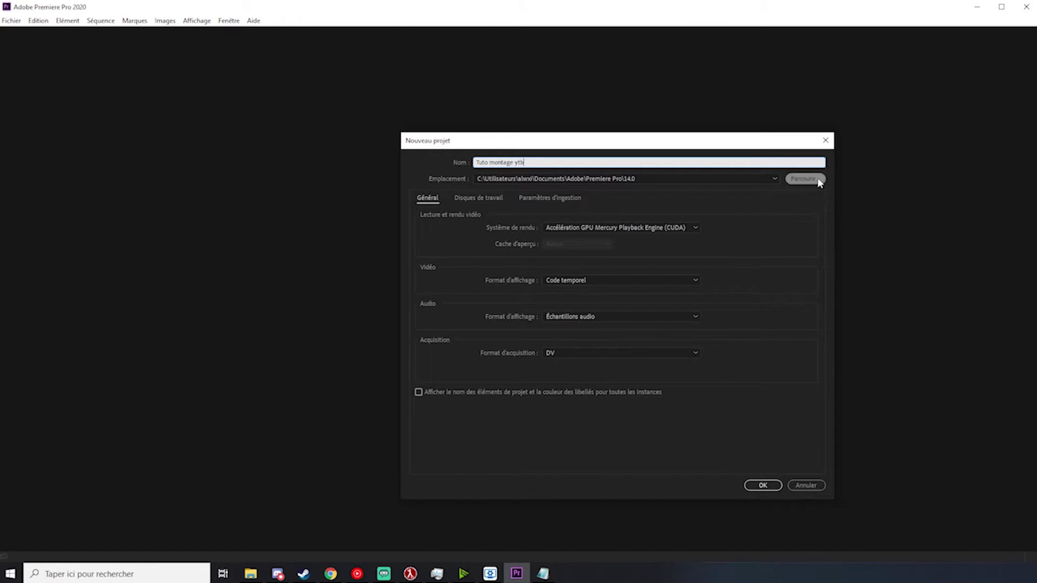
Step: Confirm the project's destination folder and create the project "Tuto montage ytb"
left_click(805, 178)
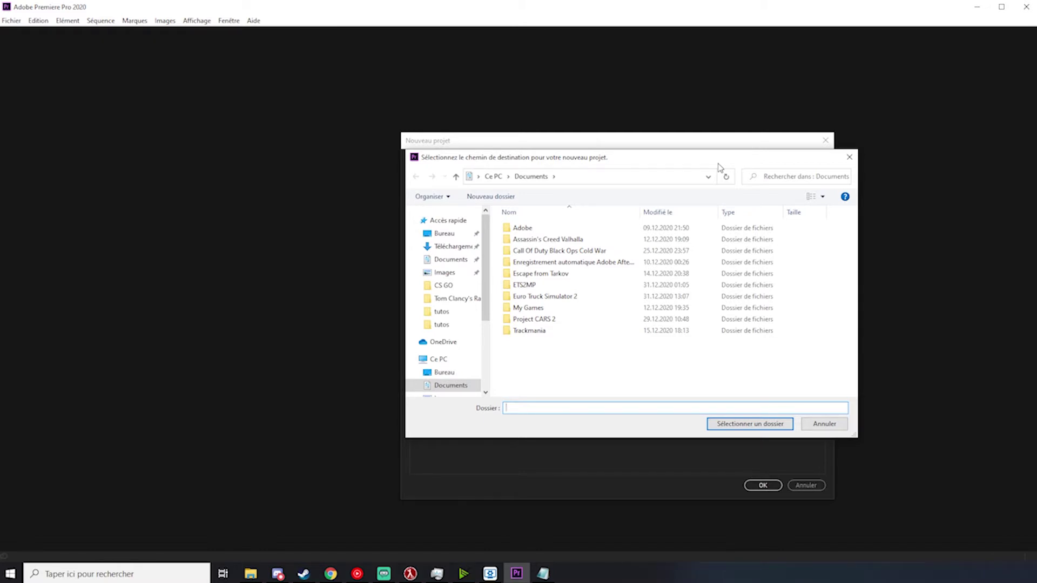
left_click(750, 424)
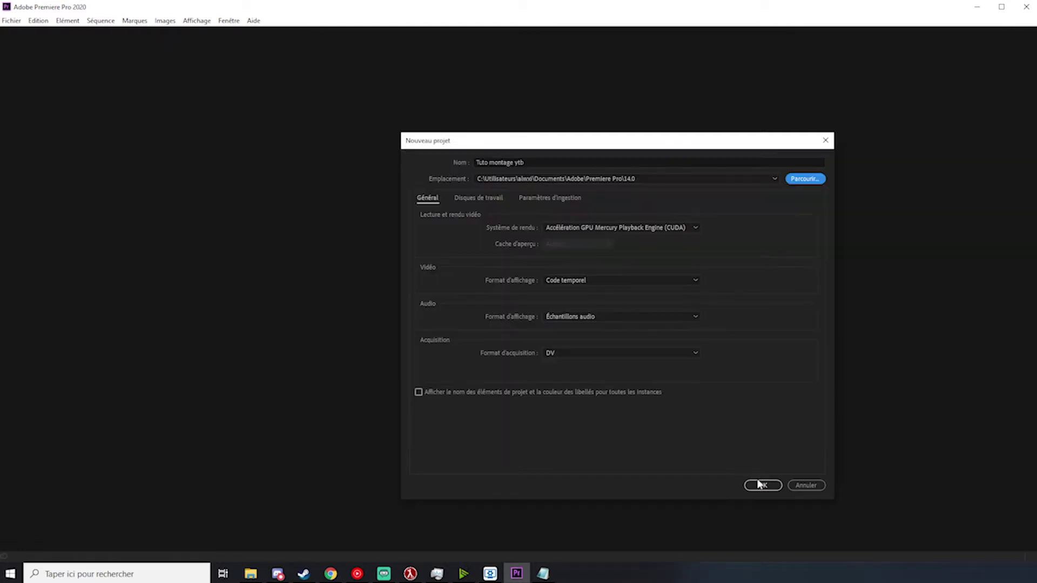
left_click(762, 485)
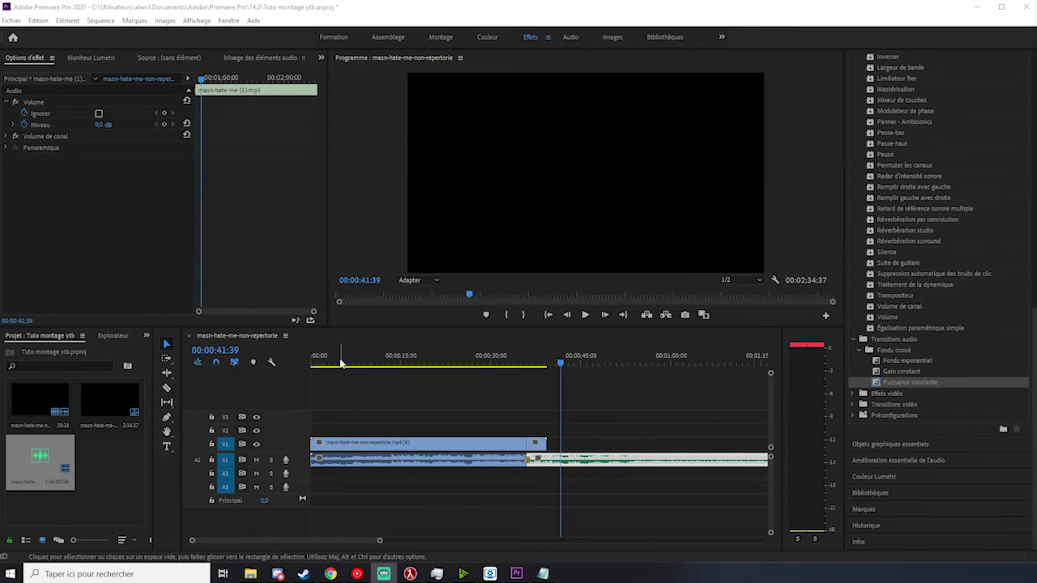
Step: Scrub through the existing sequence from its start to past the end of the video to review the edit
left_click_drag(341, 363, 284, 360)
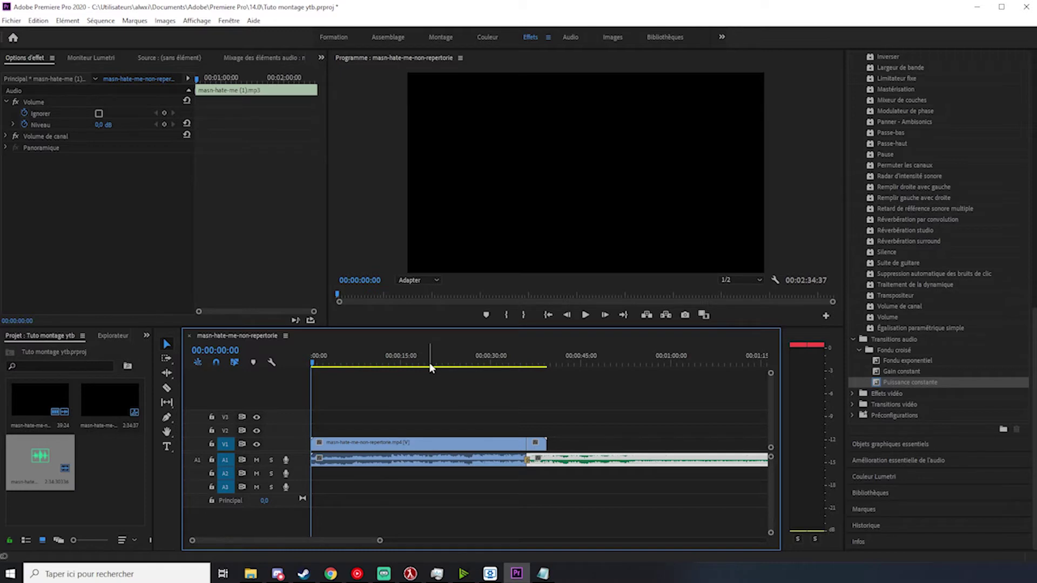
left_click(391, 358)
left_click(479, 360)
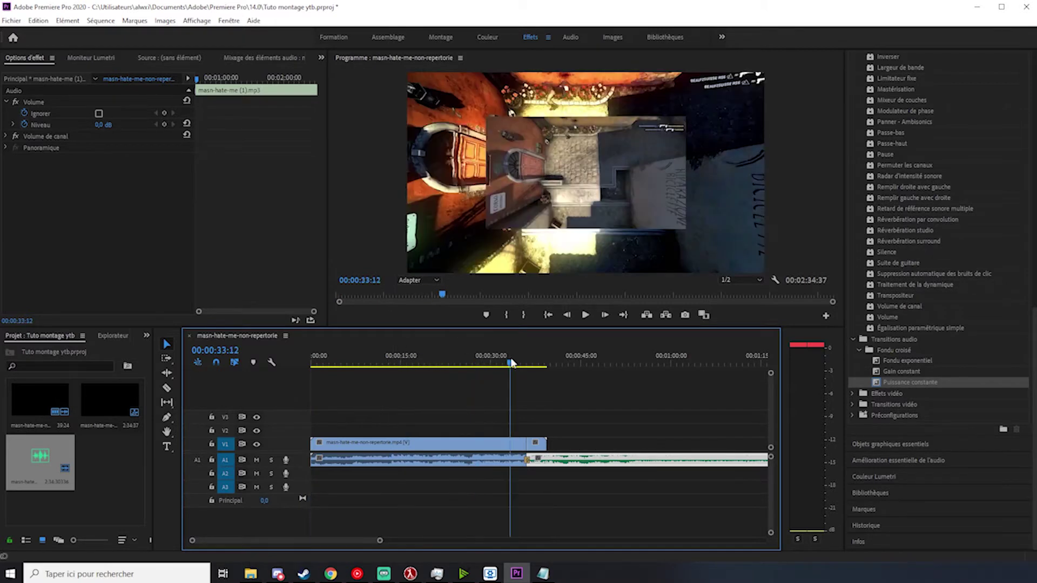
left_click(485, 359)
left_click(435, 361)
left_click(385, 358)
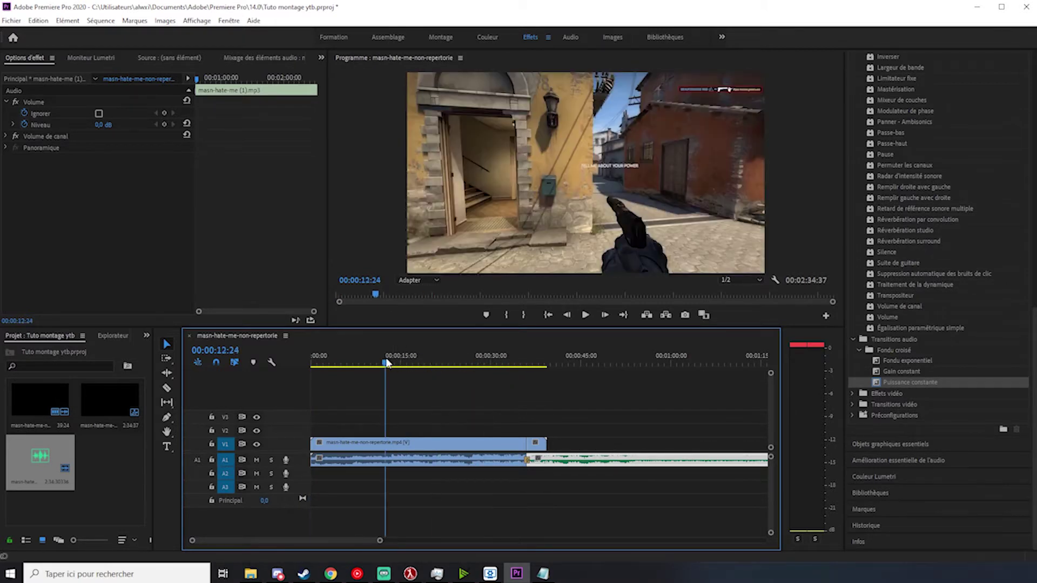
left_click(347, 359)
left_click(508, 358)
left_click(547, 359)
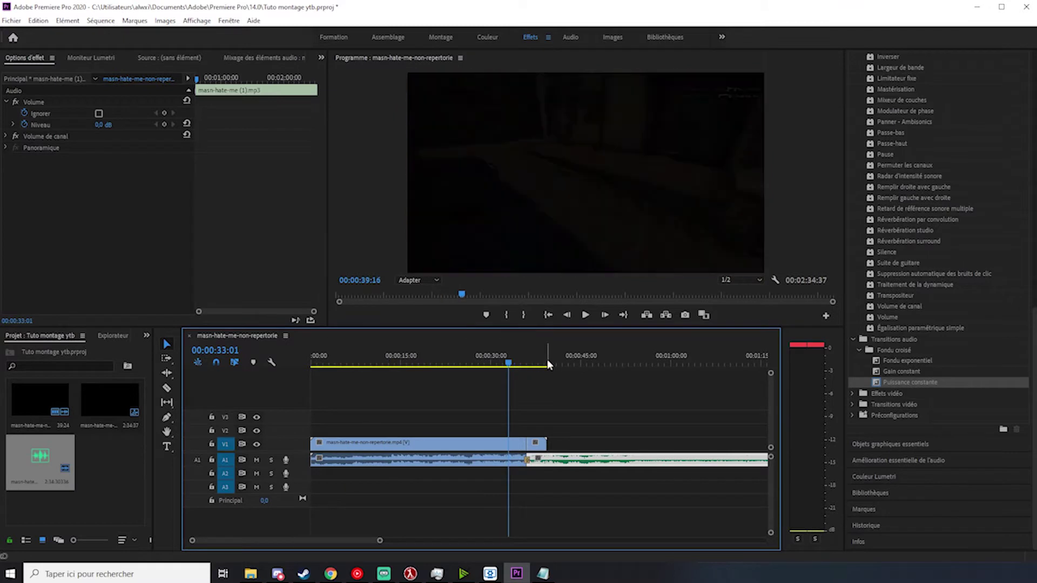
left_click(575, 361)
left_click(520, 361)
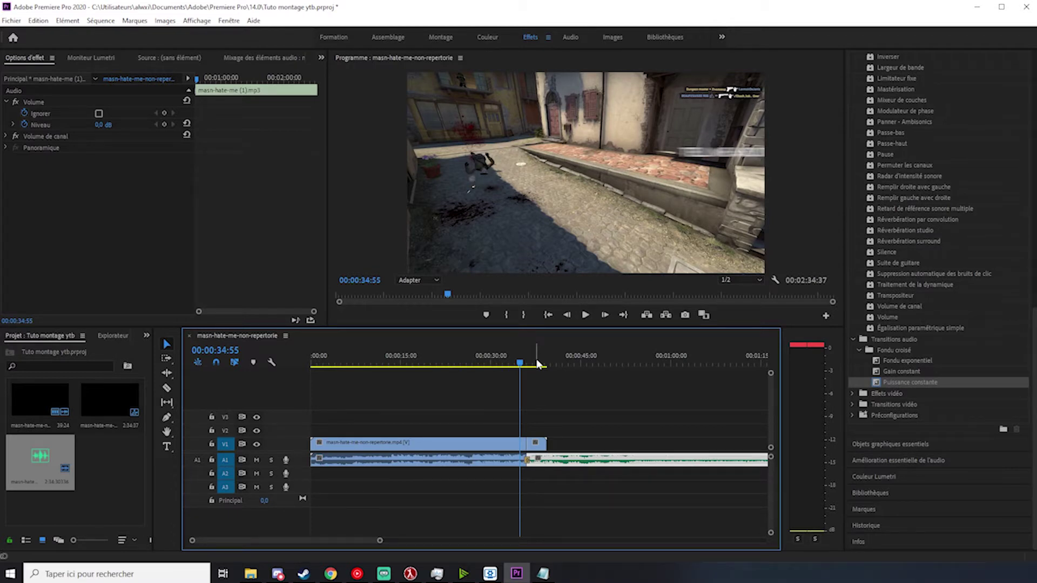
Step: Switch to the montage cs folder in File Explorer, look over the clips 1p.mp4, 3p.mp4 and e3p.mp4, and reposition its window
key("alt+Tab")
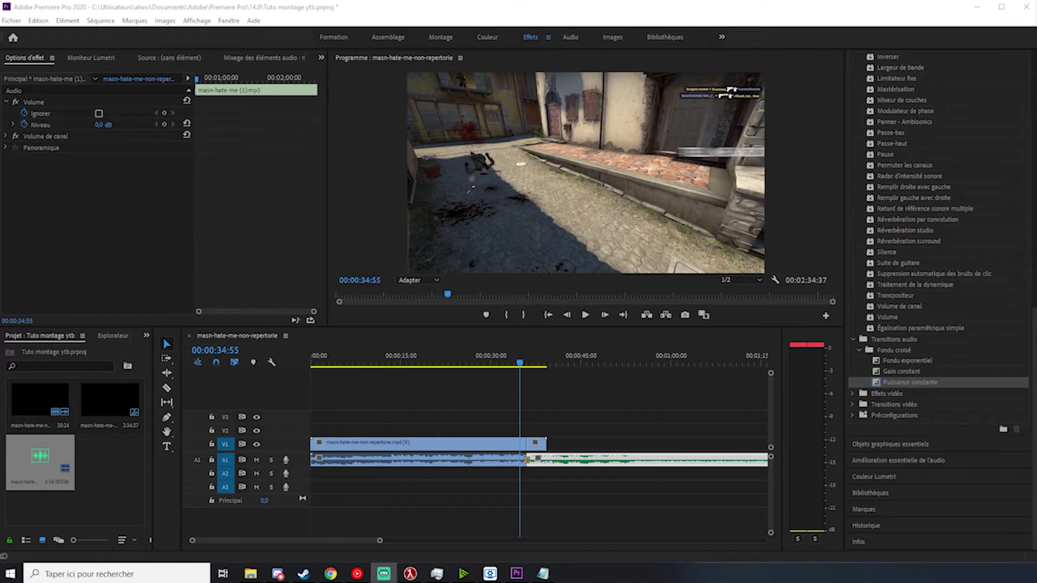
key("alt+Tab")
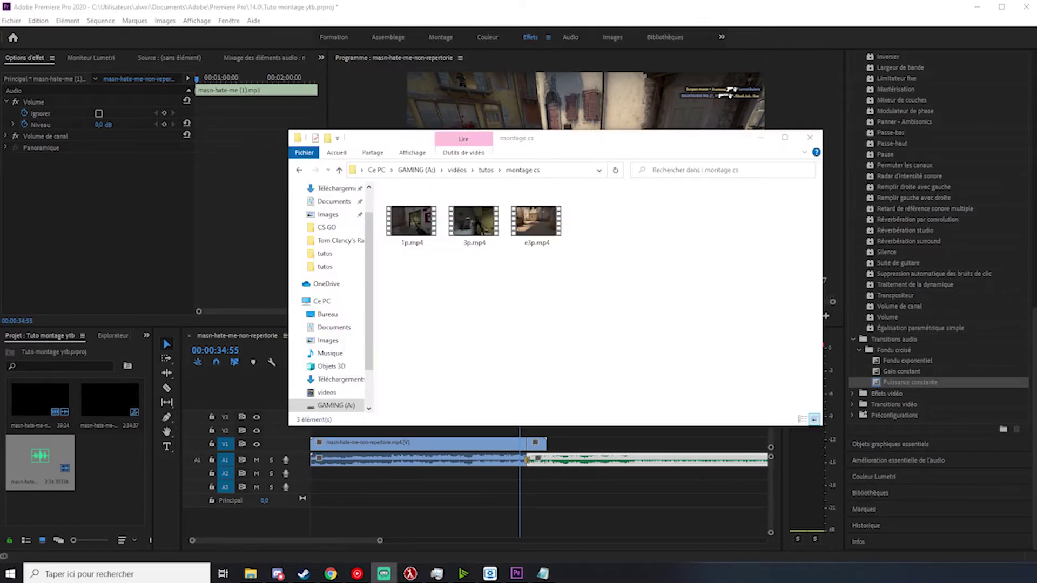
key("alt+F4")
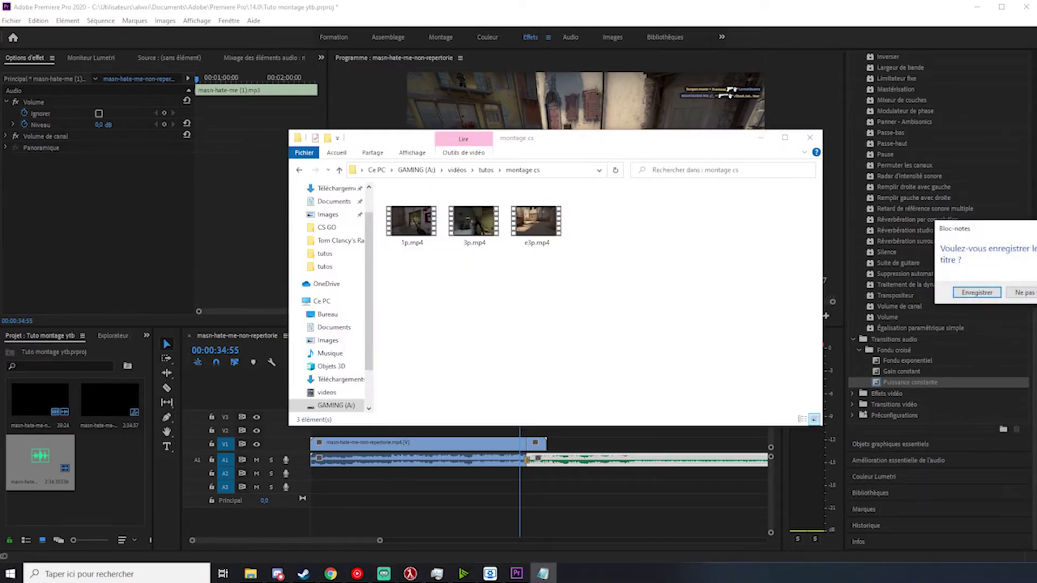
key("Escape")
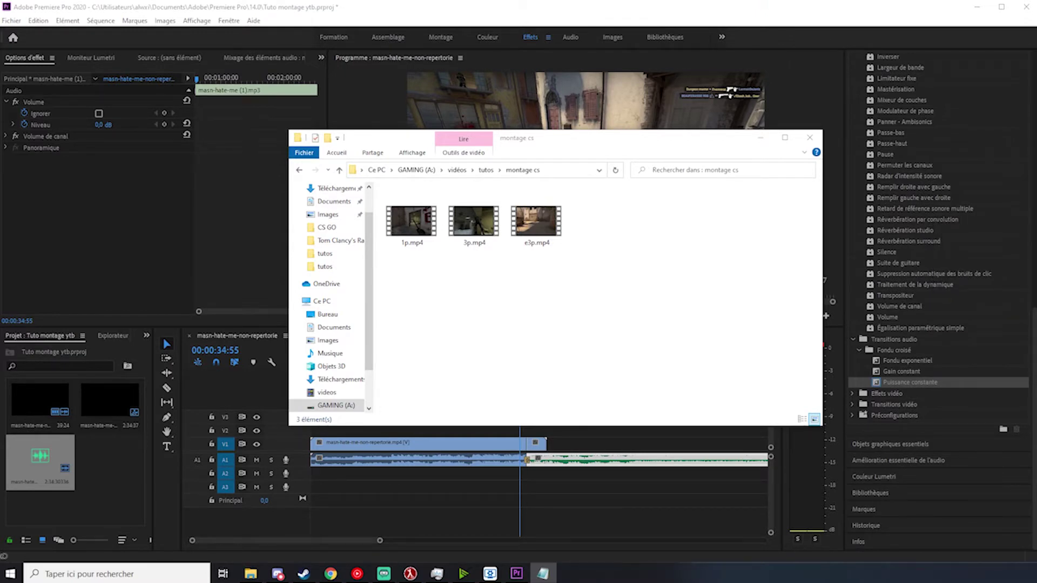
left_click_drag(610, 268, 440, 271)
left_click(403, 232)
left_click(489, 224)
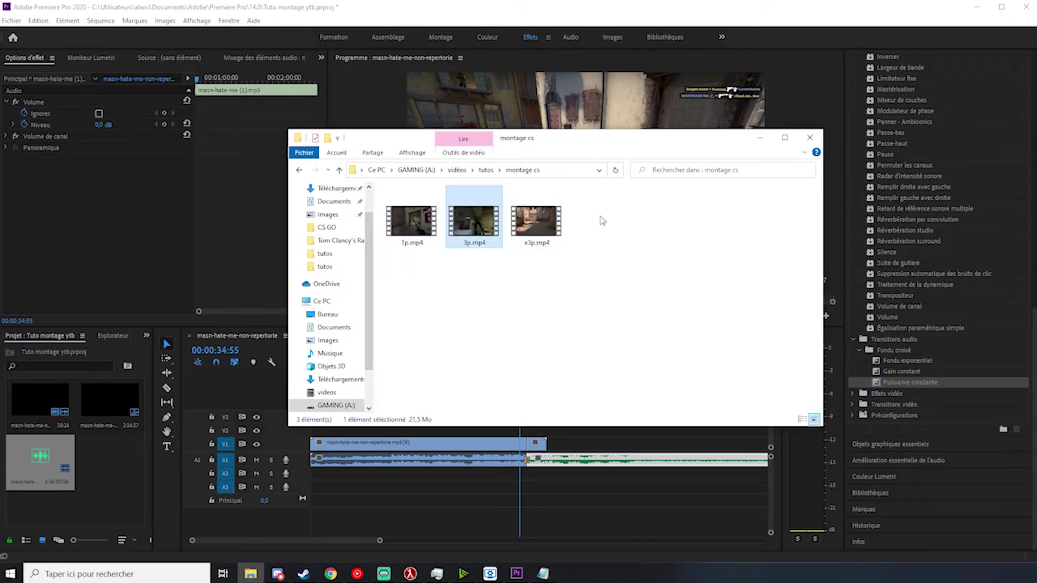
left_click_drag(583, 278, 396, 200)
left_click(526, 269)
left_click_drag(590, 141, 429, 100)
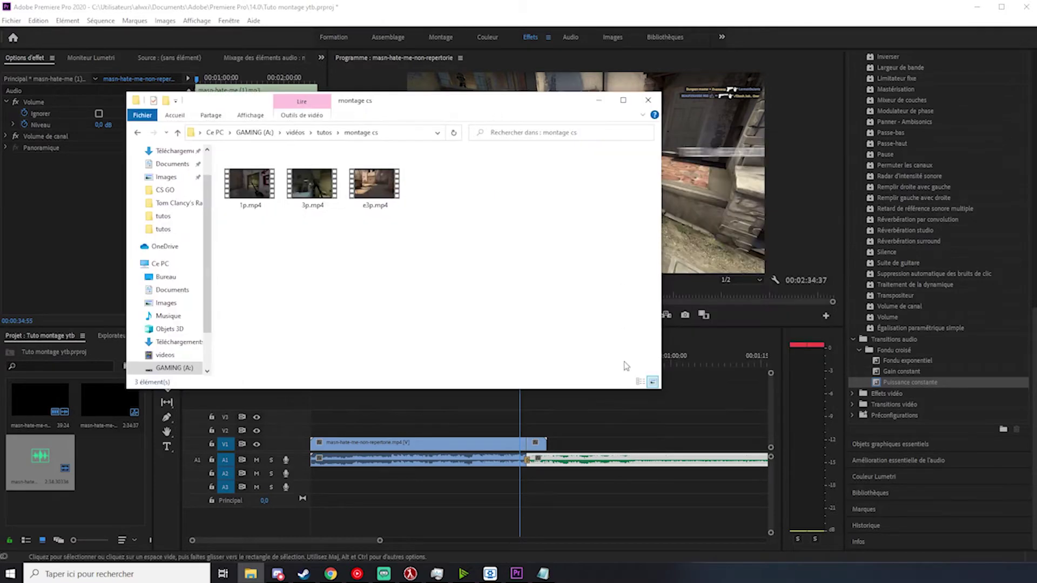
Step: Move the green music clip from audio track A1 down to a new track A4, keeping its start time
left_click(576, 461)
left_click(497, 461)
left_click(543, 460, "shift")
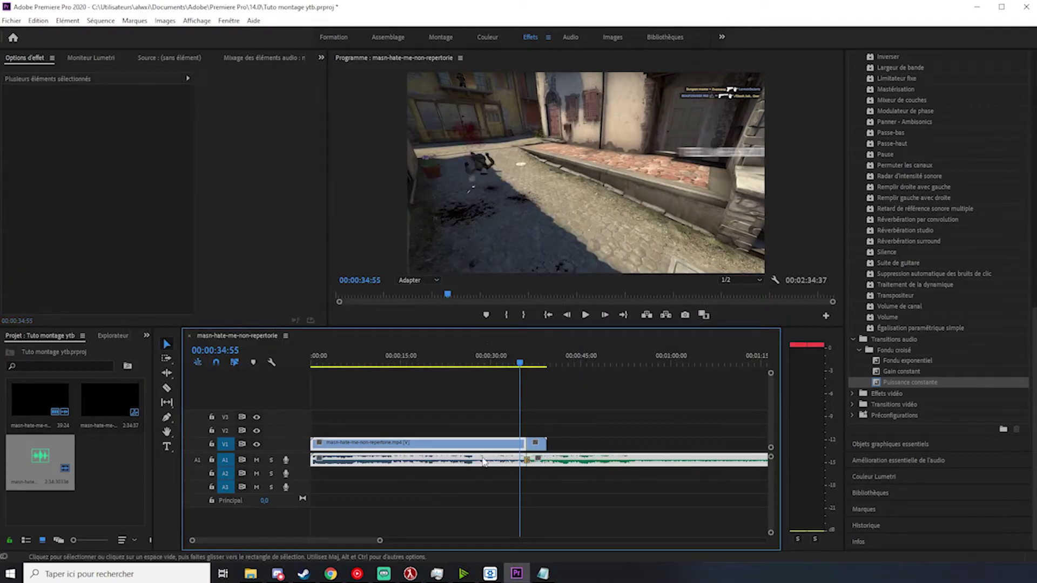
left_click(566, 463)
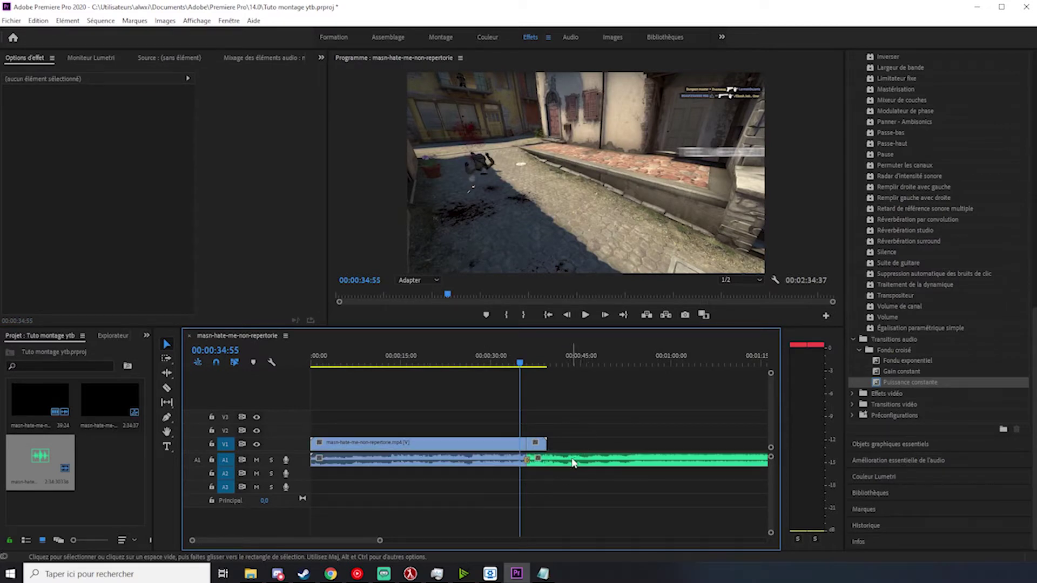
left_click_drag(566, 468, 576, 502)
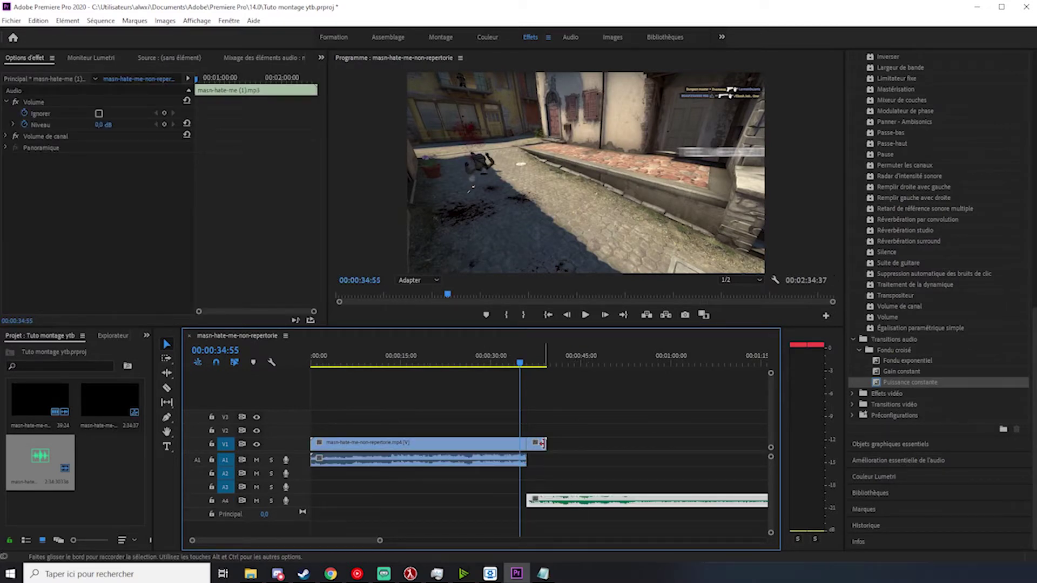
Step: Add 1p.mp4 from the montage cs folder to tracks V1 and A1, directly after the last video clip
left_click(539, 448)
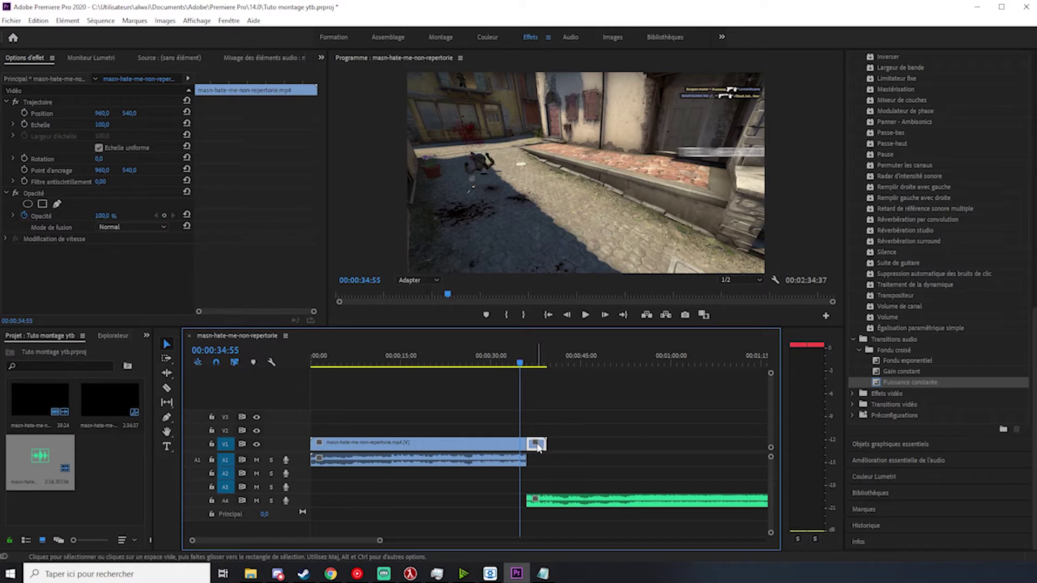
left_click(250, 574)
left_click(263, 192)
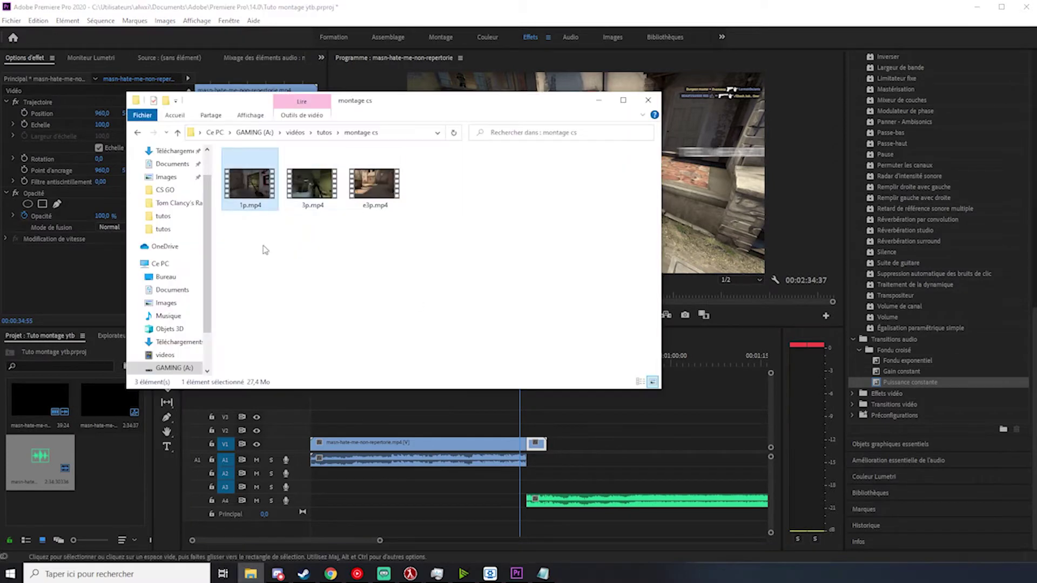
left_click_drag(263, 192, 553, 455)
left_click(633, 413)
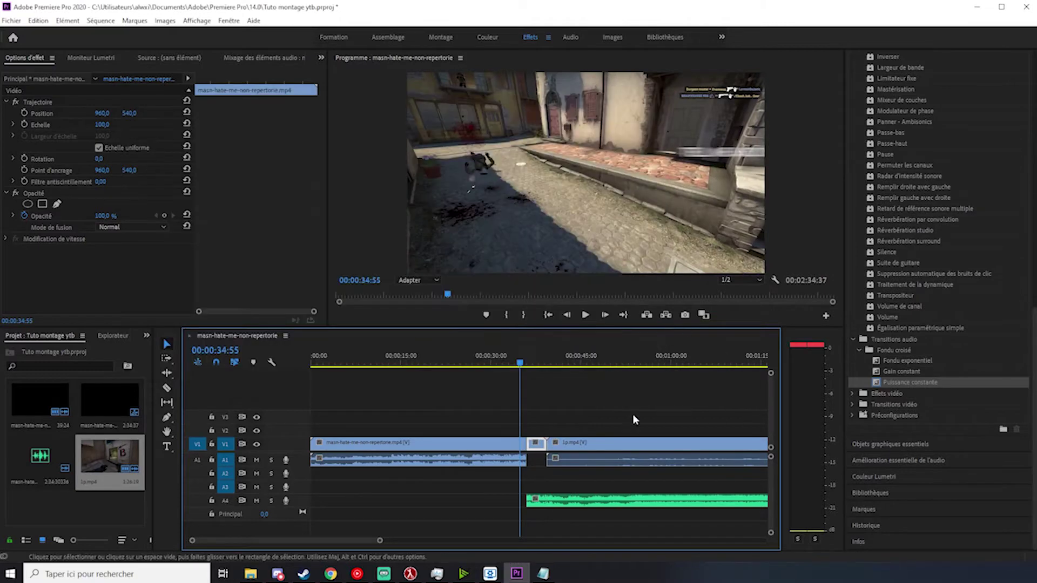
Step: Remove the part of 1p.mp4 before 00:00:41:26 and shift the remaining clip back against the preceding one
left_click(561, 366)
mouse_move(562, 366)
left_mouse_down()
mouse_move(582, 356)
mouse_move(561, 361)
left_mouse_up()
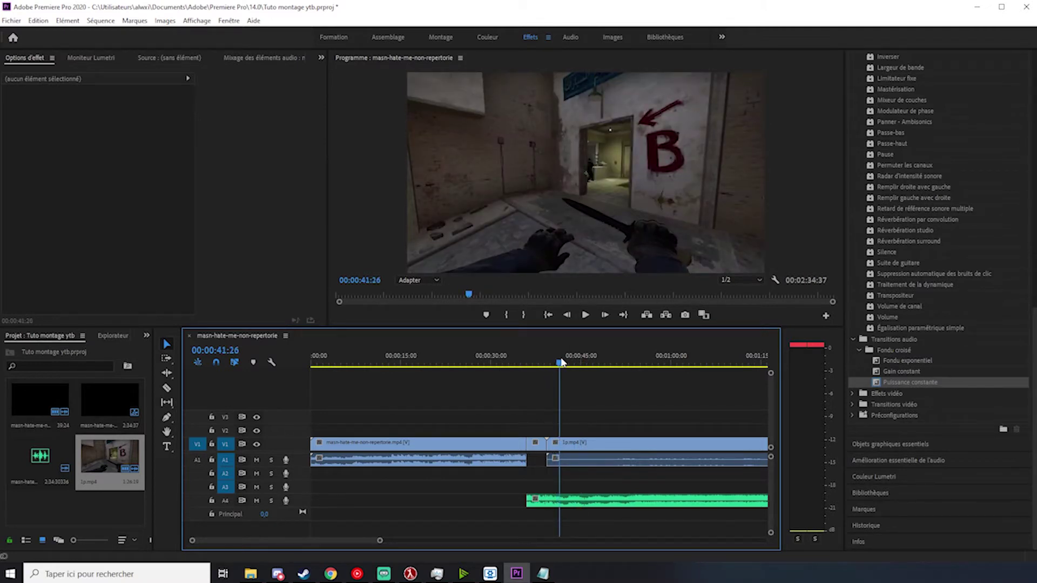
left_click(553, 443)
key("Delete")
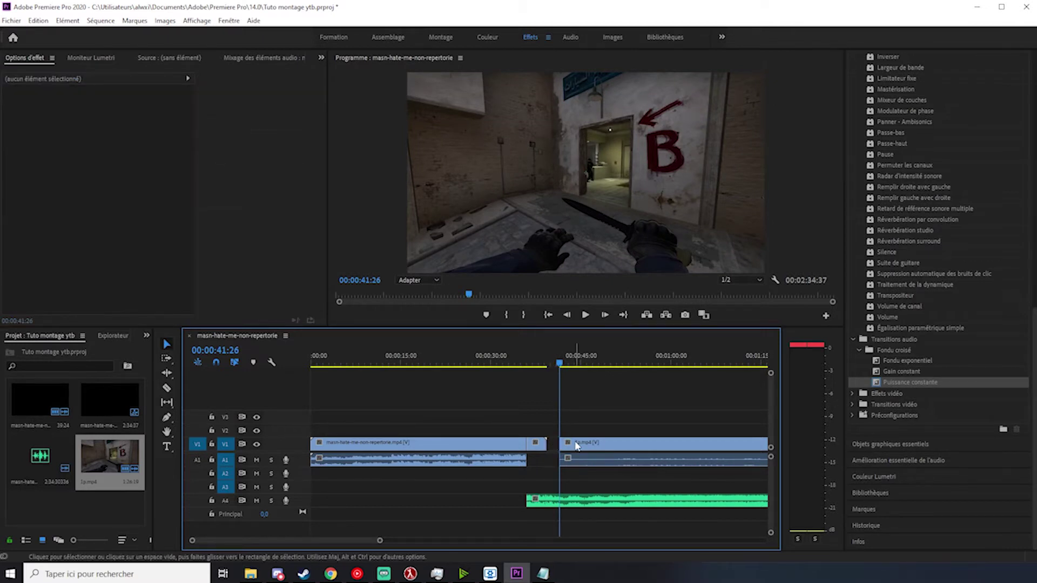
key("space")
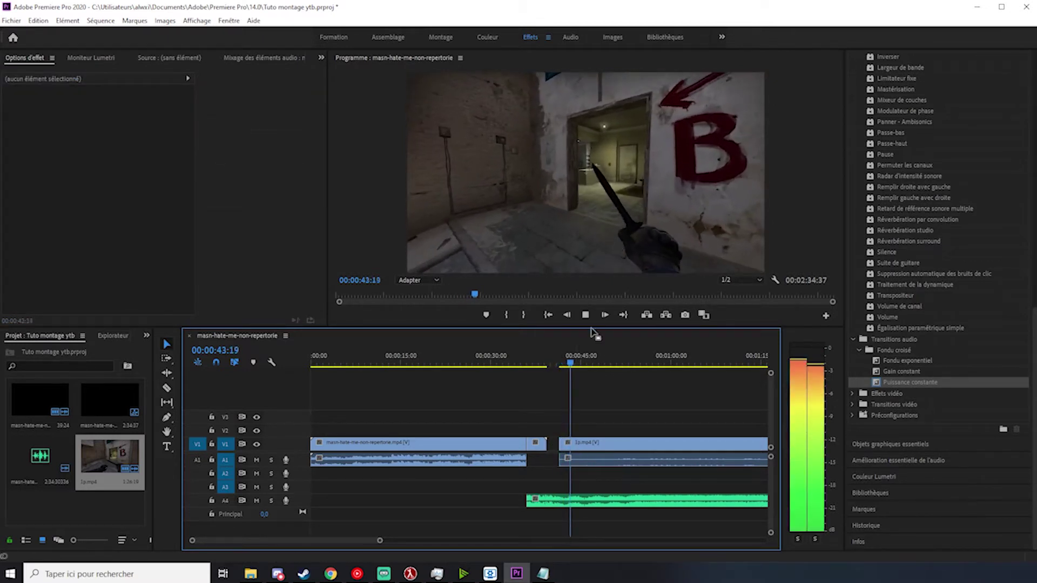
key("space")
left_click_drag(591, 450, 586, 455)
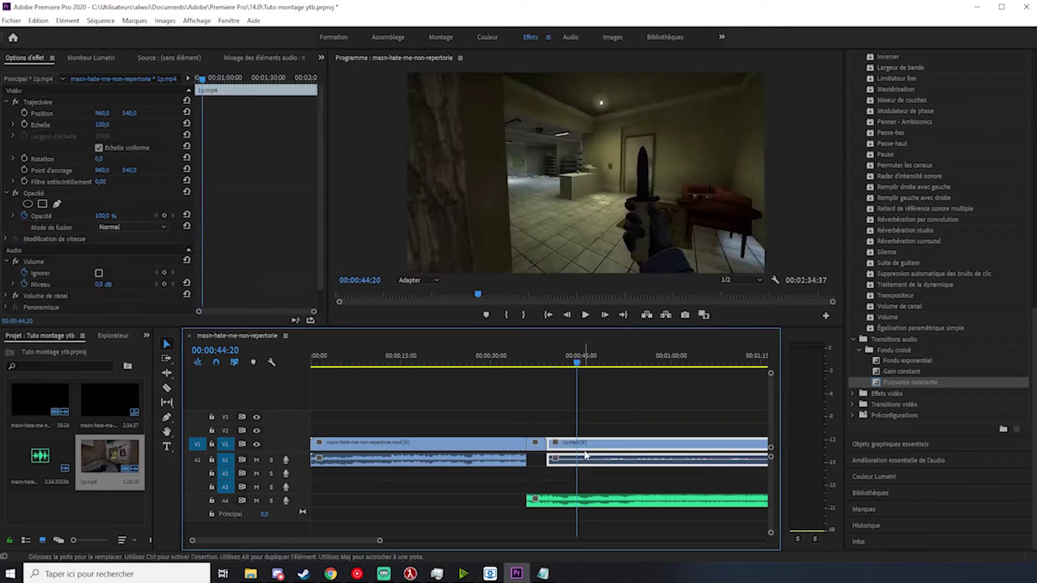
Step: Show the full length of the sequence and move the playhead to 00:01:10:50 within the 1p.mp4 clip
left_click_drag(351, 540, 370, 540)
scroll(442, 469, "down", 3)
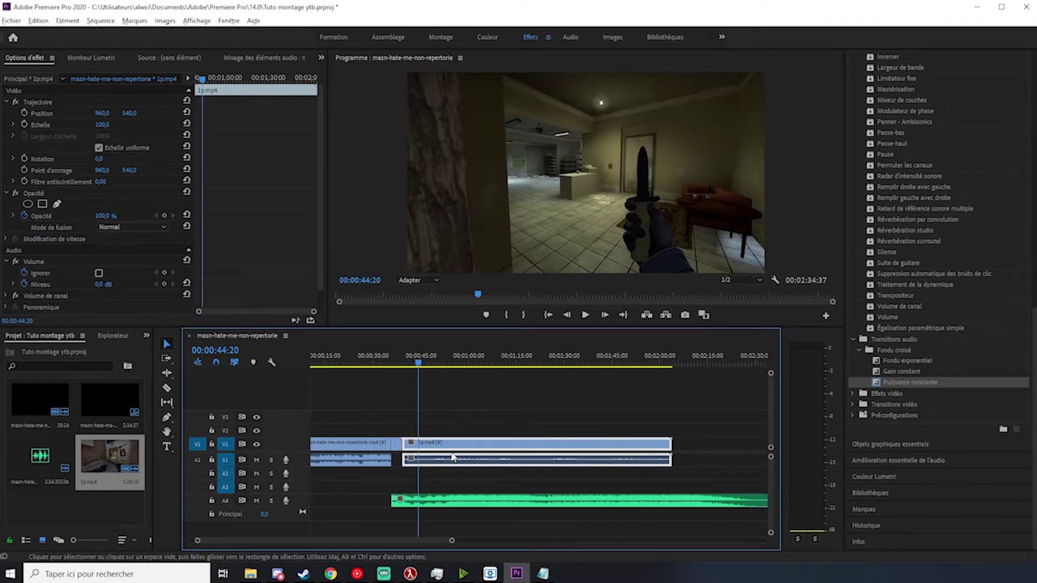
scroll(451, 454, "down", 2)
left_click_drag(412, 361, 460, 361)
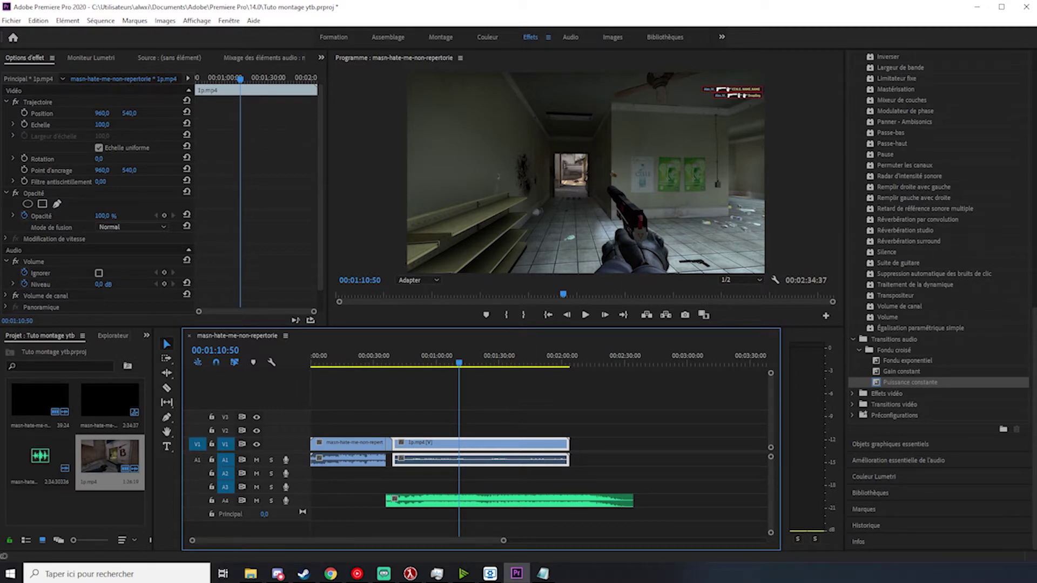
Step: Place 3p.mp4 from the montage cs folder on track V2, aligned with the start of 1p.mp4 at 00:00:39:24
key("alt+Tab")
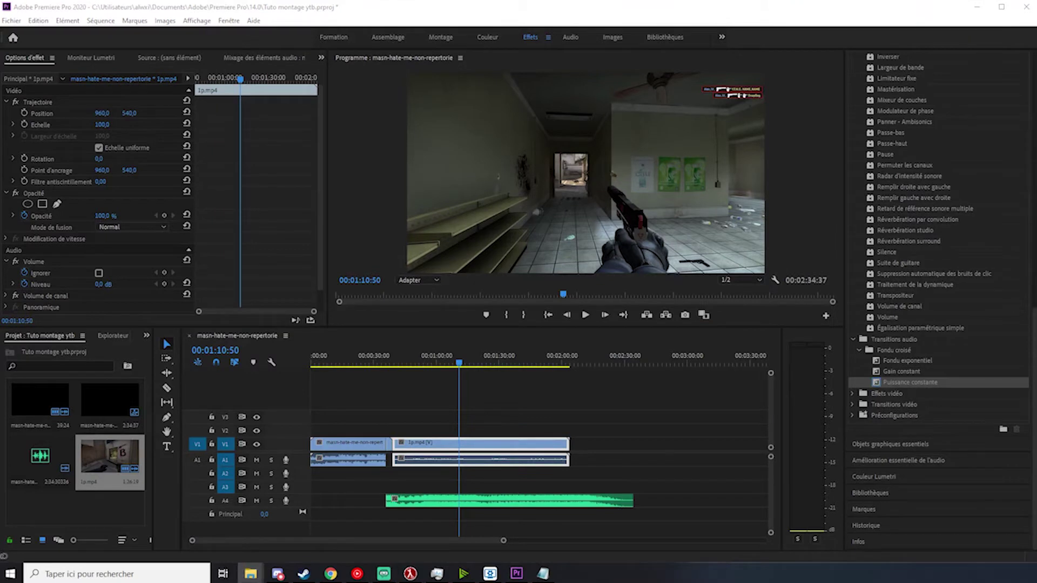
left_click_drag(1036, 147, 800, 81)
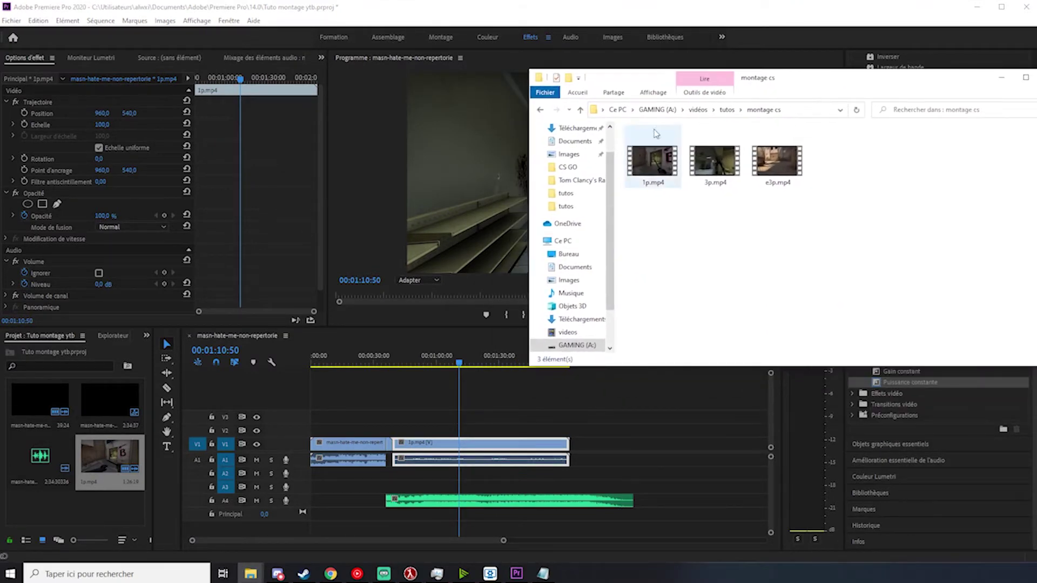
left_click(717, 157)
left_click_drag(711, 156, 397, 431)
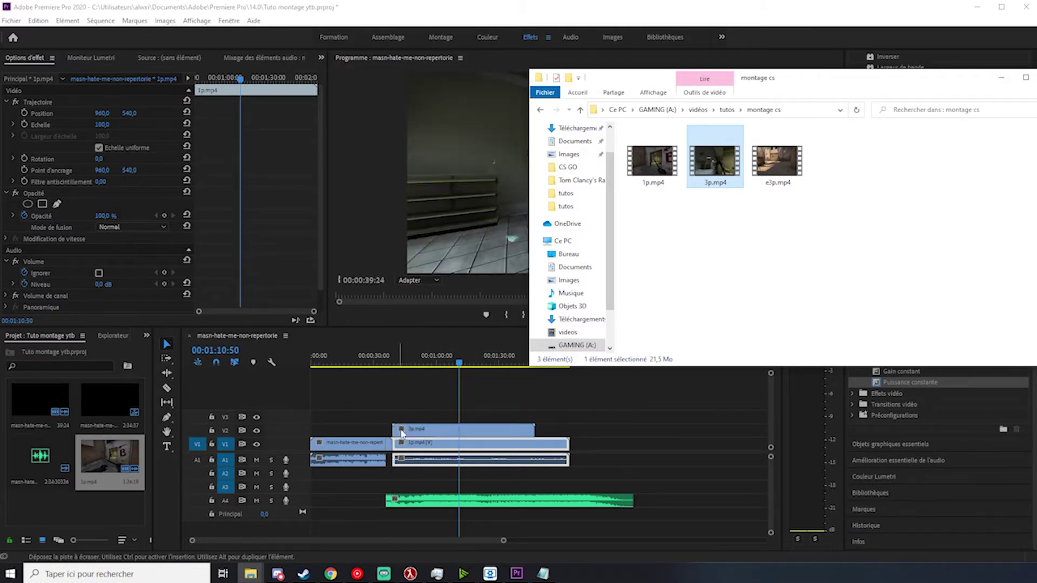
left_click(599, 431)
left_click(477, 446)
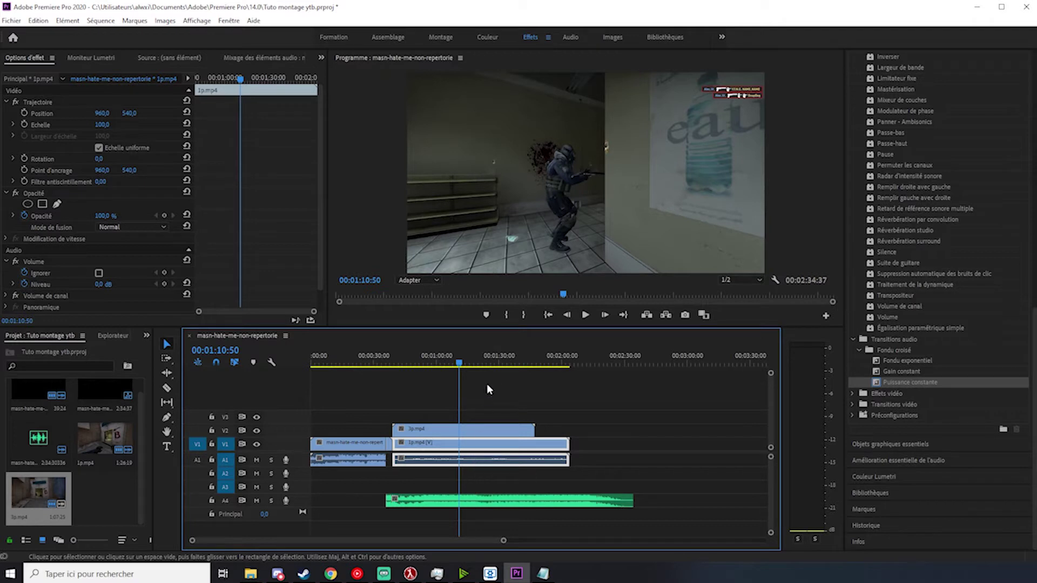
Step: Move the playhead to 00:01:51:18 to view the frame near the end of 1p.mp4
left_click(542, 361)
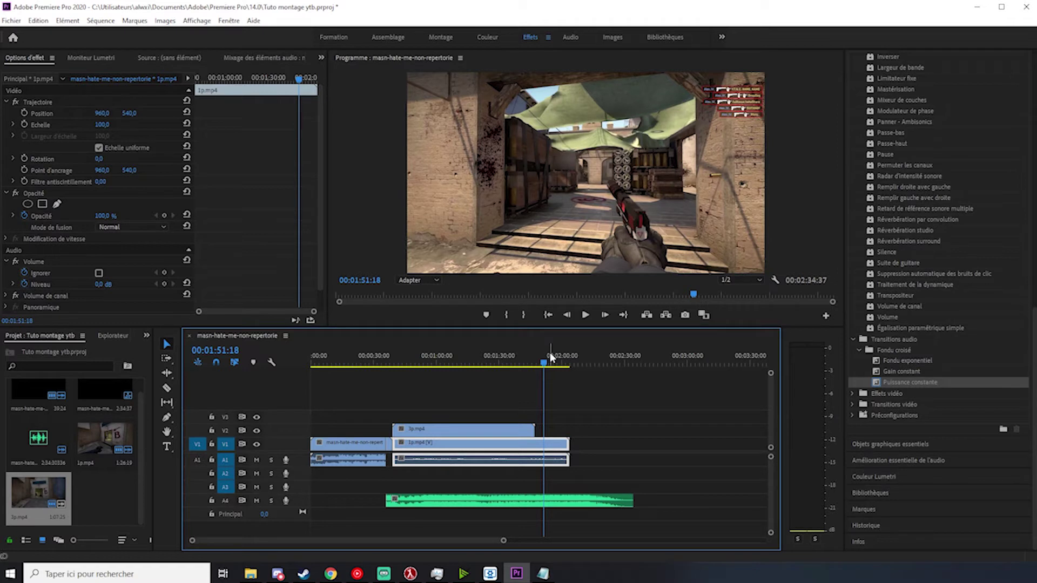
key("alt+Tab")
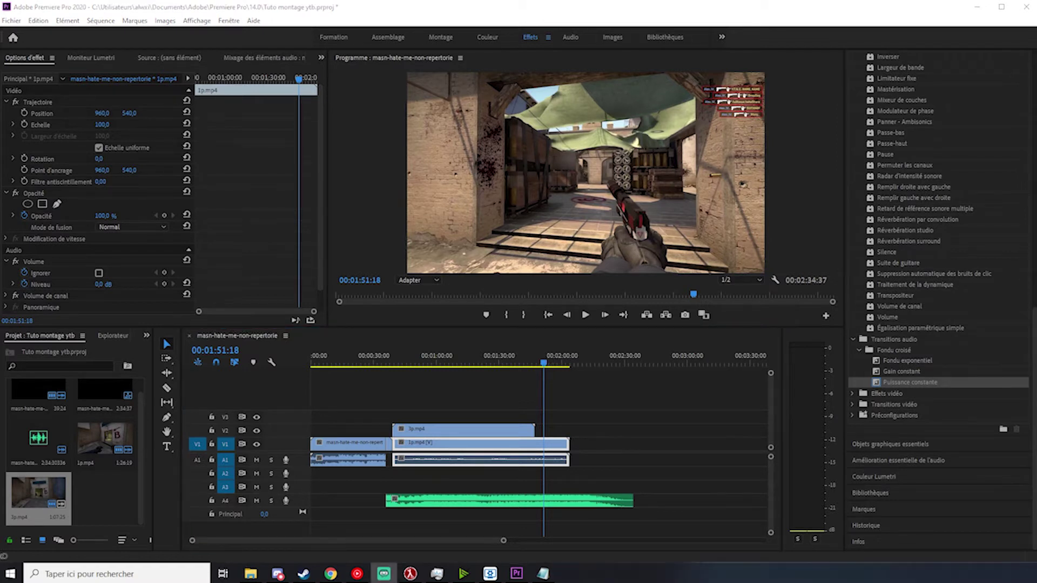
key("alt+Tab")
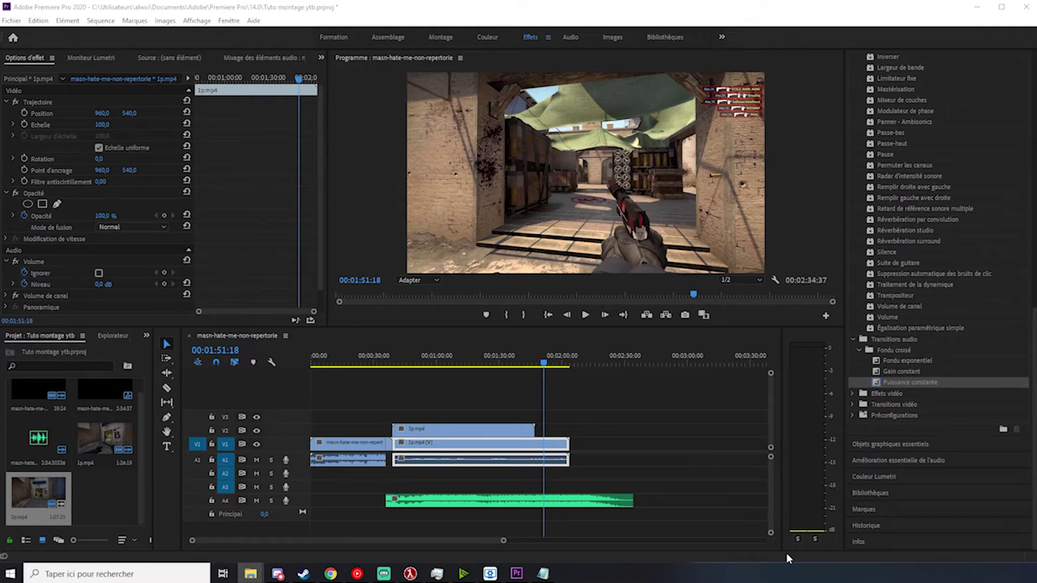
Step: Split the linked video and audio of 1p.mp4 with the Razor tool, a little before the clip's midpoint
left_click(497, 430)
left_click(471, 459)
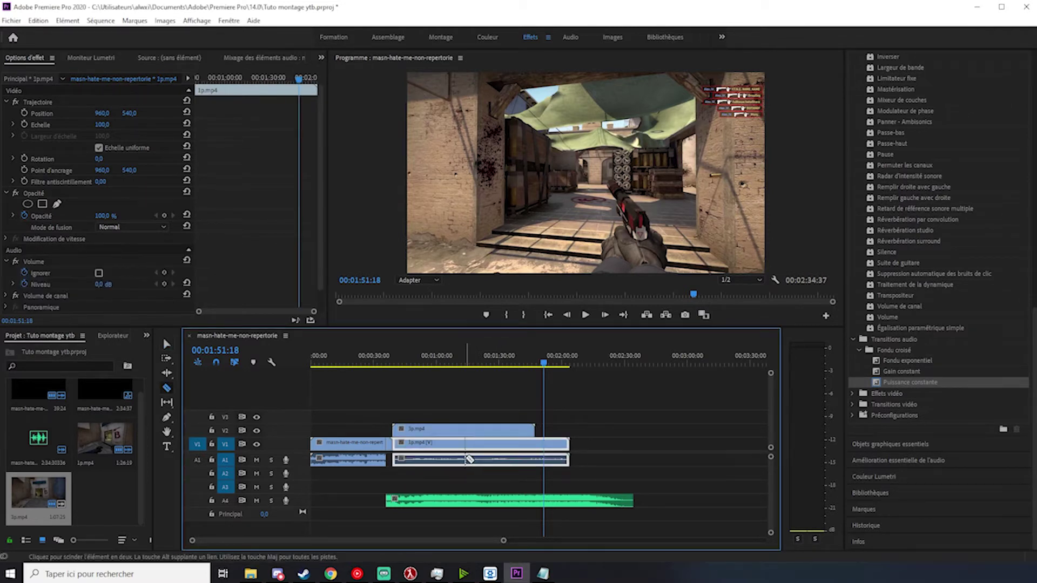
key("c")
left_click(465, 459)
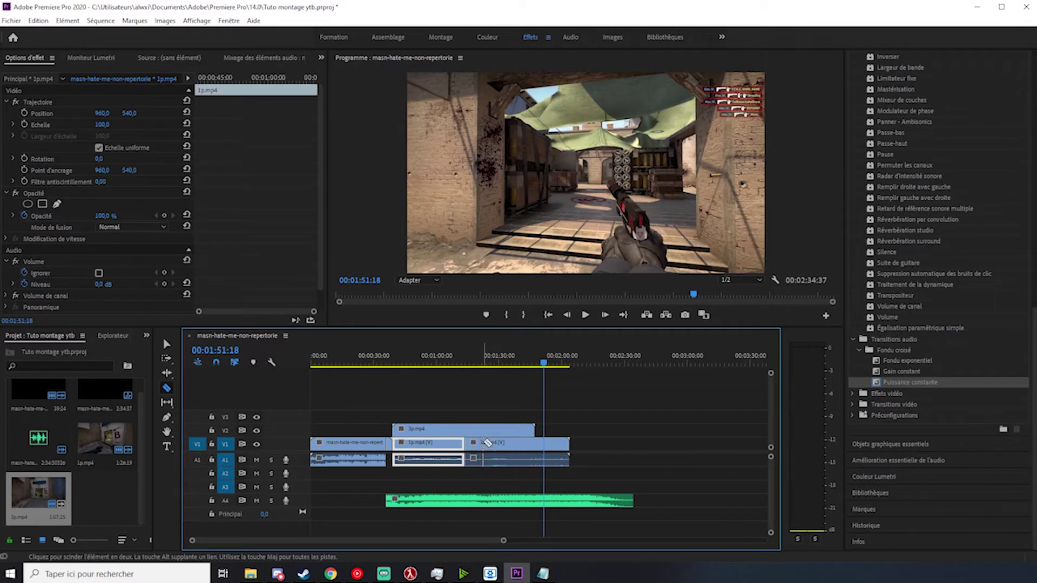
Step: Undo the Razor cut in 1p.mp4 and select the 3p.mp4 clip on track V2
key("ctrl+z")
key("v")
left_click(501, 432)
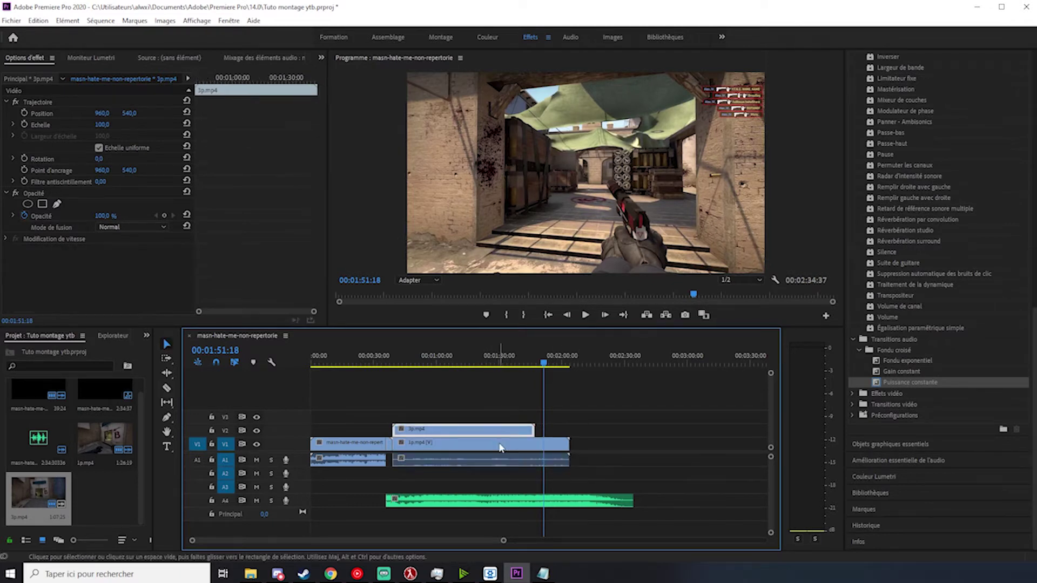
Step: Try clearing the linked 1p.mp4 clip from V1 and A1, and undo the deletion
left_click(500, 446)
right_click(462, 449)
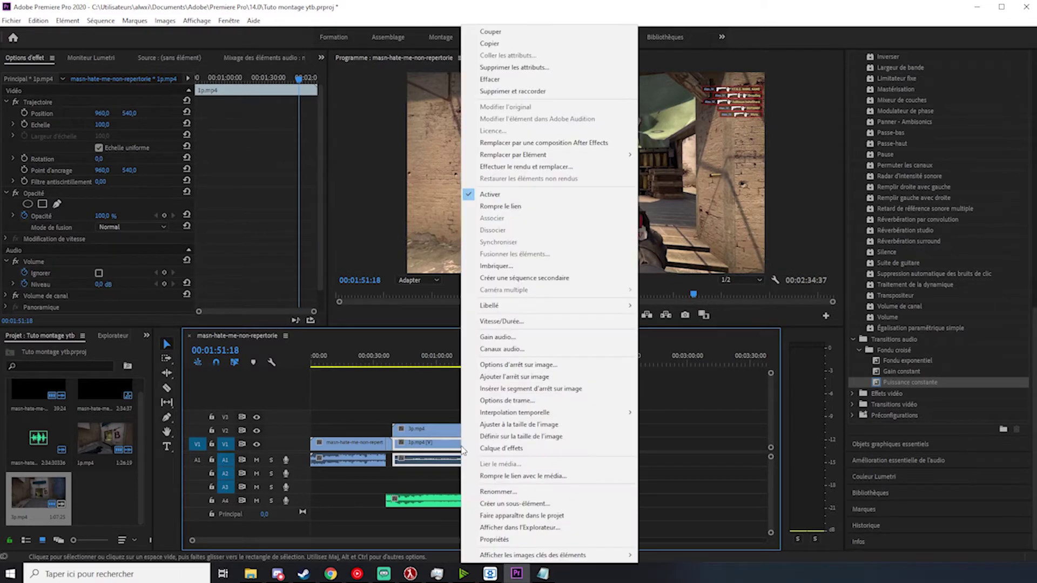
left_click(538, 80)
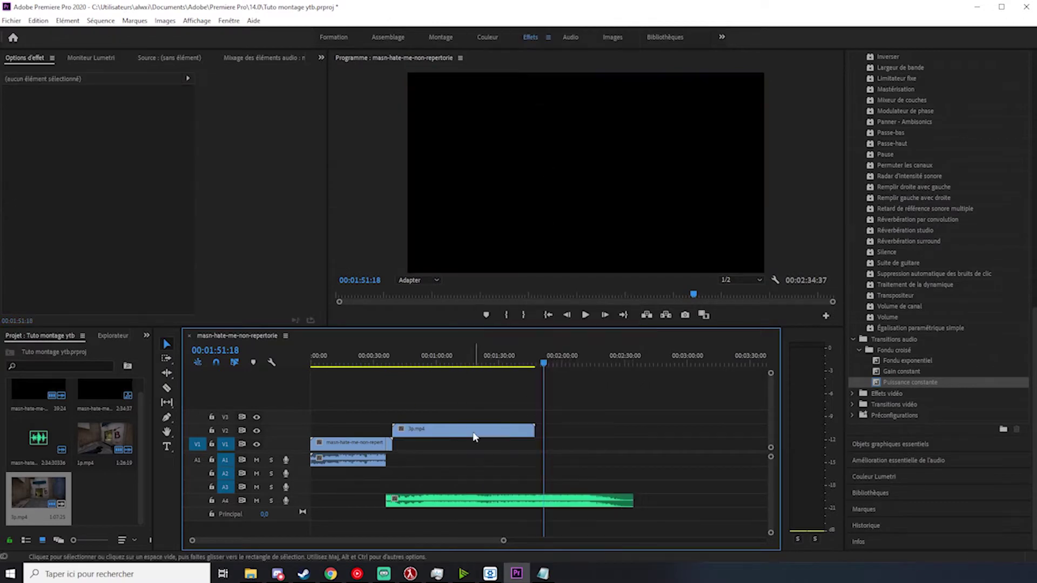
key("ctrl+z")
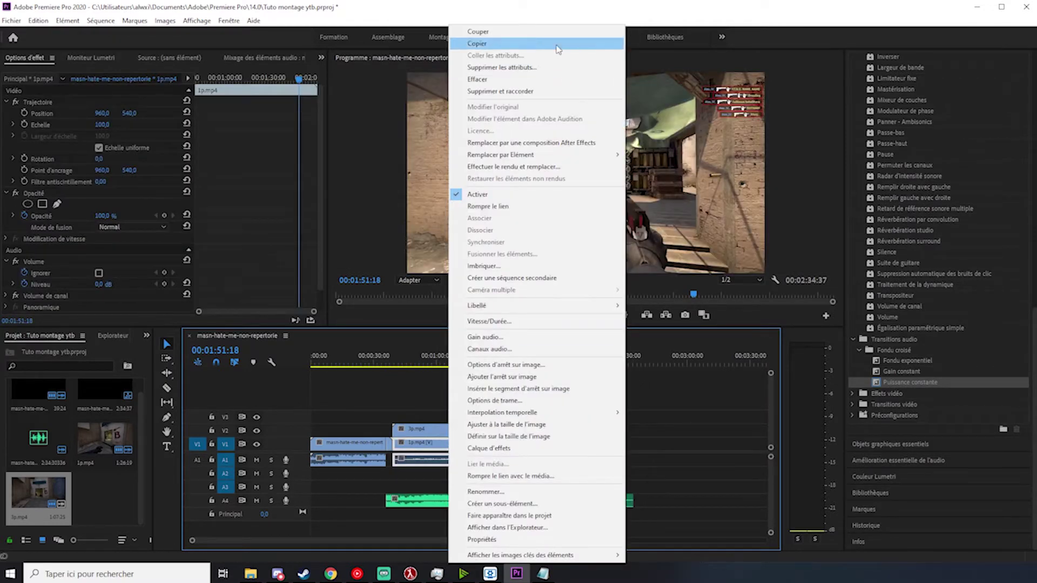
Step: Unlink the video and audio of 1p.mp4 and select its audio on track A1 separately
left_click(552, 207)
left_click(493, 460)
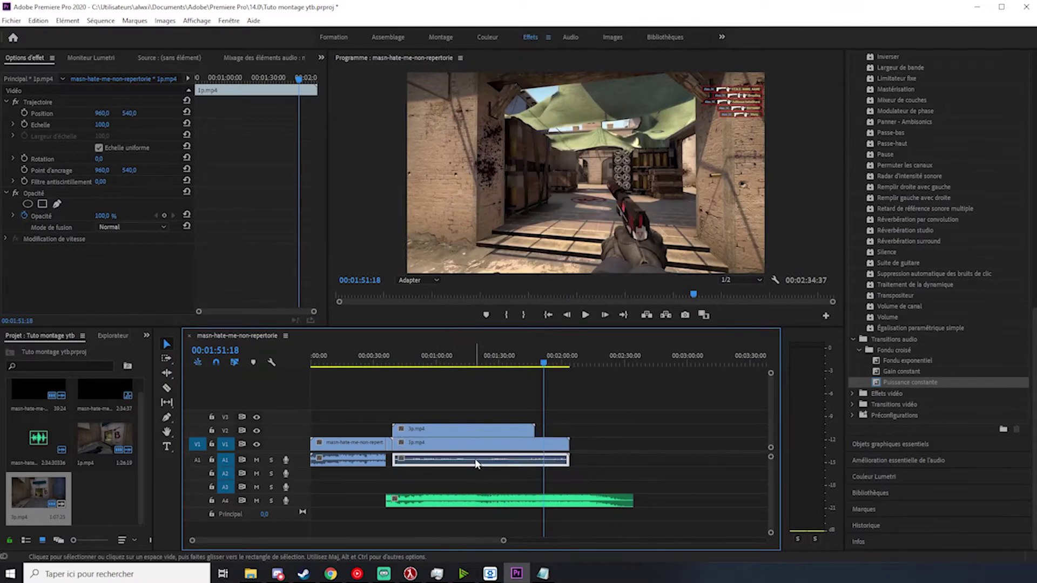
left_click_drag(493, 465, 542, 467)
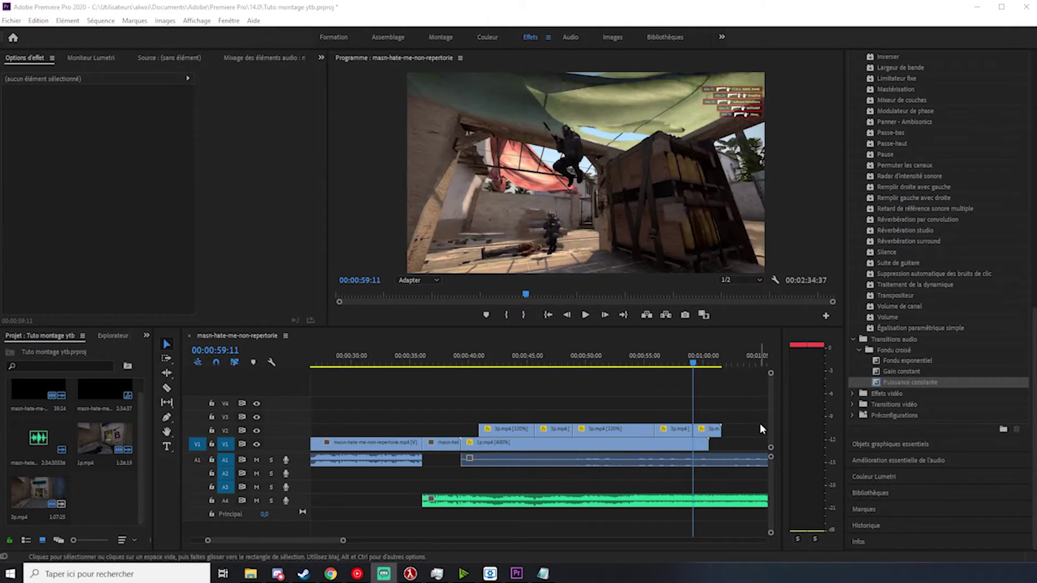
Step: Play the sequence from about 00:00:40 to 00:00:46:40 to review how the sped-up 1p.mp4 and 3p.mp4 segments follow the music
left_click(507, 448)
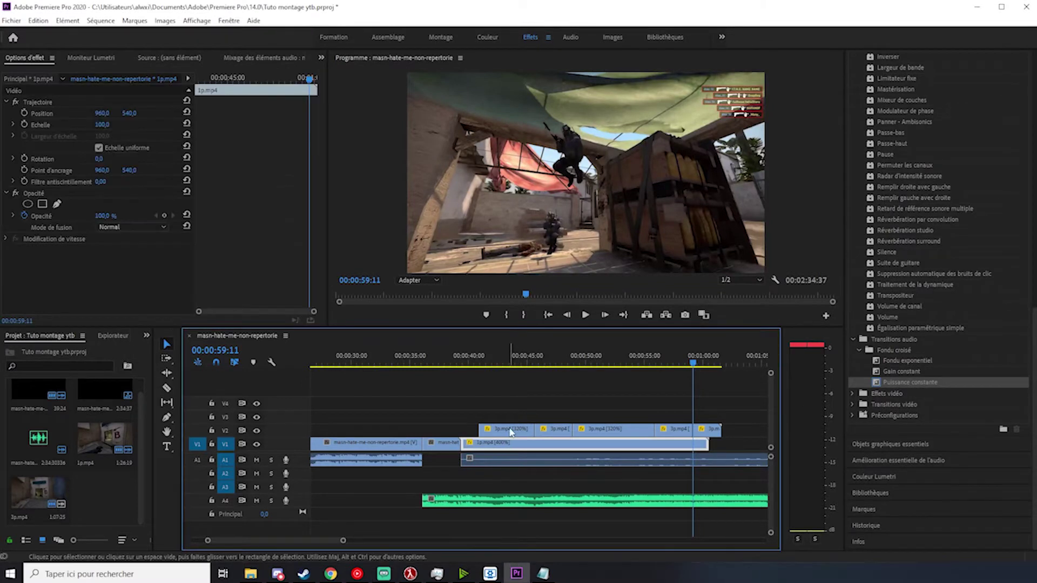
left_click(511, 430)
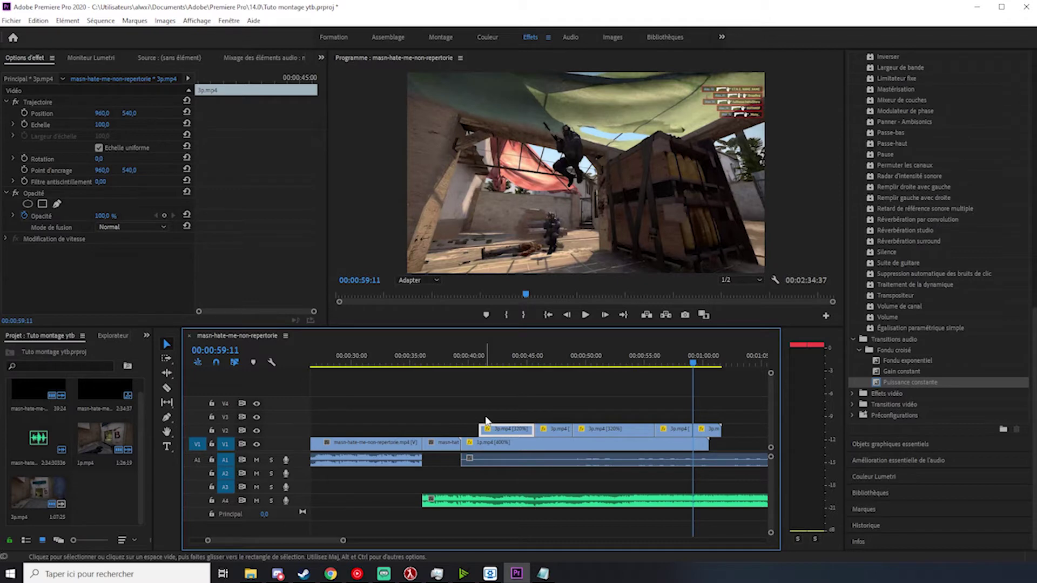
left_click(498, 442)
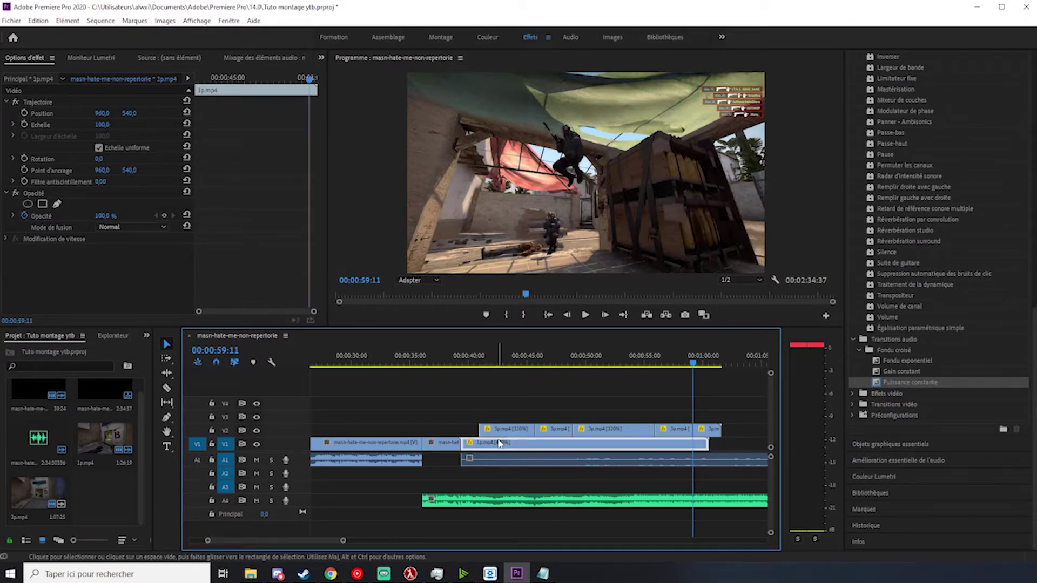
left_click(468, 367)
key("space")
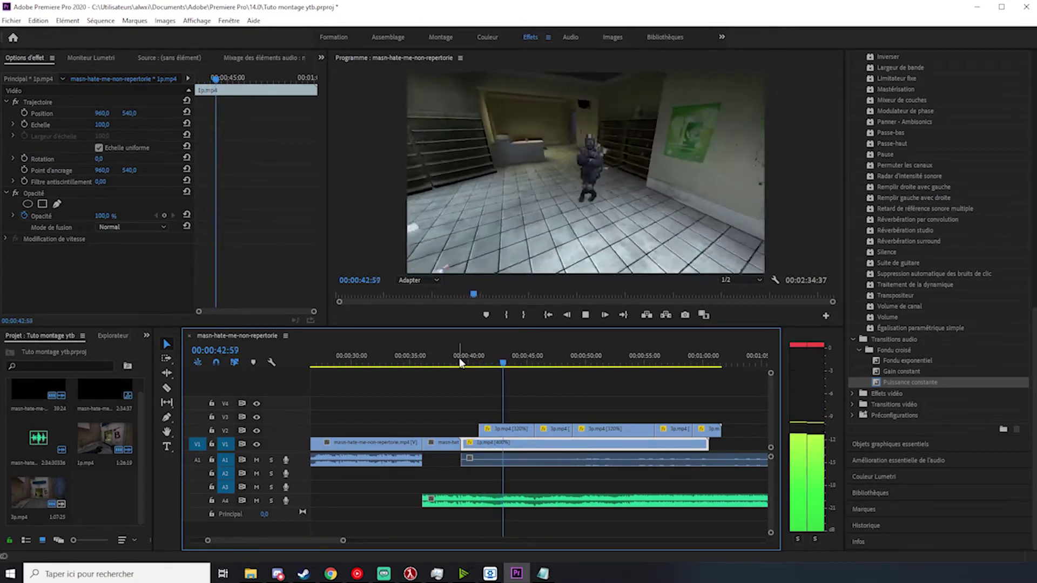
key("space")
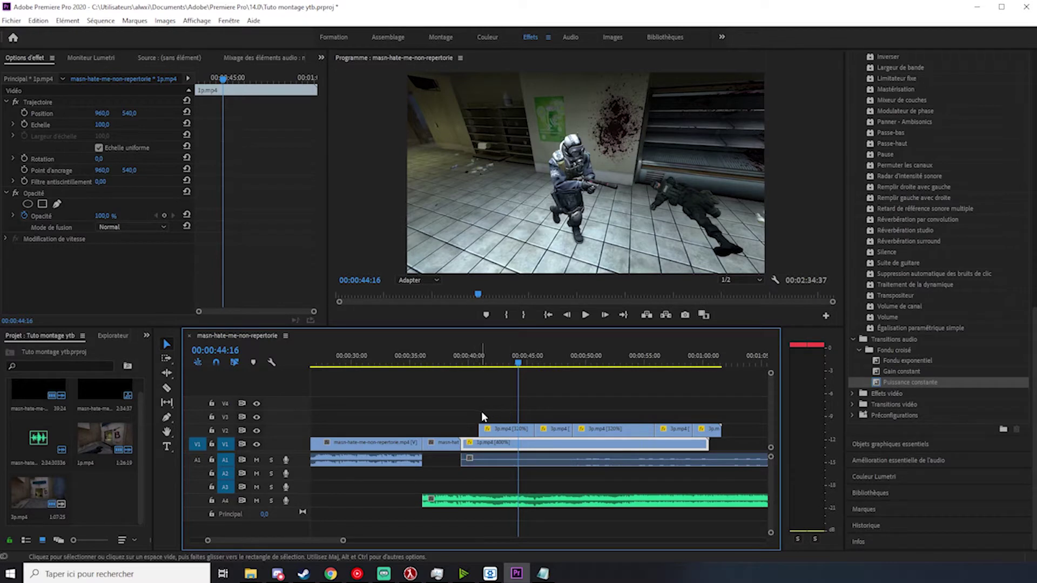
left_click_drag(476, 414, 505, 419)
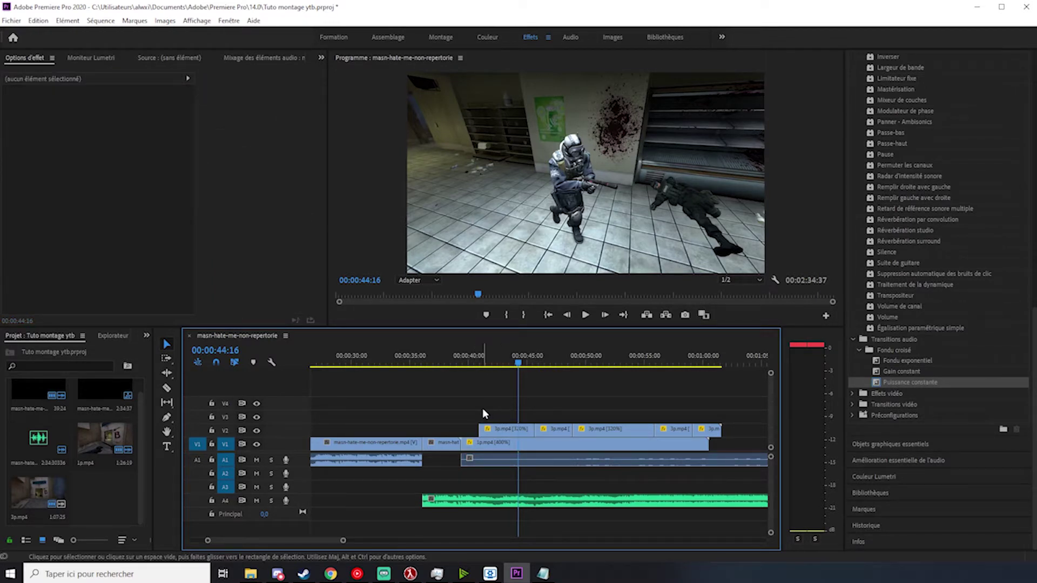
key("space")
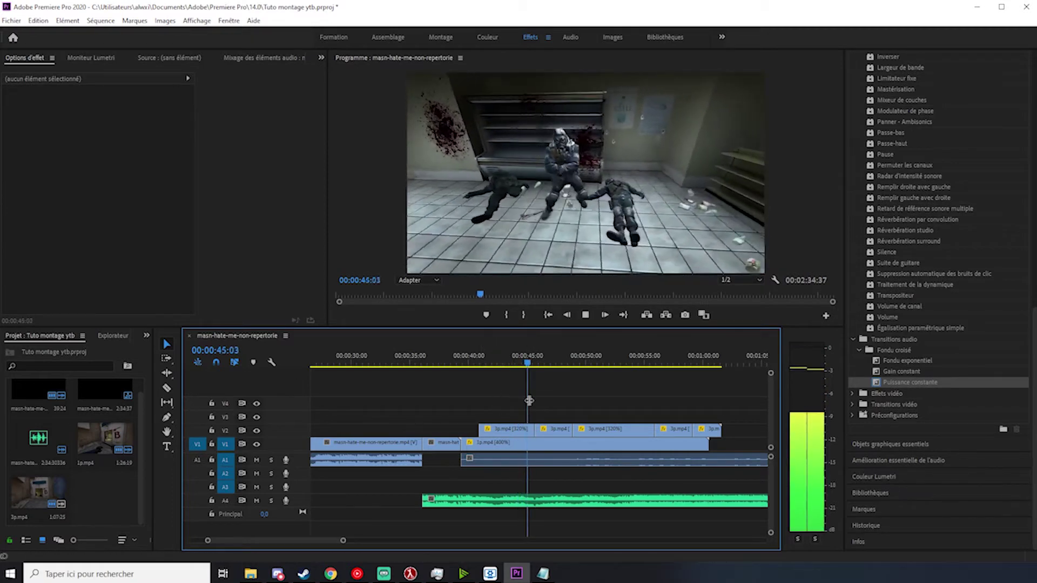
key("space")
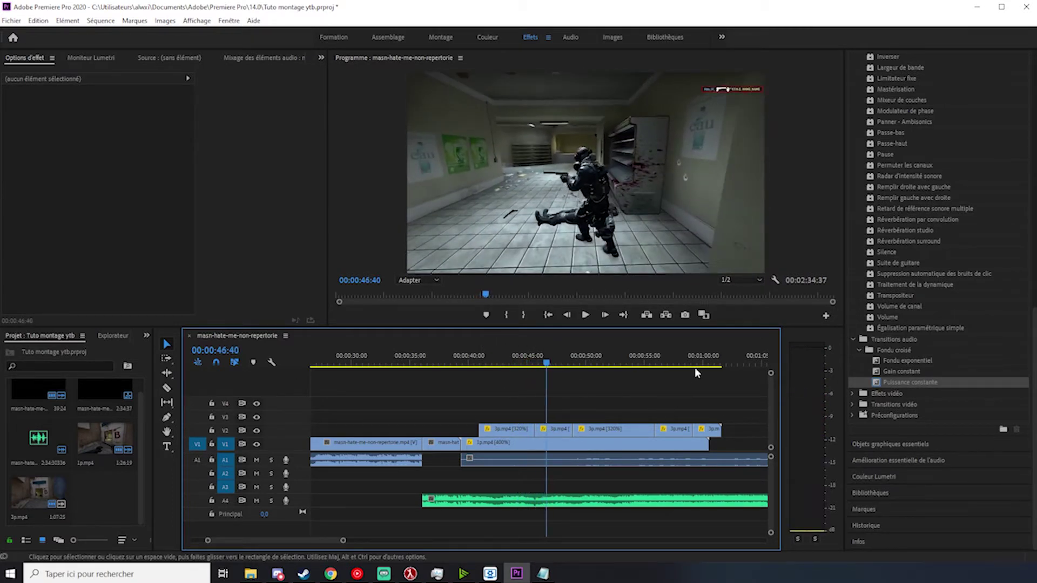
Step: Align the start of the last 3p.mp4 segment on V2 with the playhead at 00:00:59:12
left_click_drag(700, 356, 694, 353)
left_click_drag(707, 430, 726, 430)
left_click_drag(695, 365, 694, 365)
left_click_drag(725, 434, 709, 436)
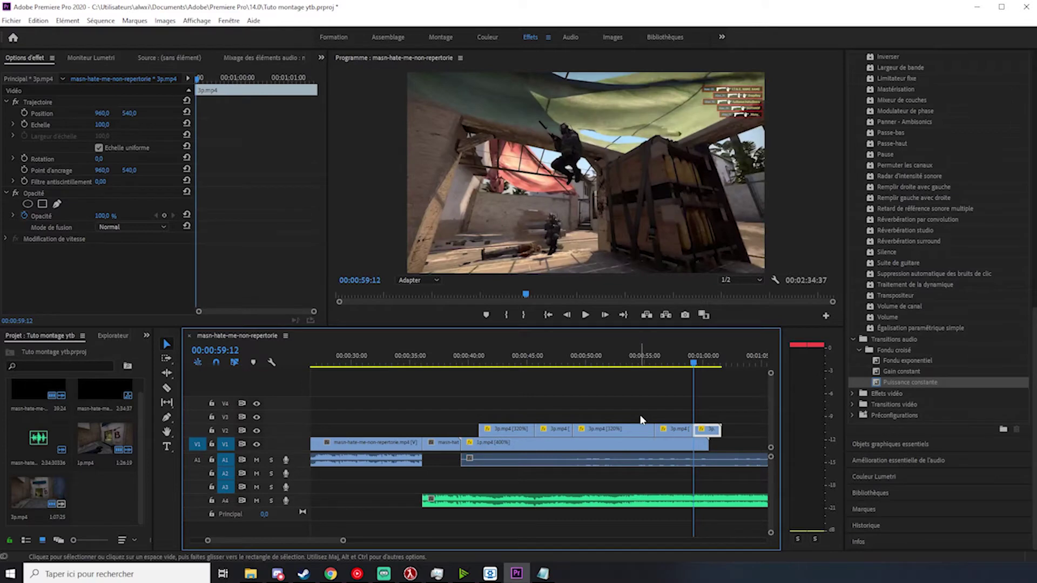
Step: Shift the last four 3p.mp4 segments slightly later, leaving a gap after the first segment on V2
left_click(535, 356)
left_click_drag(536, 353, 535, 353)
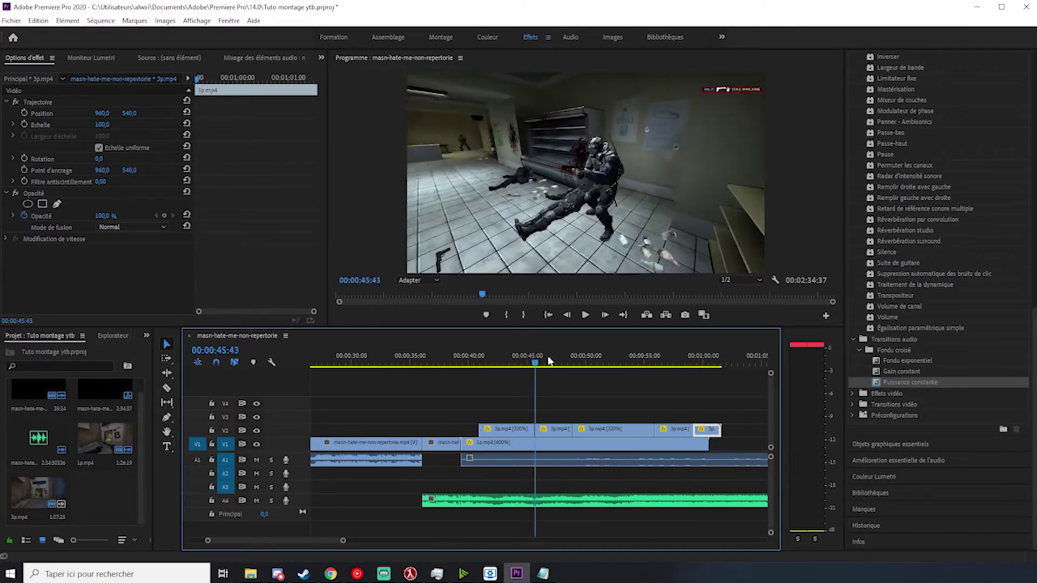
mouse_move(653, 365)
left_mouse_down()
mouse_move(637, 362)
mouse_move(697, 365)
mouse_move(536, 353)
mouse_move(541, 384)
mouse_move(534, 364)
left_mouse_up()
left_click_drag(549, 409, 707, 430)
left_click_drag(562, 431, 578, 431)
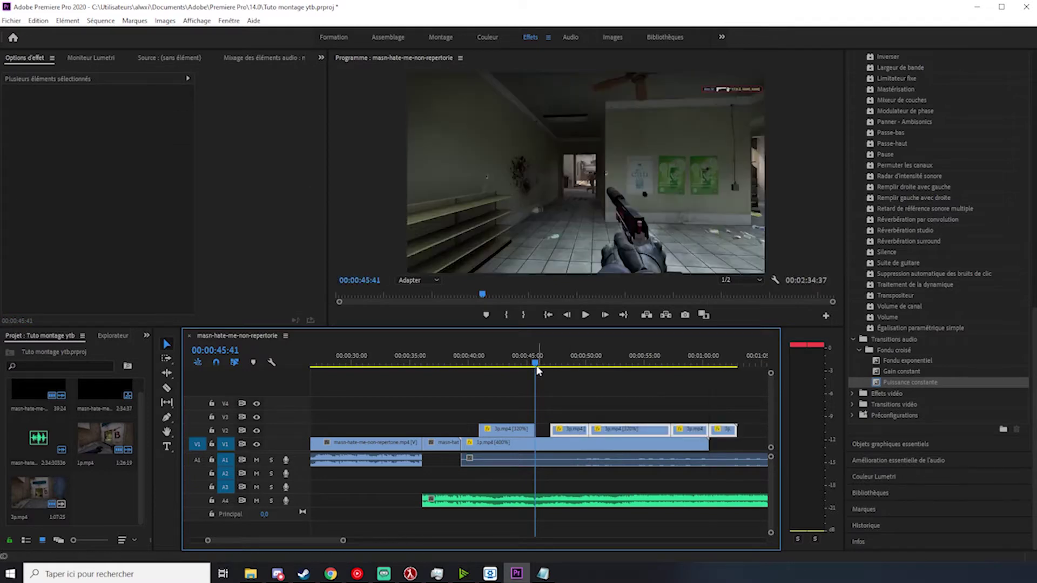
left_click_drag(535, 365, 536, 364)
Step: Try moving the first 3p.mp4 segment earlier, and undo the moves of the 3p.mp4 segments on V2
left_click(510, 430)
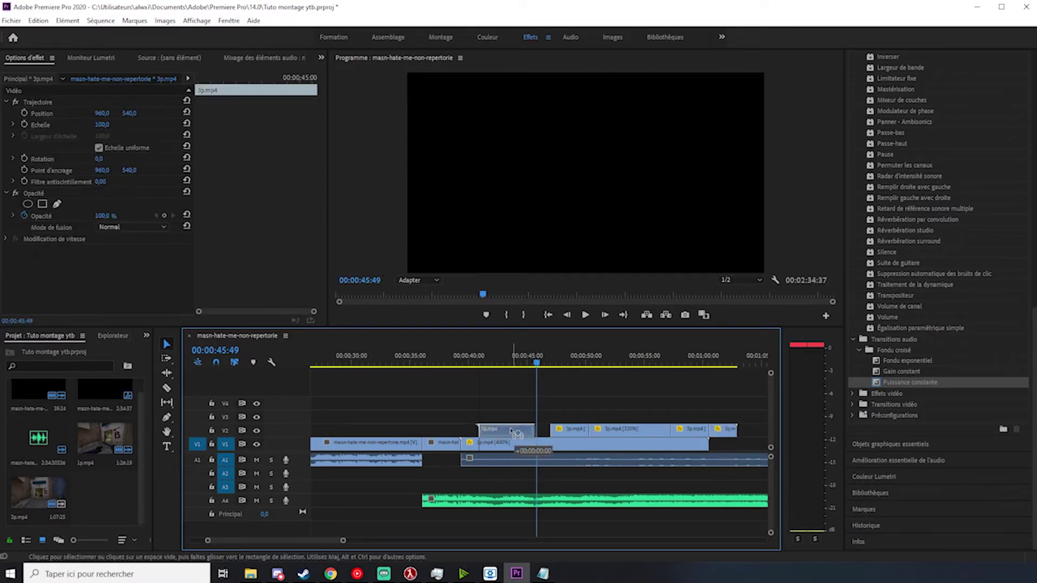
left_click_drag(511, 430, 493, 429)
left_click_drag(533, 363, 538, 362)
key("ctrl+z")
key("ctrl+z")
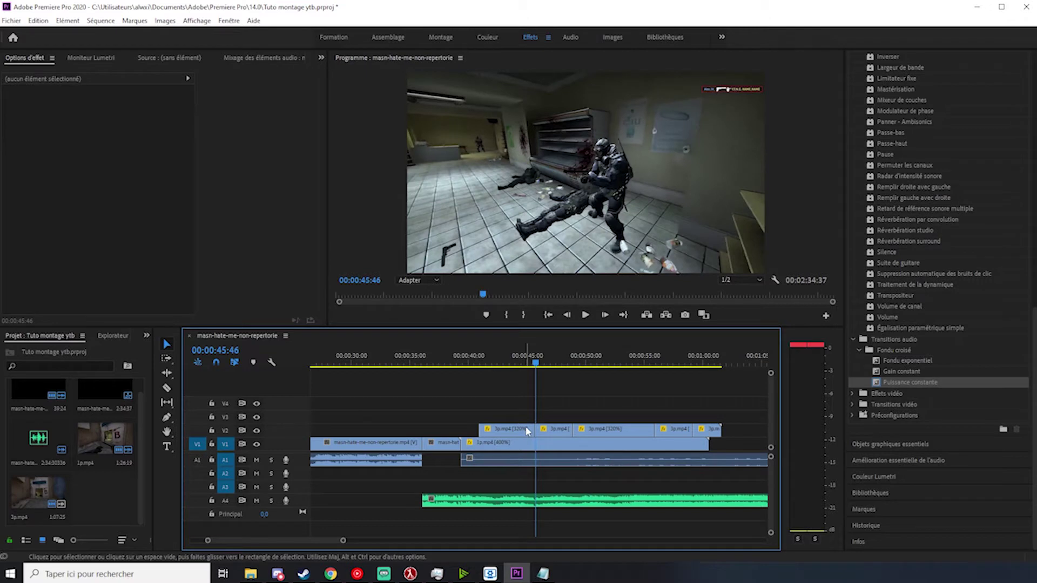
Step: Place e3p.mp4 from the montage cs folder on track V3, aligned with the start of the first 3p.mp4 segment
left_click_drag(505, 416, 682, 434)
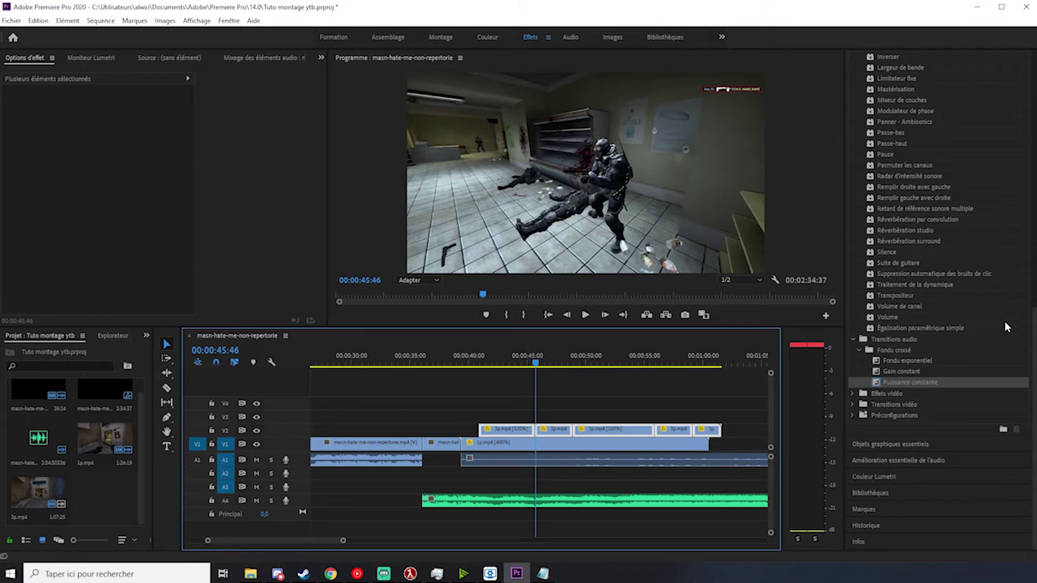
key("alt+Tab")
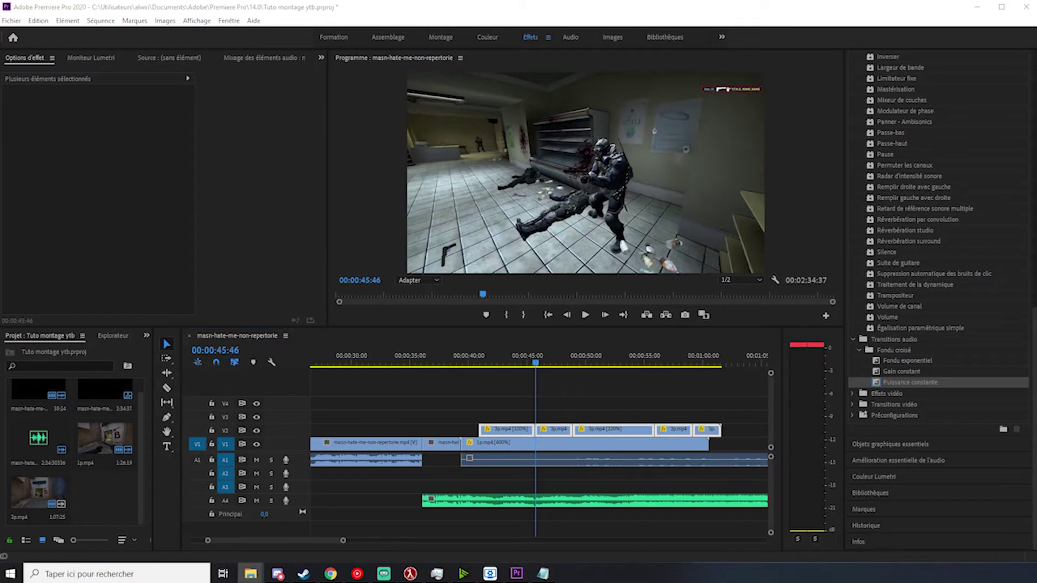
left_click(541, 166)
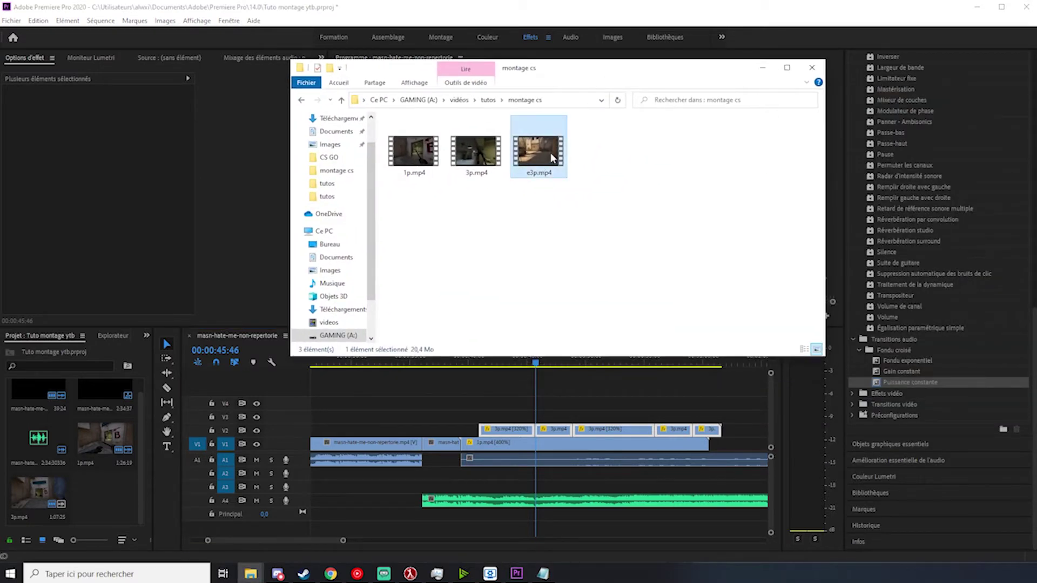
left_click_drag(551, 157, 482, 421)
left_click(767, 71)
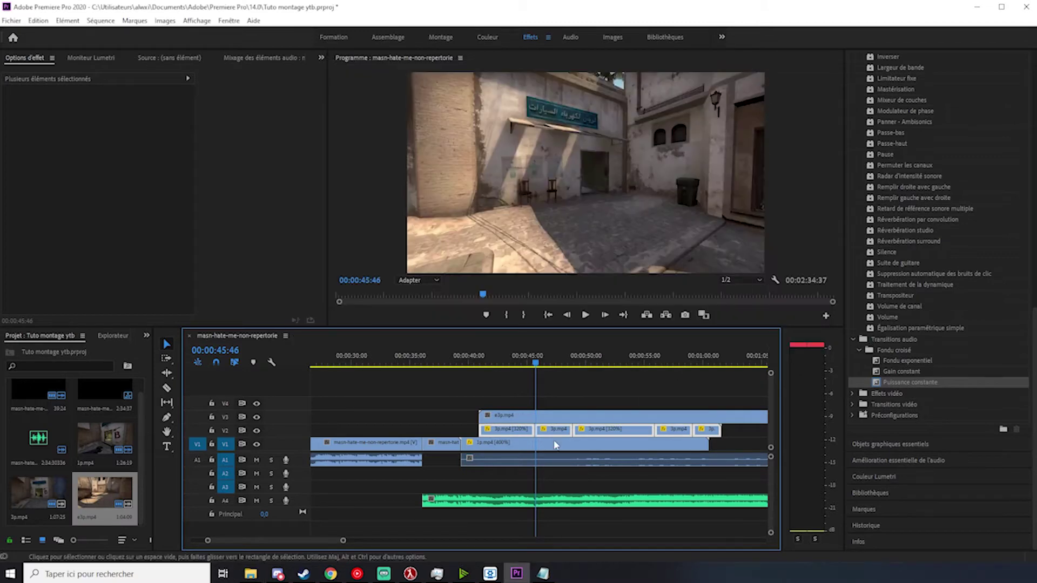
Step: View e3p.mp4 at 00:01:01:38, move the clip earlier on V3, and place the playhead at 00:00:45:41
scroll(530, 410, "down", 3)
left_click_drag(535, 363, 613, 363)
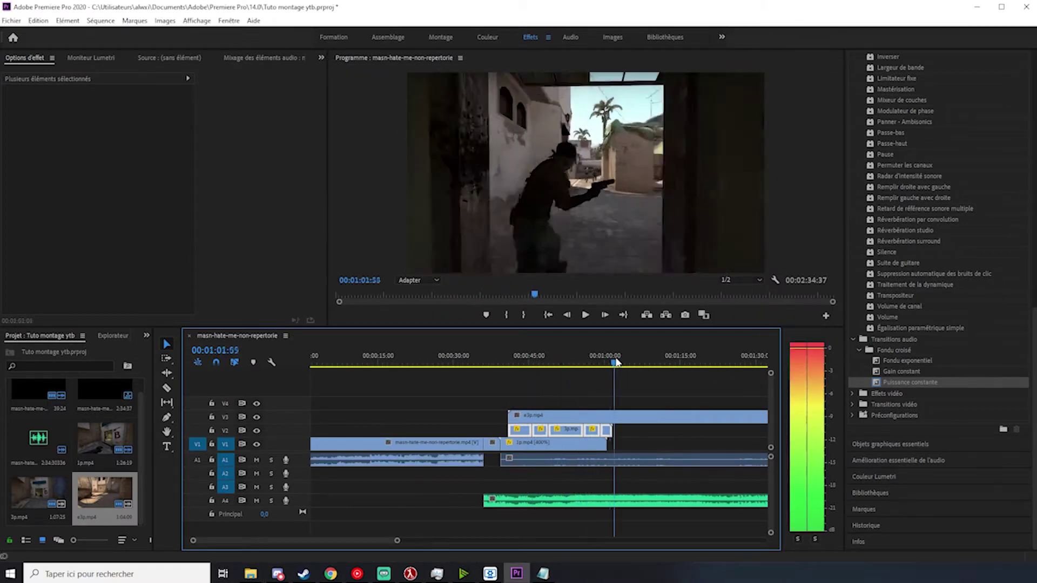
key("minus")
left_click_drag(460, 365, 462, 365)
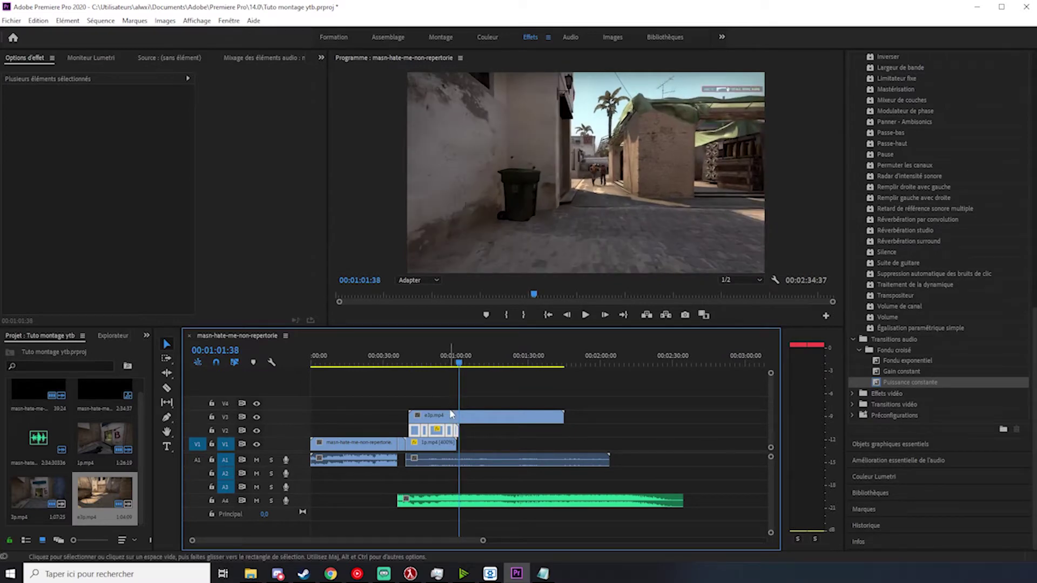
left_click_drag(450, 415, 407, 418)
scroll(403, 431, "up", 3)
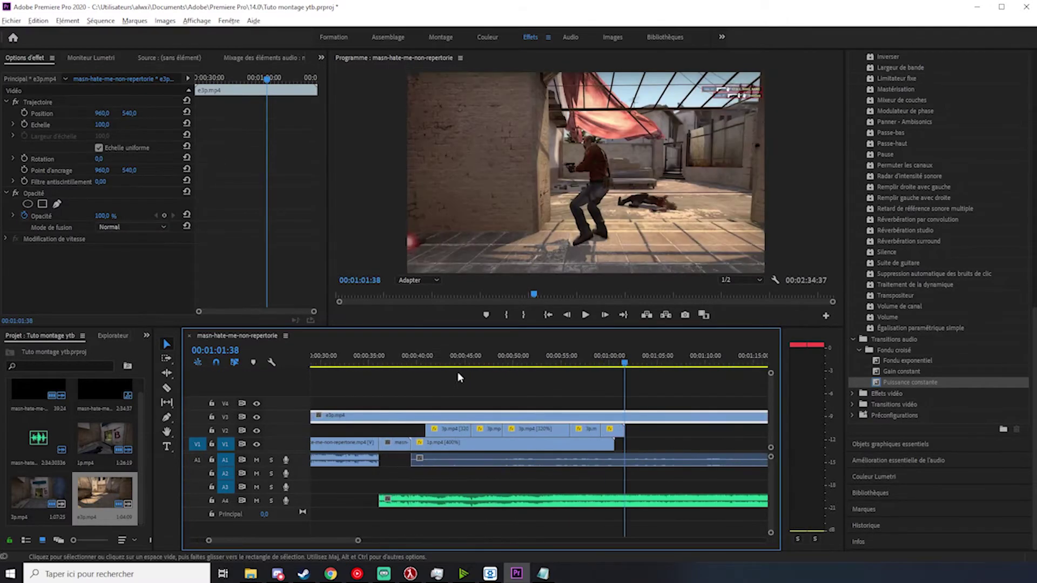
left_click(471, 362)
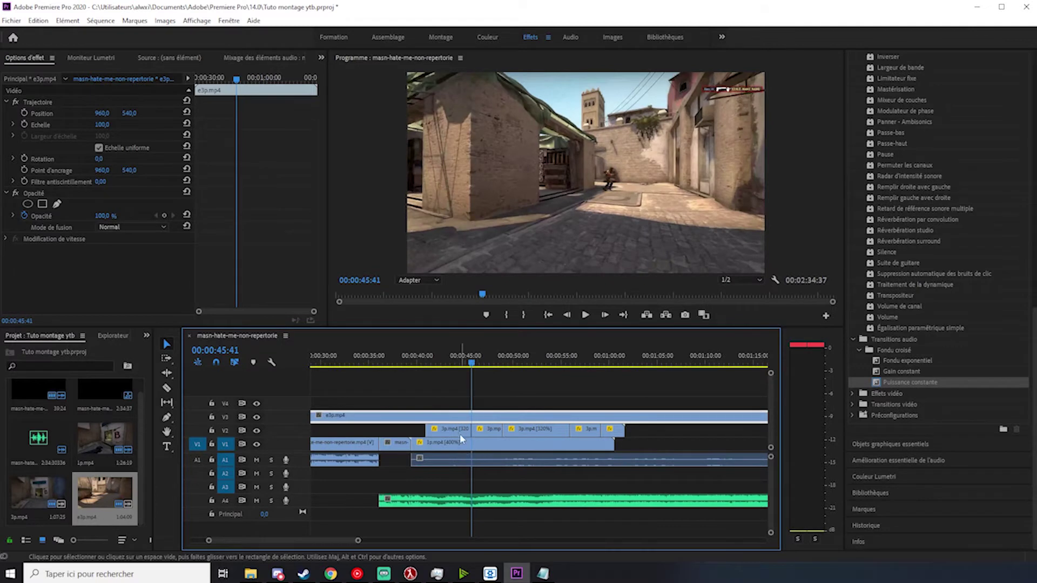
Step: Reposition e3p.mp4 on V3 so that it starts at about 00:00:33, before the music clip on A4
left_click_drag(489, 417, 723, 420)
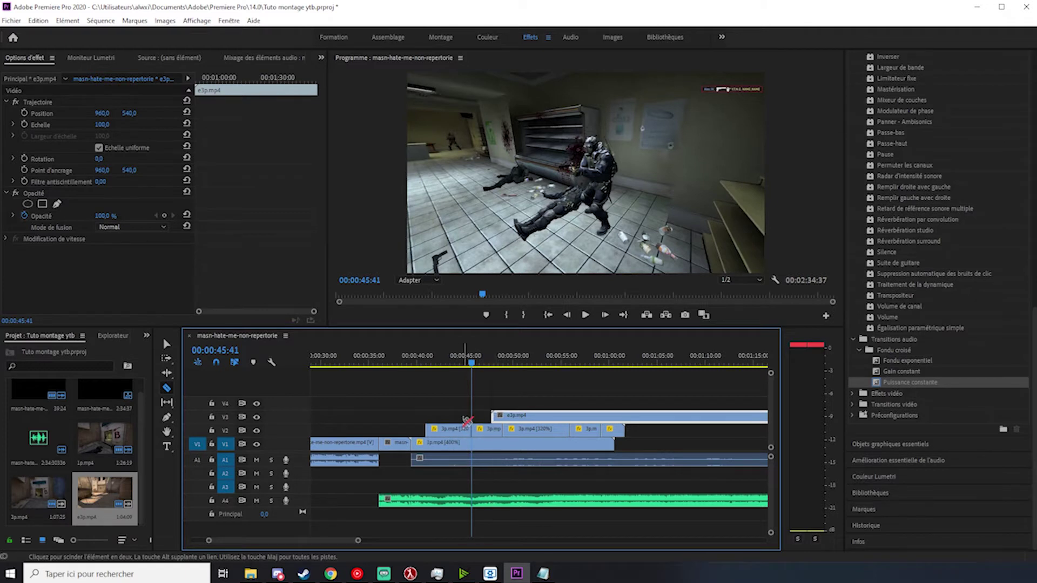
key("v")
left_click_drag(567, 420, 462, 421)
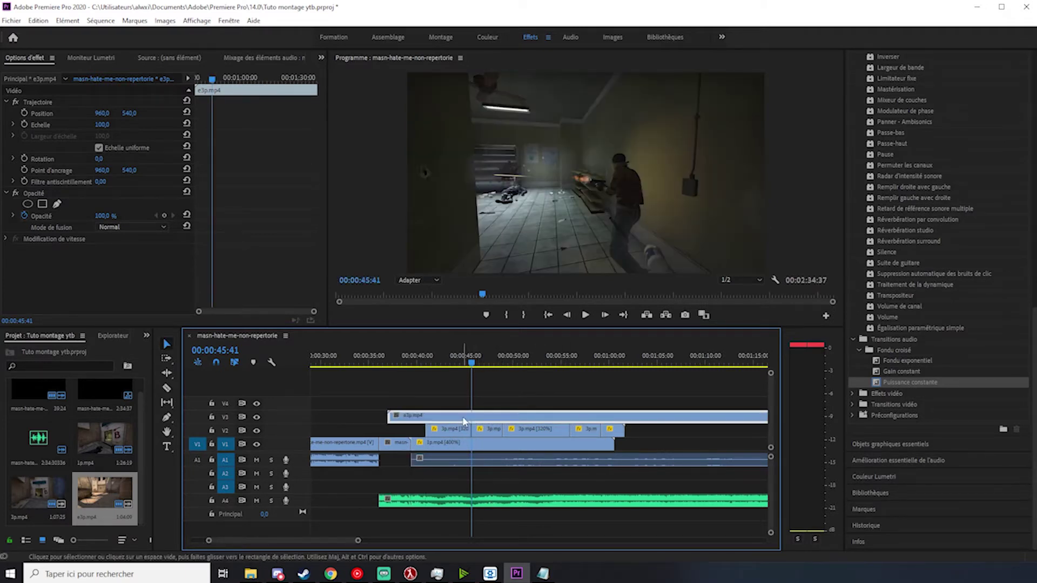
key("ctrl+z")
key("ctrl+z")
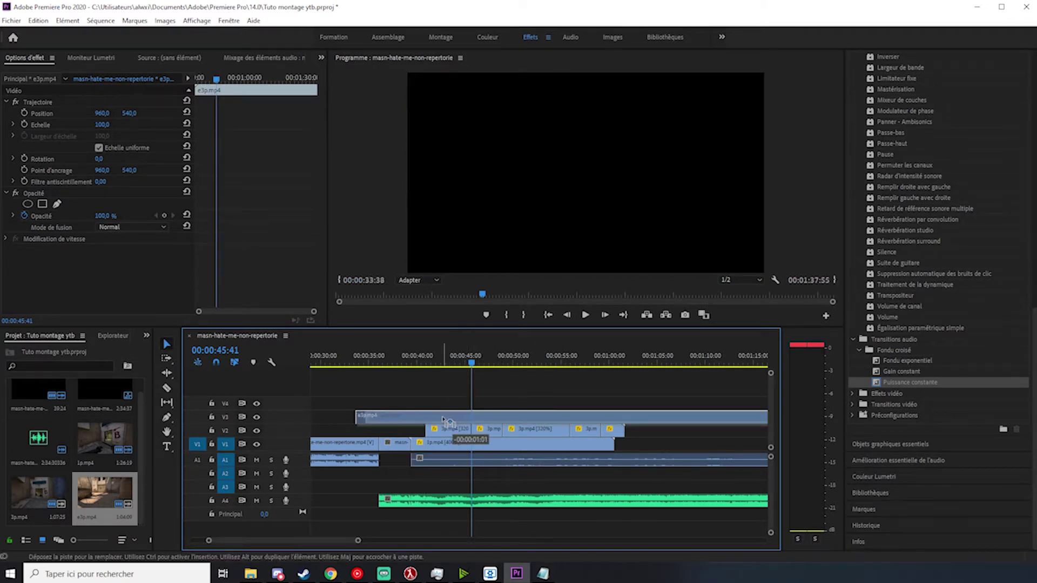
key("ctrl+z")
Step: Split e3p.mp4 at about 00:00:53:35 and shift both parts earlier so the cut meets the end of the first 3p.mp4 segment
key("space")
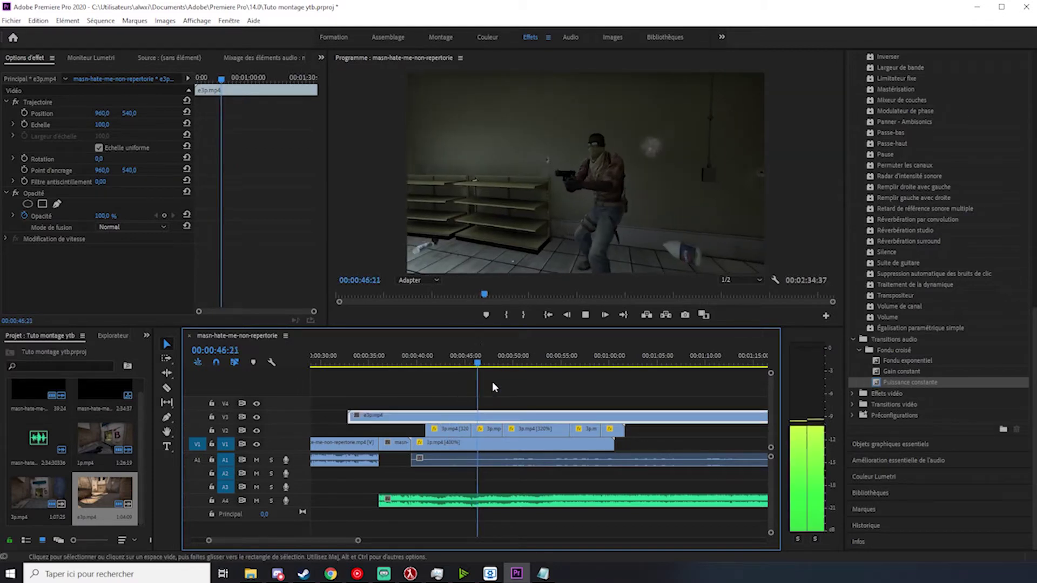
left_click(518, 362)
left_click_drag(520, 363, 548, 363)
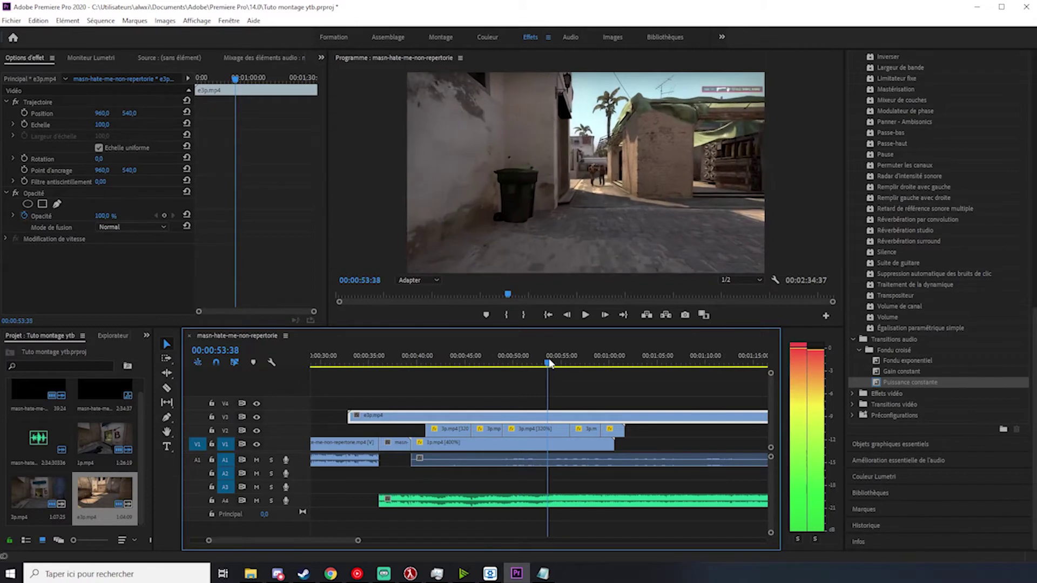
key("ctrl+k")
left_click_drag(529, 419, 455, 419)
left_click_drag(576, 419, 492, 419)
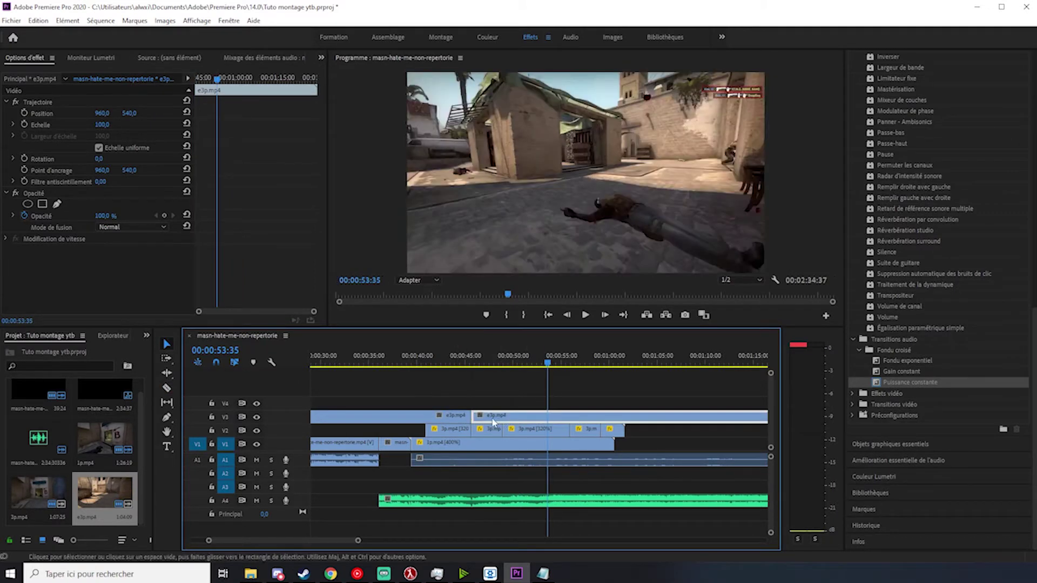
Step: Play the sequence across the new e3p.mp4 cut, stopping at 00:00:45:42
key("minus")
left_click(475, 365)
key("space")
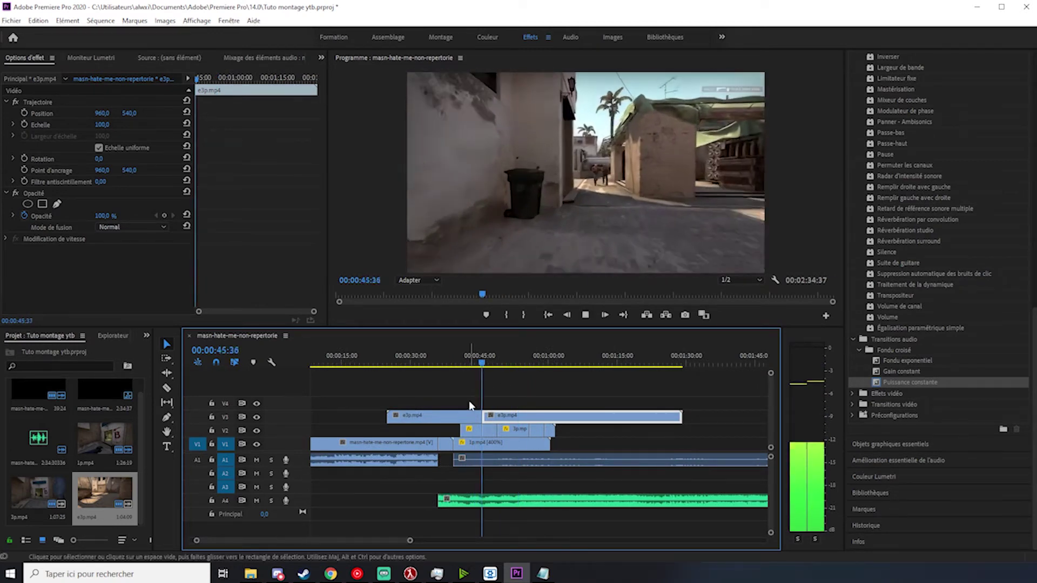
Step: Set the speed of both e3p.mp4 parts on V3 to 400%
left_click_drag(464, 394, 513, 429)
right_click(513, 429)
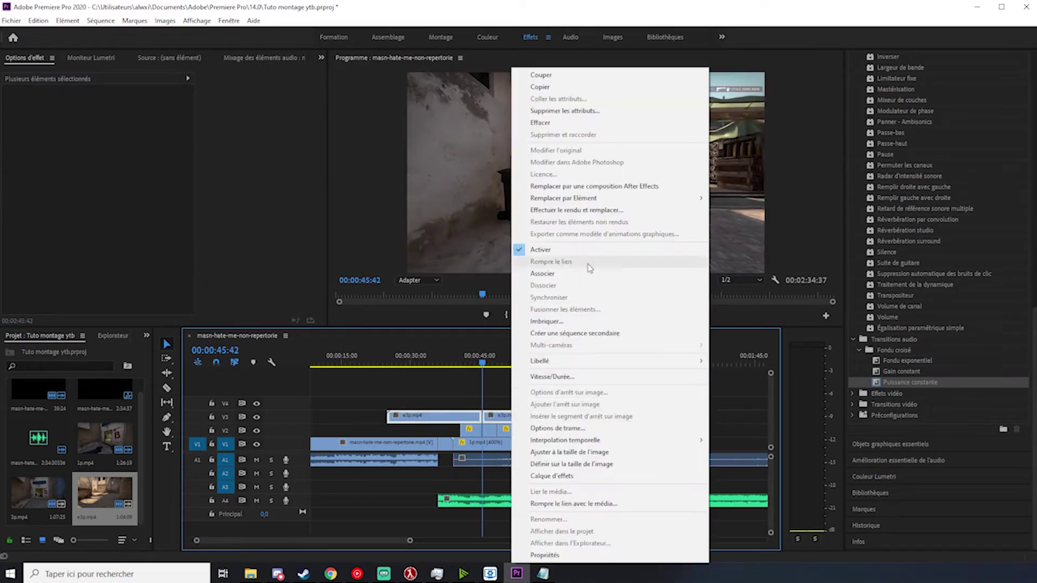
left_click(551, 376)
type("400")
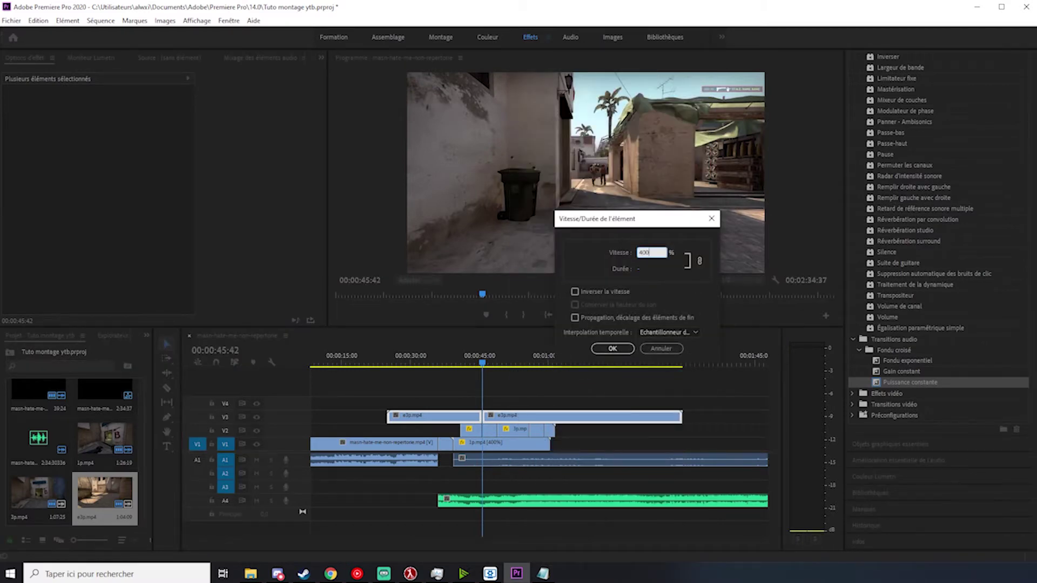
key("Return")
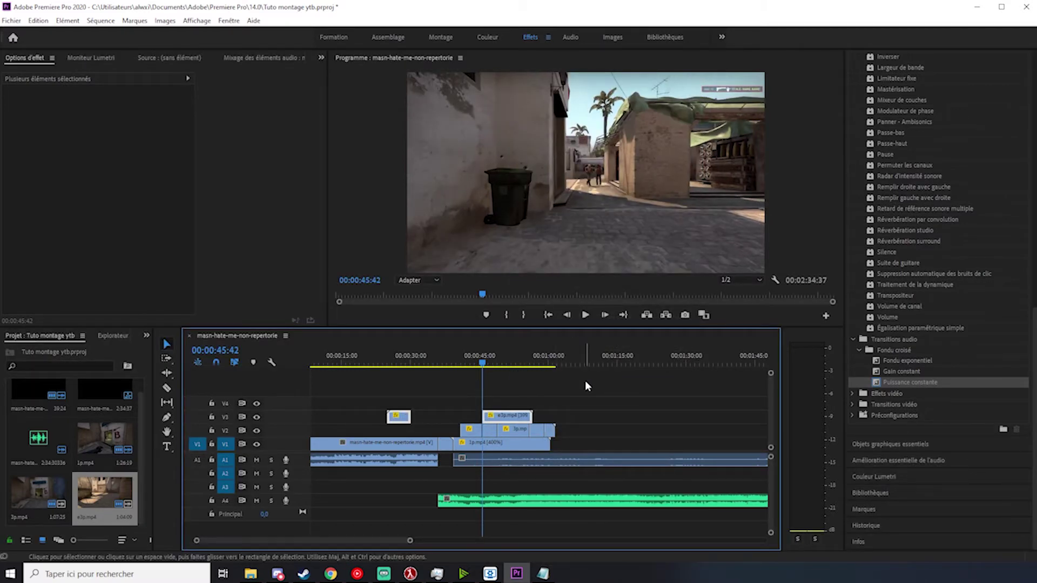
Step: Move the first e3p.mp4 part on V3 directly against the second part and play across their cut, stopping at 00:00:47:33
double_click(514, 432)
key("XF86AudioPlay")
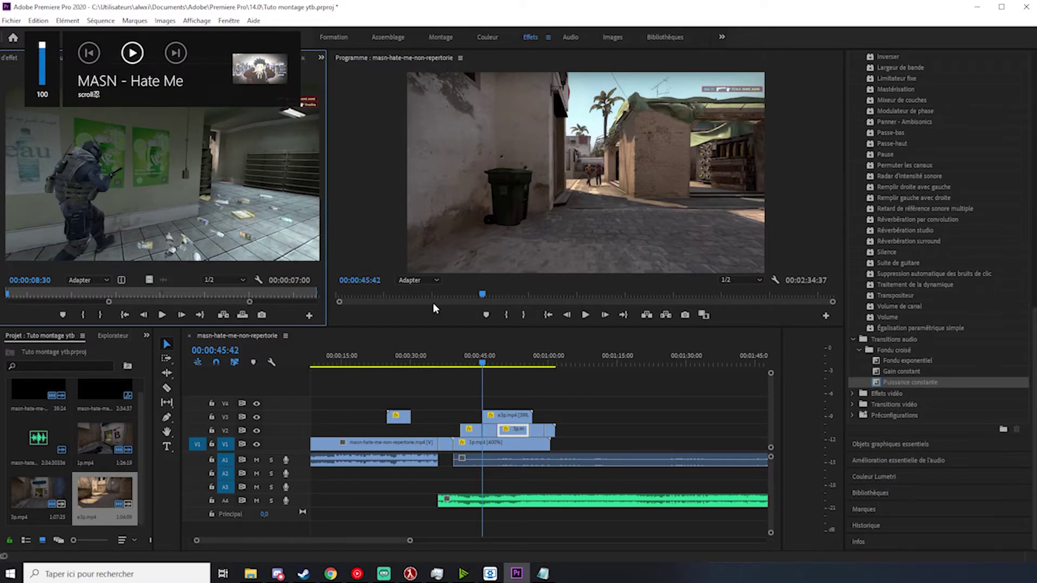
left_click(9, 61)
left_click_drag(400, 416, 473, 423)
left_click(474, 363)
key("space")
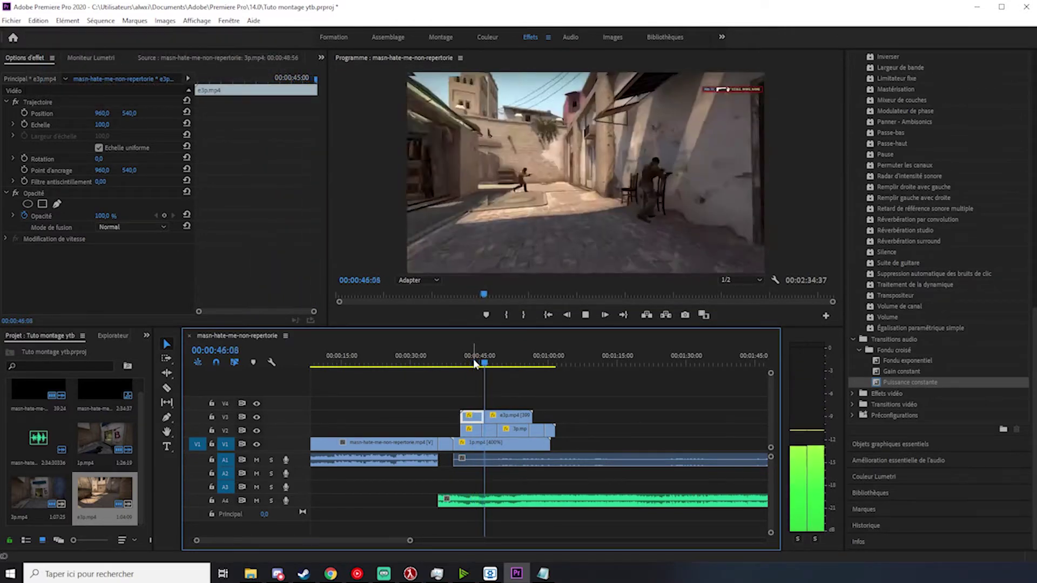
key("space")
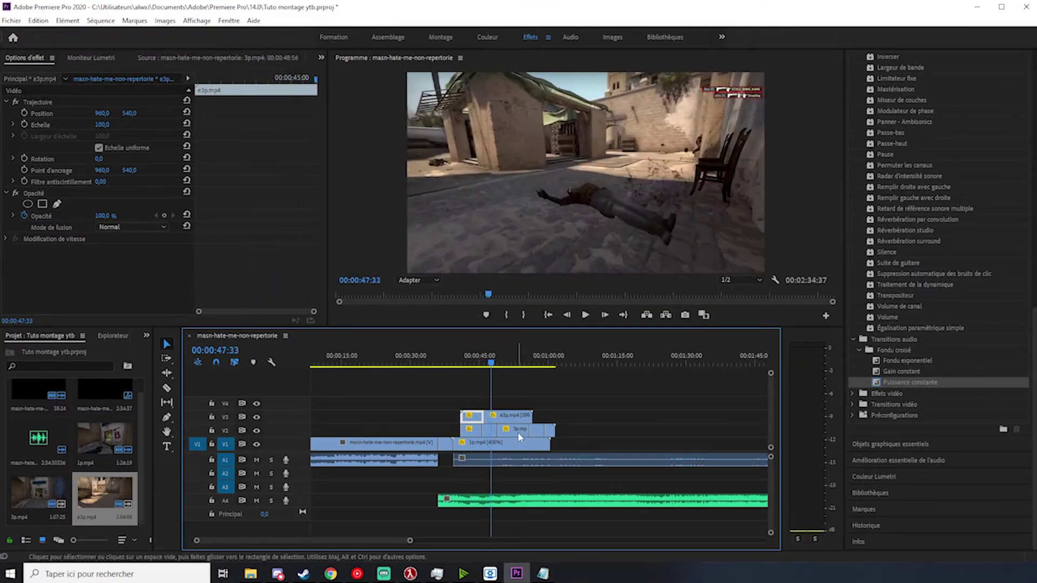
left_click(520, 434)
left_click_drag(496, 408, 499, 427)
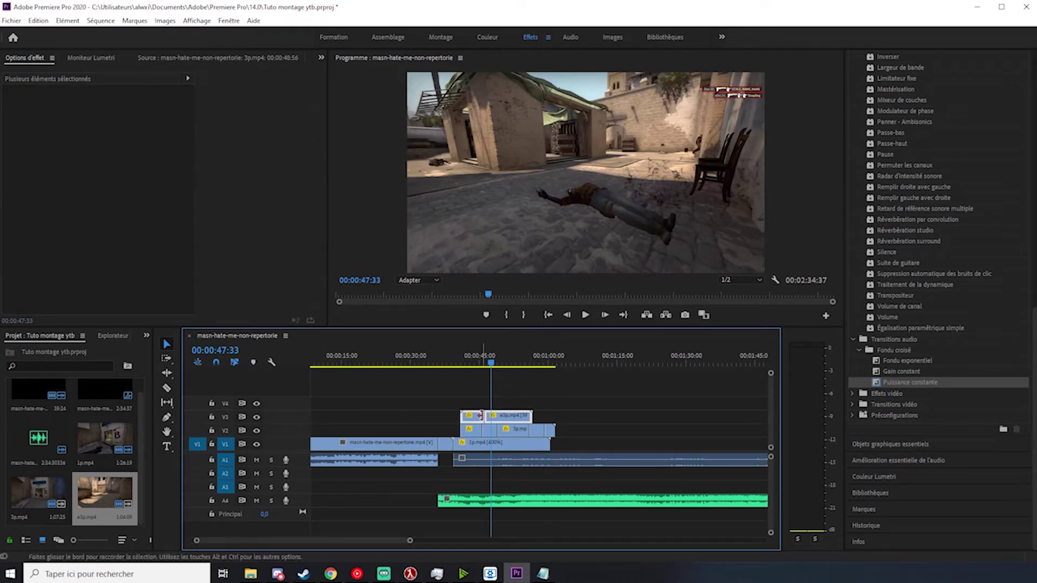
right_click(505, 428)
left_click(722, 405)
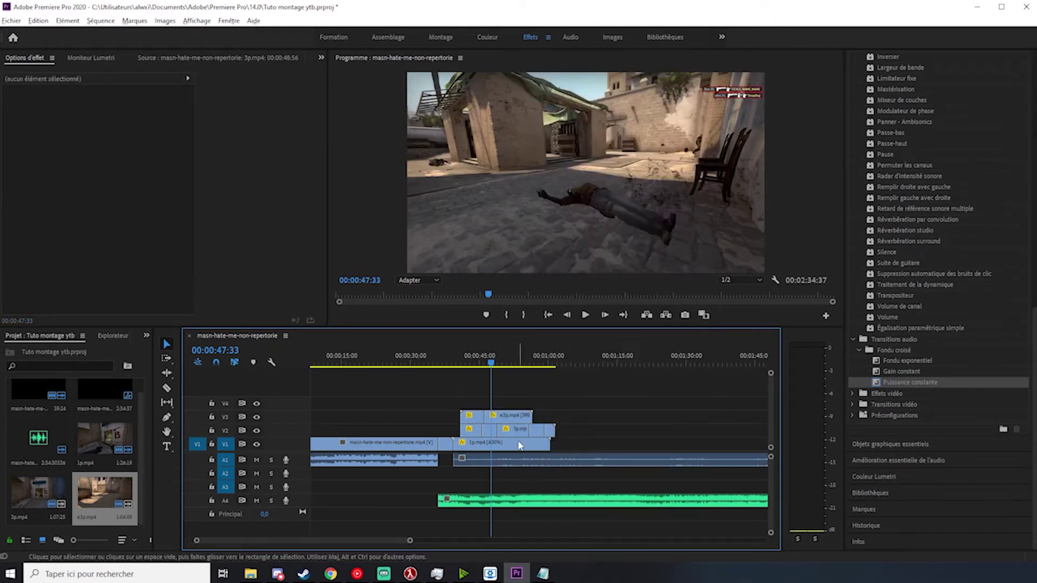
Step: Set the speed of both e3p.mp4 parts on V3 to 320%, matching the 3p.mp4 segments on V2
scroll(499, 440, "up", 6)
left_click(391, 448)
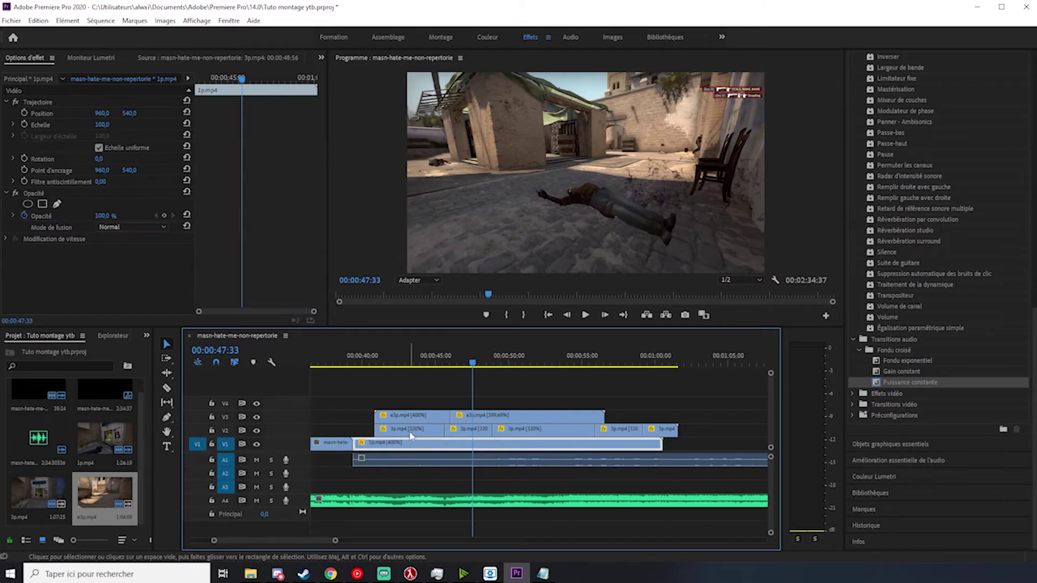
left_click(421, 416)
left_click(504, 417, "shift")
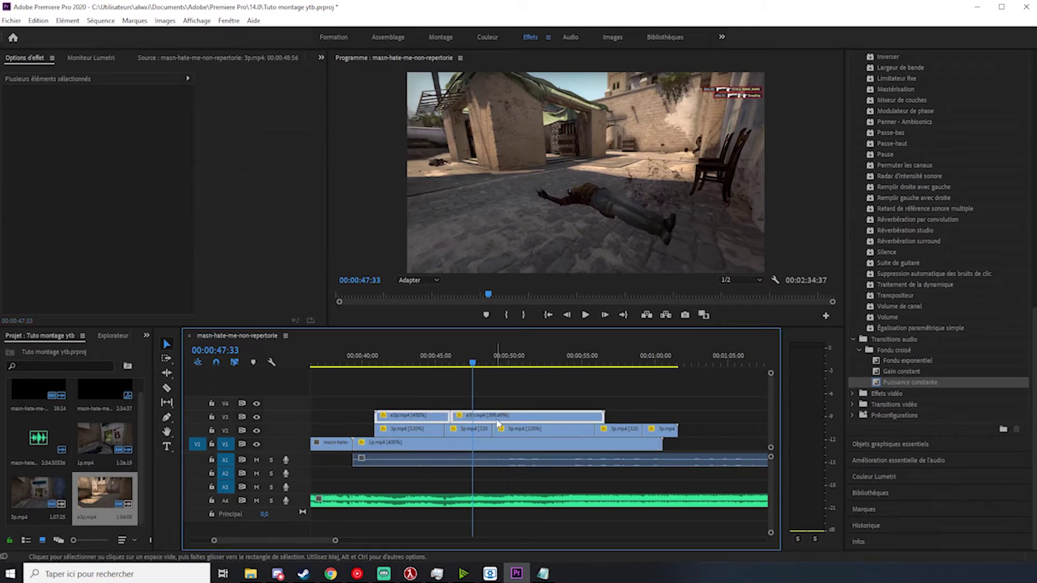
right_click(497, 422)
left_click(607, 378)
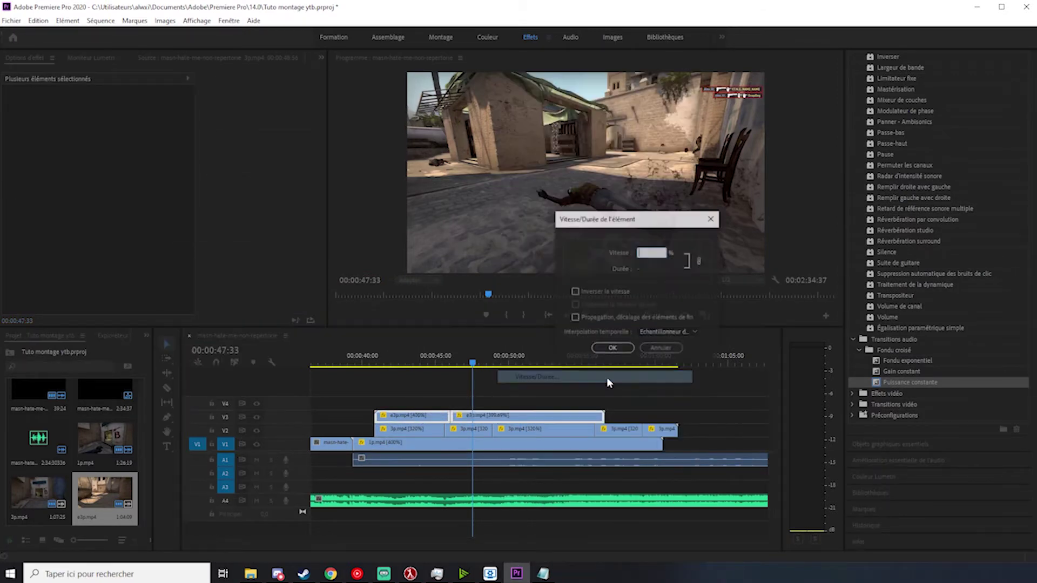
type("320")
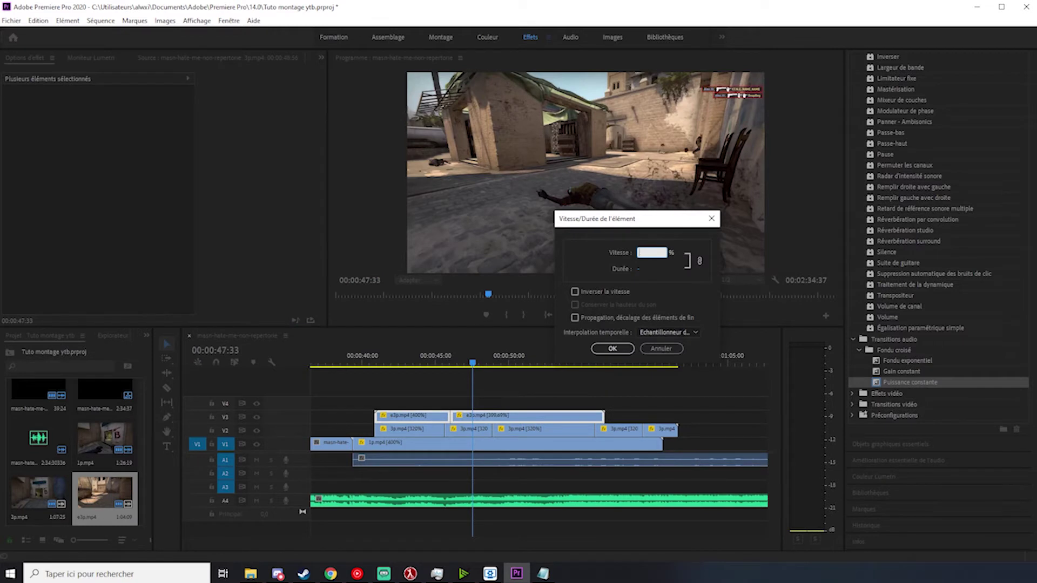
key("Return")
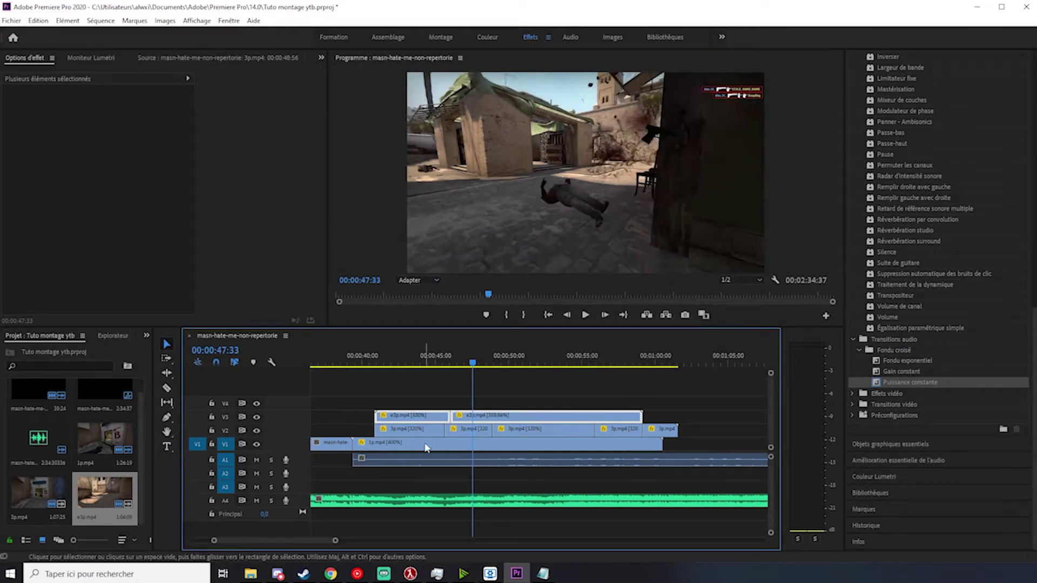
Step: Play the sequence from about 00:00:45 through the second e3p.mp4 part to check the enemy-view kills
left_click_drag(414, 397, 443, 434)
left_click(435, 364)
key("space")
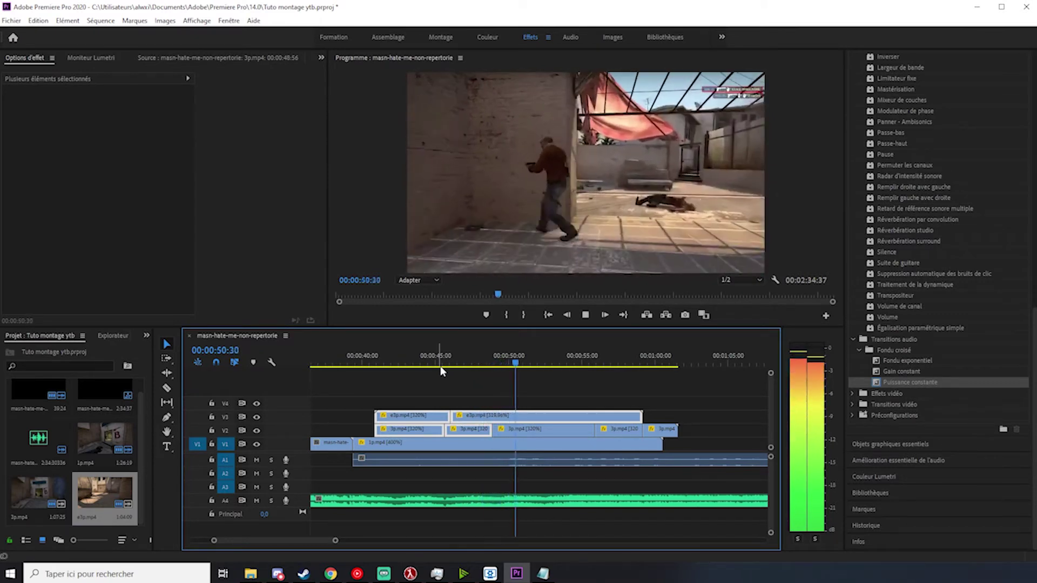
key("space")
Step: Split the second e3p.mp4 part at 00:00:51:37, compare with the layers below, and keep the trailing part directly after the cut
left_click_drag(529, 361, 533, 366)
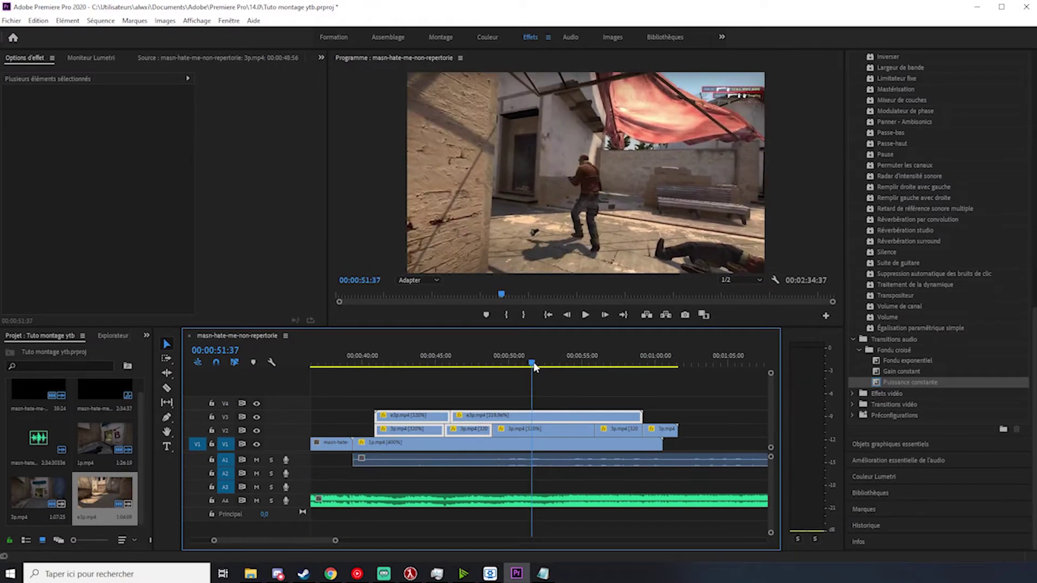
left_click_drag(535, 417, 561, 416)
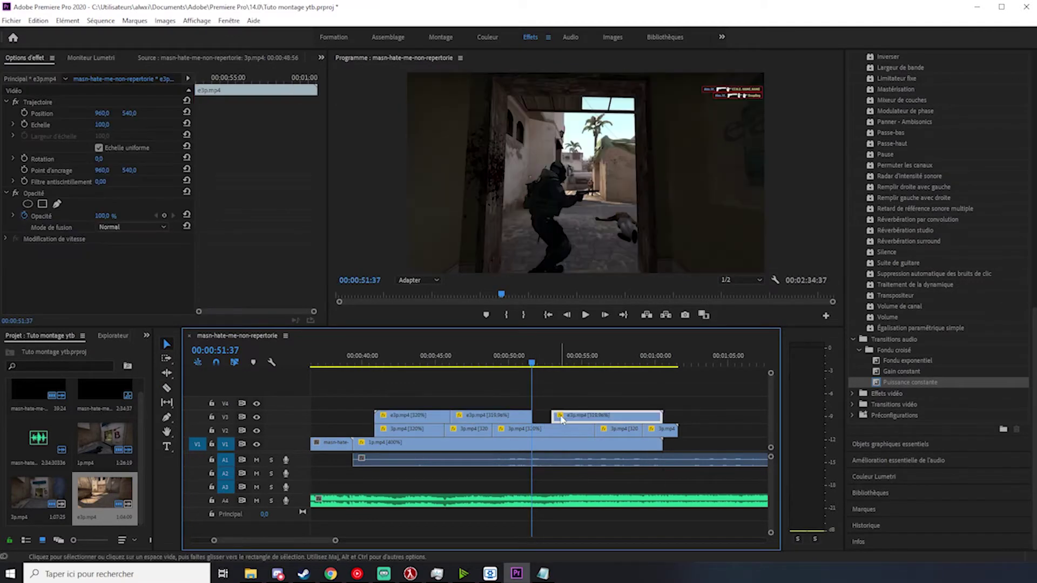
key("space")
key("space")
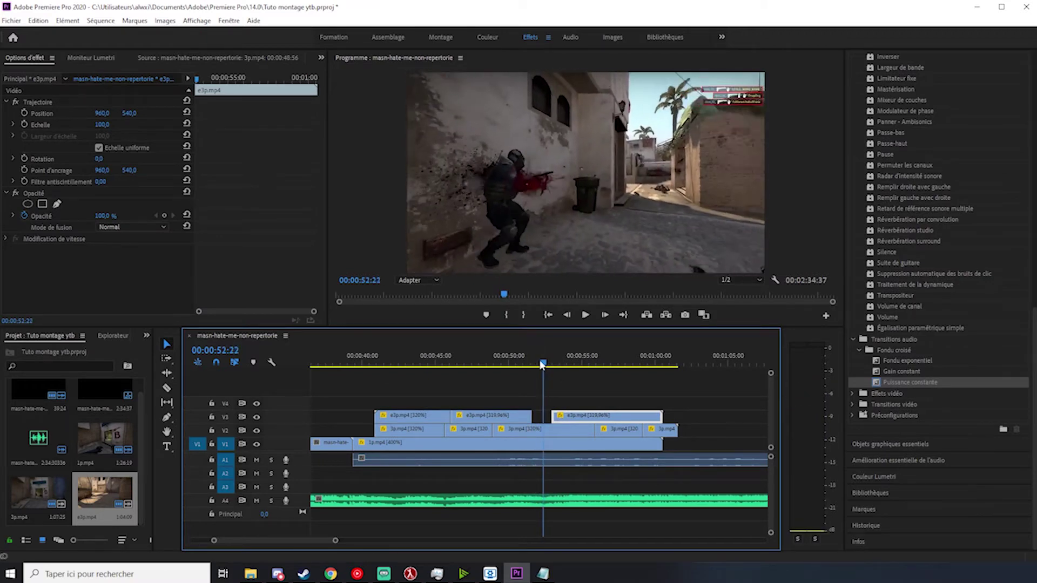
left_click(535, 364)
left_click_drag(534, 365, 529, 364)
left_click_drag(571, 420, 552, 421)
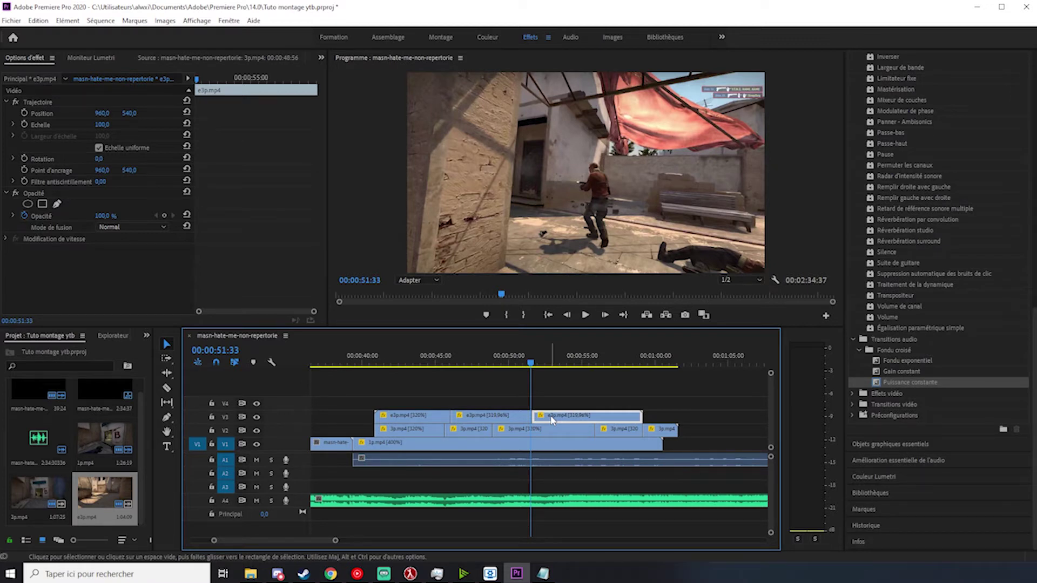
left_click_drag(268, 541, 309, 541)
scroll(430, 459, "down", 2)
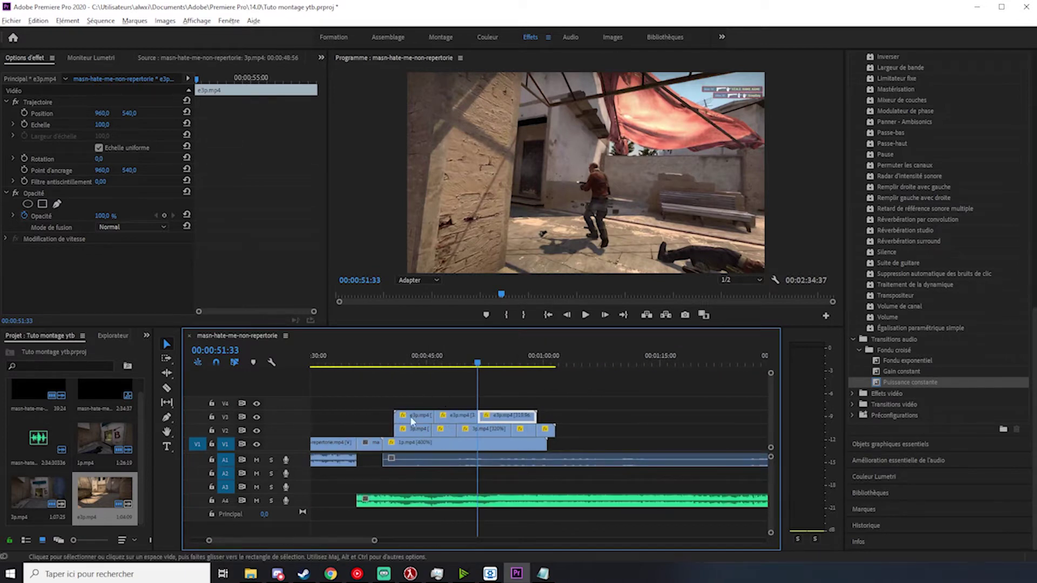
key("alt")
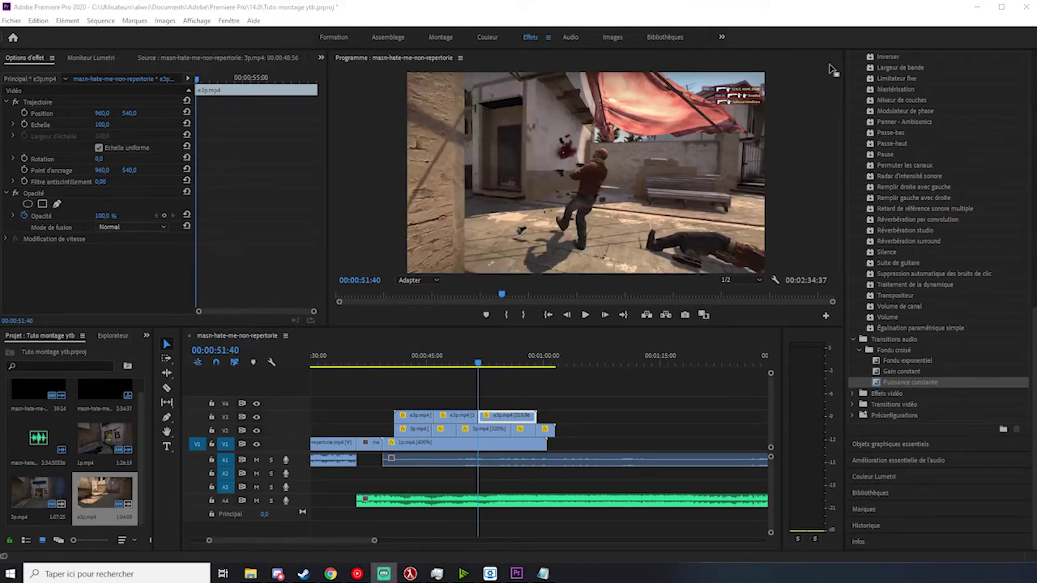
left_click(816, 20)
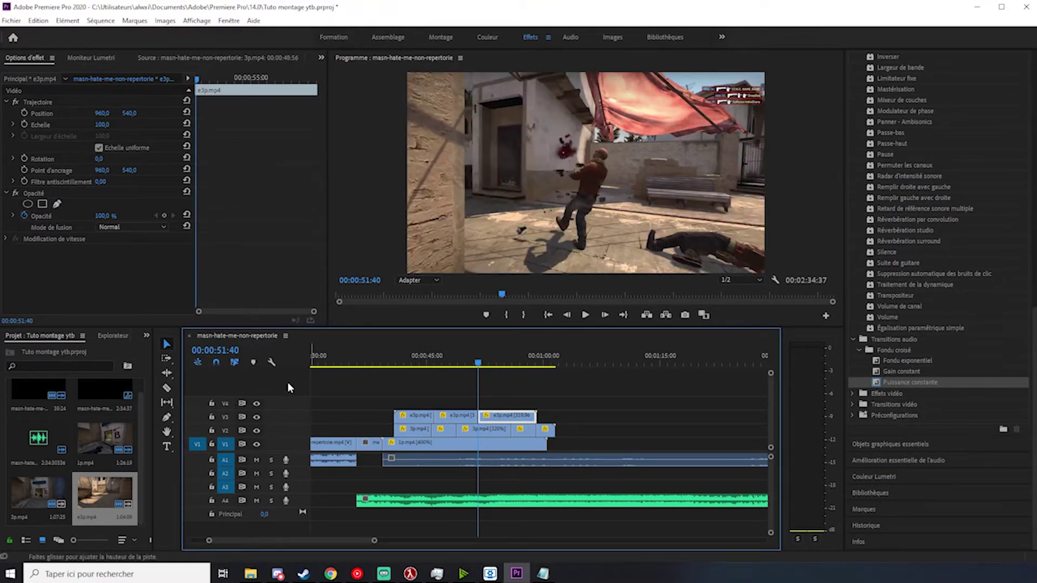
Step: Play the end of the intro clip on V1 up to the start of 1p.mp4, stopping at 00:00:39:14
left_click(390, 363)
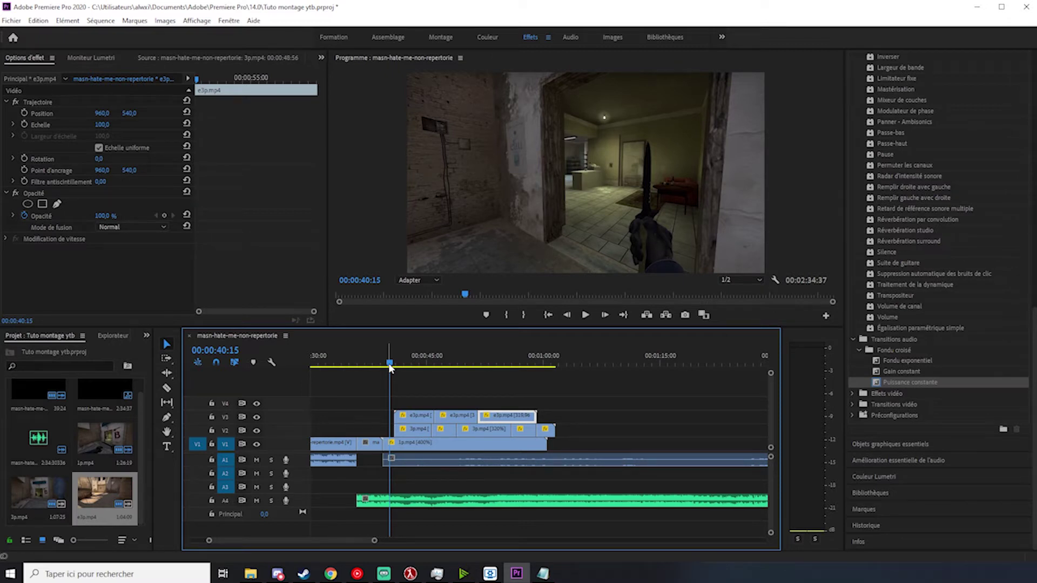
left_click_drag(390, 367, 384, 366)
key("space")
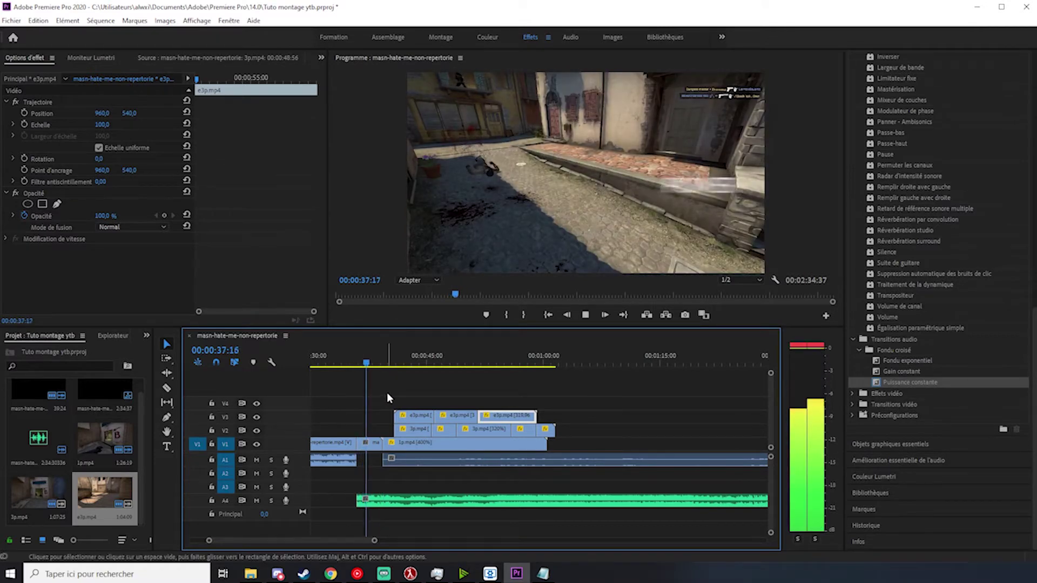
key("space")
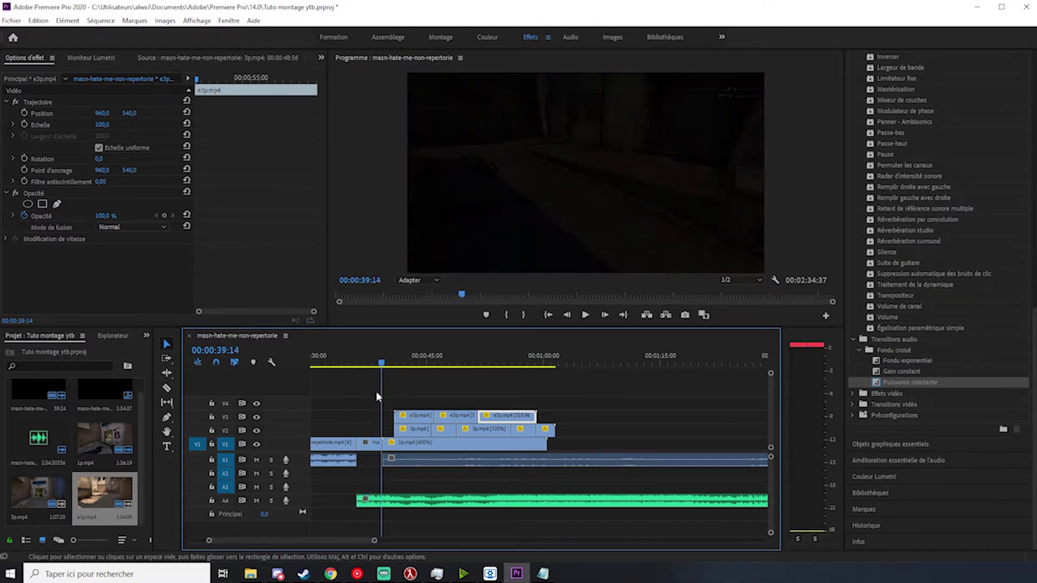
Step: Cut the intro clip on V1 at 00:00:38:01, remove its remainder, and shift all gameplay clips and their audio earlier to meet the cut
left_click(374, 443)
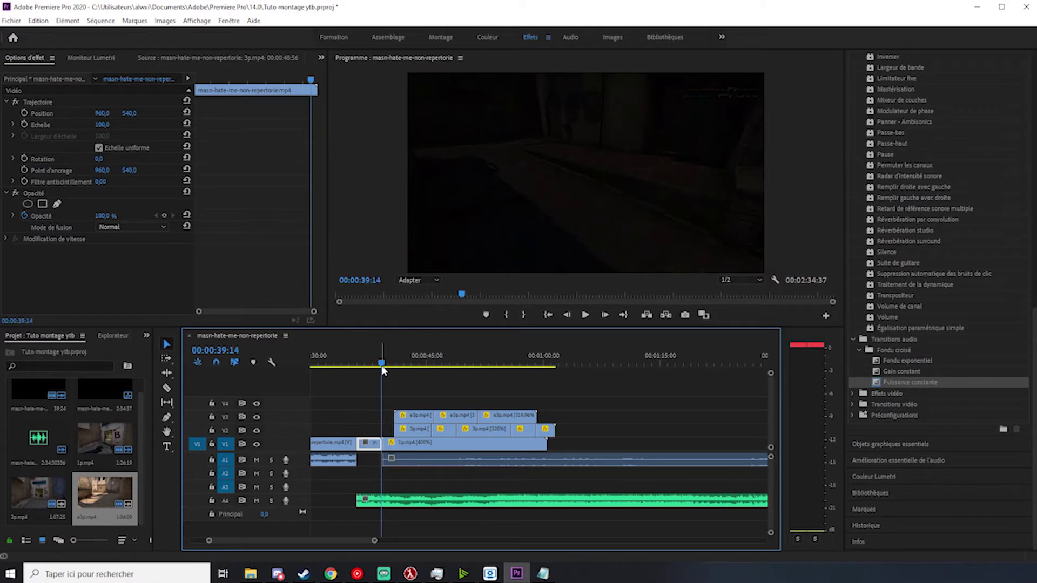
left_click_drag(381, 363, 374, 370)
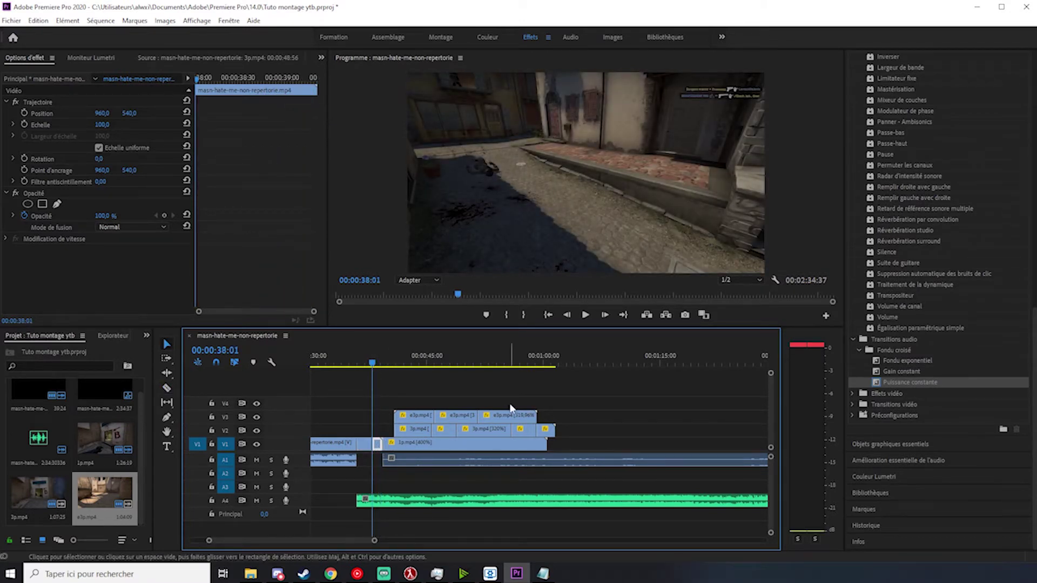
left_click_drag(384, 395, 575, 474)
left_click_drag(451, 463, 441, 465)
scroll(361, 449, "up", 3)
Step: Clear the audio filter from the effects search and search for "uni"
scroll(977, 273, "up", 10)
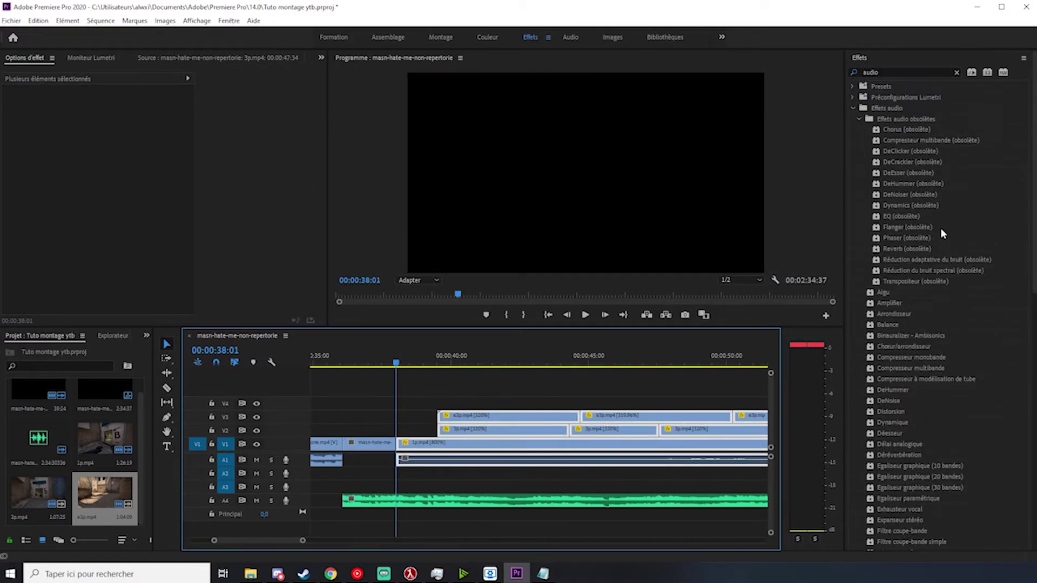
left_click(854, 108)
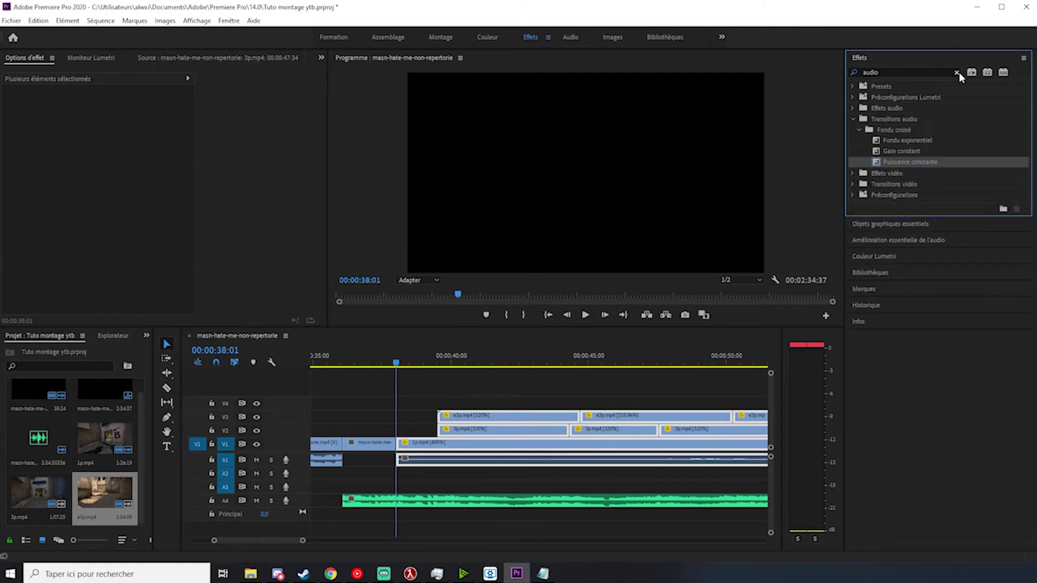
left_click(957, 73)
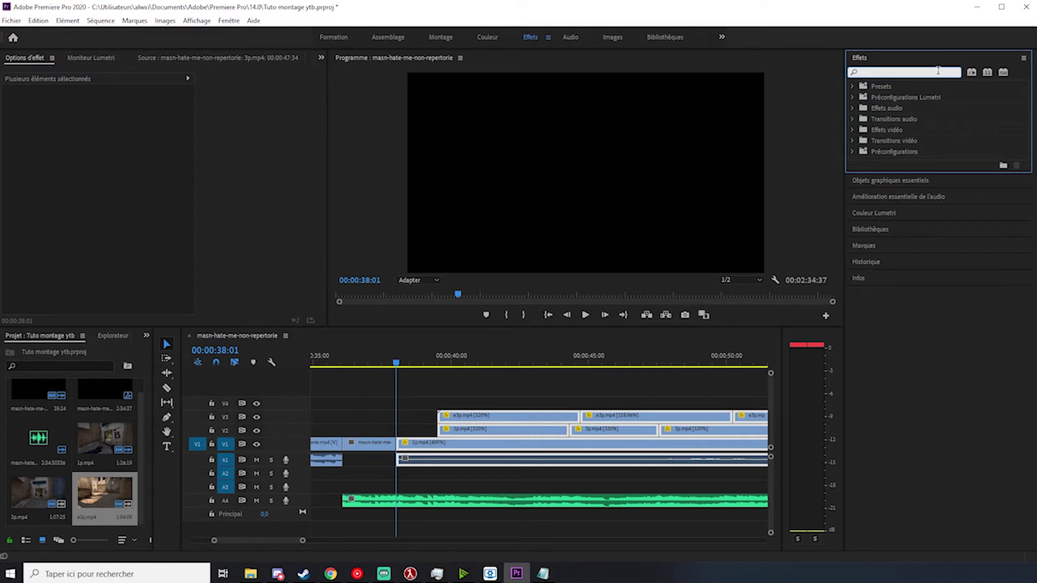
type("uni")
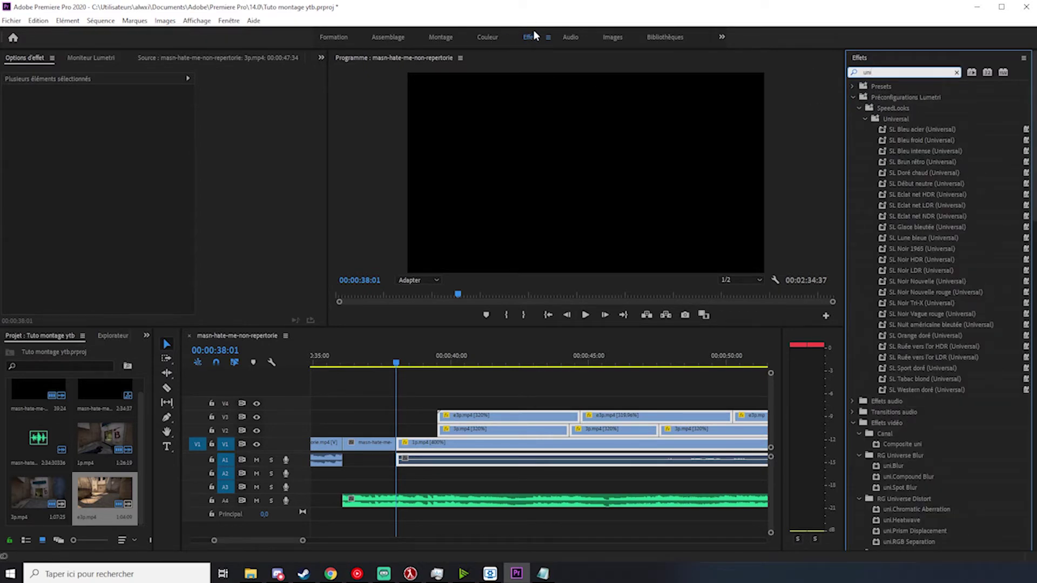
Step: Browse the RG Universe effects and transitions and select uni.Camera Shake Transition
left_click_drag(529, 39, 511, 54)
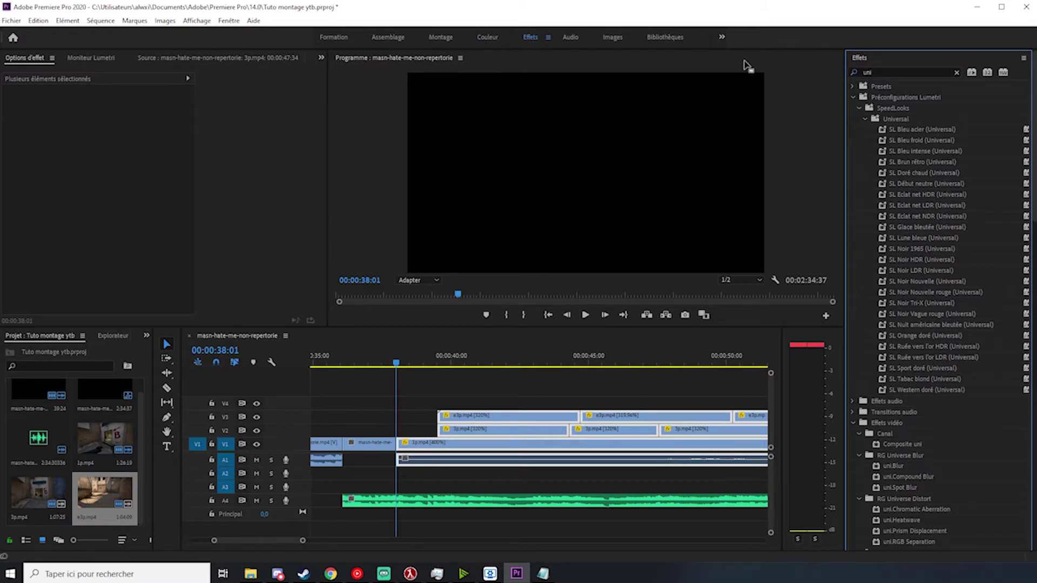
scroll(931, 294, "down", 5)
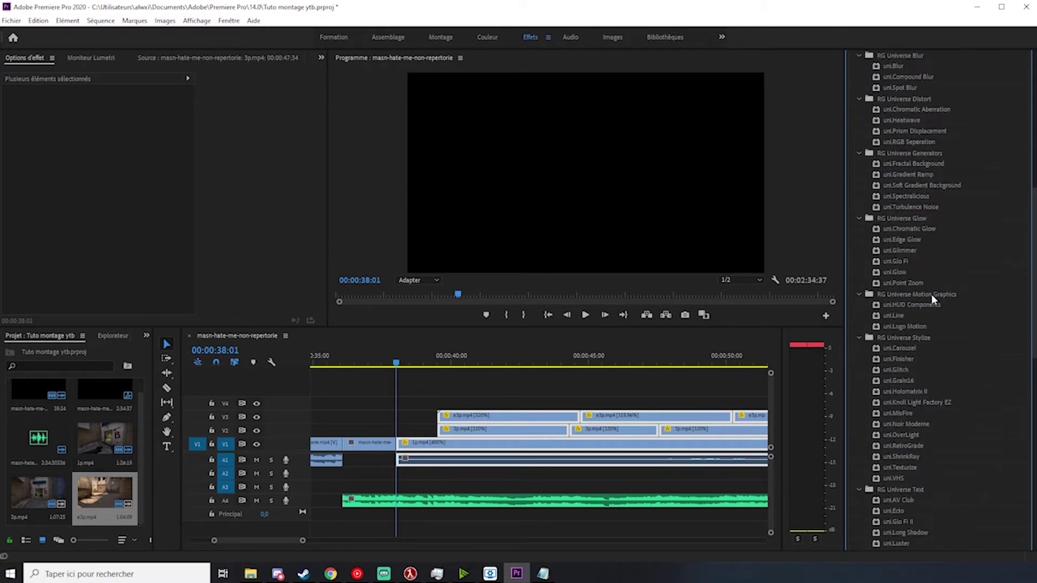
scroll(942, 290, "down", 15)
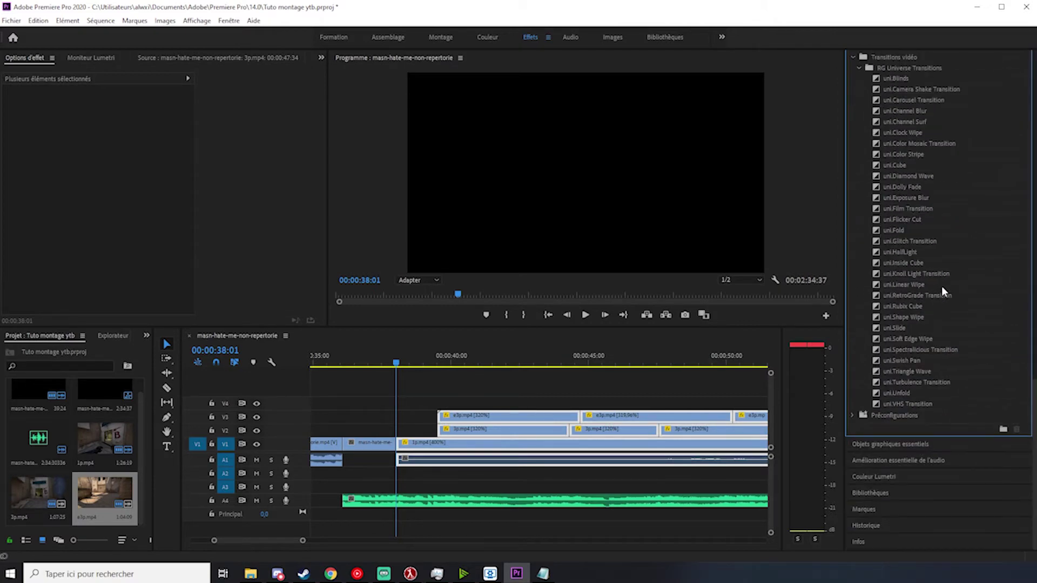
scroll(942, 355, "down", 3)
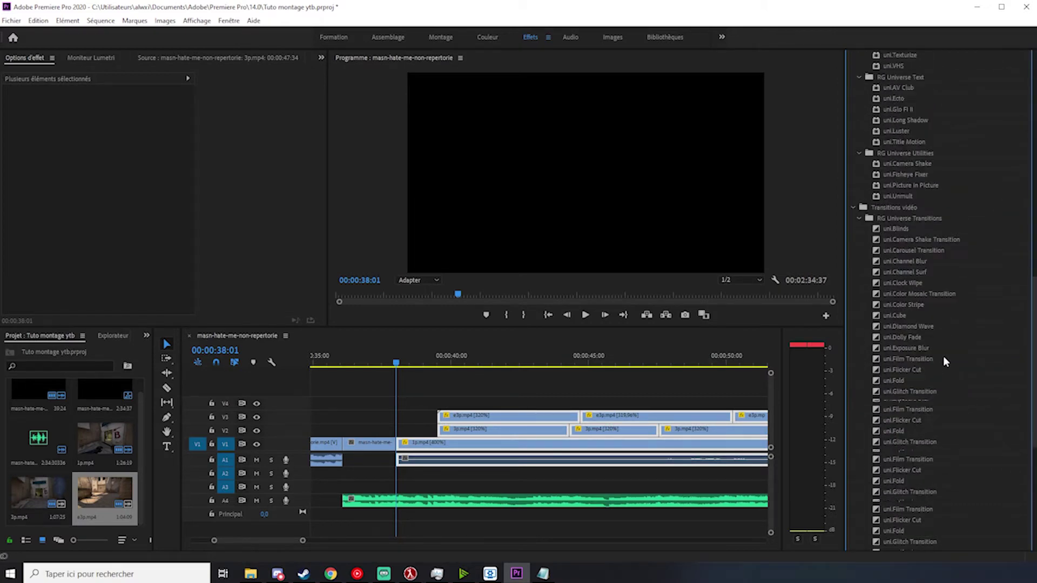
left_click(898, 236)
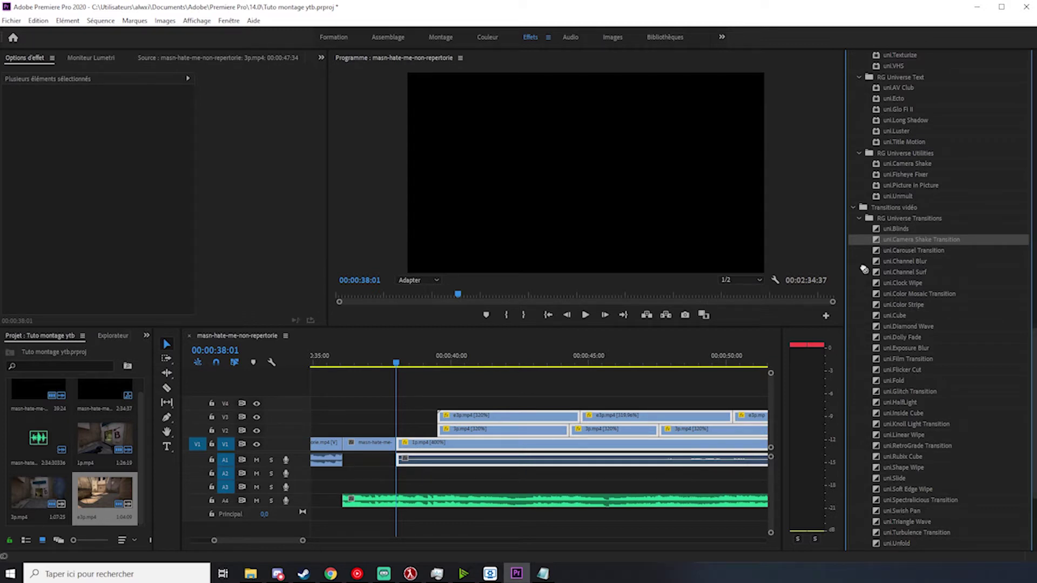
left_click_drag(864, 269, 402, 444)
scroll(380, 447, "up", 5)
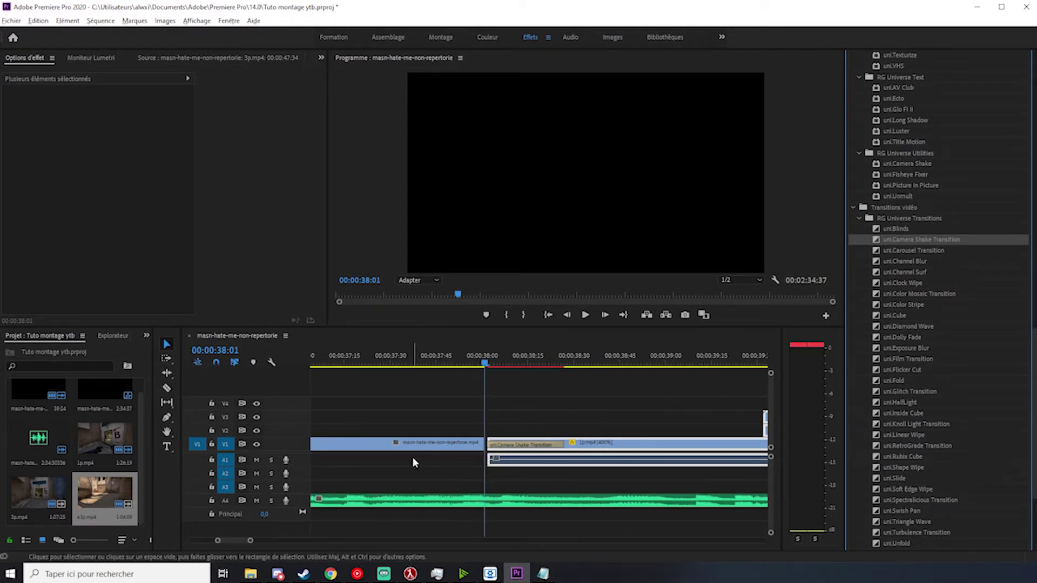
scroll(413, 462, "down", 2)
key("ctrl+z")
Step: Add uni.Camera Shake Transition centred on the cut between the intro clip and 1p.mp4, with a duration of 17 frames
left_click_drag(521, 449, 516, 448)
left_click_drag(936, 243, 462, 439)
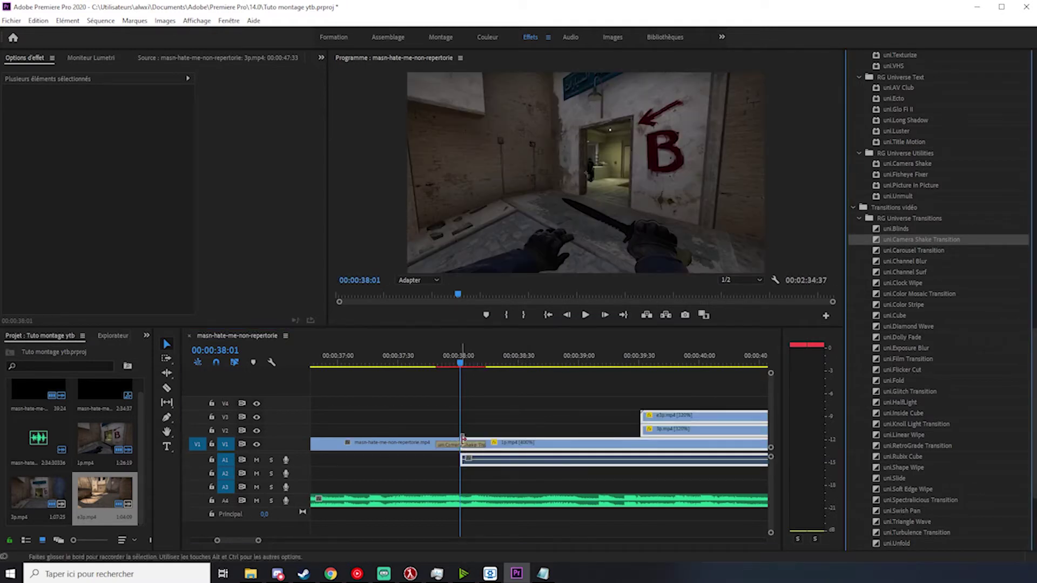
left_click(463, 443)
left_click(437, 366)
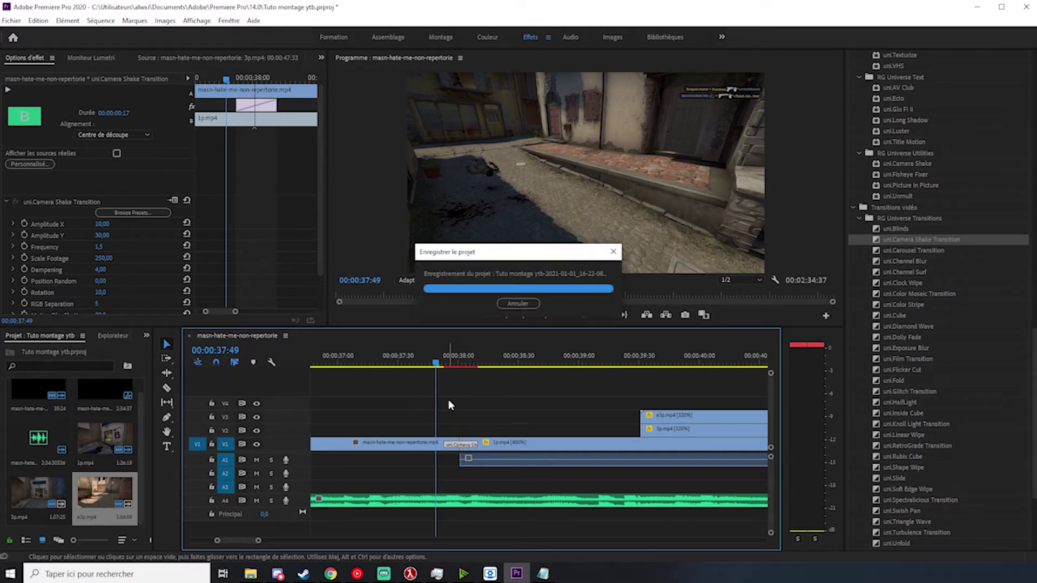
Step: Play the cut between the intro clip and 1p.mp4 to review the 17-frame camera shake, stopping at 00:00:38:47
key("space")
key("space")
left_click(403, 360)
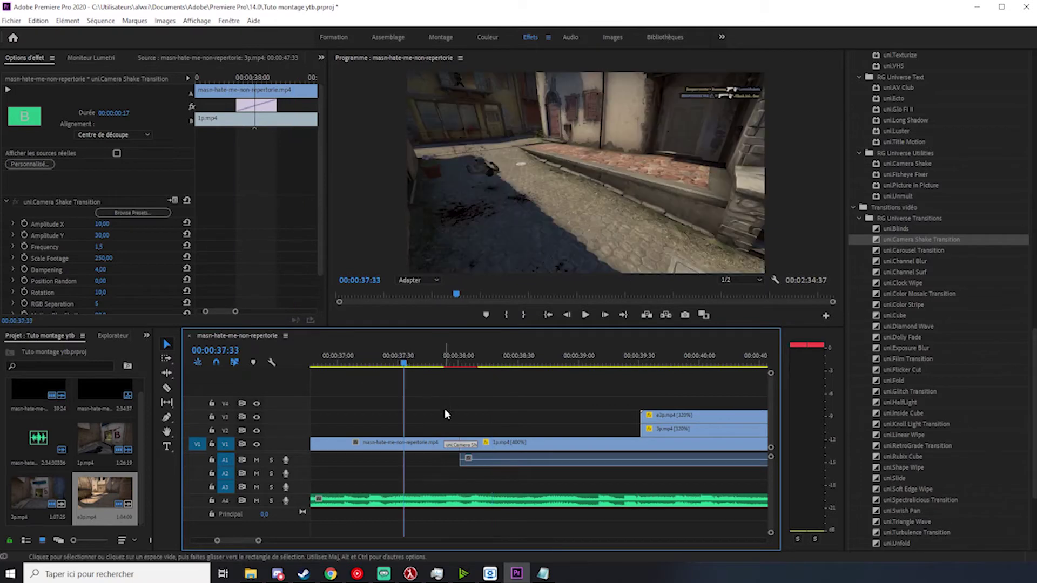
key("space")
key("space")
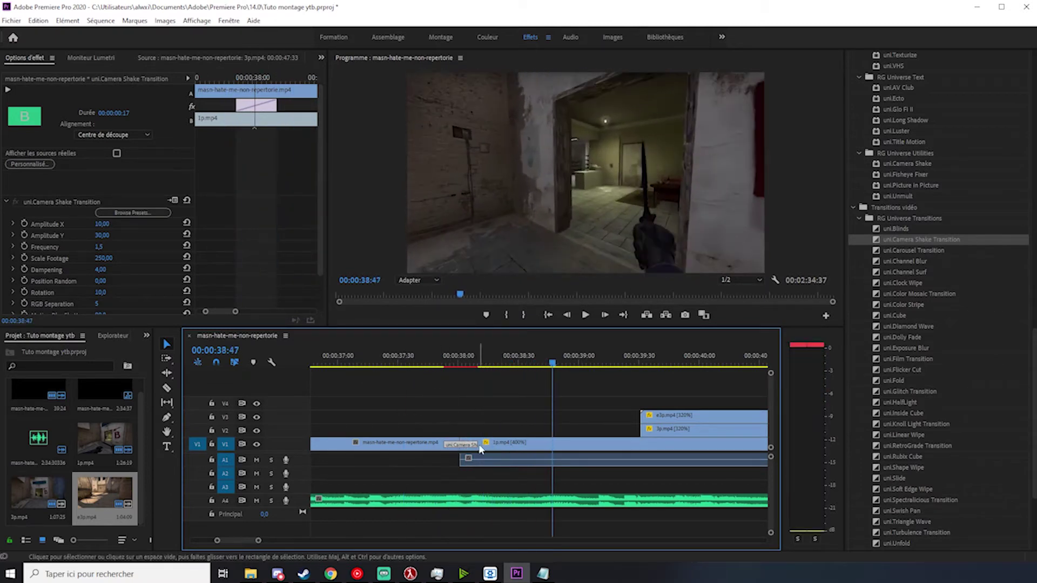
Step: Lengthen the camera shake transition to 43 frames and play across the cut up to 00:00:39:15
left_click_drag(478, 442, 501, 442)
key("minus")
left_click(428, 357)
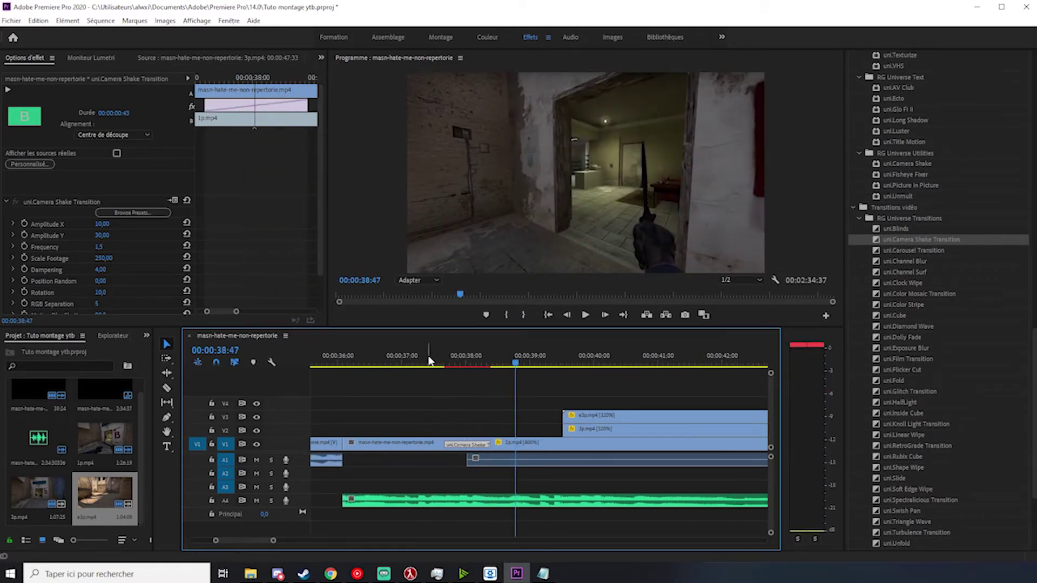
key("space")
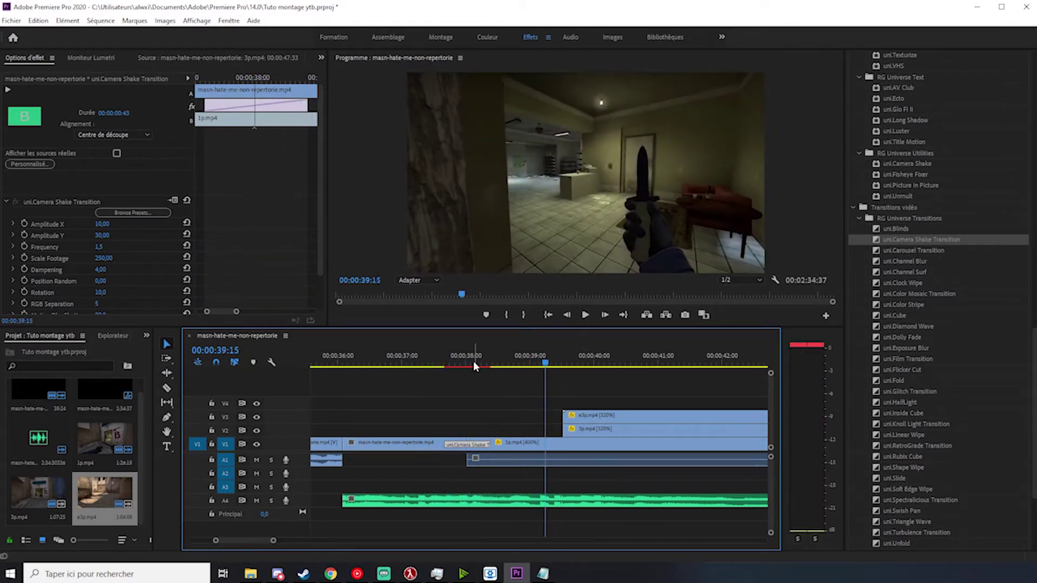
Step: Cut 1p.mp4 on V1 at 00:00:38:26 and remove the camera shake transition before it
mouse_move(473, 361)
left_mouse_down()
mouse_move(491, 365)
mouse_move(475, 364)
left_mouse_up()
key("c")
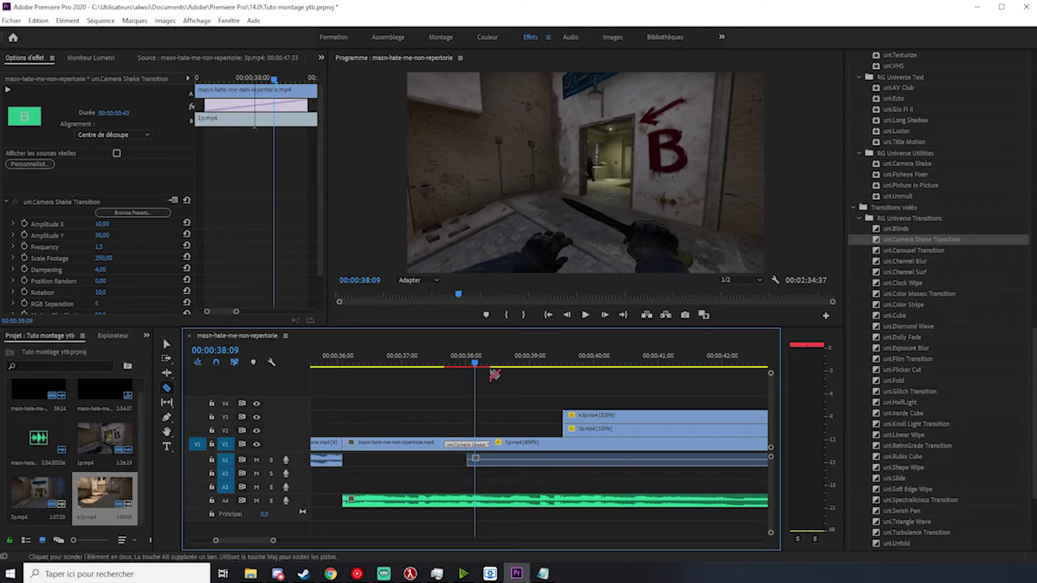
left_click(494, 362)
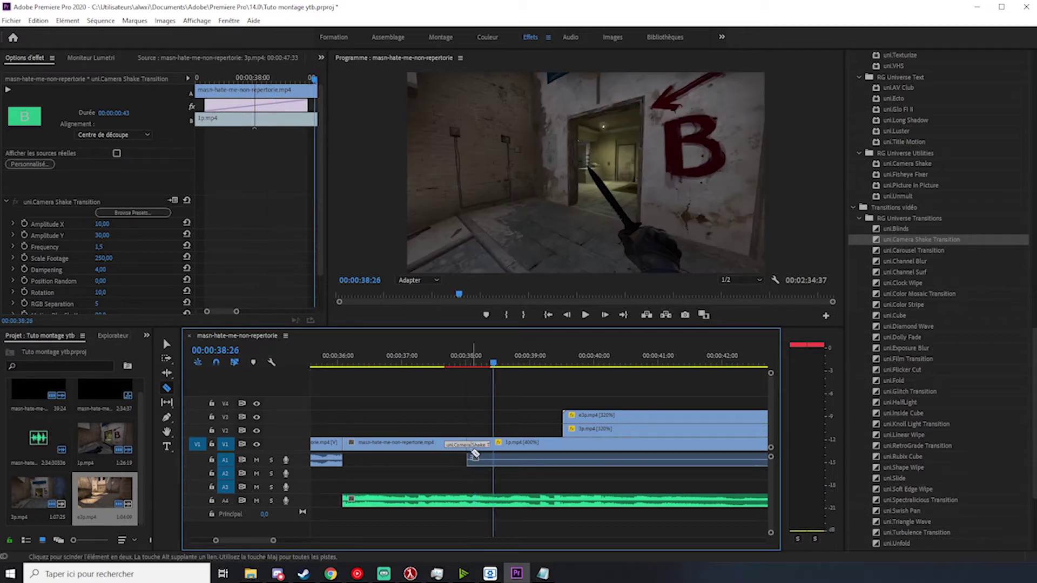
left_click(494, 443)
key("v")
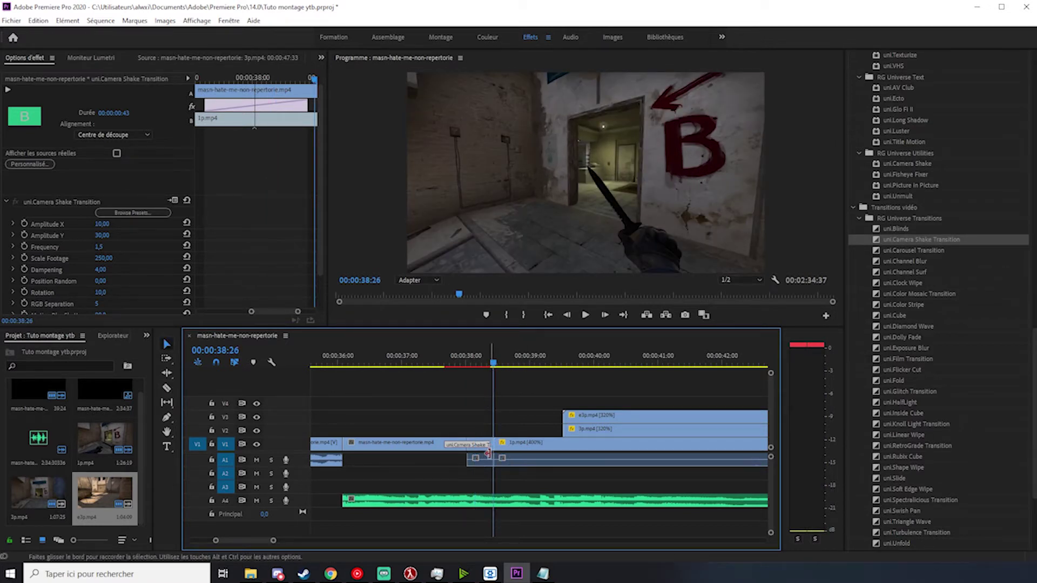
key("Delete")
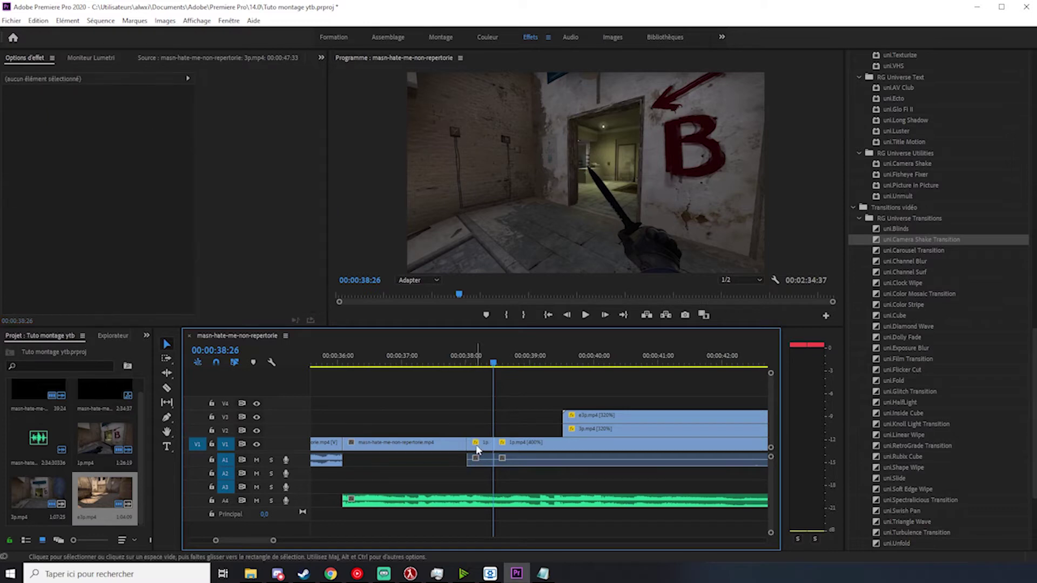
Step: Delete the short first piece of 1p.mp4 before 00:00:38:26 from V1, together with its audio on A1
left_click(477, 447)
right_click(473, 445)
left_click(480, 433)
right_click(485, 448)
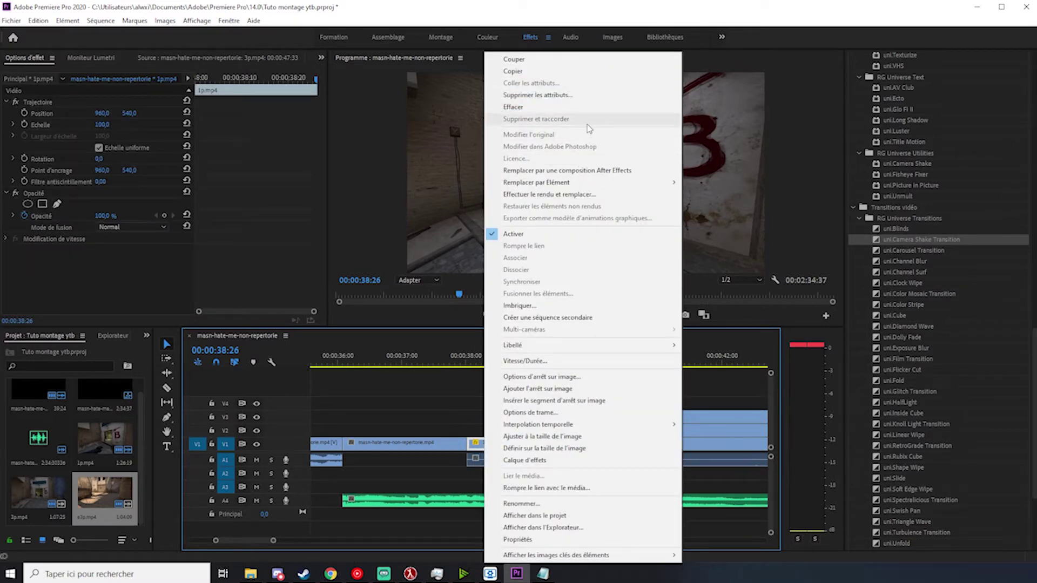
left_click(461, 415)
left_click(484, 445)
left_click(485, 456)
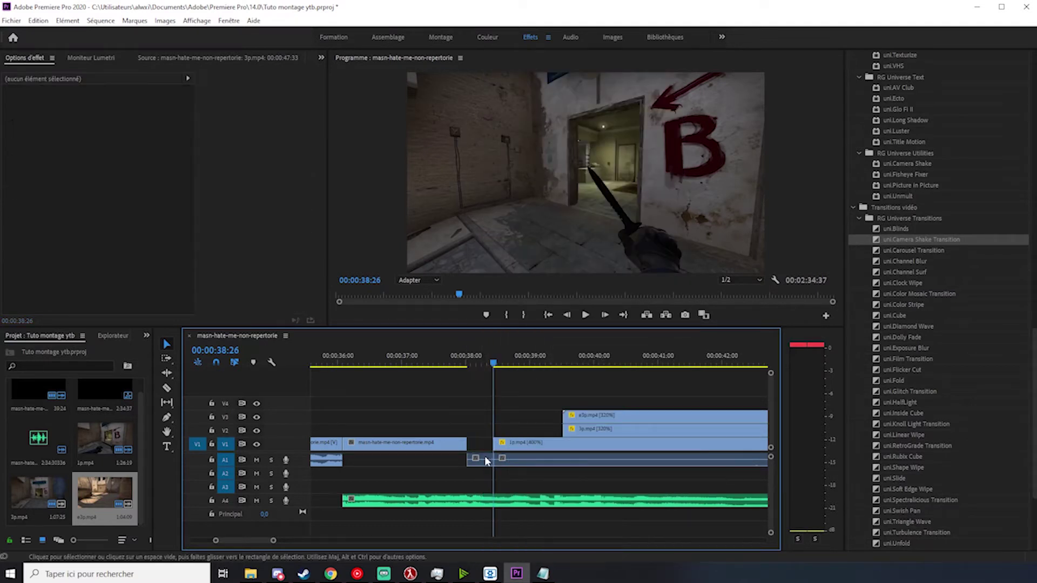
Step: Shift all gameplay clips on V1 to V3 and their audio earlier so 1p.mp4 meets the end of the intro clip
scroll(438, 448, "down", 5)
scroll(435, 449, "down", 1)
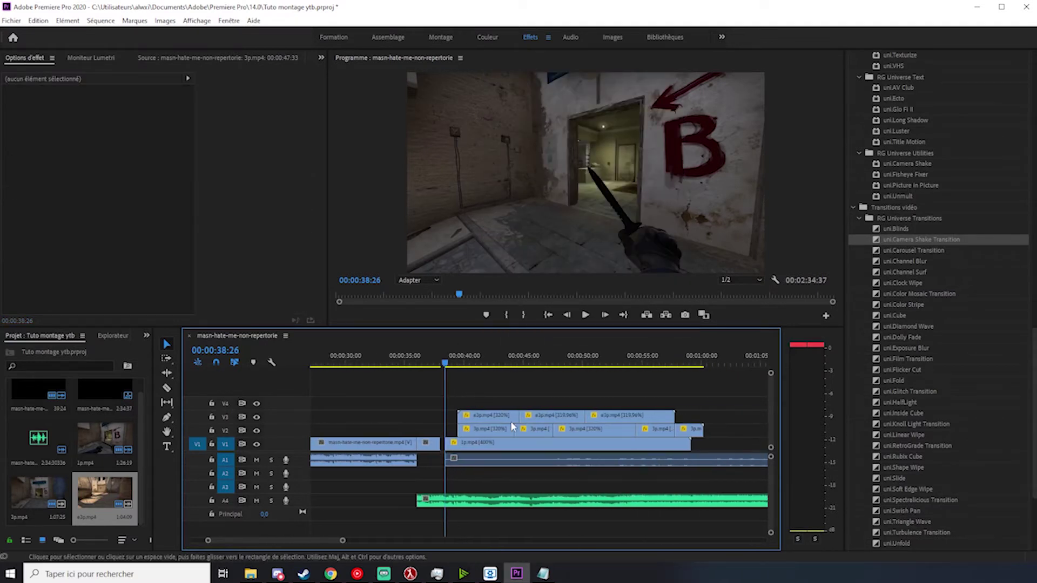
left_click(611, 418)
left_click_drag(494, 406, 628, 468)
left_click_drag(502, 456, 489, 457)
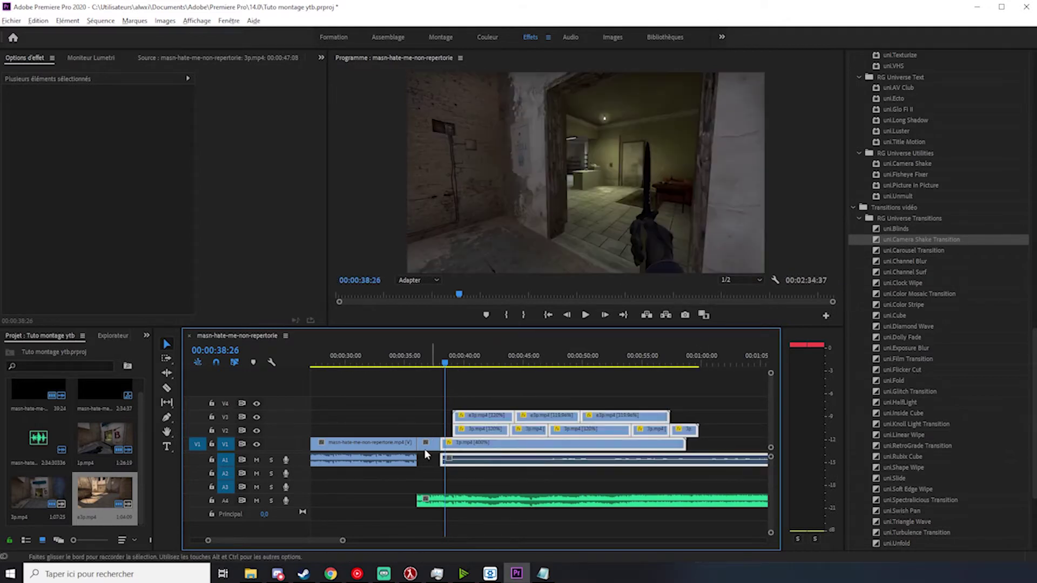
Step: Apply uni.Camera Shake Transition centred on the cut between the intro clip and 1p.mp4, and play across it to 00:00:39:51
scroll(419, 448, "up", 5)
scroll(437, 437, "up", 2)
left_click_drag(885, 240, 511, 448)
left_click(520, 447)
left_click(484, 348)
key("space")
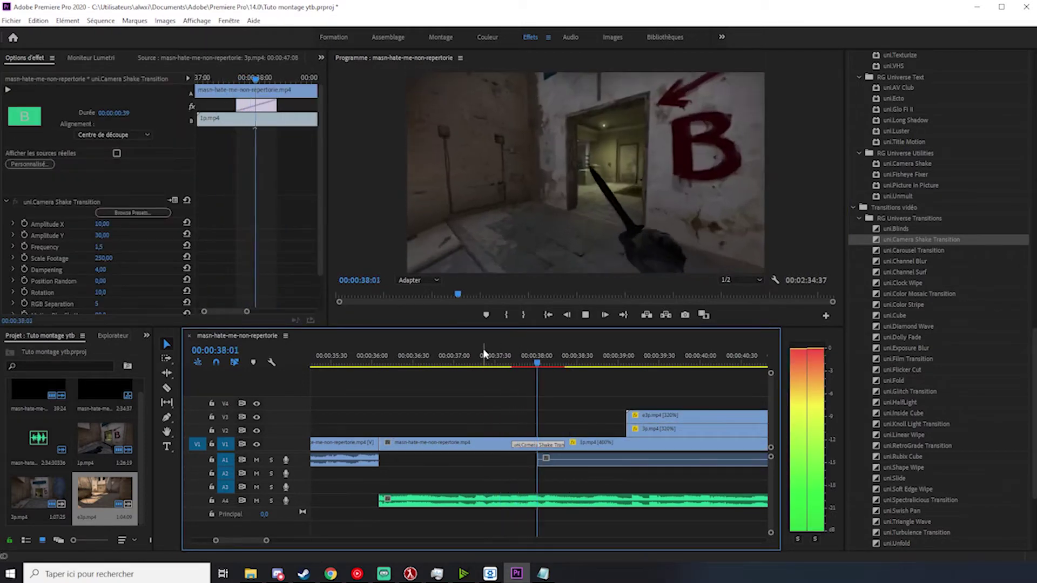
key("space")
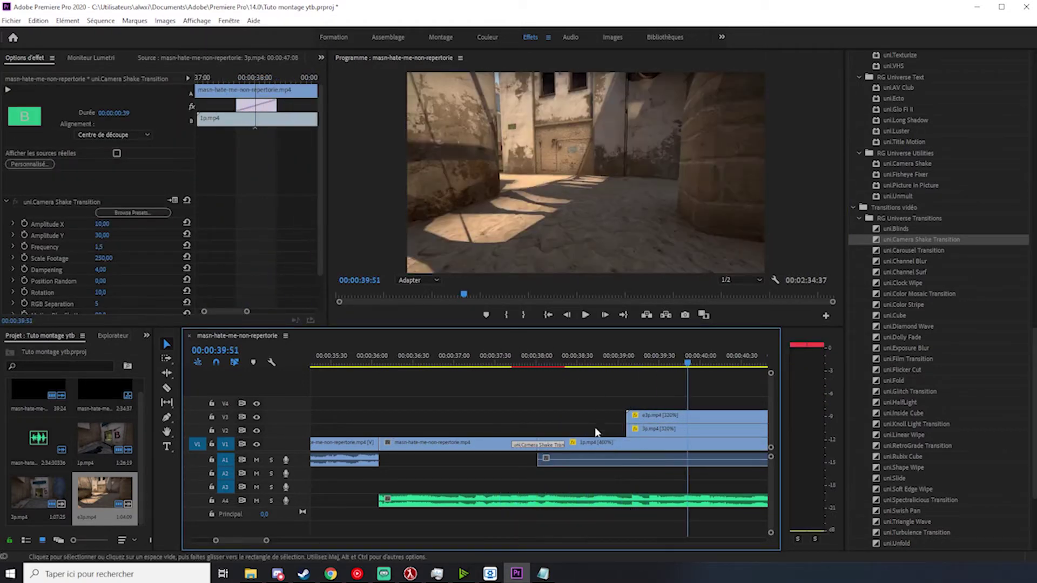
Step: Try shifting the three e3p.mp4 clips on V3 slightly earlier, checking the first one at 00:00:42:17
scroll(489, 457, "down", 2)
key("minus")
left_click_drag(481, 364, 700, 419)
left_click(522, 416)
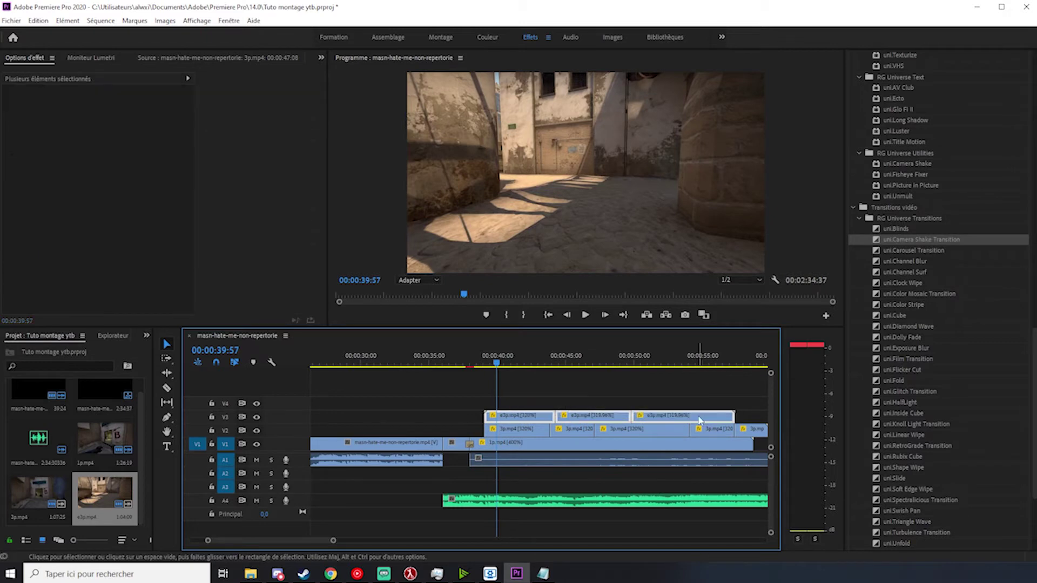
left_click_drag(496, 367, 531, 368)
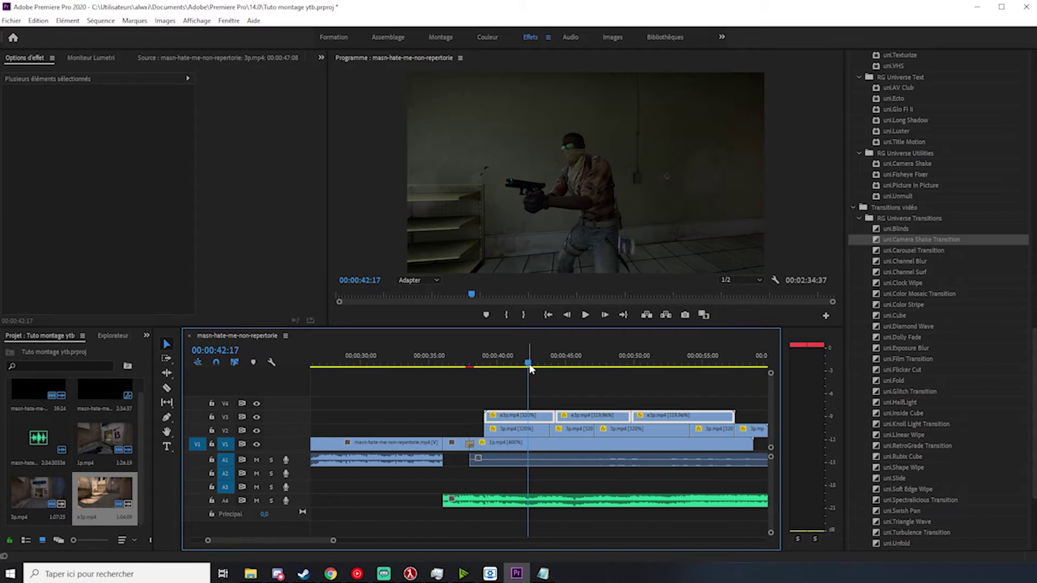
left_click(529, 395)
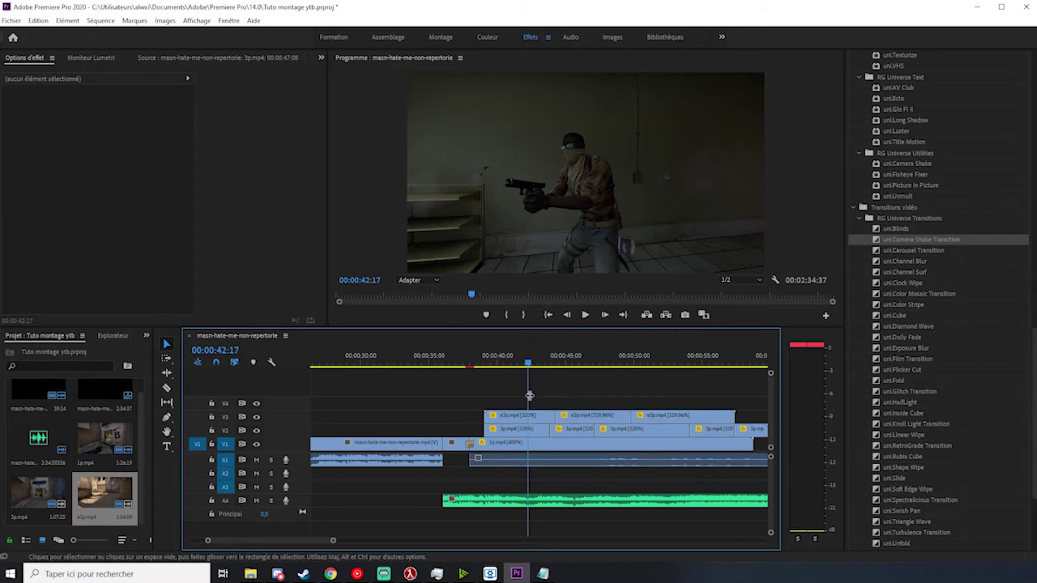
left_click_drag(503, 399, 701, 420)
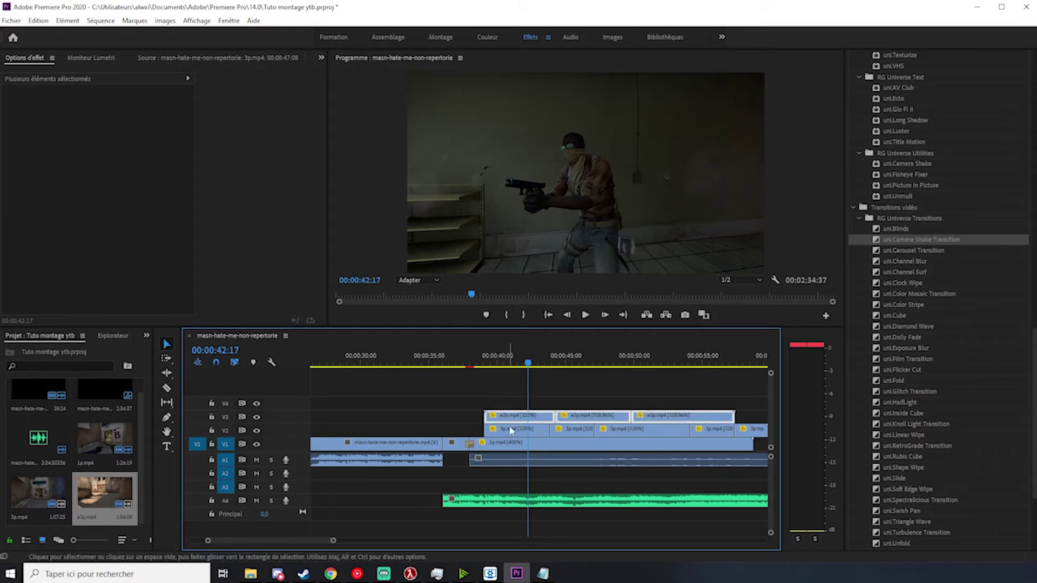
left_click_drag(508, 420, 497, 420)
Step: Play the start of the gameplay section and undo the shift of the e3p.mp4 clips on V3
left_click(469, 361)
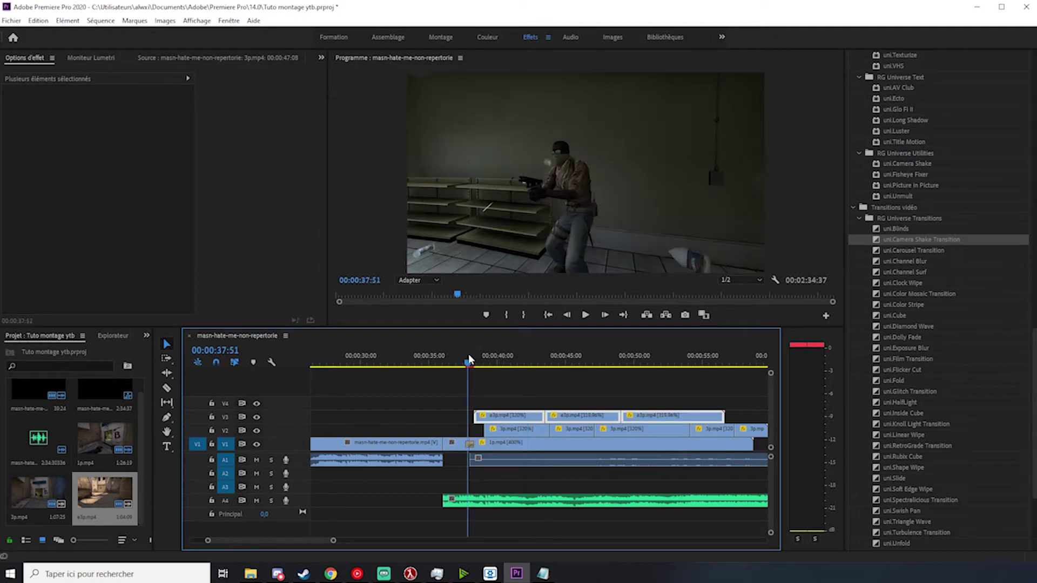
key("space")
key("space")
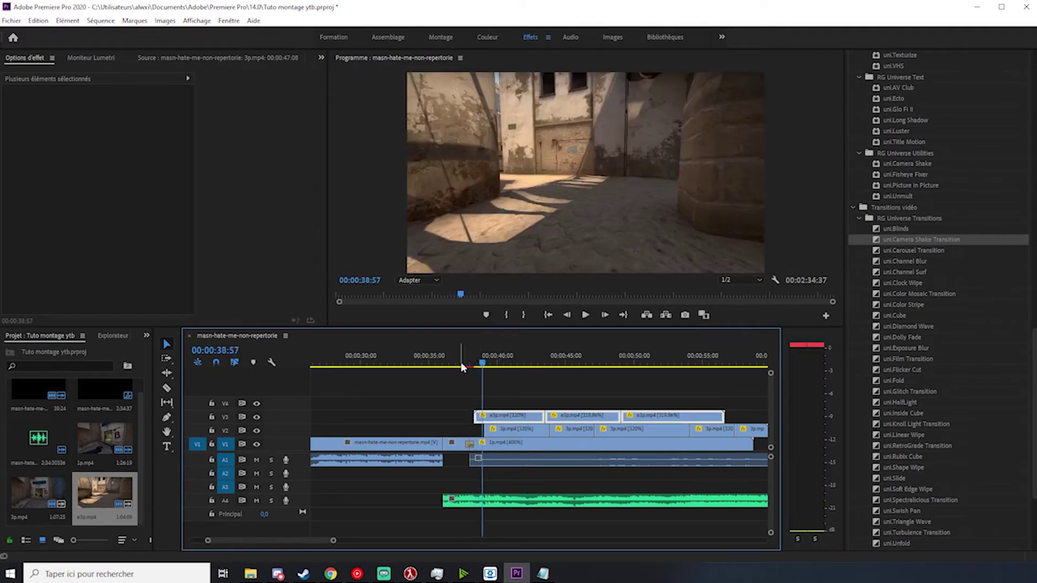
left_click(455, 362)
key("space")
key("space")
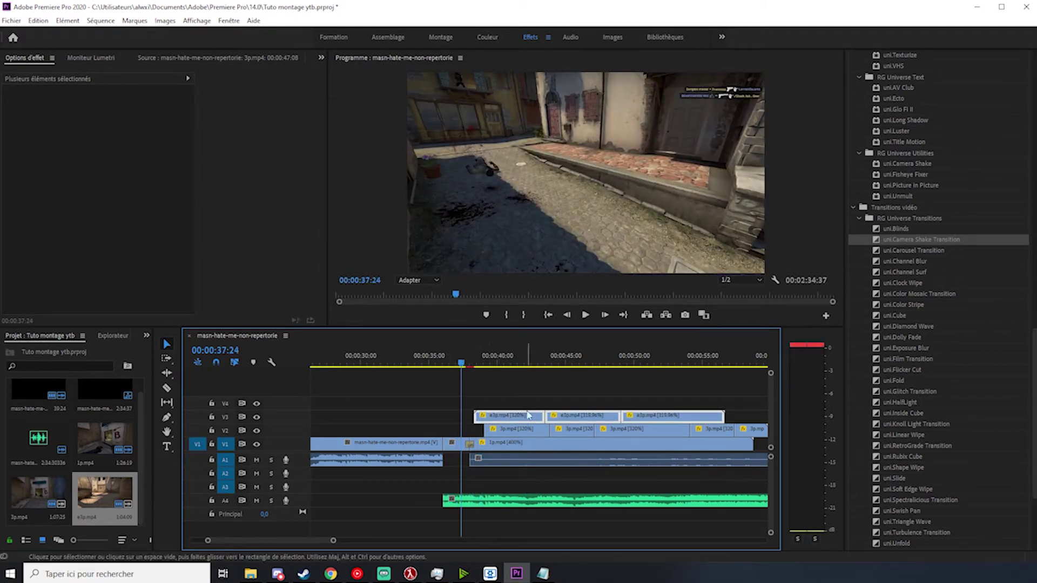
key("ctrl+z")
Step: Delete the first e3p.mp4 clip from V3 and play from 00:00:37:24 to 00:00:42:02
left_click(522, 417)
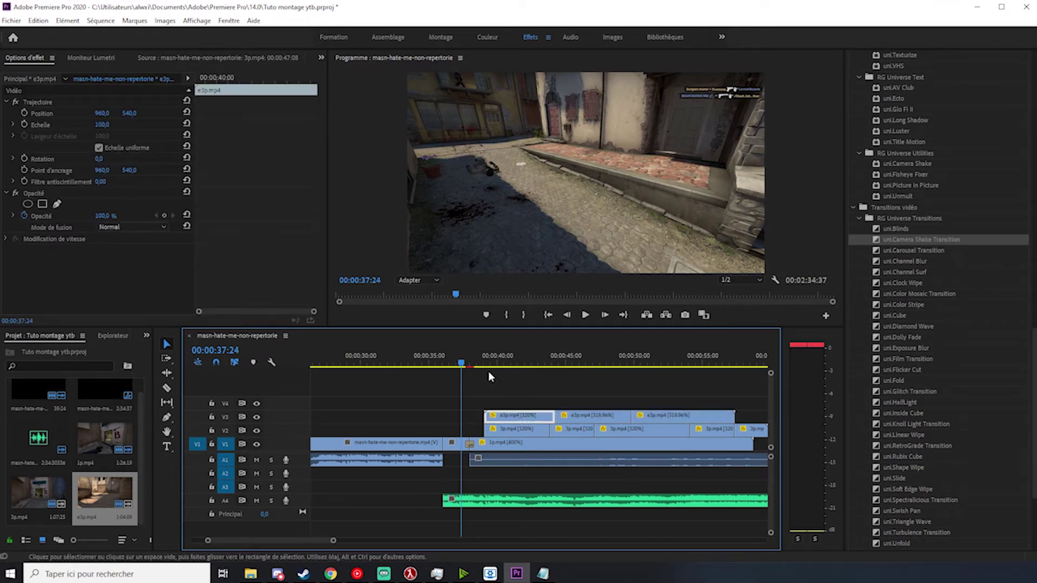
key("Delete")
key("space")
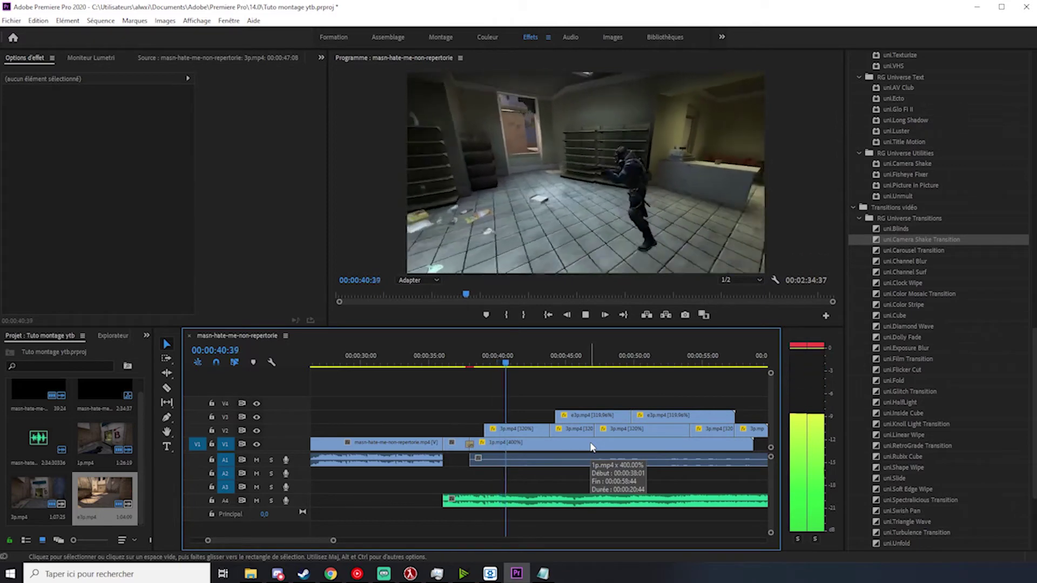
key("space")
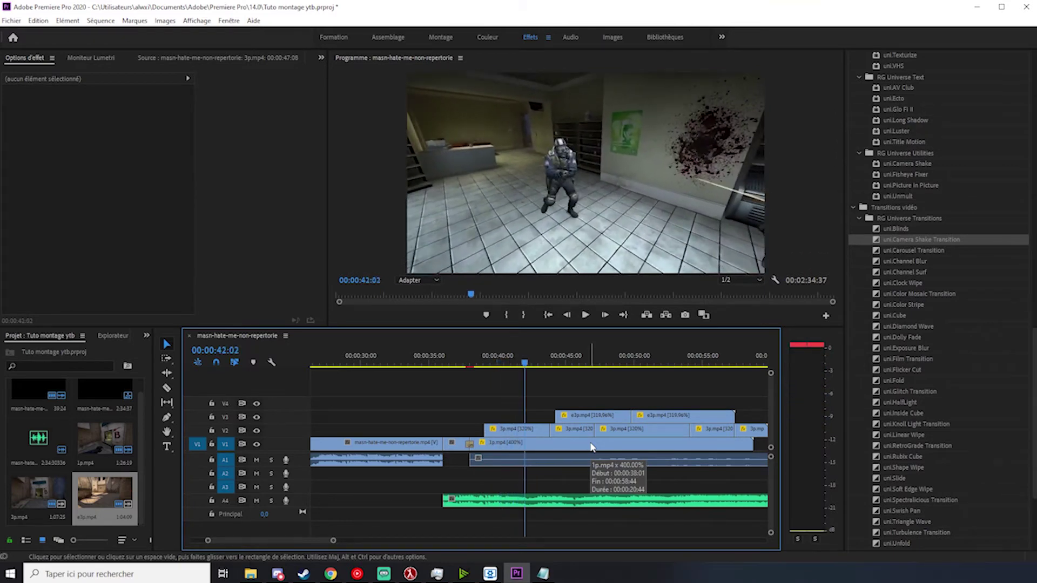
Step: Replay the first 3p.mp4 clip on V2 to find where to cut it, stopping at 00:00:41:46
left_click(490, 368)
key("space")
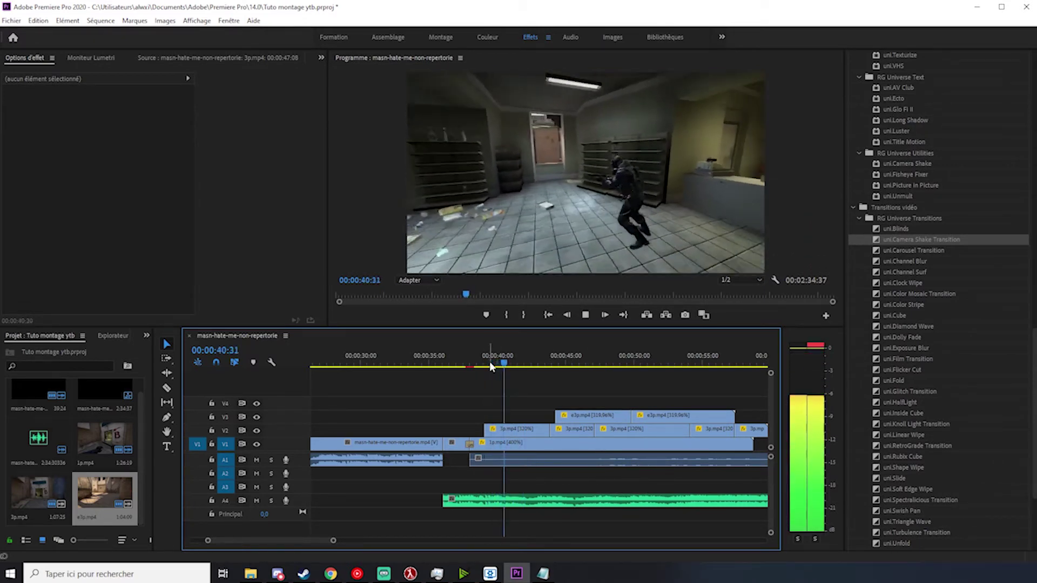
key("space")
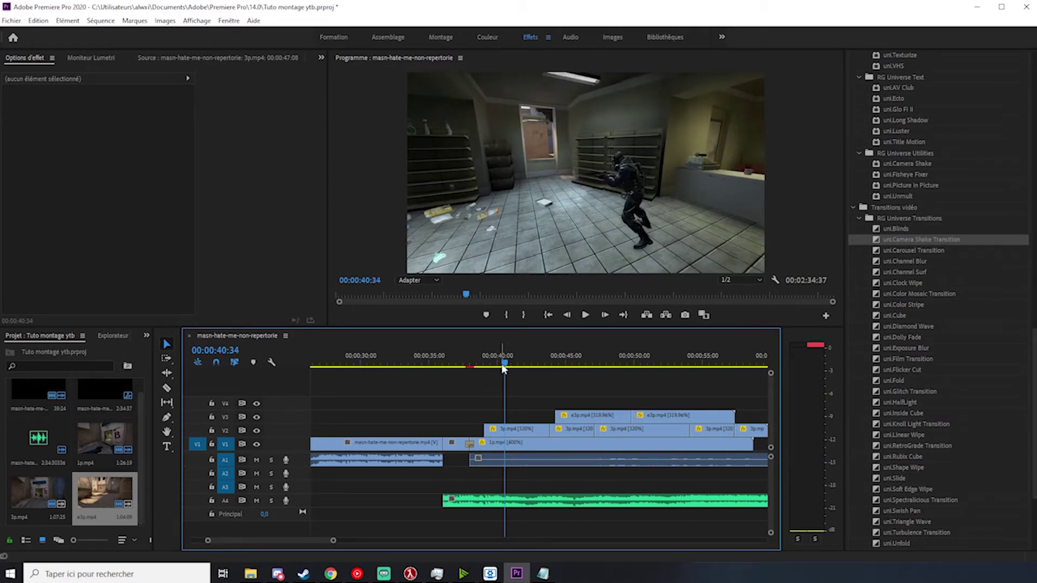
key("space")
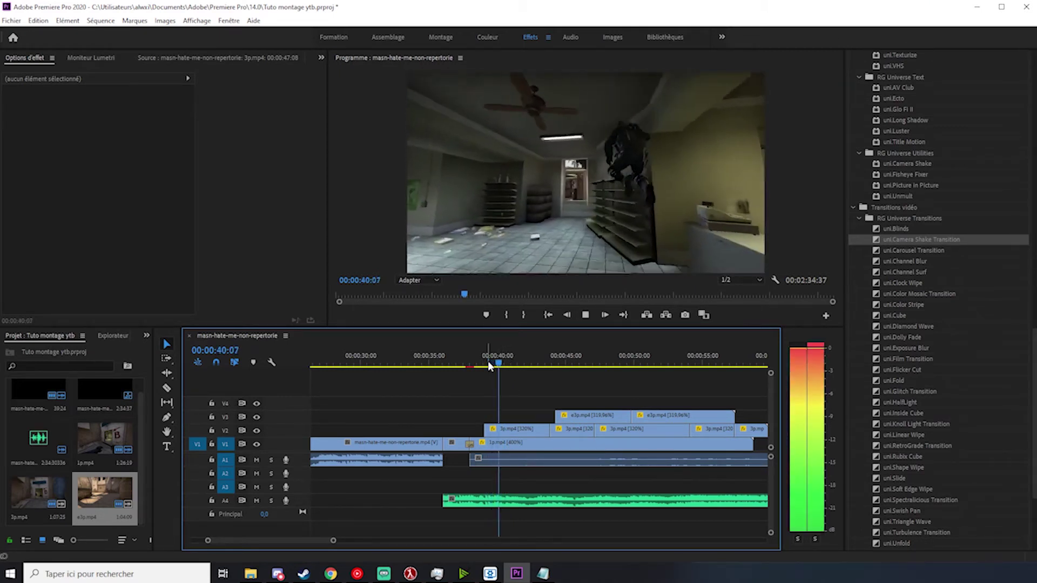
key("space")
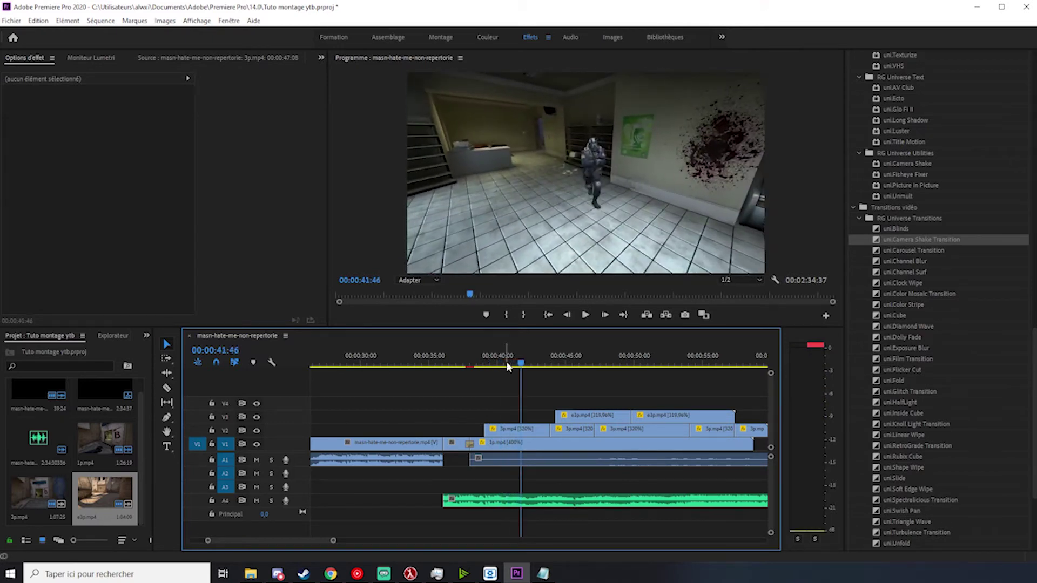
Step: Place the playhead at 00:00:40:52 and cut the first 3p.mp4 clip on V2 at about 00:00:41:30
left_click(505, 364)
left_click_drag(505, 363, 509, 366)
key("c")
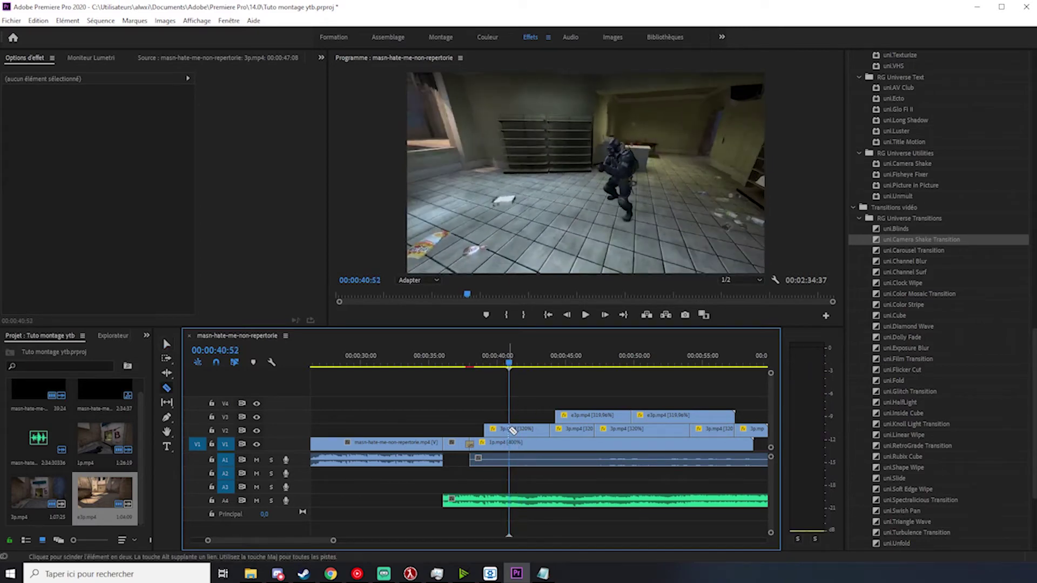
left_click(518, 430)
key("v")
Step: Cut the 1p.mp4 clip on V1 at 00:00:40:52 and about 00:00:41:30, in line with the 3p.mp4 cuts on V2
left_click_drag(532, 393, 745, 438)
key("minus")
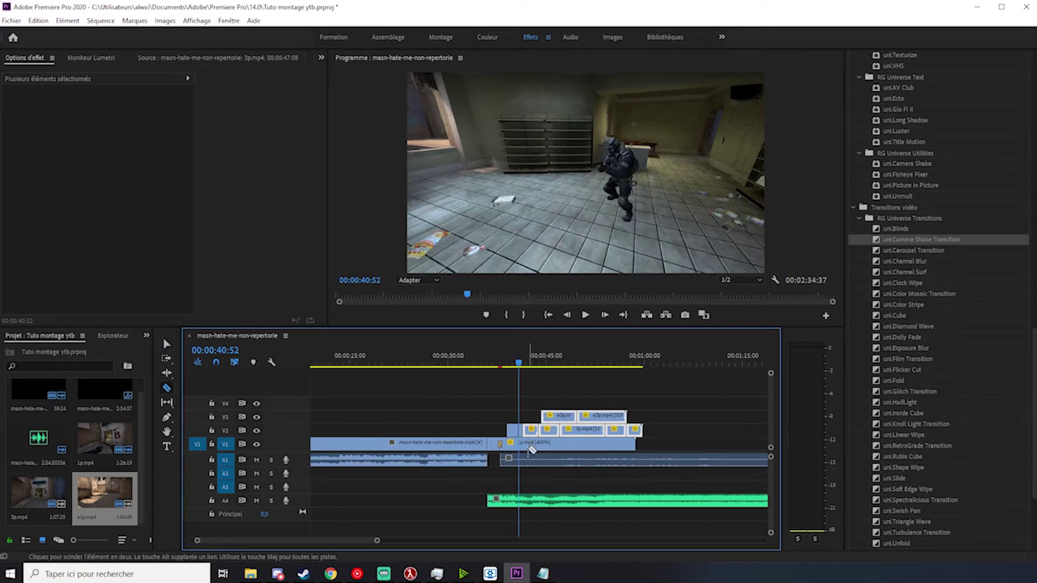
left_click_drag(528, 400, 558, 419)
left_click_drag(659, 445, 658, 445)
scroll(508, 460, "up", 6)
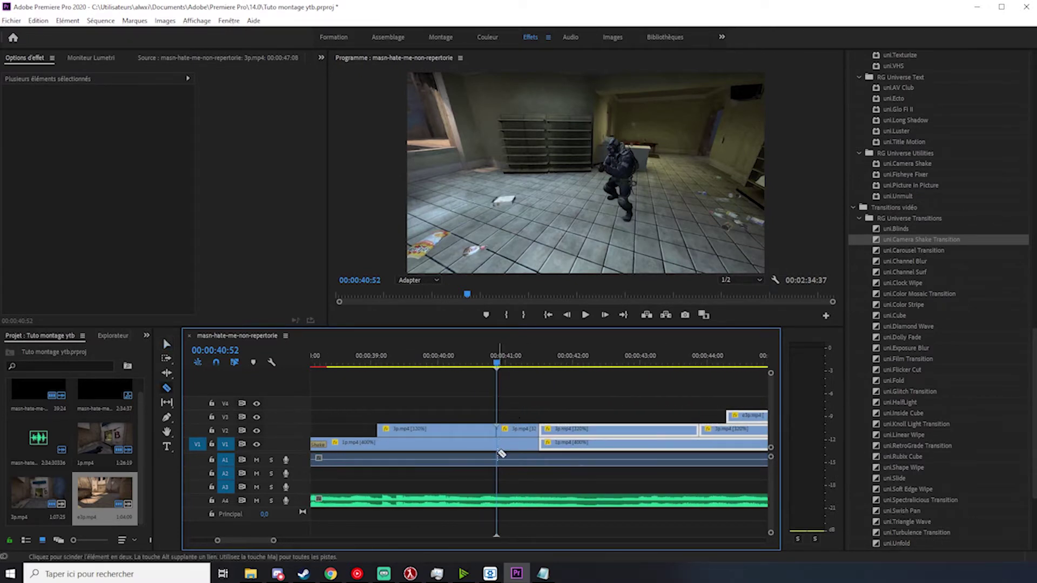
key("ctrl+k")
left_click(515, 431)
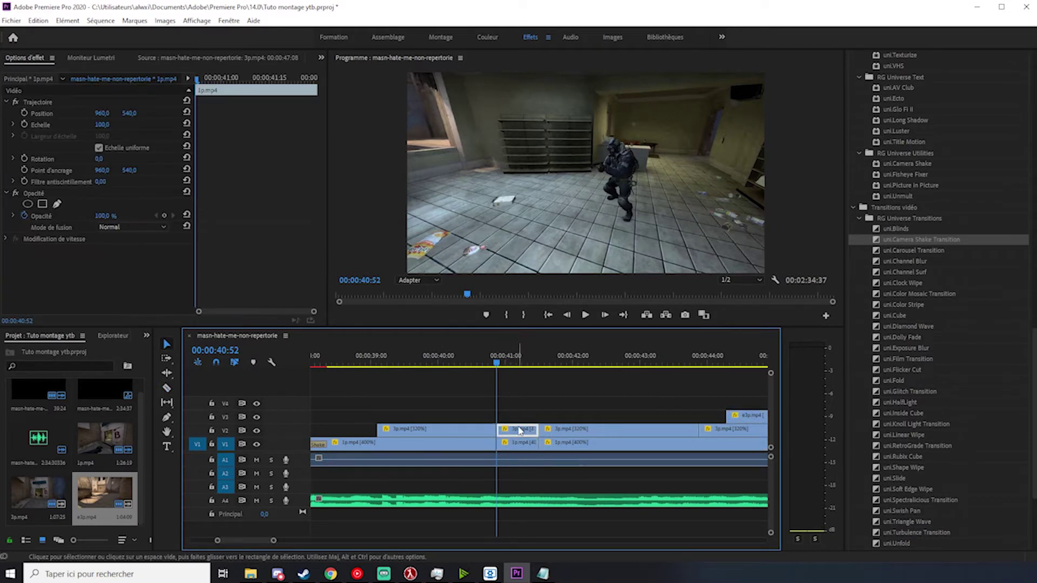
Step: Shift all clips on V1 to V3 after the 00:00:41:30 cut about three seconds further along the timeline
key("minus")
key("minus")
key("minus")
key("minus")
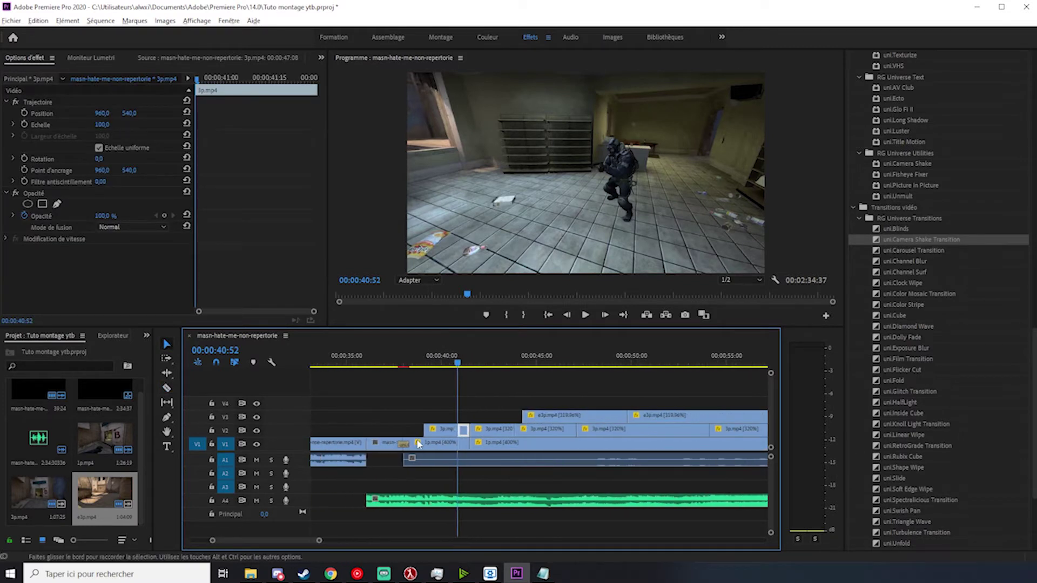
left_click_drag(475, 391, 708, 456)
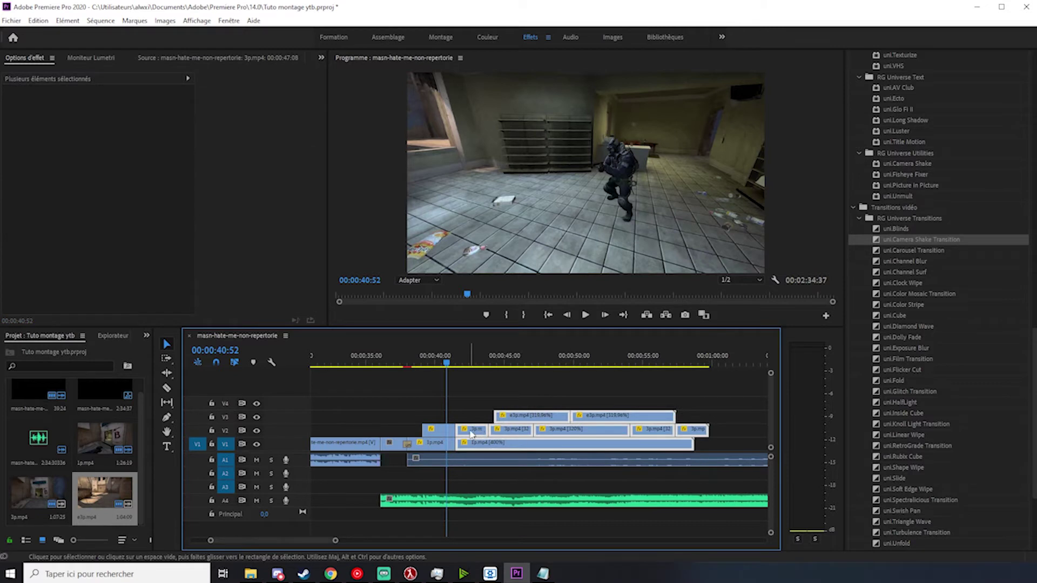
left_click_drag(473, 432, 518, 435)
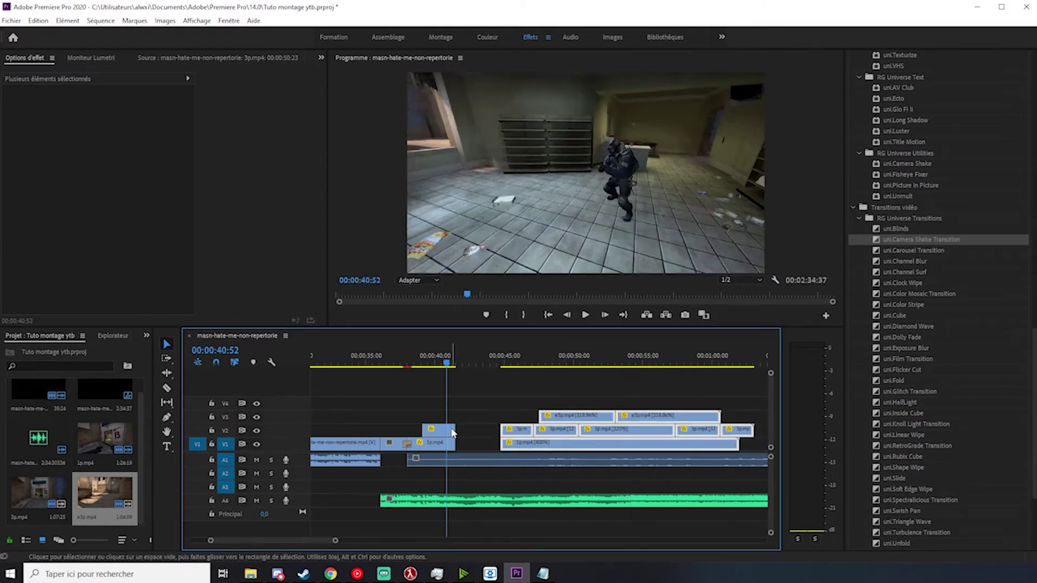
Step: Set the speed of the short 3p.mp4 segment at 00:00:40:52 on V2 to 60% and play it up to 00:00:43:12
left_click(454, 432)
key("equal")
key("equal")
key("equal")
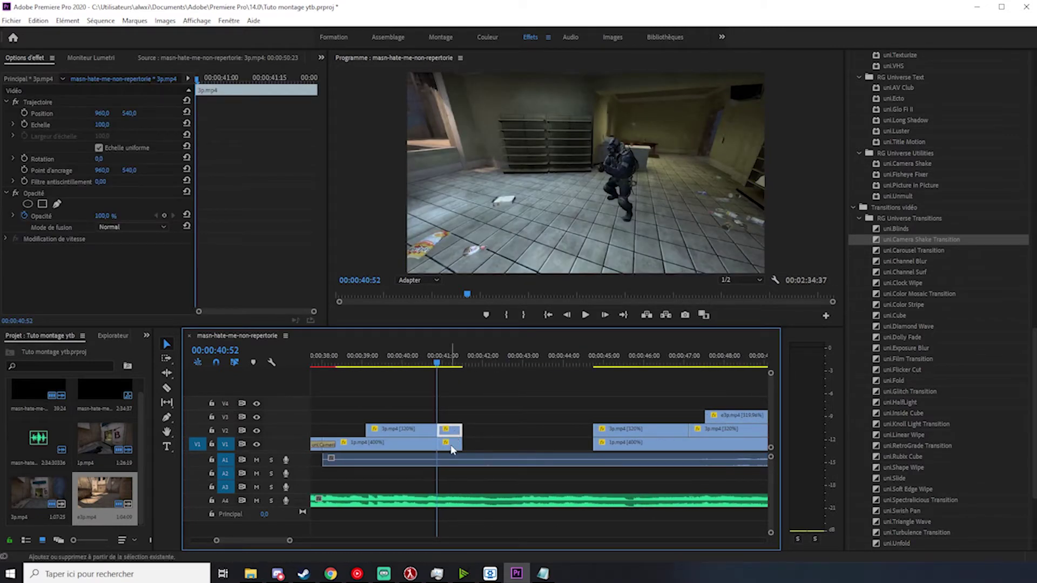
right_click(454, 432)
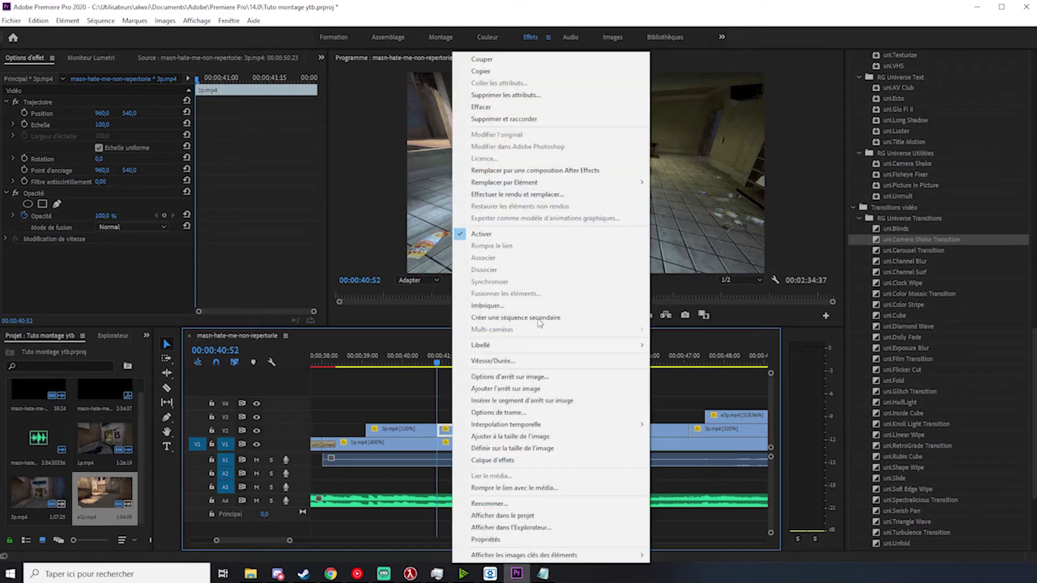
left_click(641, 360)
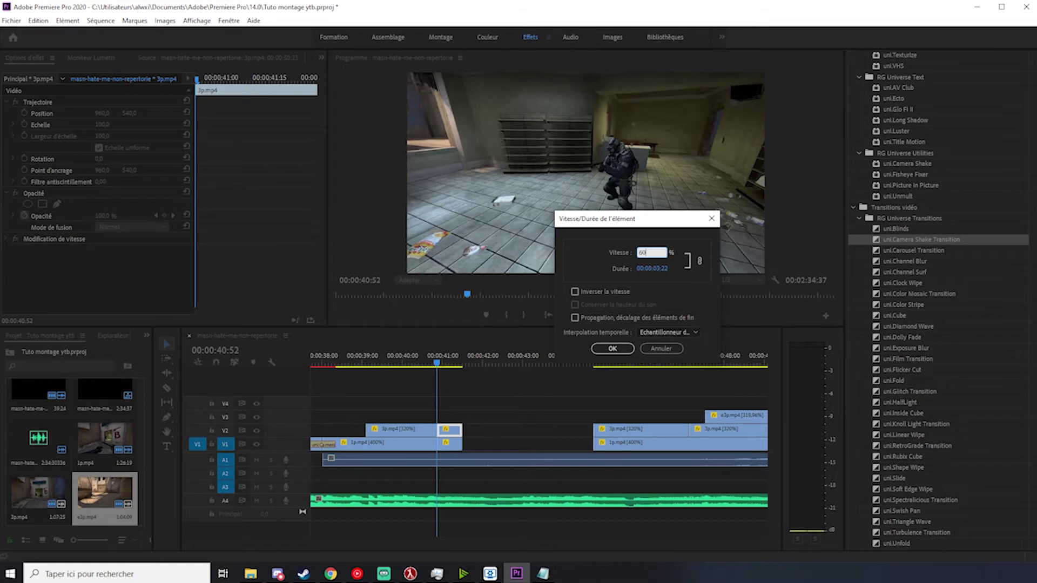
key("Return")
key("space")
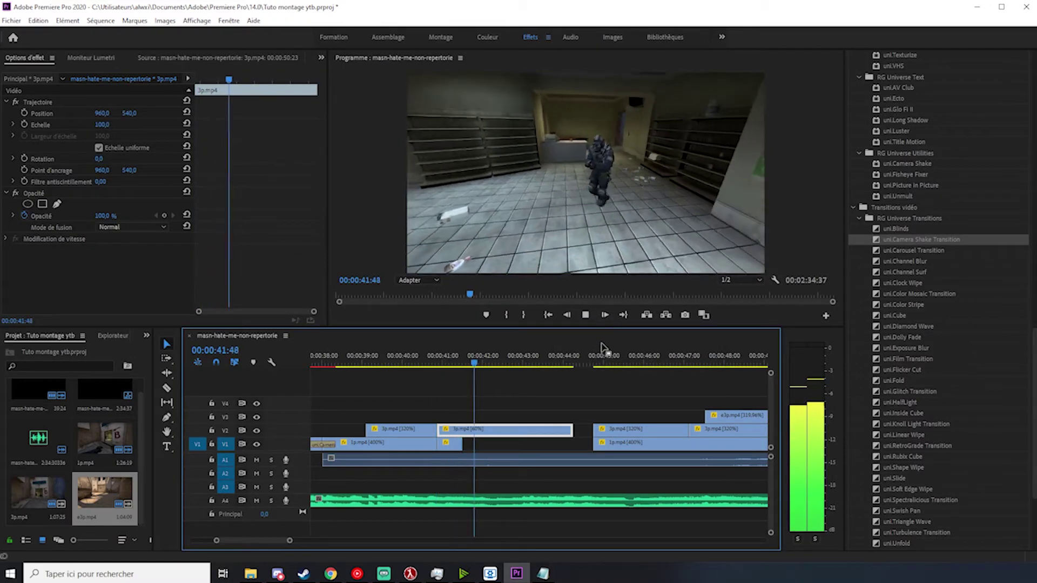
key("space")
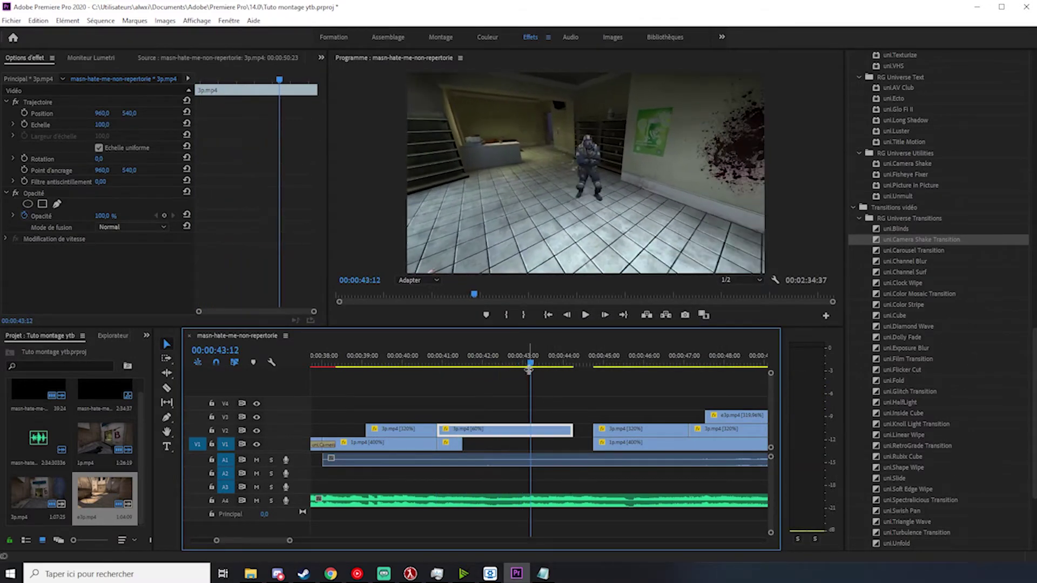
Step: Place the playhead at 00:00:42:56 and apply the uni.Glitch effect to the 60% 3p.mp4 clip on V2
left_click_drag(529, 370, 523, 365)
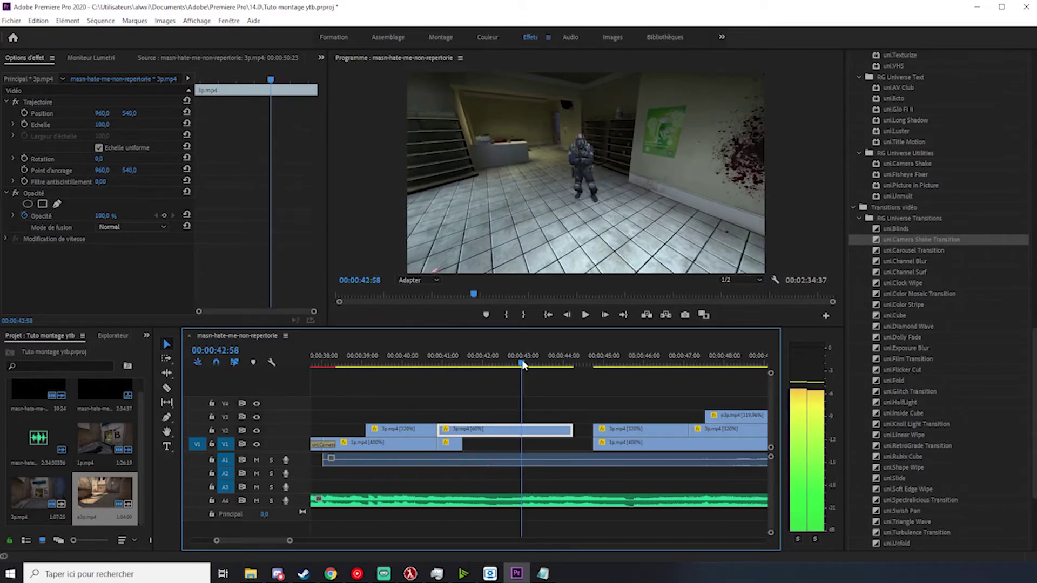
right_click(483, 432)
left_click(471, 384)
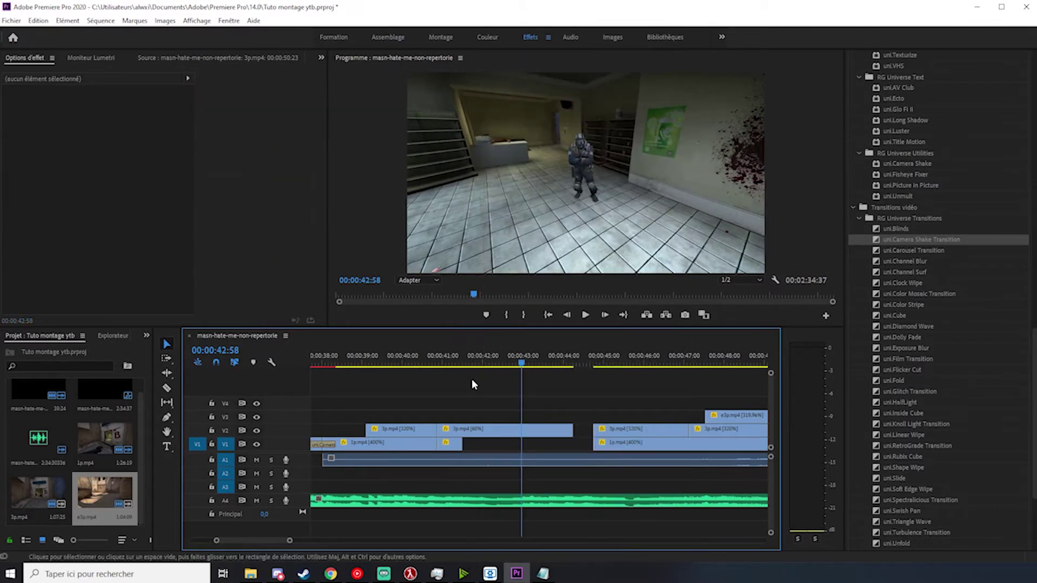
mouse_move(521, 366)
left_mouse_down()
mouse_move(441, 366)
mouse_move(527, 366)
mouse_move(449, 352)
mouse_move(540, 361)
mouse_move(510, 361)
mouse_move(522, 361)
left_mouse_up()
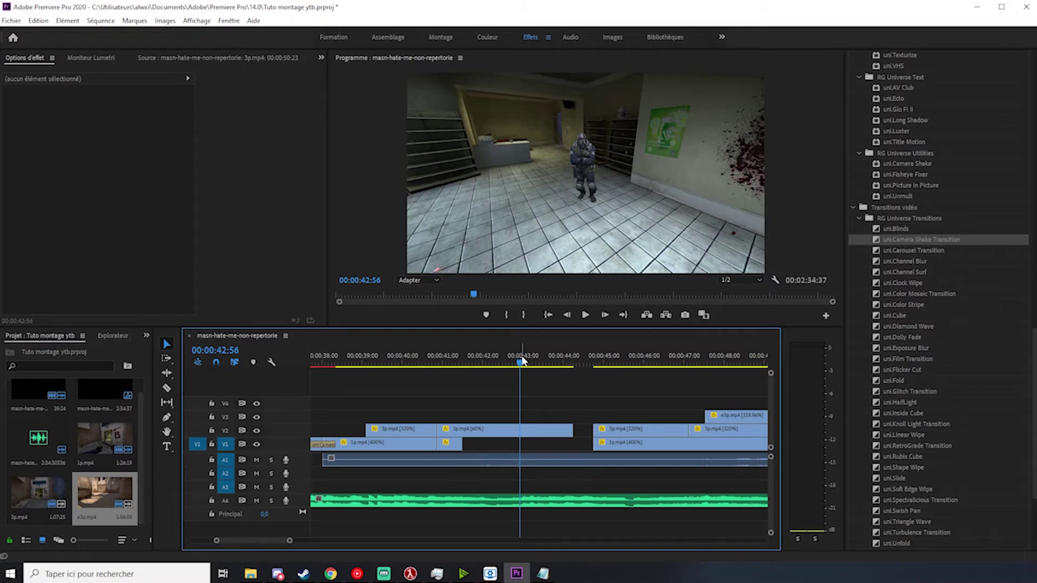
scroll(923, 323, "up", 10)
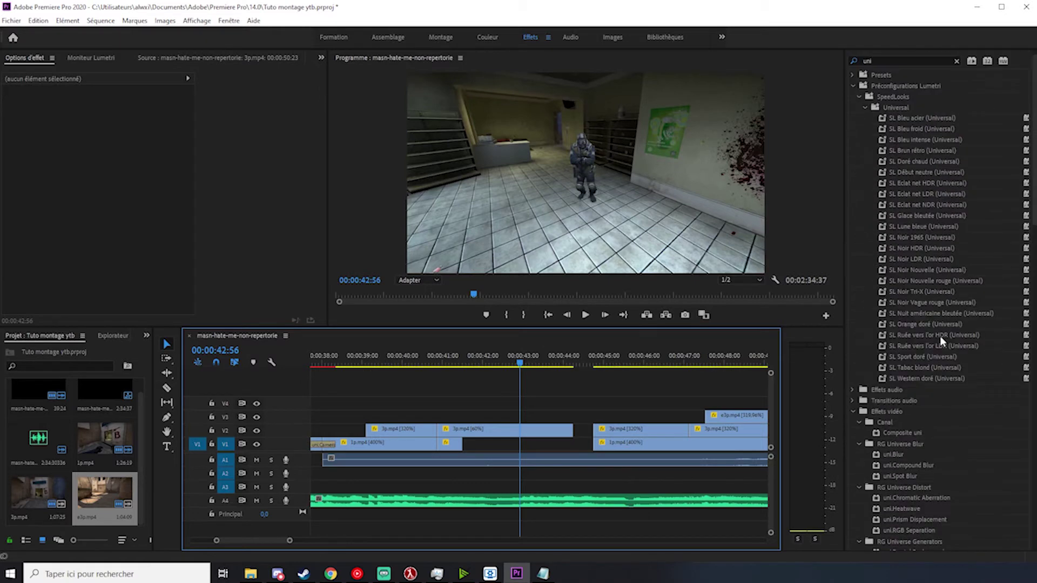
left_click(903, 309)
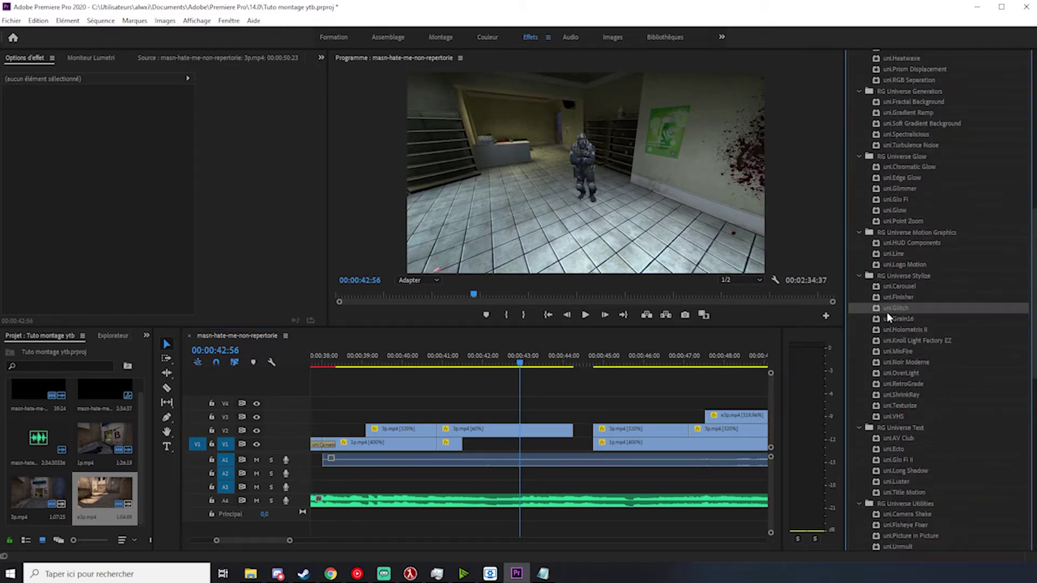
left_click(907, 297)
left_click(910, 340)
left_click_drag(899, 309, 526, 433)
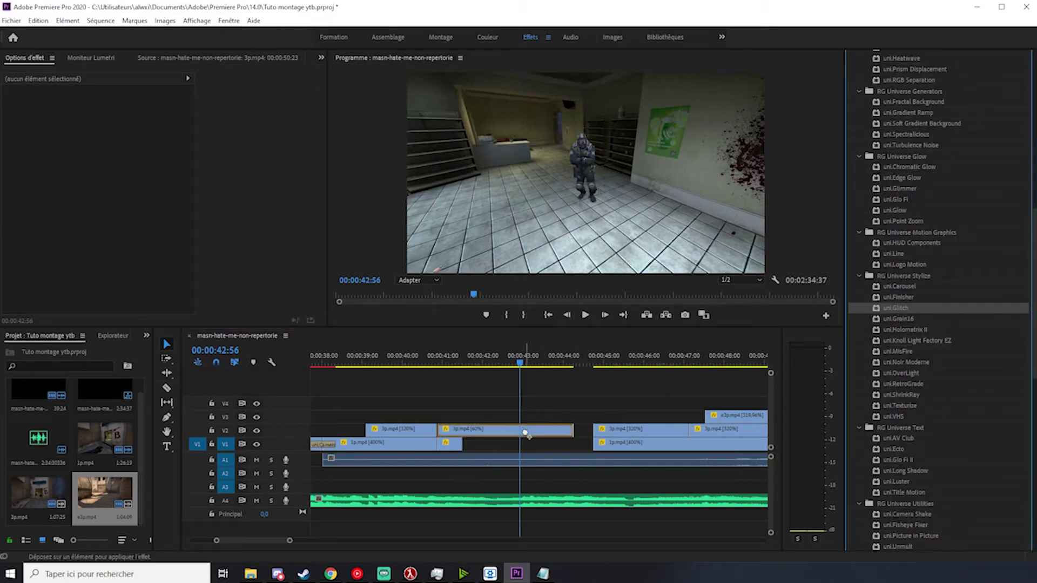
Step: Play the glitched 3p.mp4 clip up to 00:00:43:12 and undo the uni.Glitch effect
left_click_drag(526, 380, 517, 385)
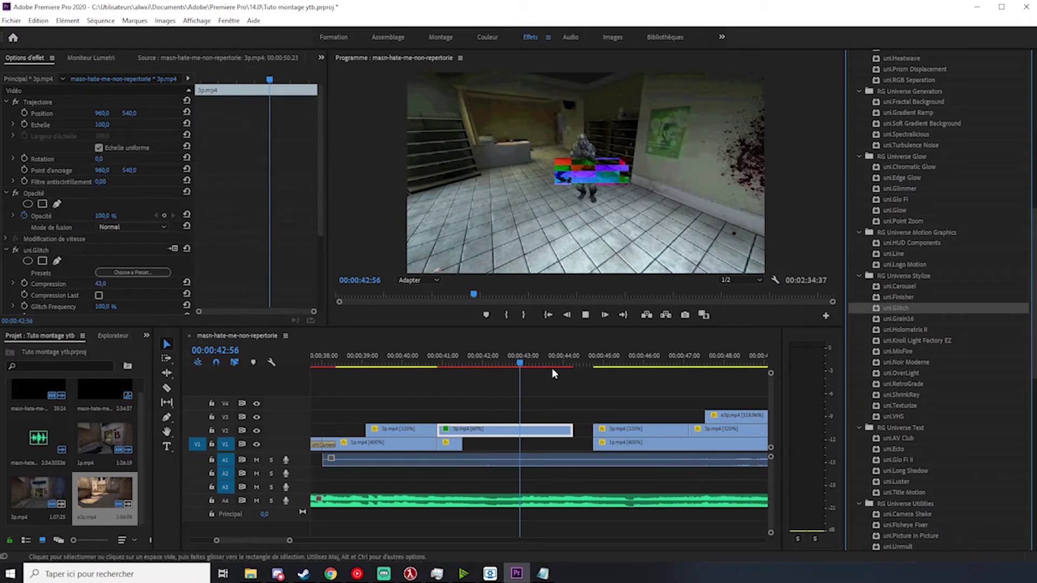
key("space")
left_click(473, 356)
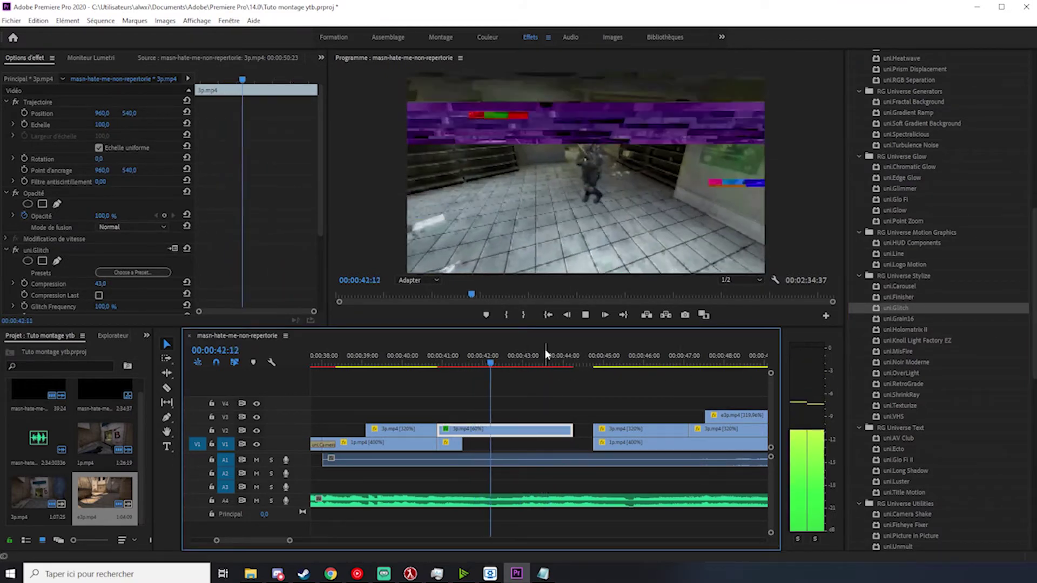
key("space")
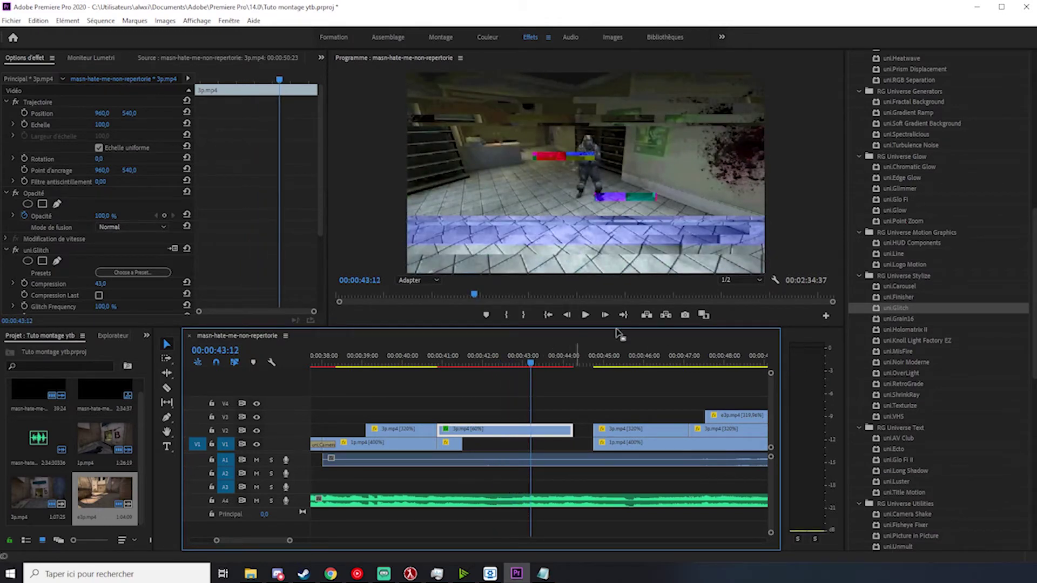
key("ctrl+z")
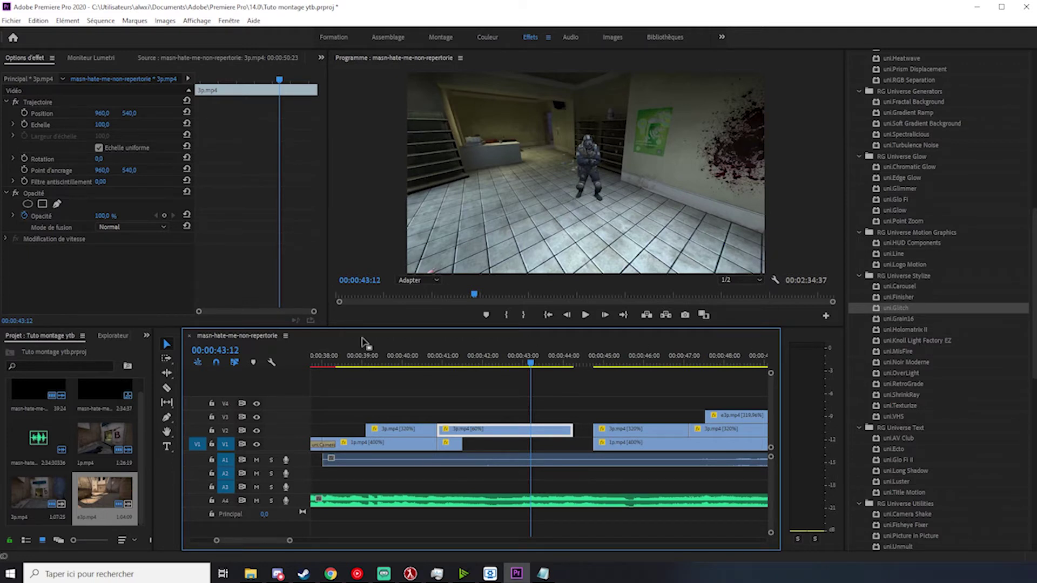
Step: Replay the slowed 3p.mp4 clip on V2 and the passage leading into it to judge the slow motion
left_click(500, 360)
key("space")
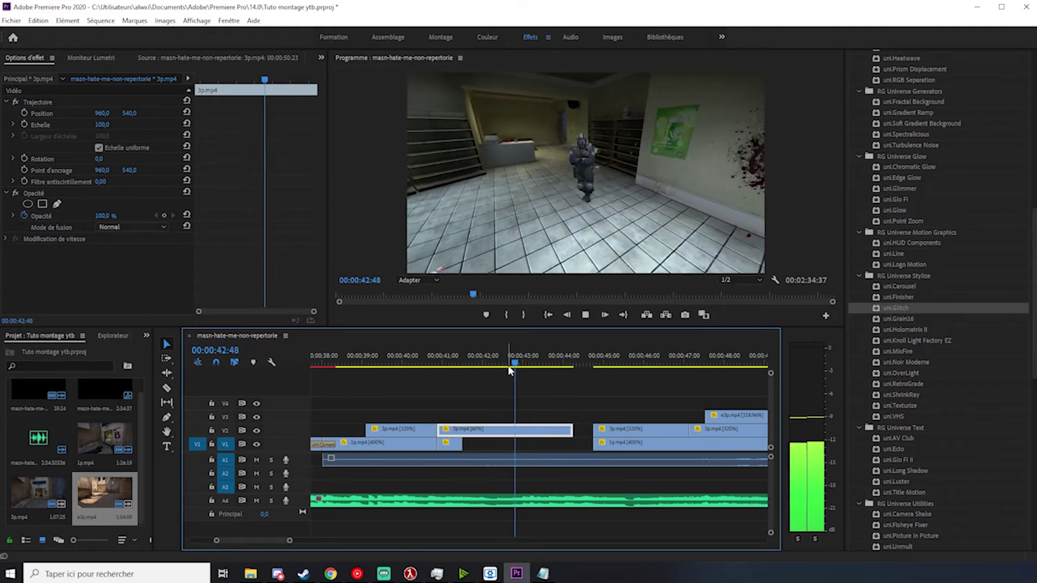
key("space")
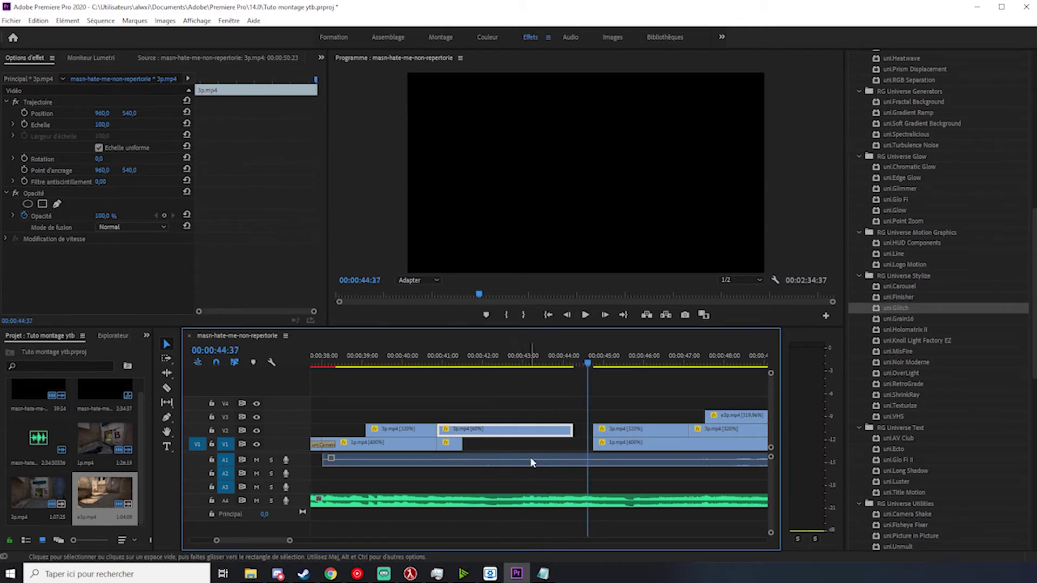
scroll(493, 449, "down", 3)
scroll(502, 440, "up", 3)
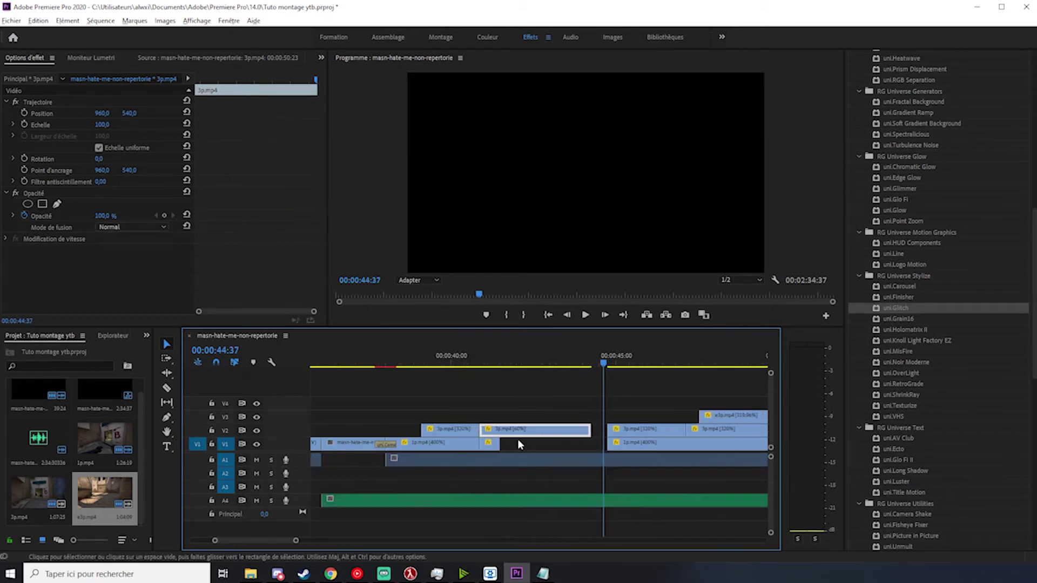
left_click(470, 363)
key("space")
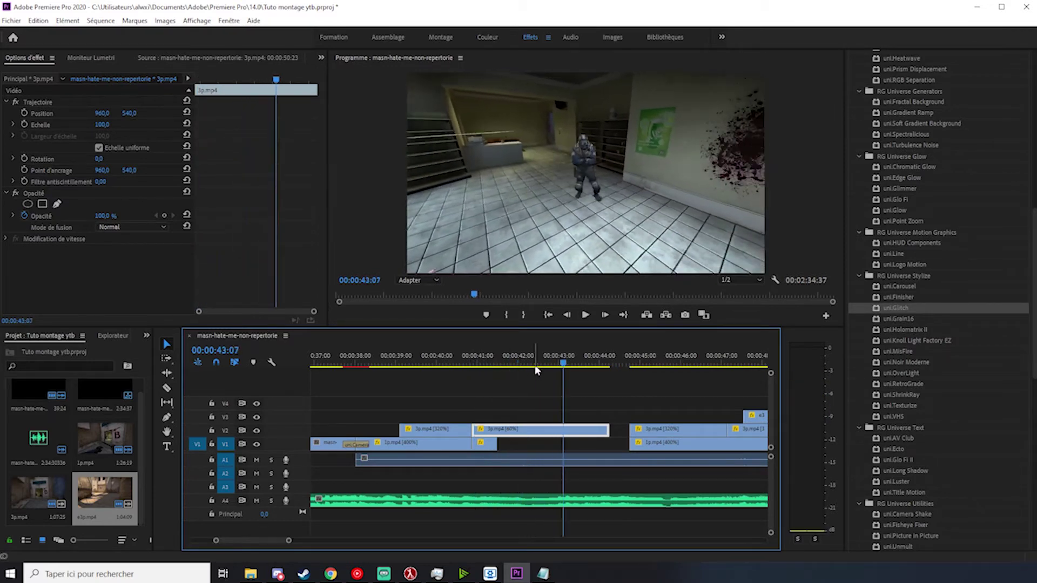
left_click_drag(475, 363, 443, 362)
key("space")
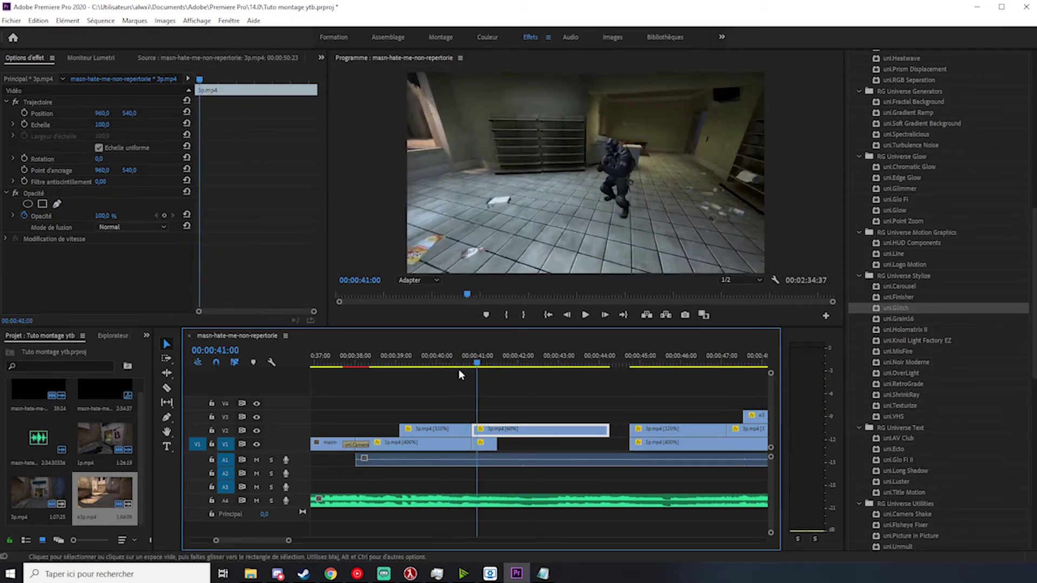
Step: Undo the 60% slowdown, the shift of the following clips and the recent cuts in the first 3p.mp4 and 1p.mp4 clips
left_click(464, 363)
key("ctrl+z")
key("ctrl+z")
key("ctrl+z")
key("ctrl+z")
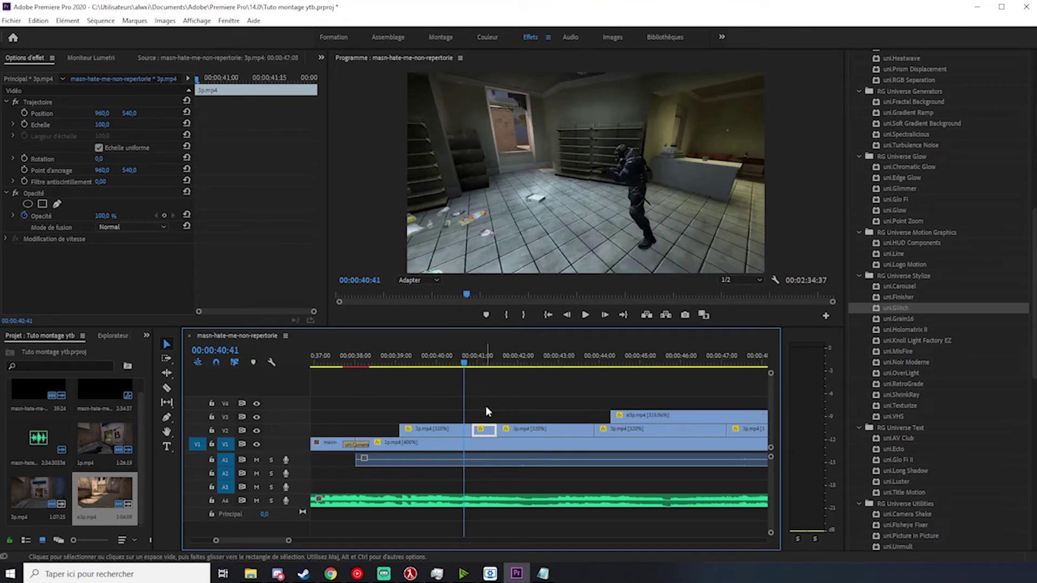
Step: Play from 00:00:40:06 to find where the slow motion should start, and set the playhead at 00:00:40:36
left_click(441, 361)
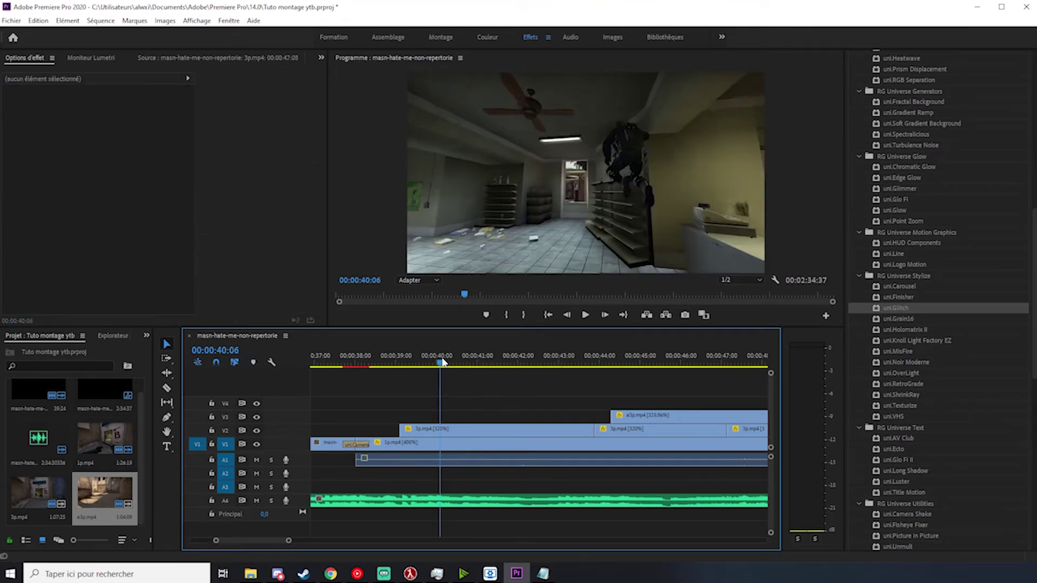
key("space")
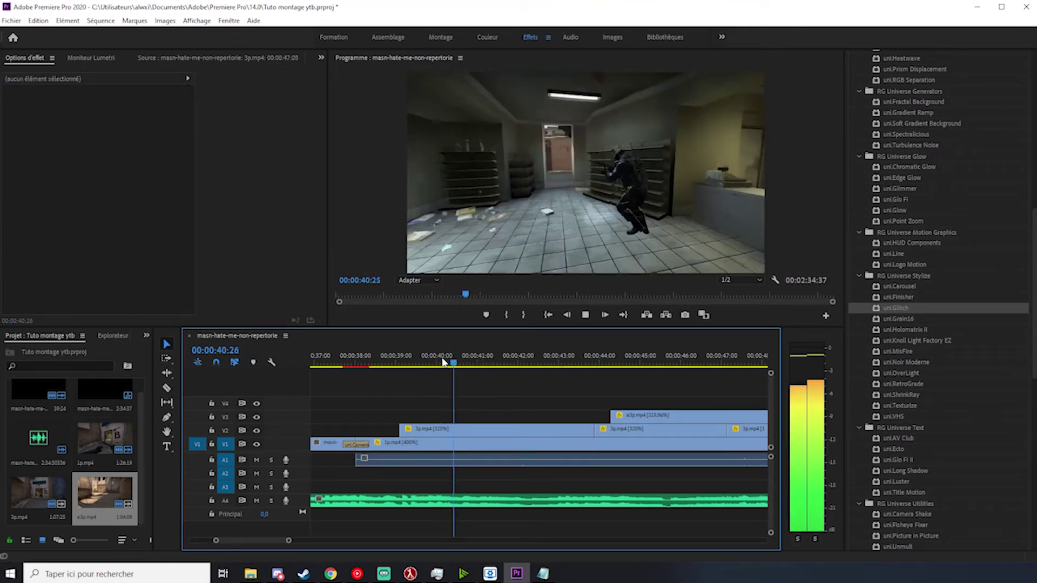
left_click_drag(470, 365, 461, 365)
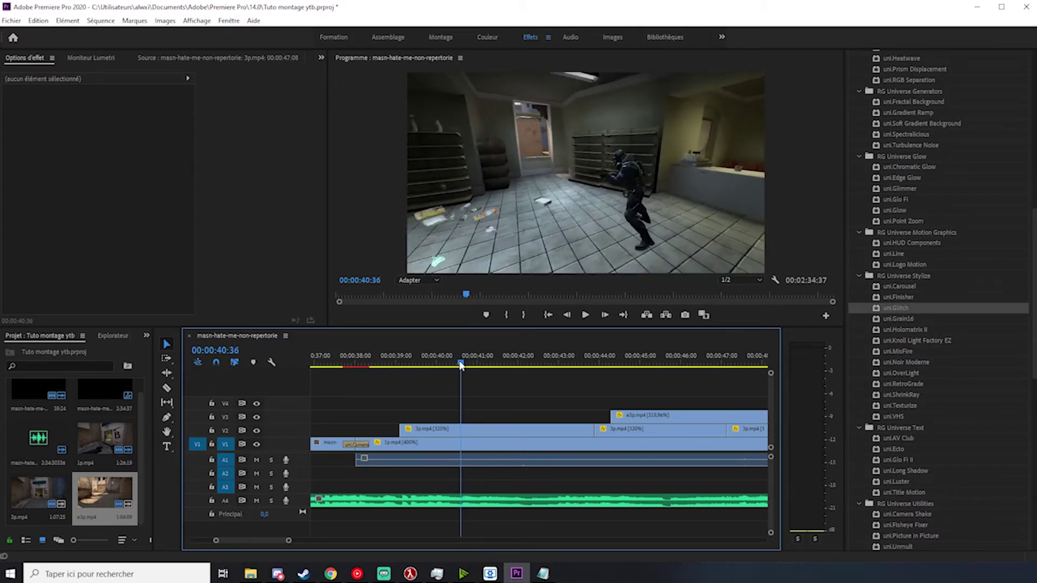
scroll(462, 515, "up", 3)
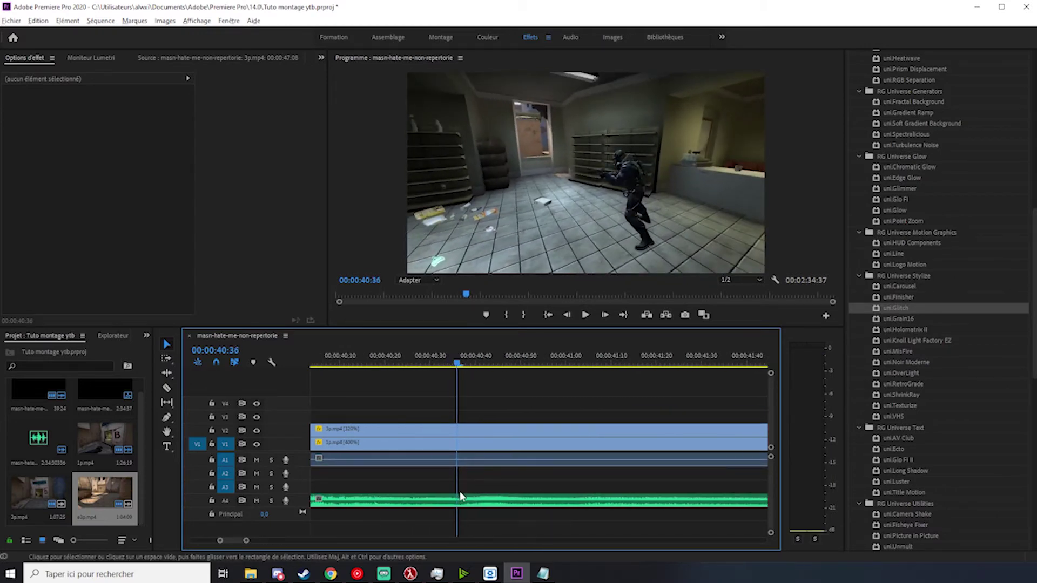
key("space")
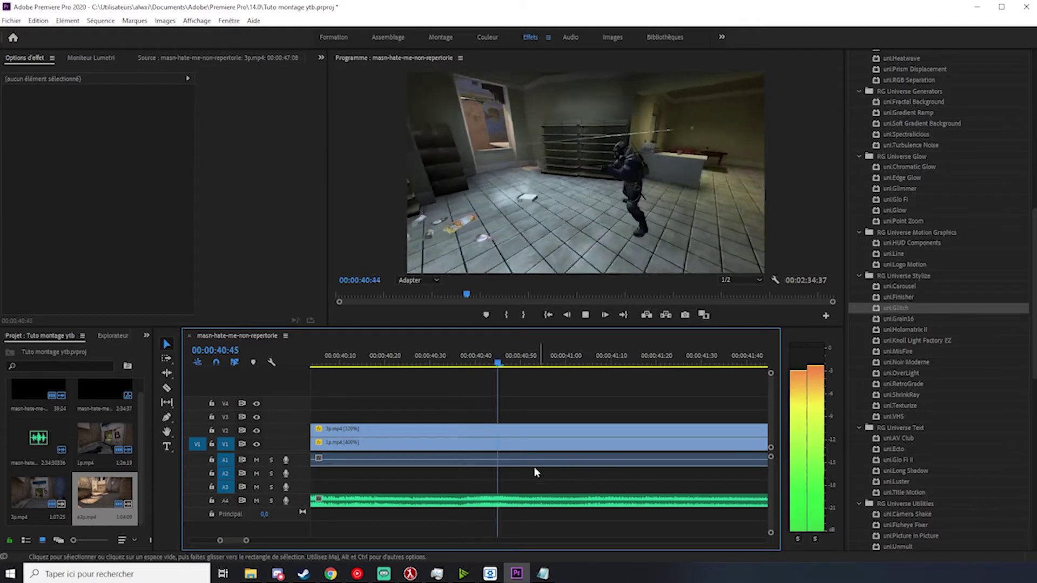
left_click(456, 357)
Step: Cut the first 3p.mp4 clip on V2 and the 1p.mp4 clip on V1 at 00:00:40:36
key("minus")
key("minus")
key("minus")
key("minus")
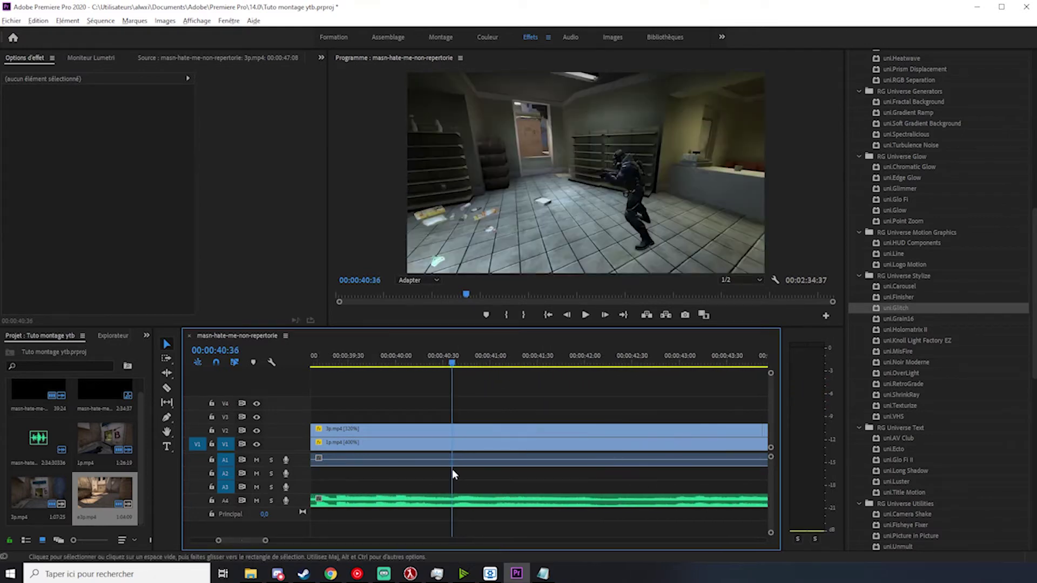
key("c")
key("v")
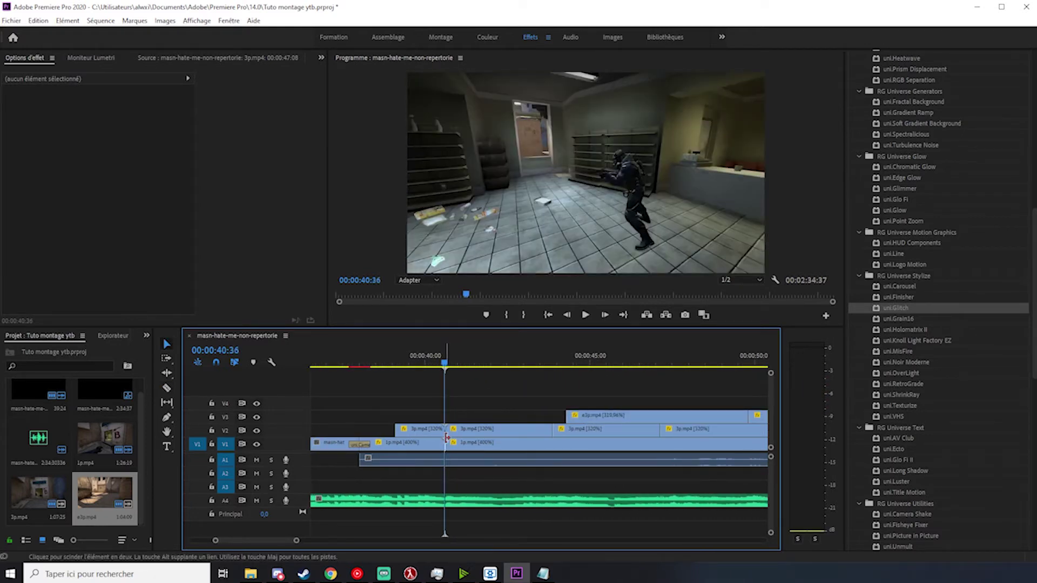
Step: Place the playhead at 00:00:40:46 and cut the 3p.mp4 clip on V2 and the 1p.mp4 clip on V1 there
left_click_drag(445, 363, 450, 364)
key("c")
key("v")
scroll(450, 456, "down", 2)
key("c")
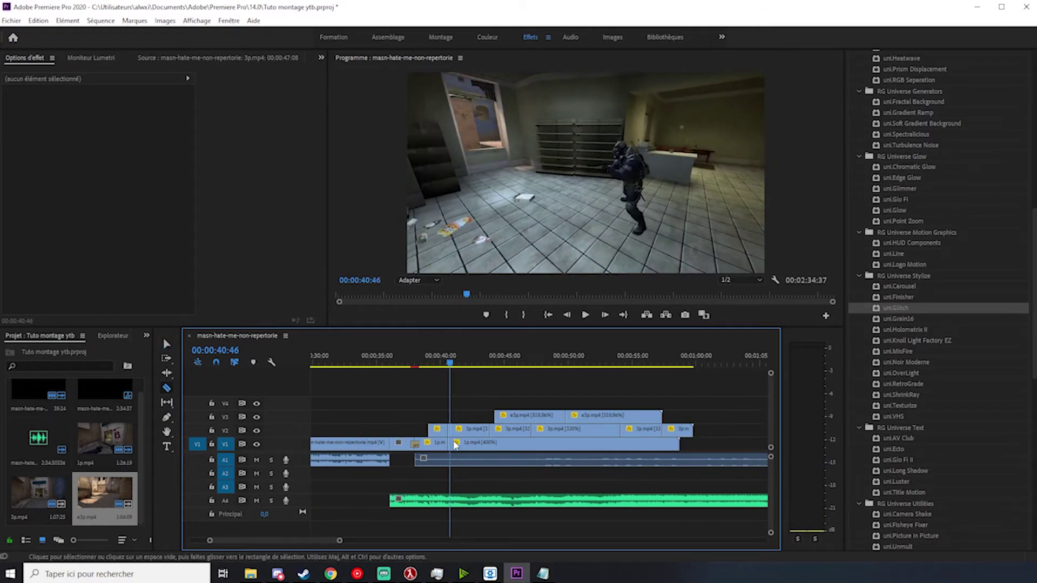
Step: Try to shift all clips after the 00:00:40:46 cut on V1, V2 and V3 later, leaving room for a slowdown
left_click(449, 442)
key("v")
left_click_drag(480, 403, 671, 448)
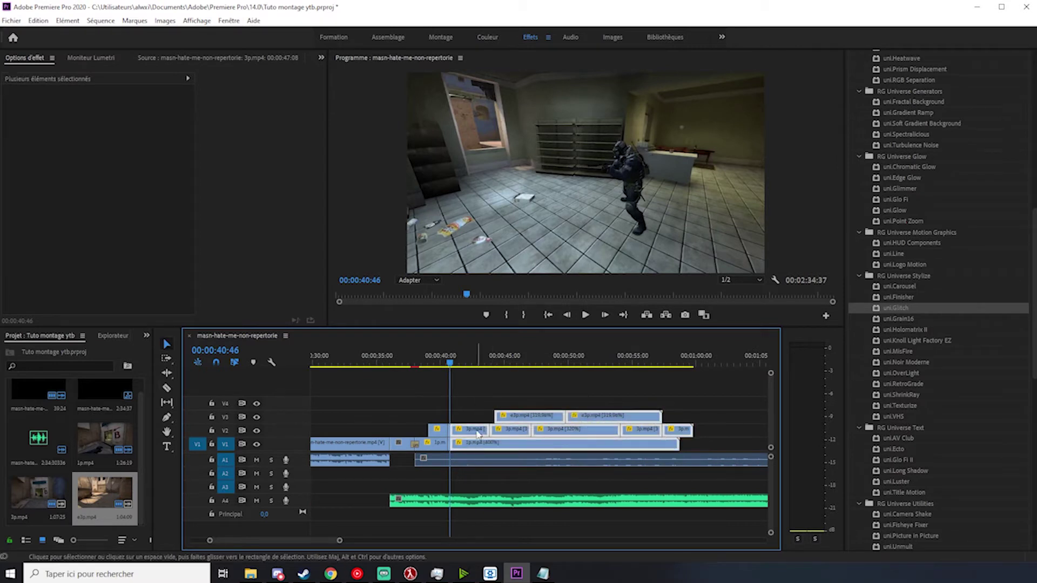
left_click_drag(475, 433, 574, 433)
scroll(417, 443, "up", 3)
key("equal")
Step: Try a 100% speed on the short 3p.mp4 piece between 00:00:40:36 and 00:00:40:46 on V2 and play it
right_click(493, 430)
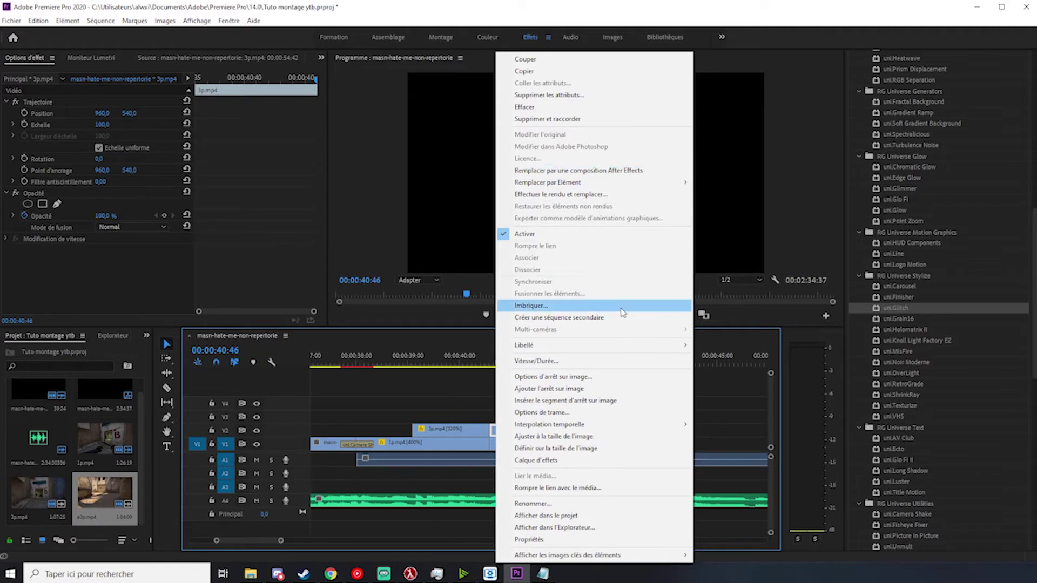
left_click(584, 360)
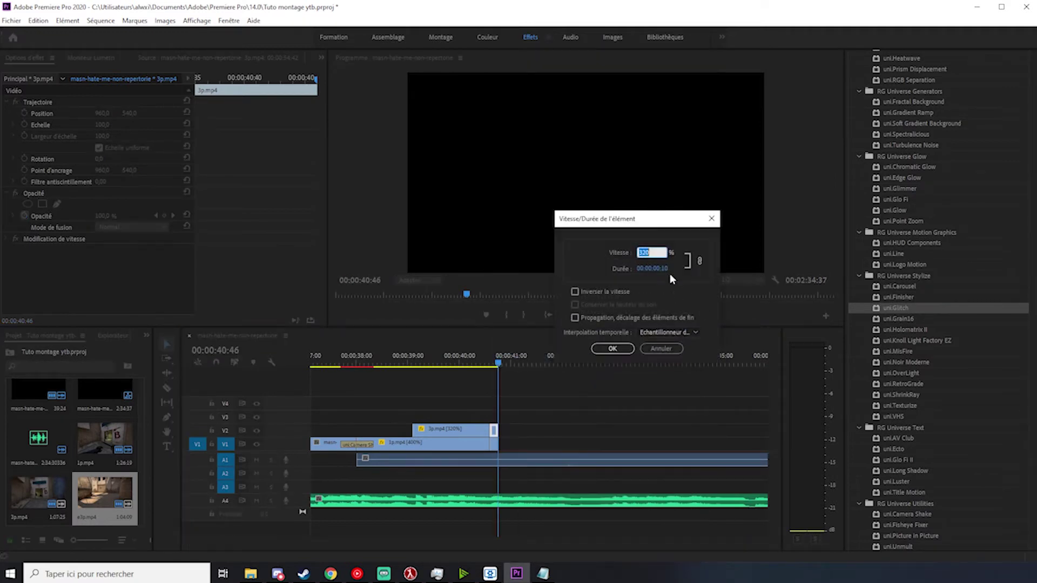
type("100")
key("Return")
key("space")
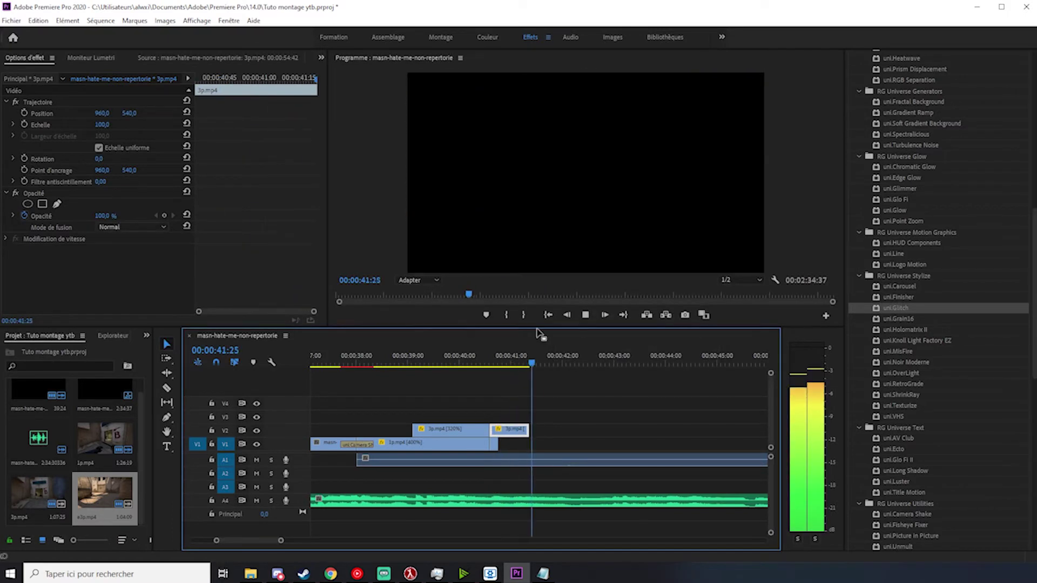
Step: Undo the 100% speed, try 60% on the same short 3p.mp4 piece on V2, and play it
left_click(497, 361)
right_click(511, 426)
left_click(540, 363)
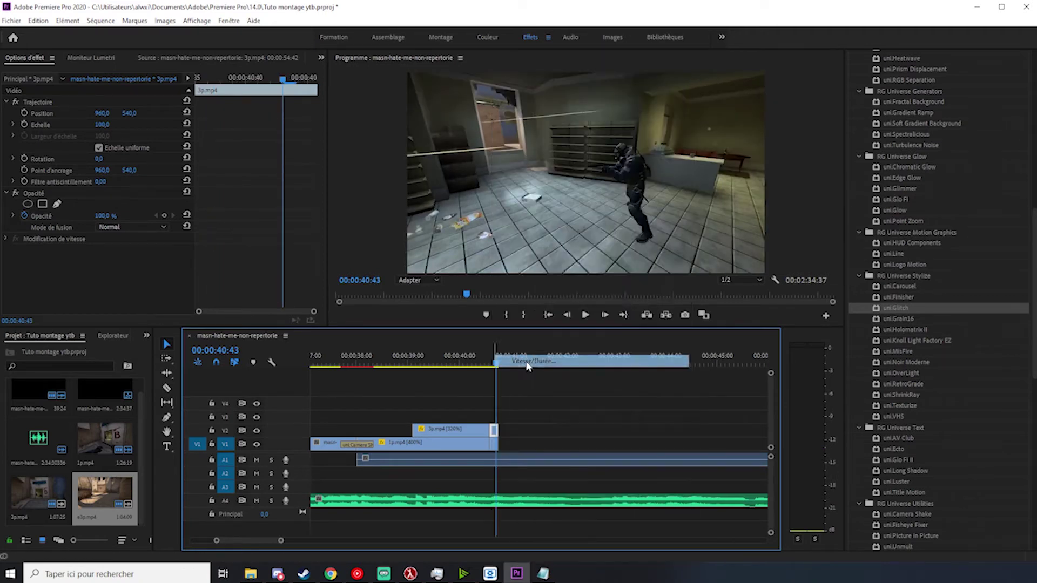
type("60")
key("Return")
key("space")
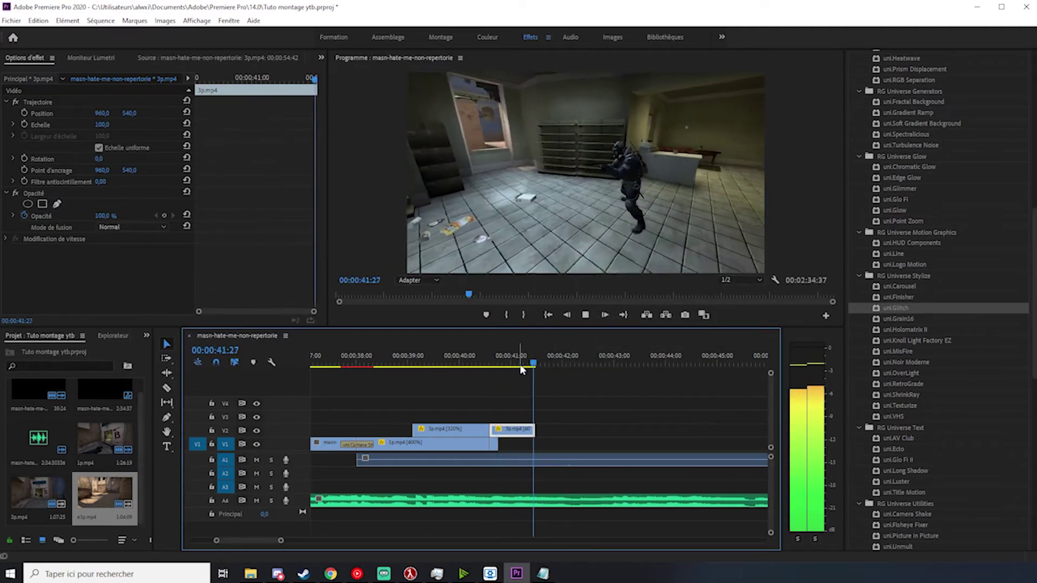
key("space")
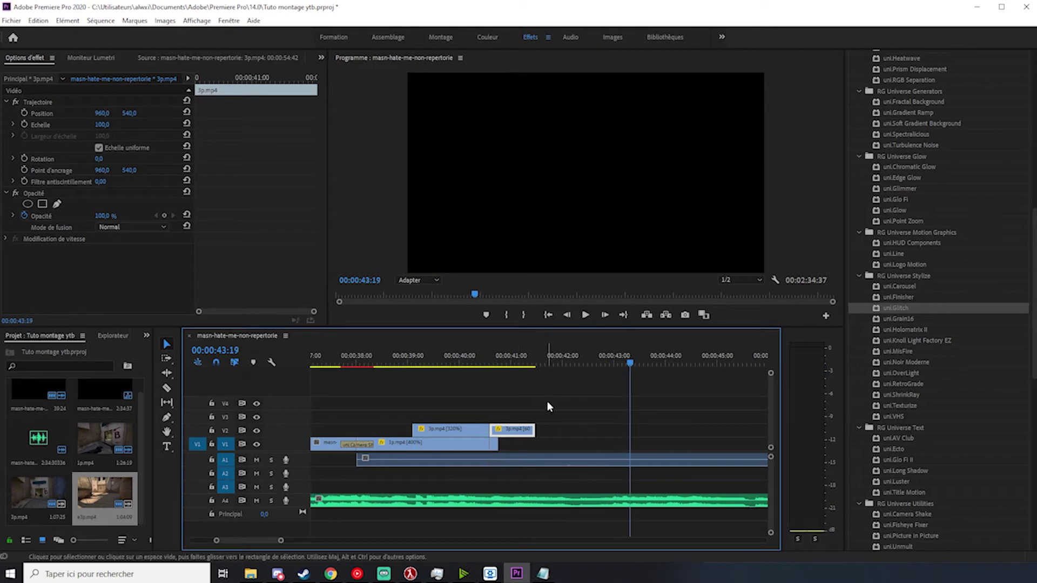
Step: Undo the 60% slowdown, the shift of the following clips and the cuts at 00:00:40:46
right_click(519, 433)
left_click(500, 419)
key("ctrl+z")
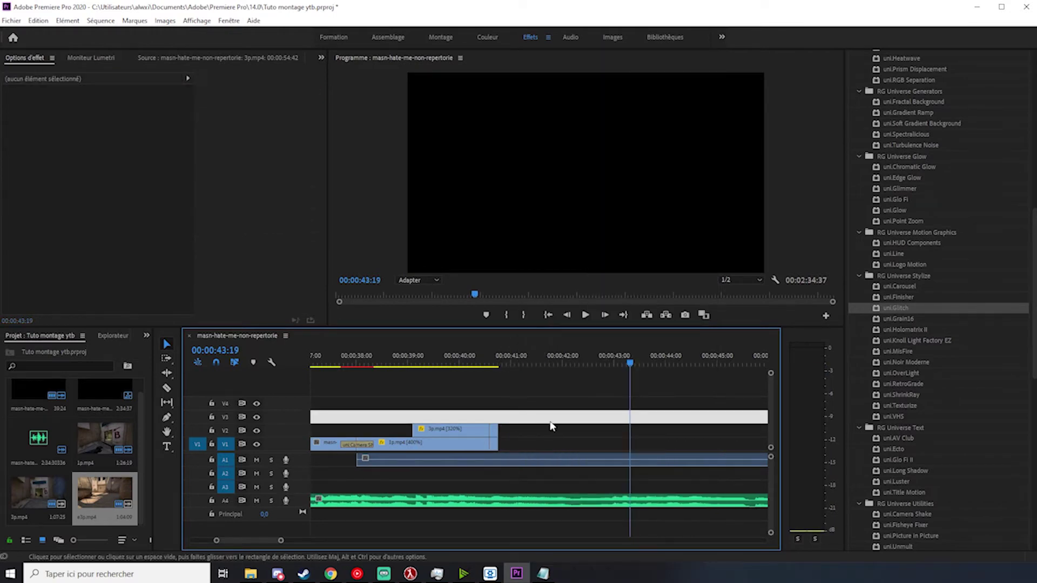
key("ctrl+z")
Step: Cut the 3p.mp4 clip on V2 and the 1p.mp4 clip on V1 at about 00:00:40:57
key("c")
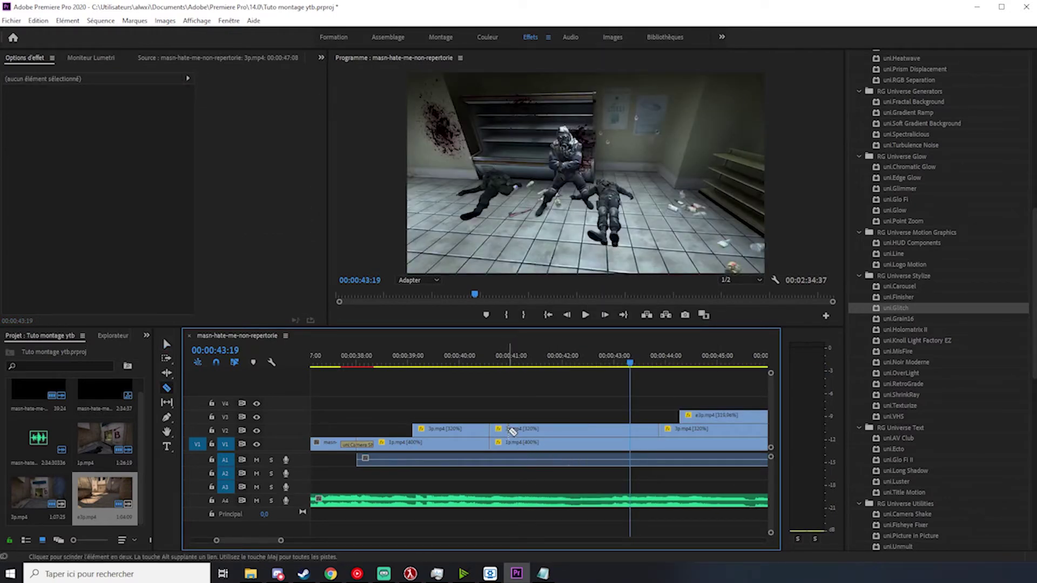
left_click(507, 430)
left_click(511, 442)
key("v")
Step: Shift all clips after the new cut on V1, V2 and V3 later, leaving a gap behind the short pieces
key("minus")
key("minus")
key("minus")
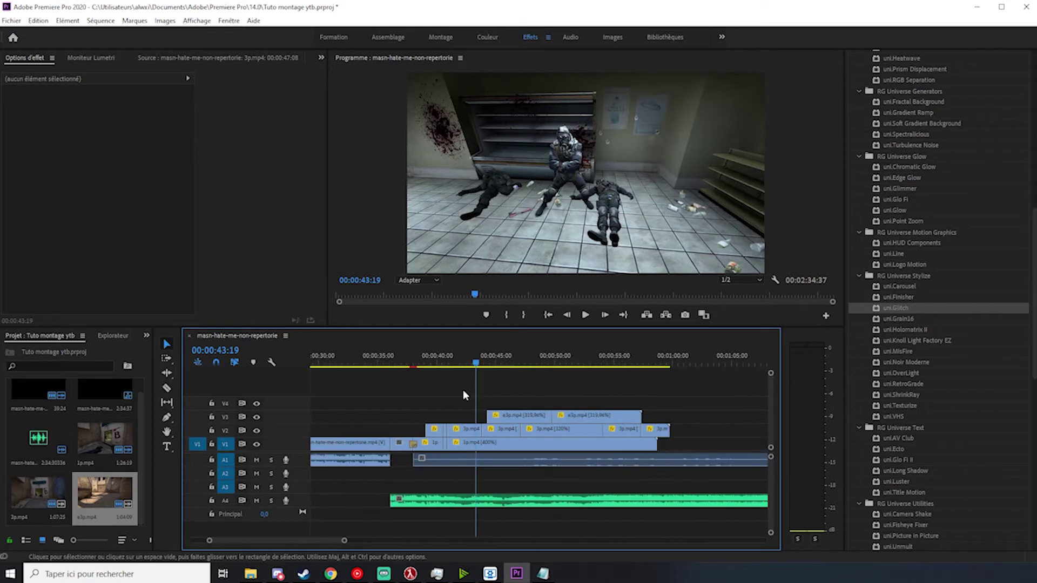
left_click_drag(461, 401, 670, 452)
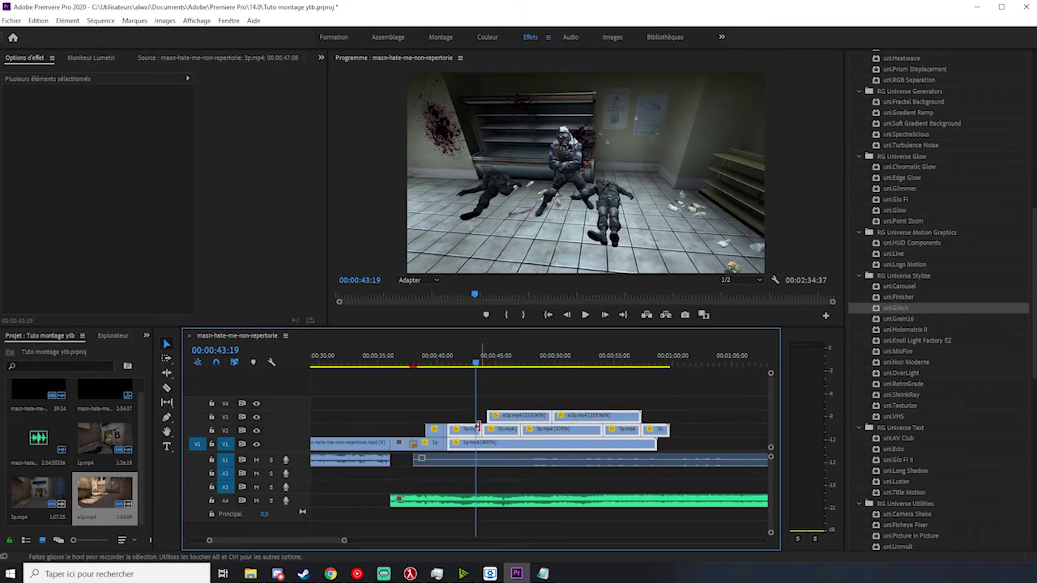
left_click_drag(469, 435, 500, 429)
key("equal")
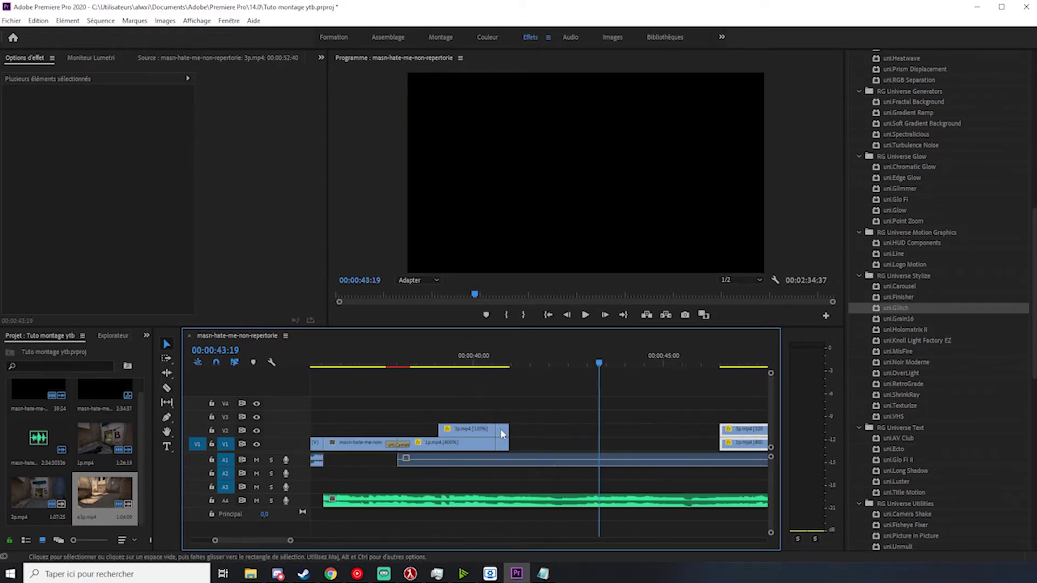
Step: Set the speed of the short 3p.mp4 piece before the gap on V2 to 60% and play the slow motion
right_click(500, 428)
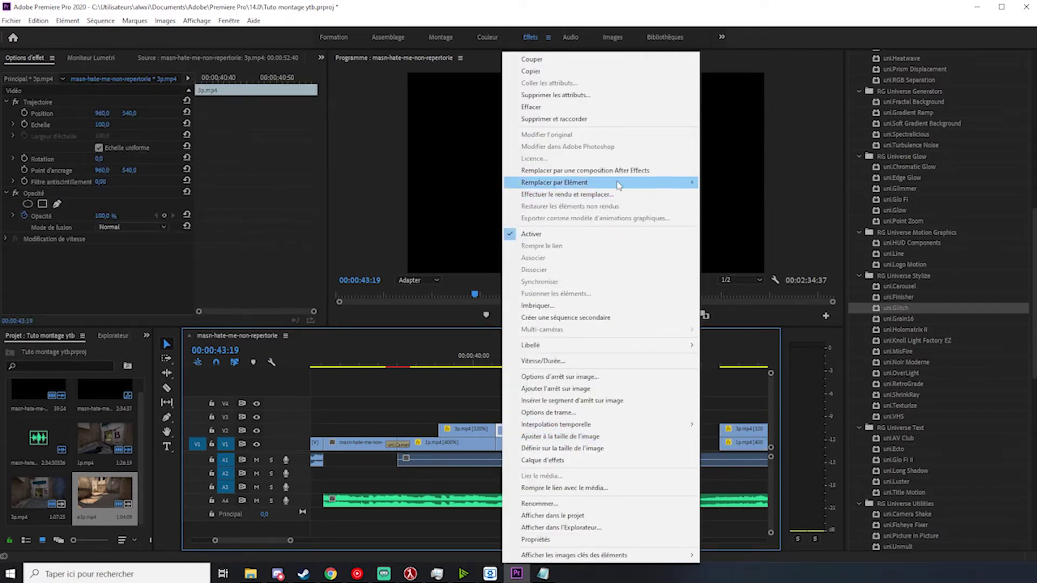
left_click(610, 361)
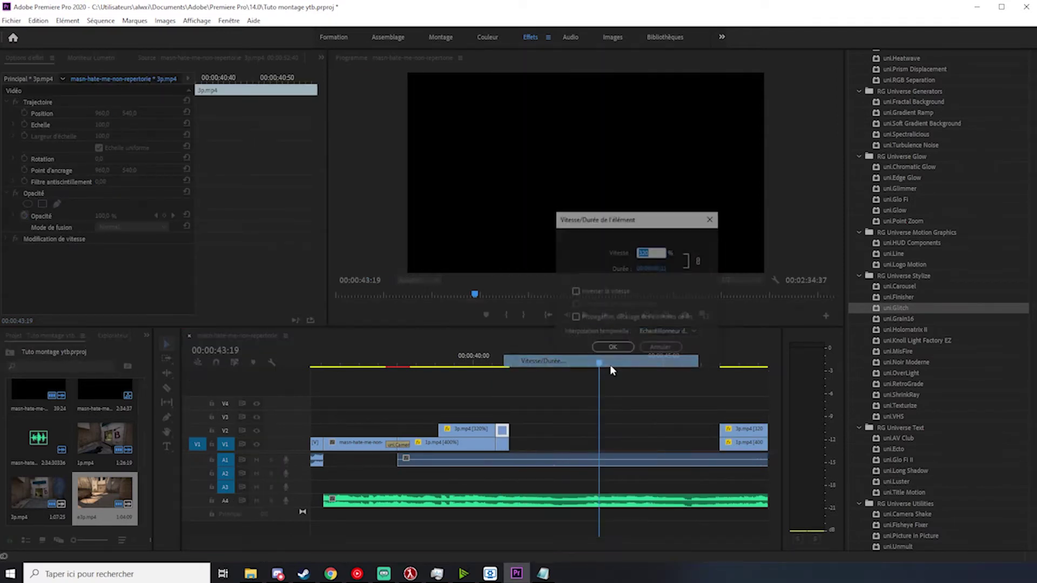
type("6")
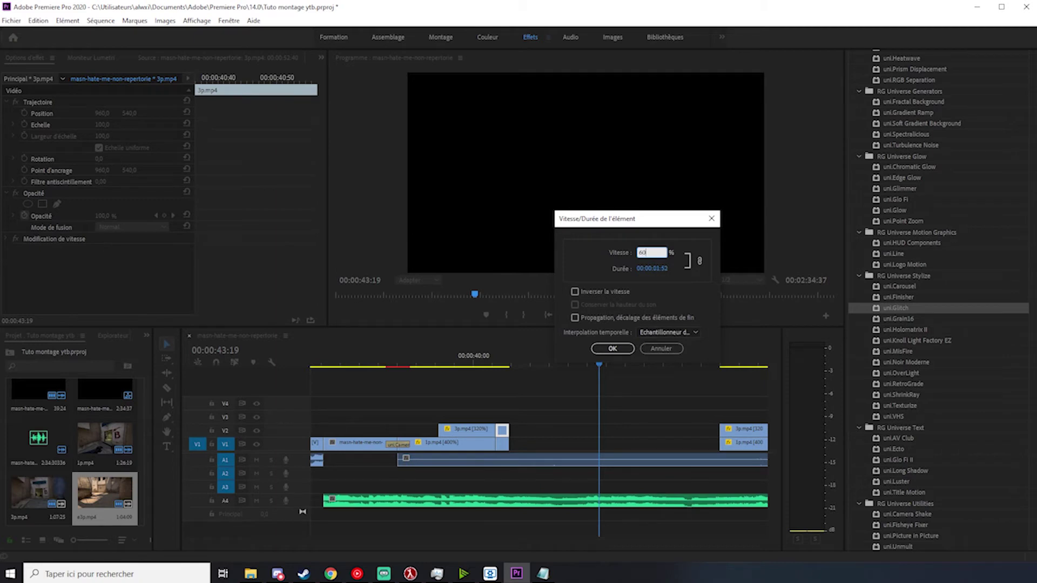
type("0")
key("Return")
left_click(499, 358)
key("space")
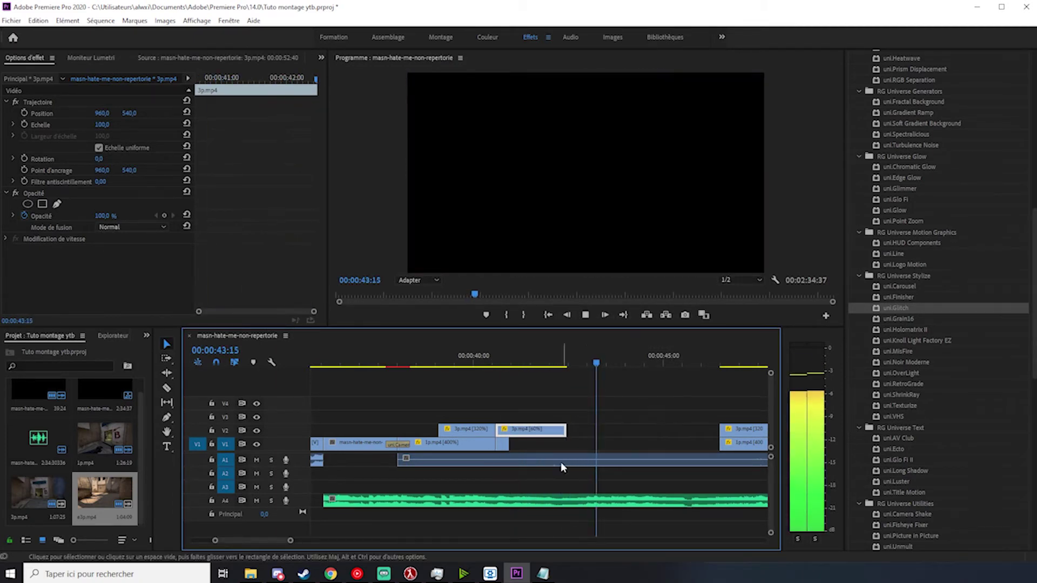
key("space")
Step: Move the following clips on V1, V2 and V3 back together against the end of the 60% 3p.mp4 clip
key("minus")
key("minus")
key("minus")
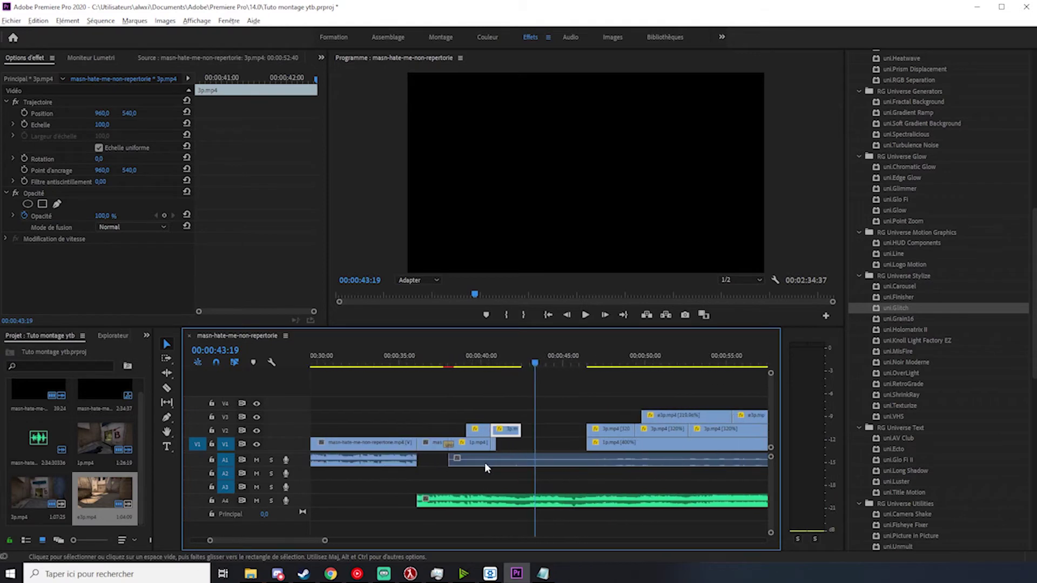
scroll(465, 465, "down", 2)
left_click_drag(705, 391, 502, 430)
scroll(502, 423, "up", 5)
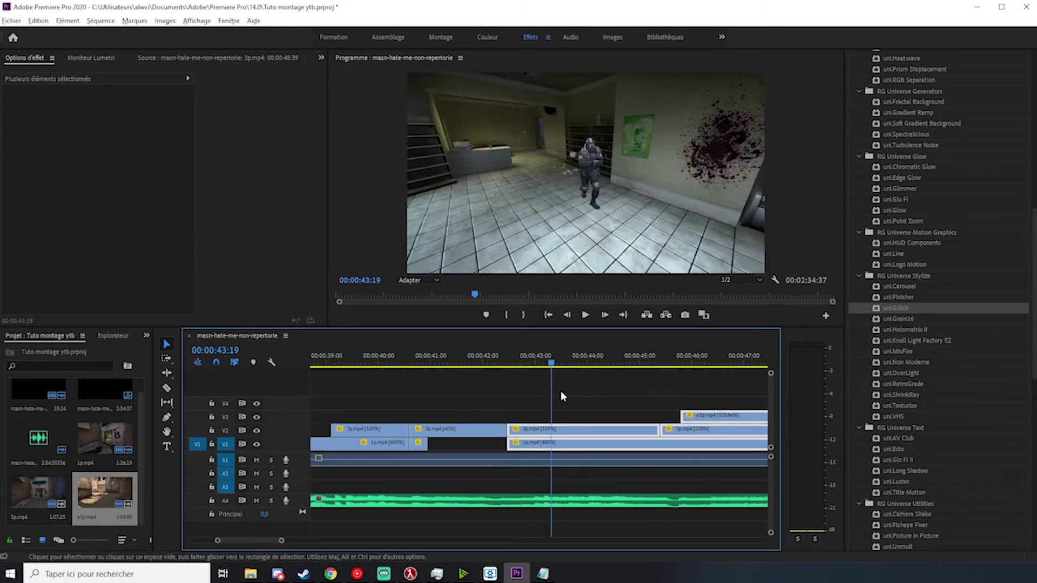
left_click(556, 418)
Step: Extend the start of the first e3p.mp4 clip on V3 back to about 00:00:42:47
key("minus")
key("minus")
key("minus")
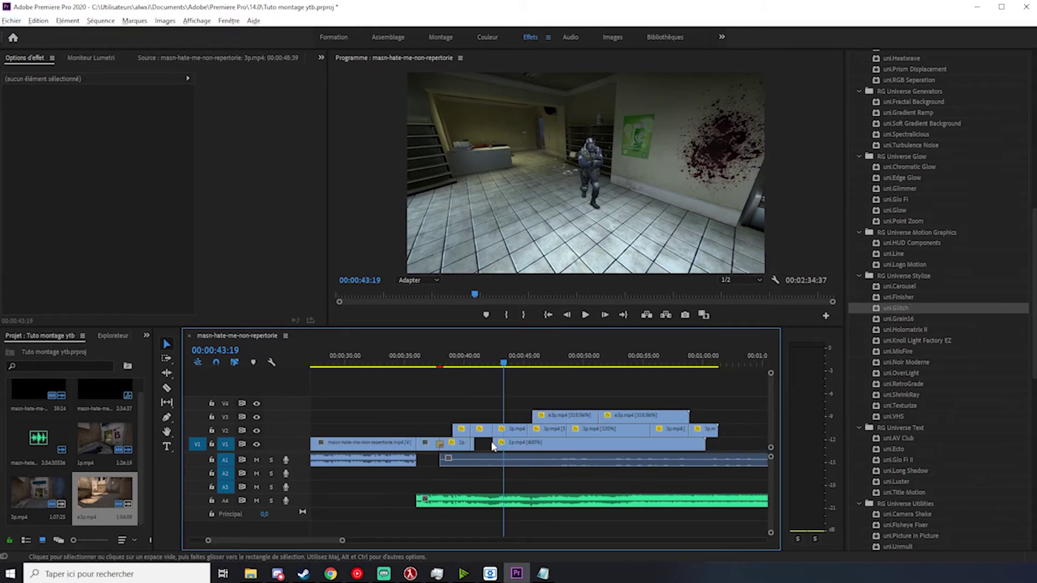
key("equal")
left_click_drag(539, 415, 479, 416)
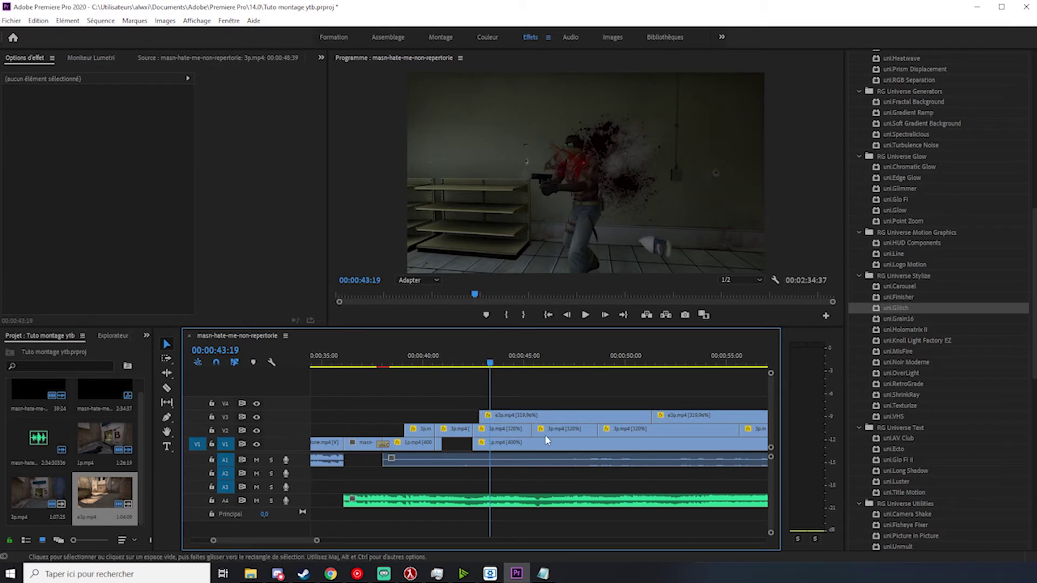
Step: Cut the first e3p.mp4 clip on V3 at 00:00:43:19 and delete the part before the cut
key("equal")
key("equal")
key("equal")
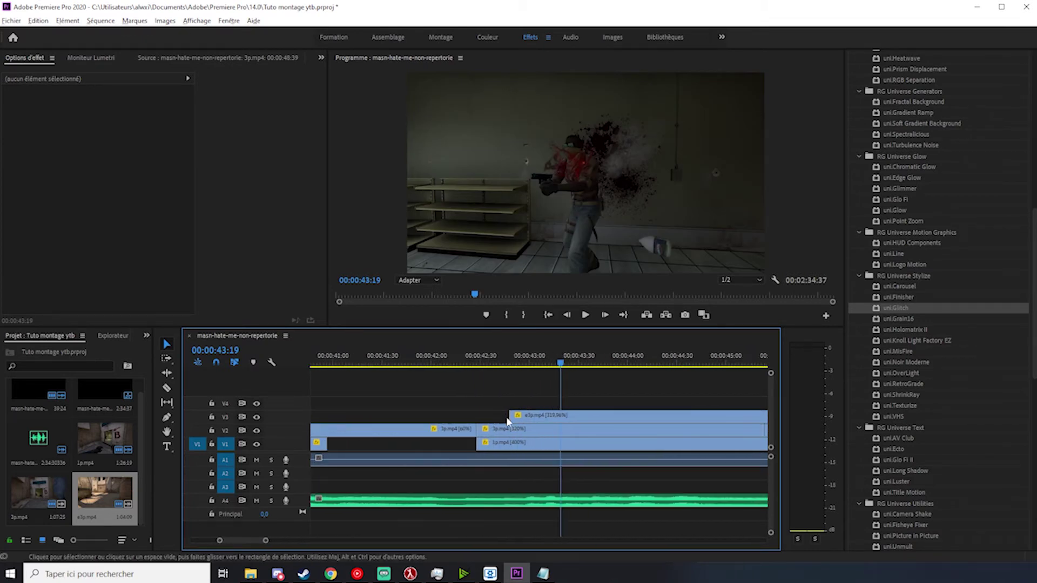
key("ctrl+k")
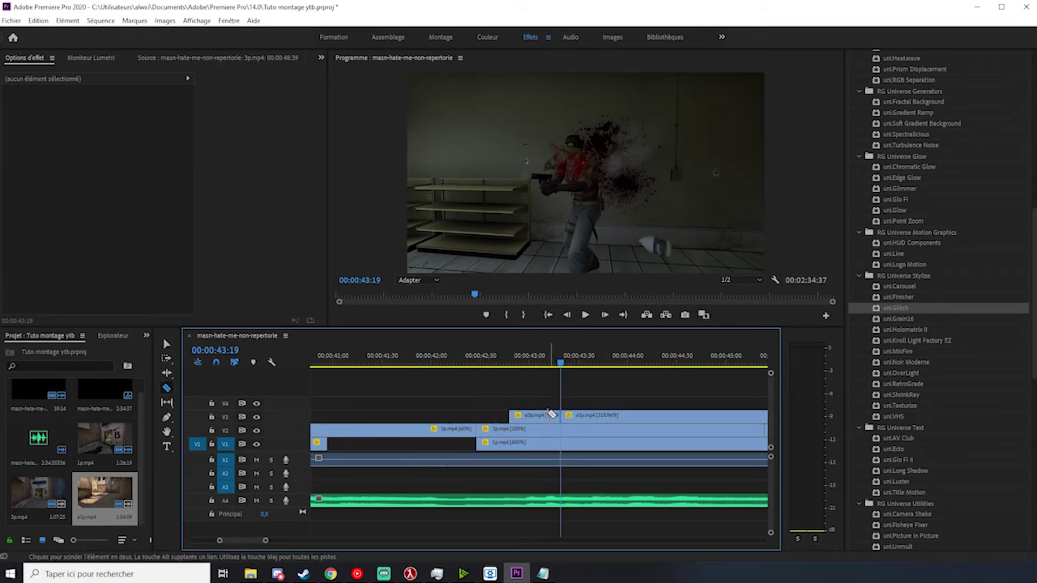
left_click(537, 421)
key("Delete")
Step: Extend the start of the first e3p.mp4 clip on V3 back to the end of the 60% 3p.mp4 clip and play the passage
key("space")
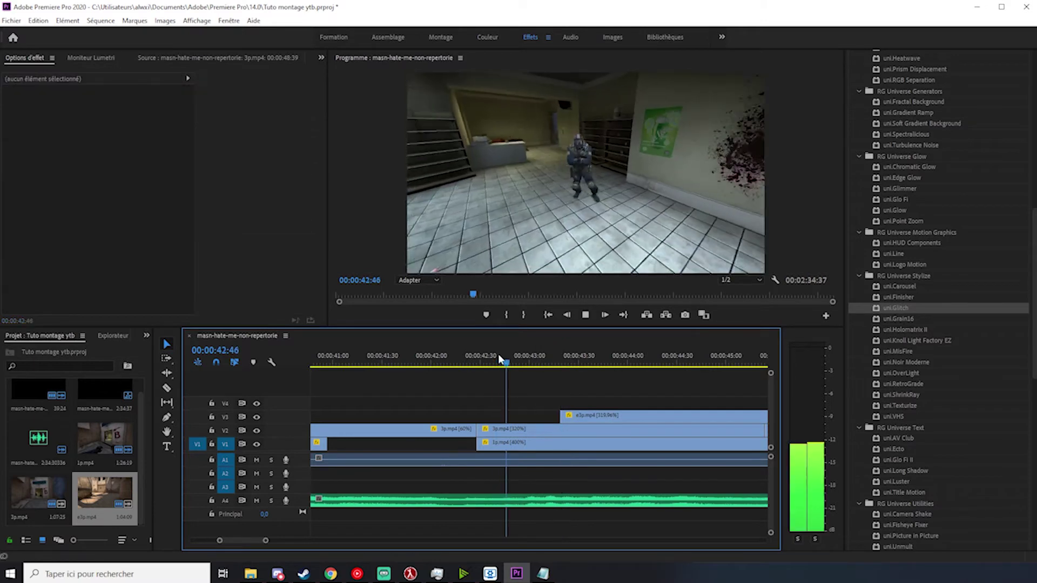
left_click(436, 356)
left_click_drag(561, 415, 478, 415)
key("space")
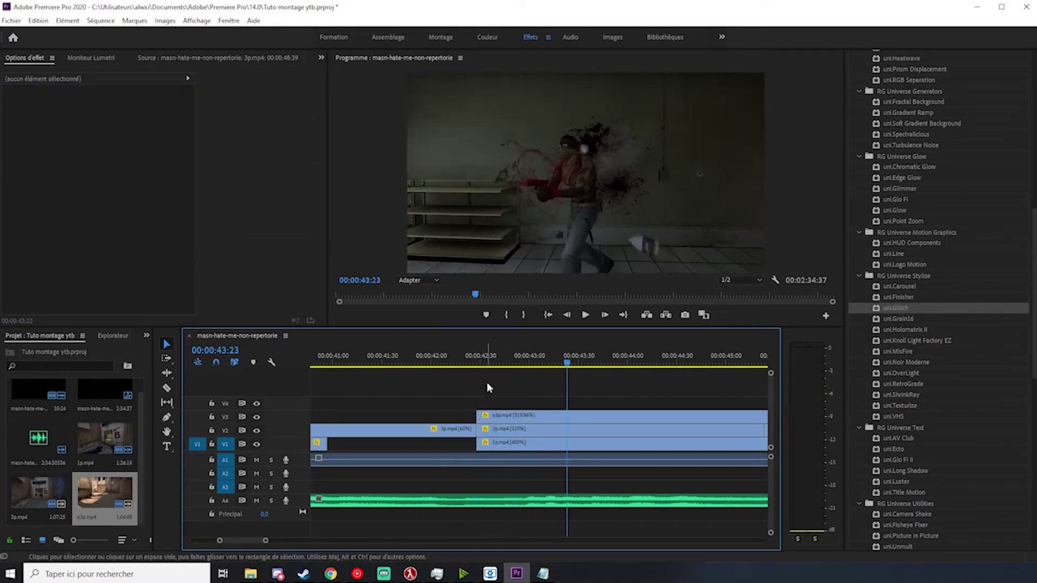
Step: Place the playhead at 00:00:42:43 and cut the e3p.mp4 clip on V3 there
left_click(479, 361)
left_click_drag(480, 361, 503, 361)
key("c")
left_click(503, 414)
key("v")
Step: Remove the e3p.mp4 footage on V3 between the 00:00:42:43 cut and about 00:00:46:40
scroll(468, 436, "down", 4)
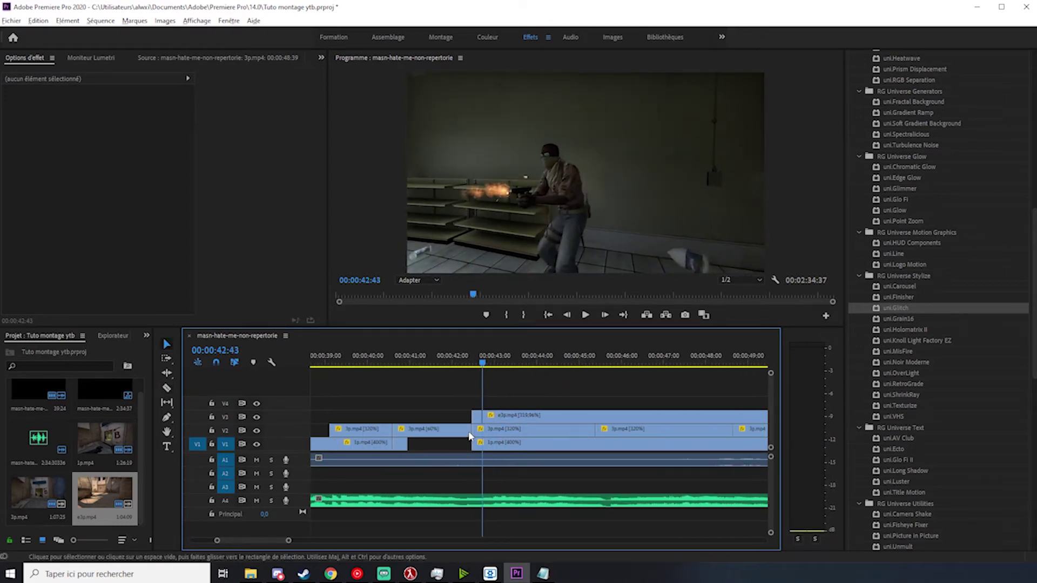
key("minus")
left_click(531, 418)
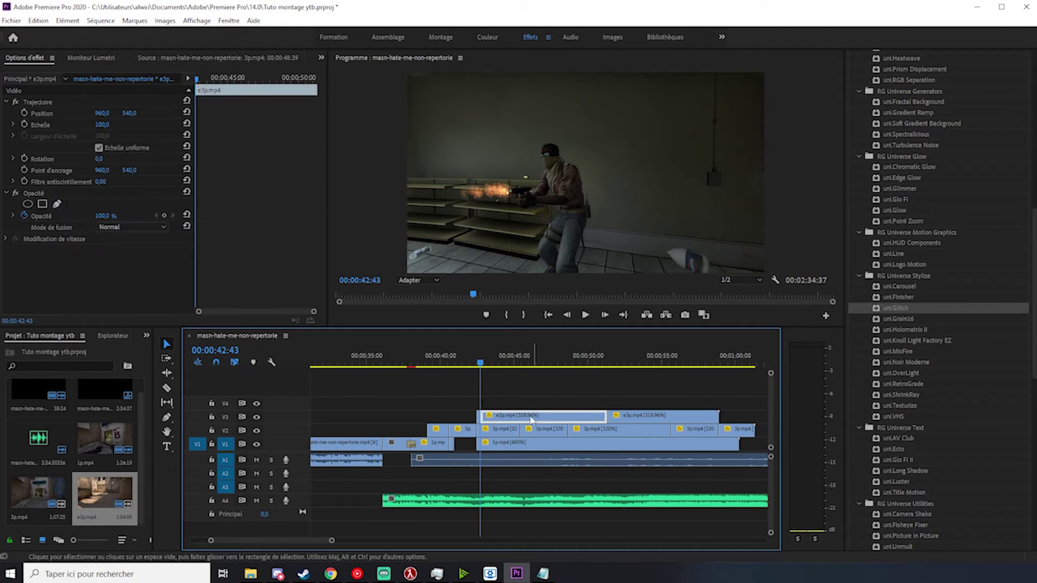
key("Delete")
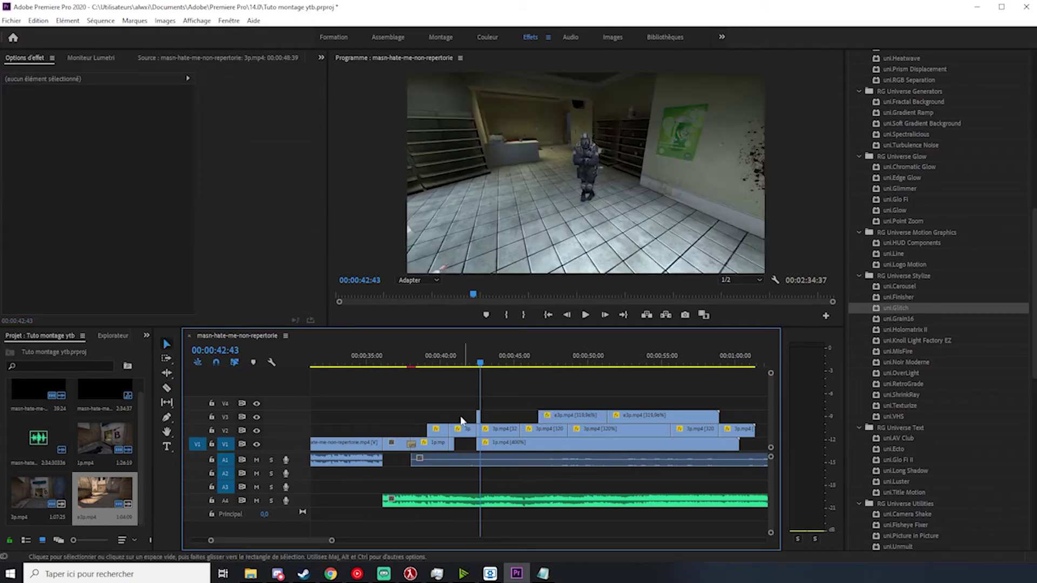
Step: Set the speed of the short e3p.mp4 piece on V3 to 60% and play the passage
key("equal")
key("equal")
key("equal")
left_click(513, 417)
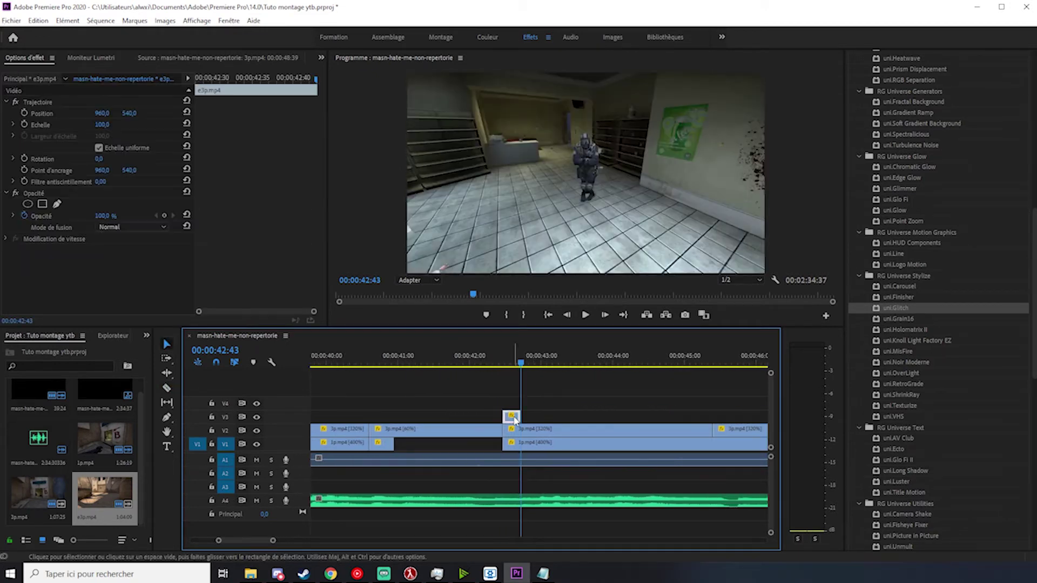
right_click(510, 417)
left_click(527, 396)
left_click(510, 419)
right_click(511, 420)
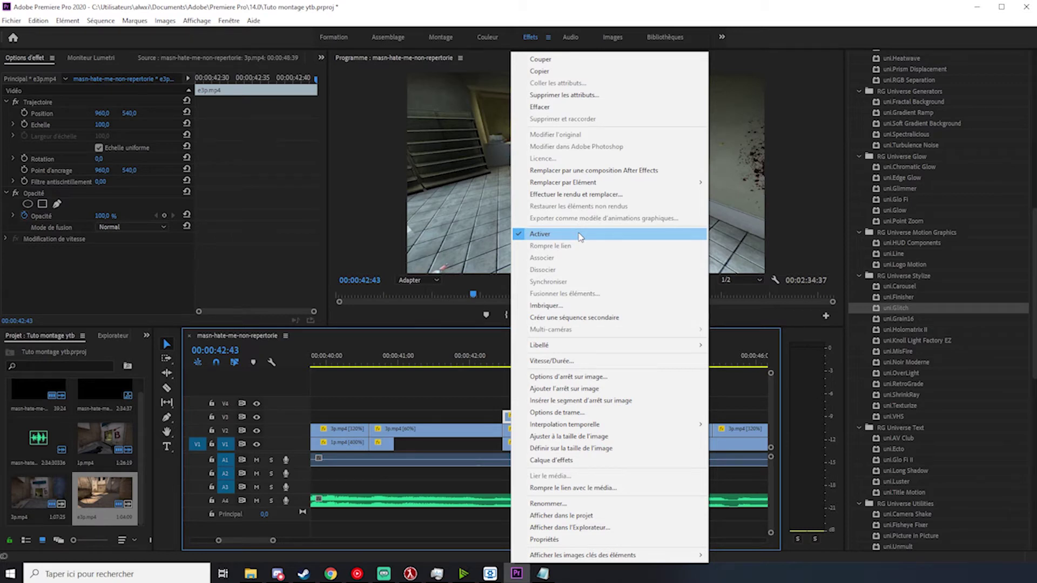
left_click(567, 363)
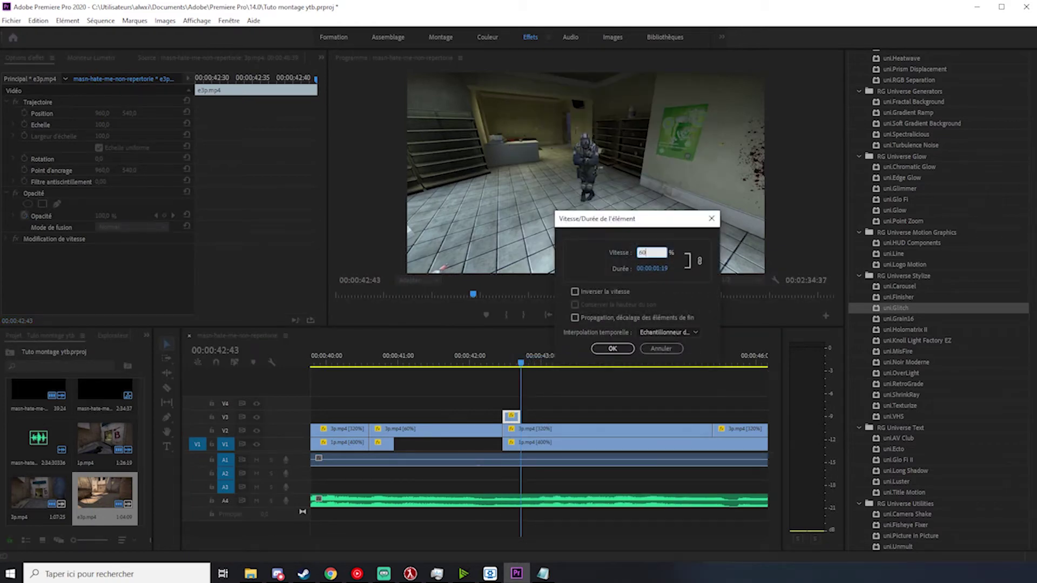
key("Return")
left_click(364, 361)
key("space")
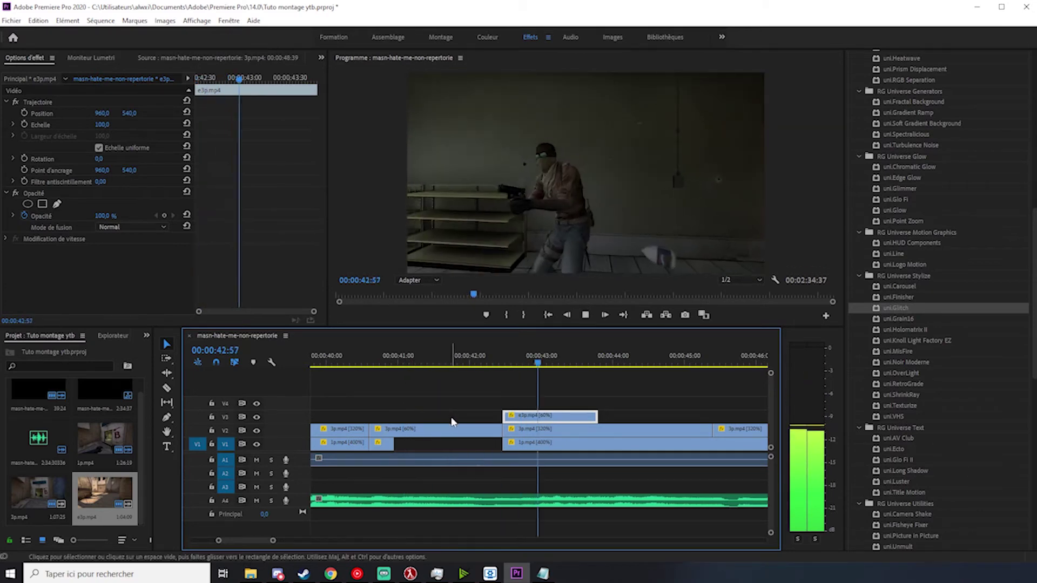
key("space")
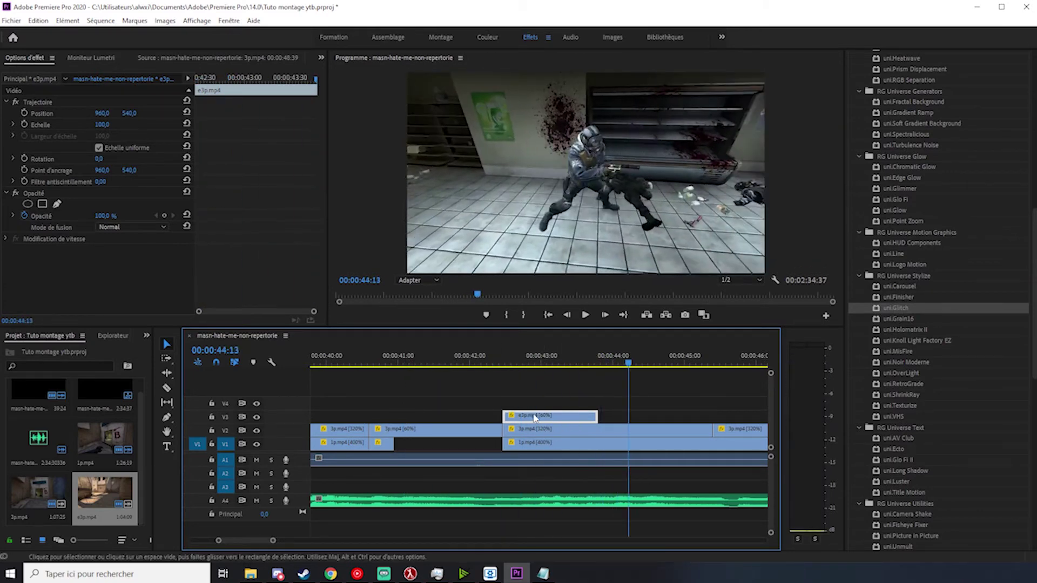
Step: Extend the end of the 60% e3p.mp4 clip on V3 to the end of the 3p.mp4 clip beneath it and replay the passage
scroll(542, 435, "down", 3)
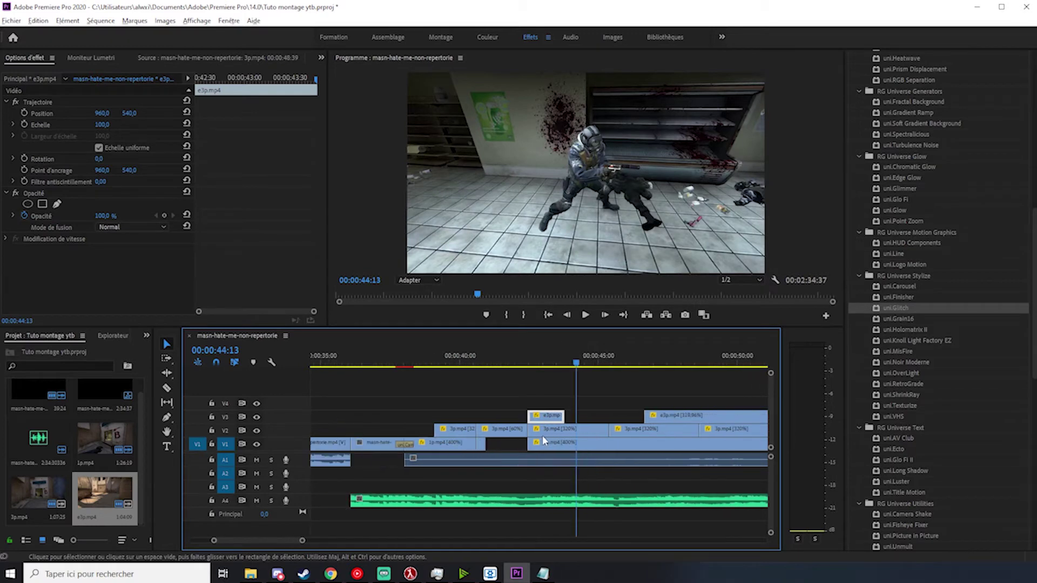
left_click(566, 415)
left_click_drag(572, 416, 603, 415)
key("space")
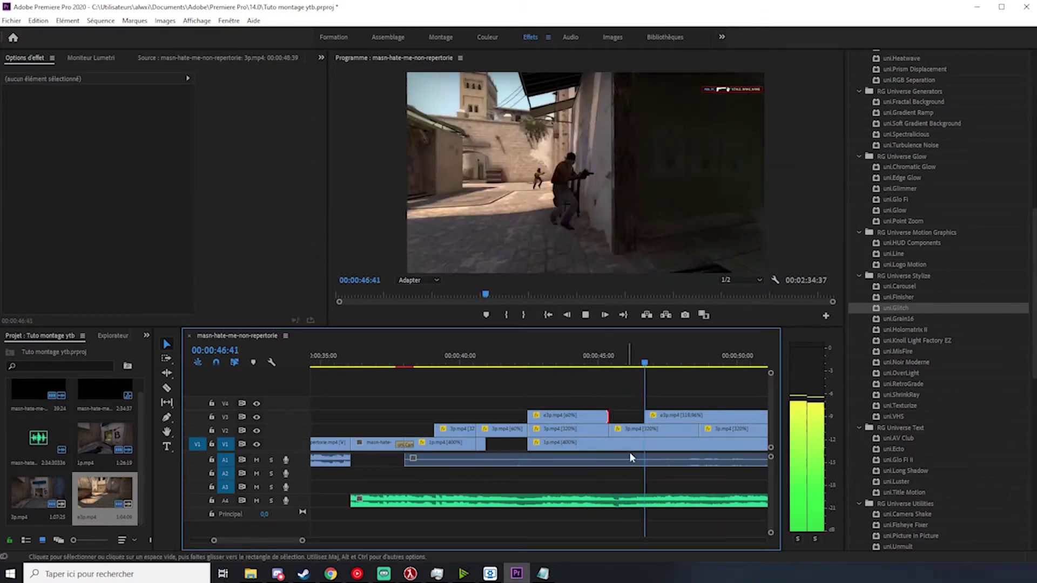
left_click(621, 476)
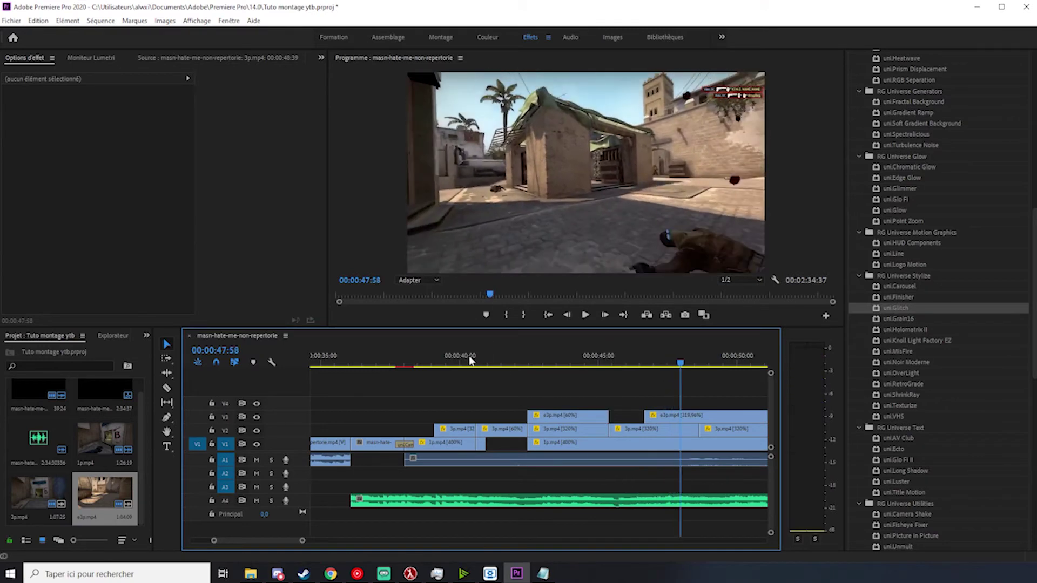
left_click(442, 359)
key("space")
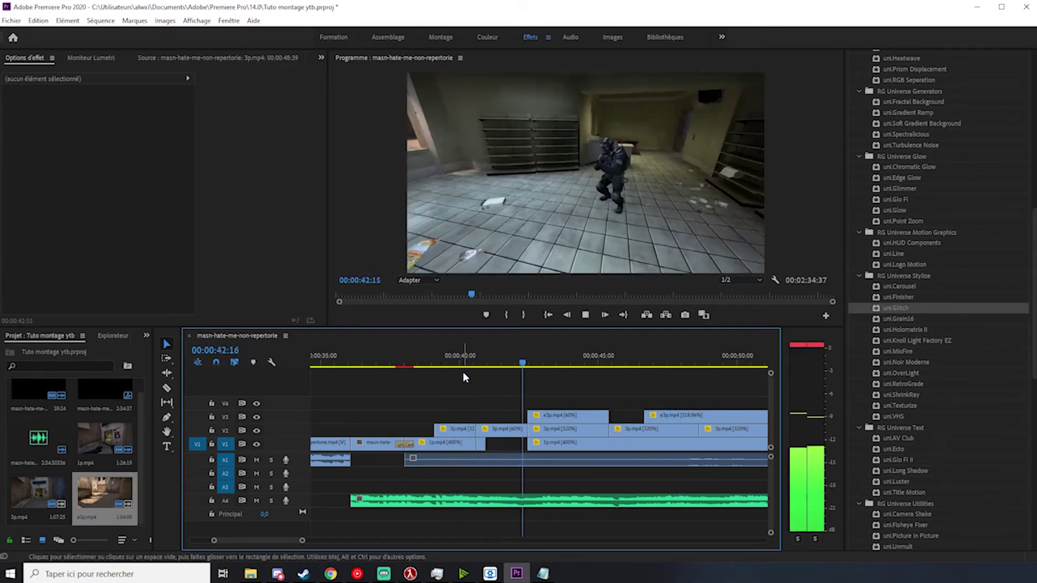
key("space")
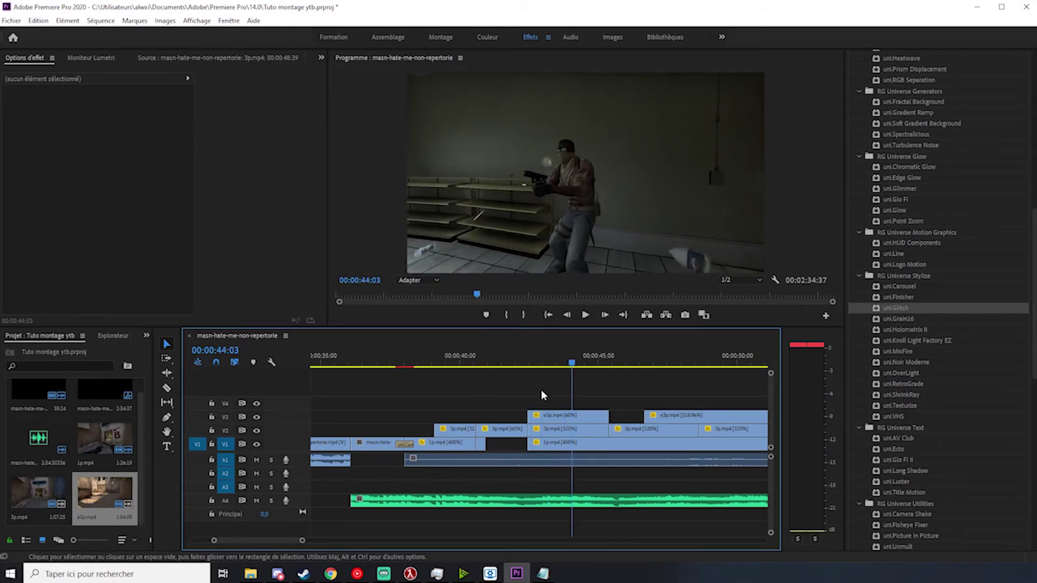
Step: Add an empty text layer on track V4 and move it to start at about 00:00:40:36
left_click(548, 361)
left_click(486, 361)
key("space")
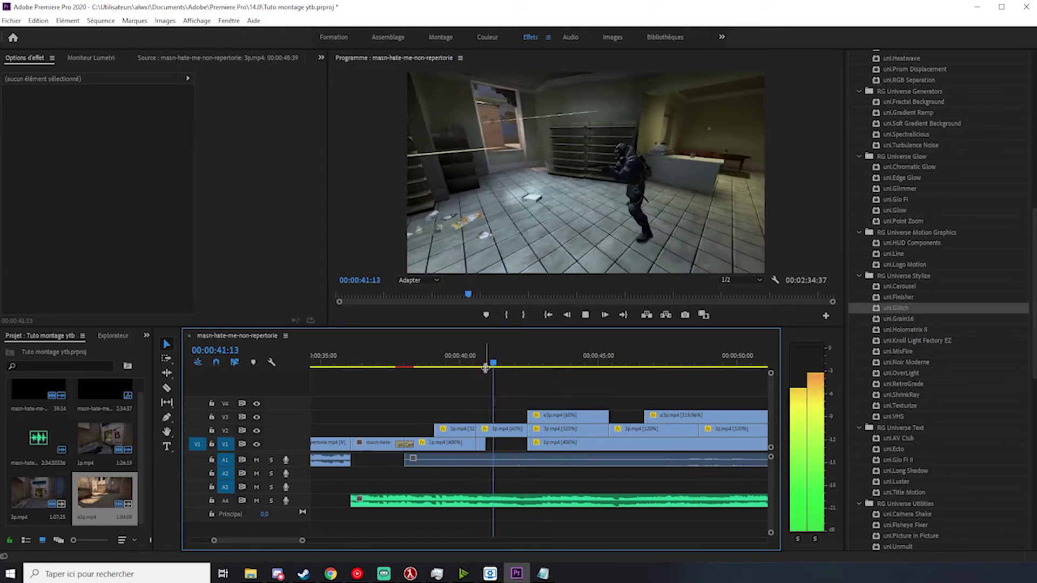
key("space")
key("t")
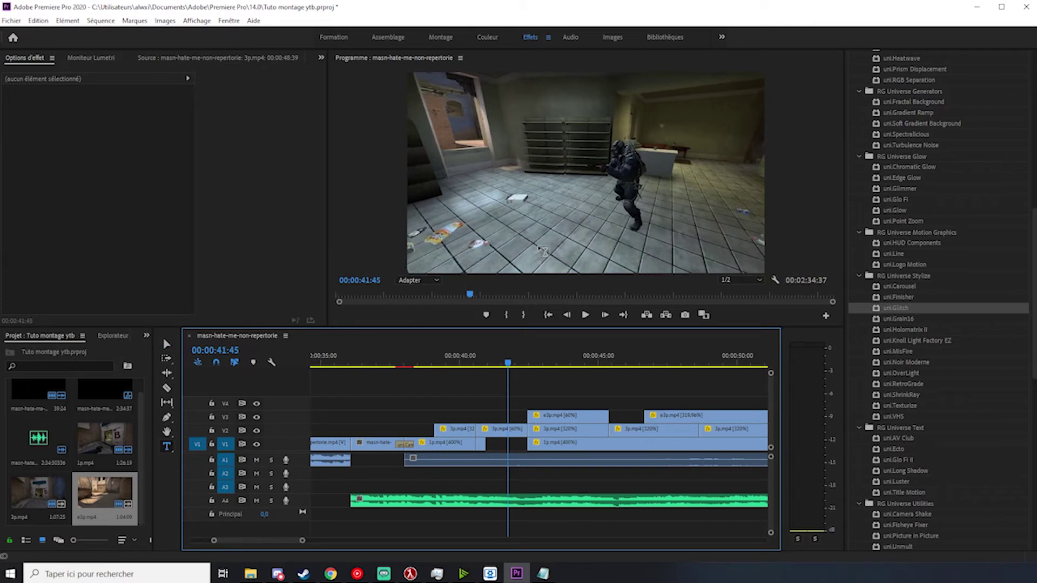
left_click(482, 144)
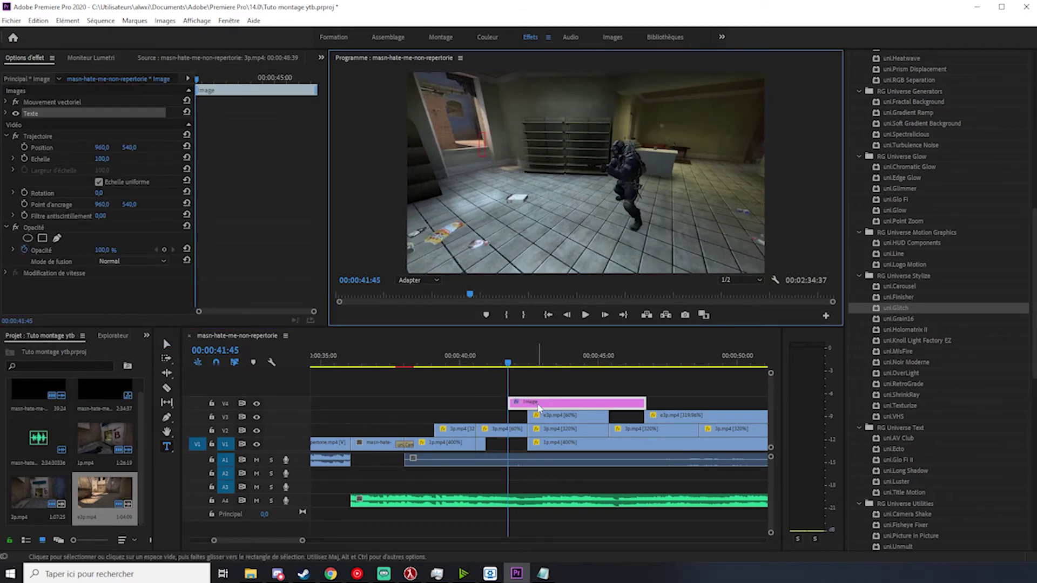
left_click_drag(539, 406, 506, 405)
Step: Play through the footage under the text clip and enter HATE ME in the text layer at 00:00:41:13
left_click(474, 357)
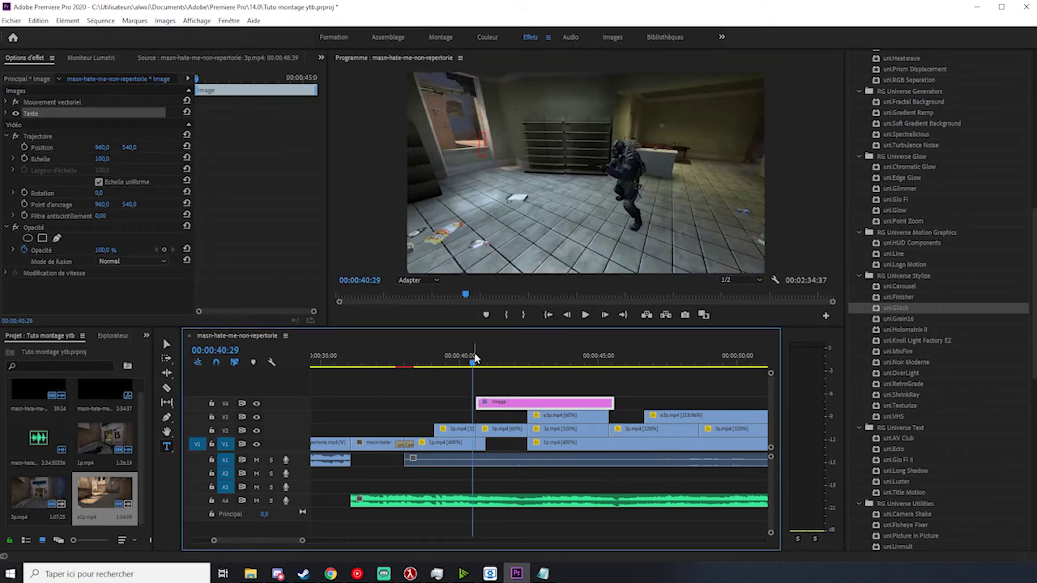
key("space")
key("space")
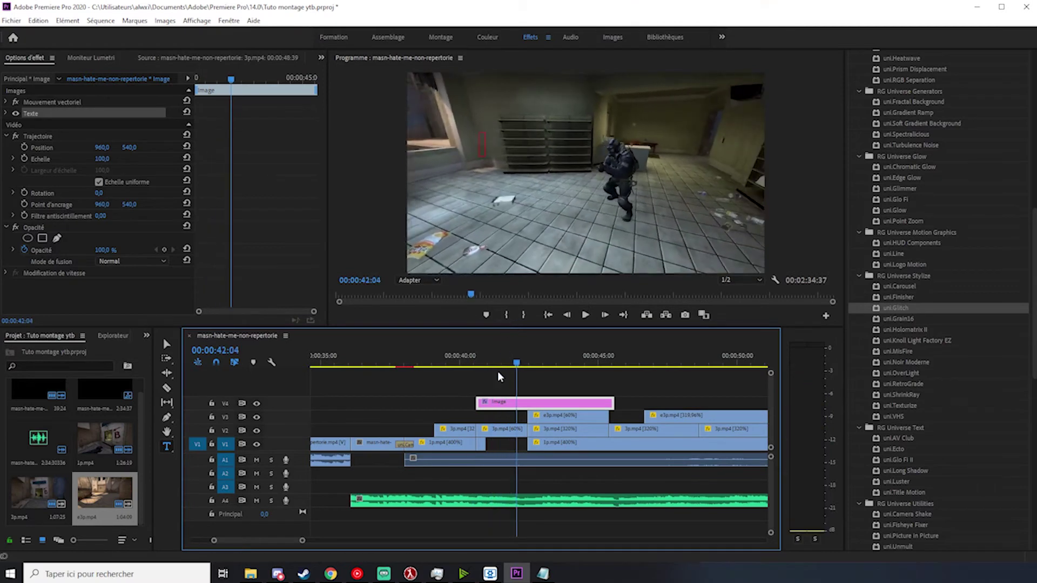
left_click(472, 357)
key("space")
left_click(445, 357)
key("space")
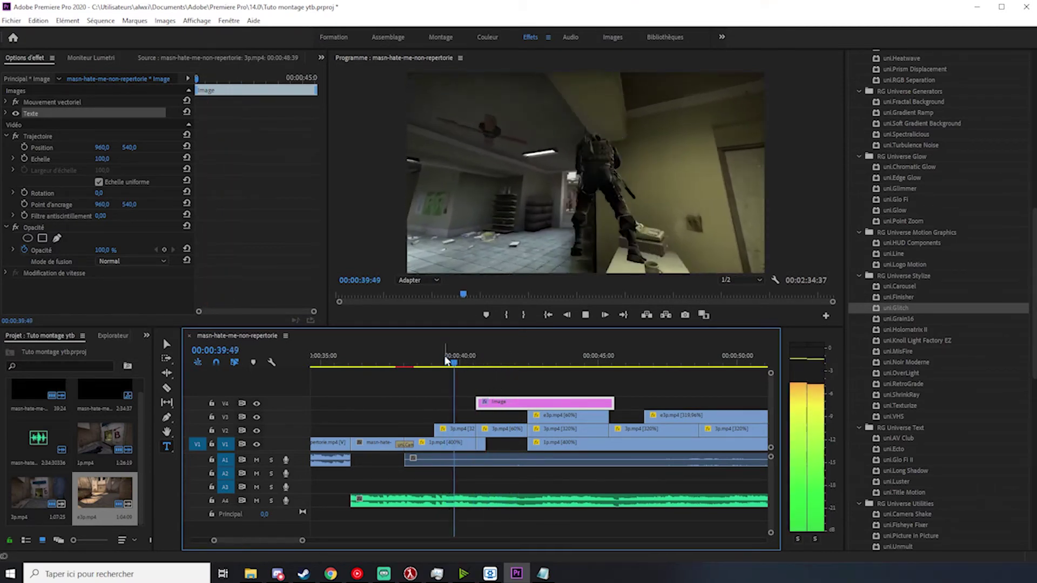
key("space")
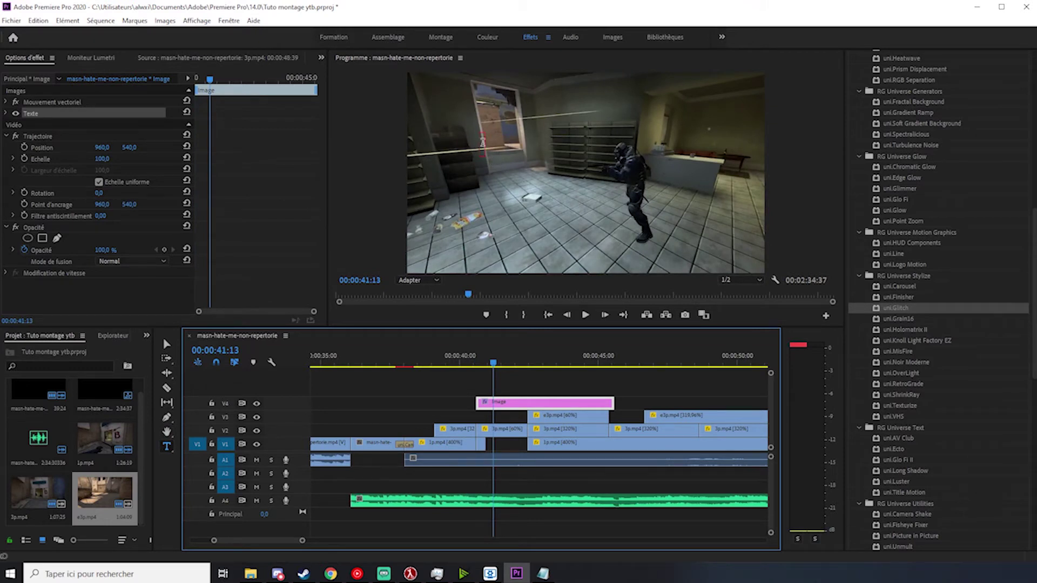
left_click(483, 141)
type("HATE ME")
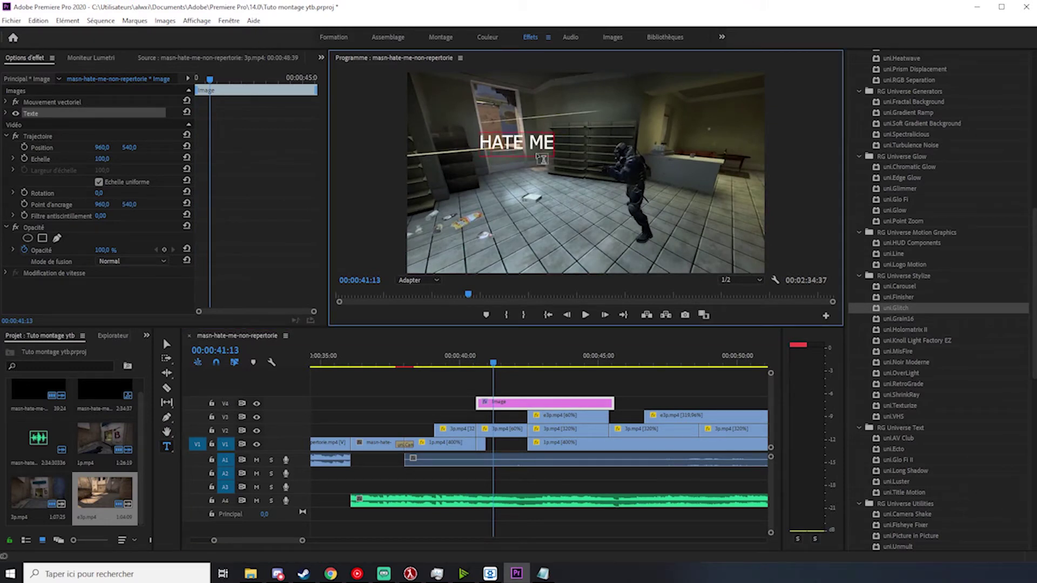
Step: Set the HATE ME text's font to LEMON MILK and its size to 144
key("ctrl+a")
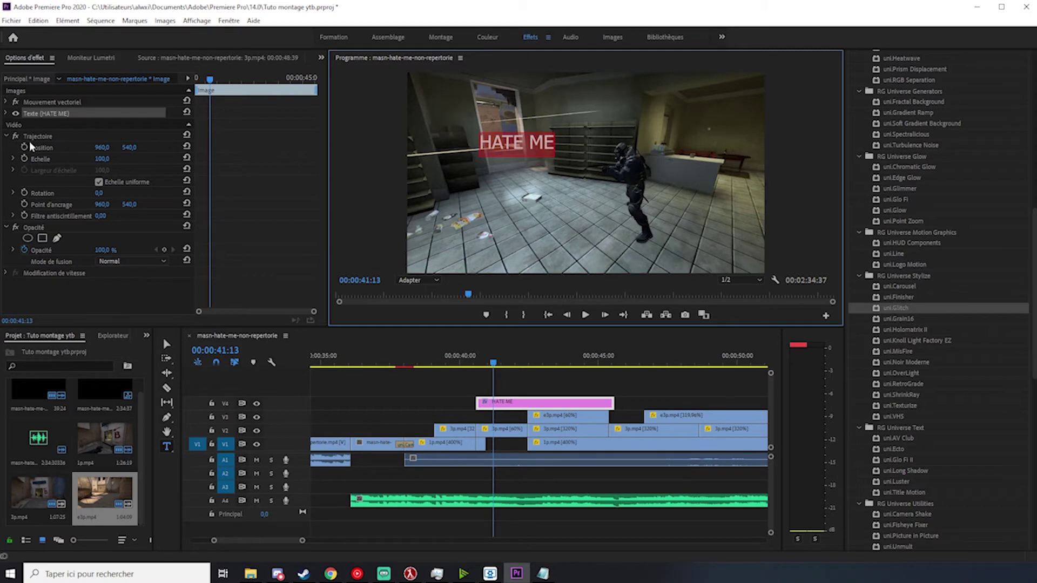
left_click(6, 114)
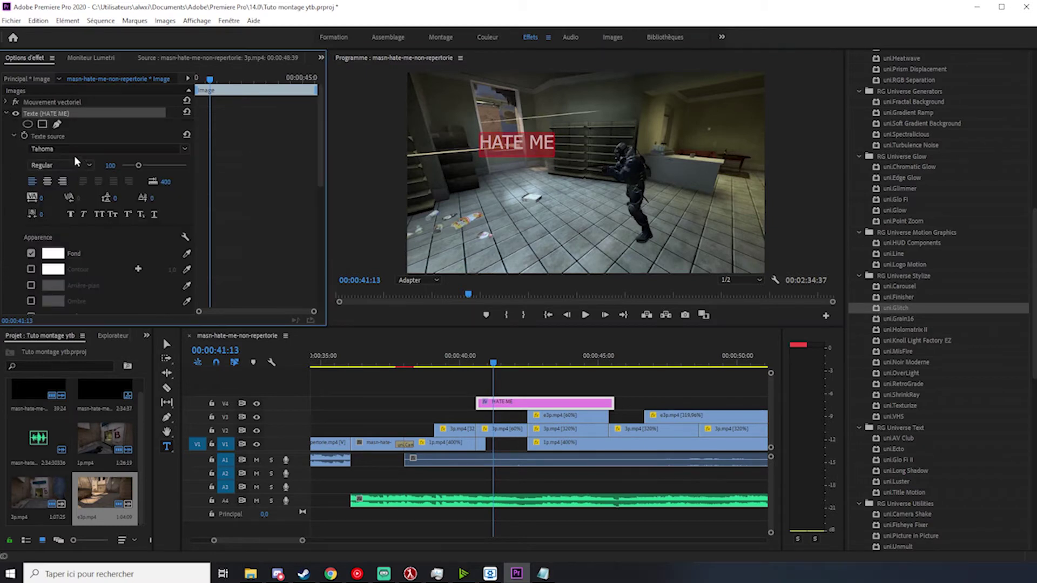
left_click(181, 148)
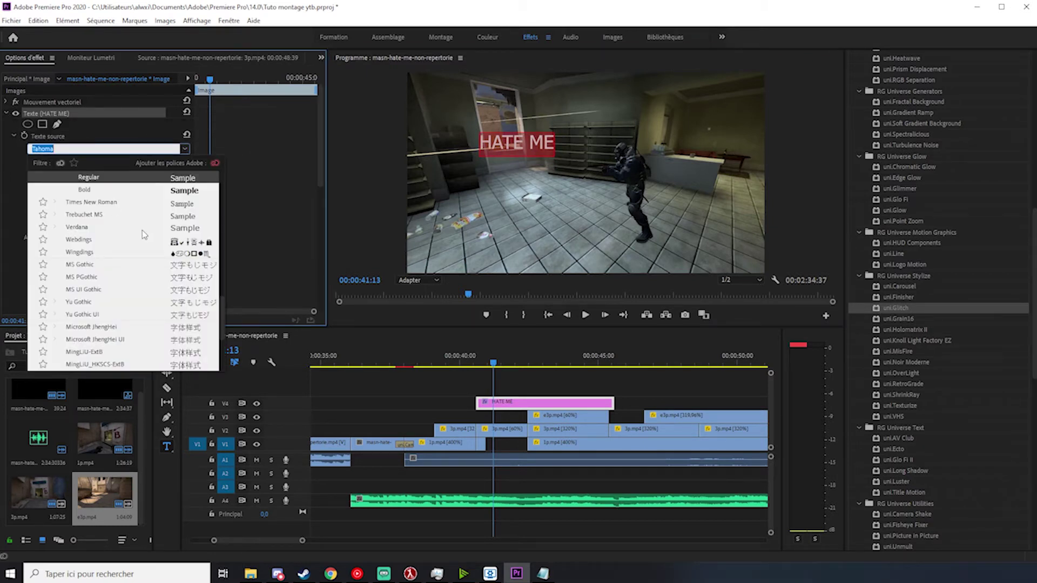
type("LEMON")
left_click(125, 178)
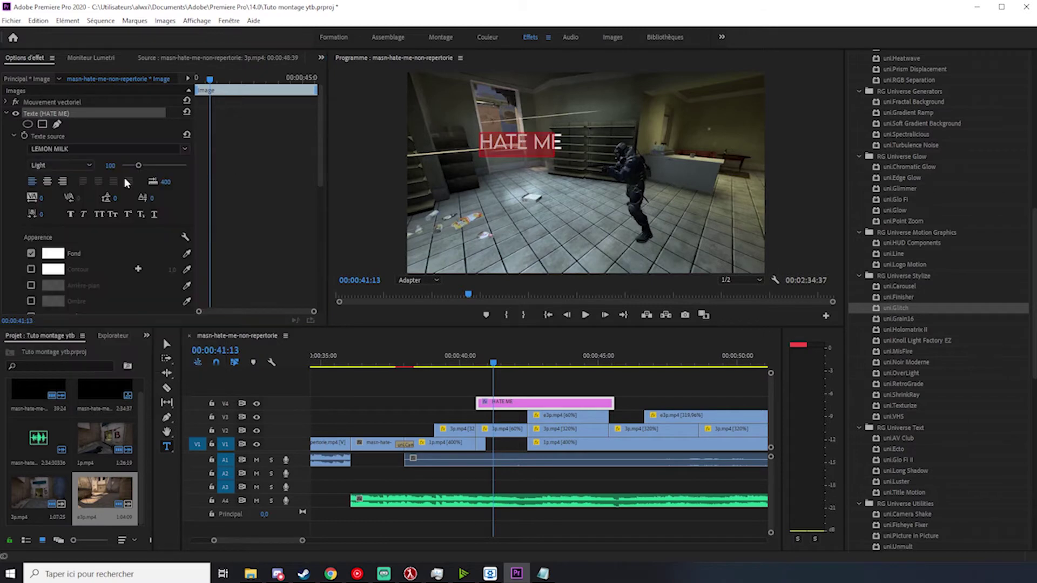
left_click(566, 150)
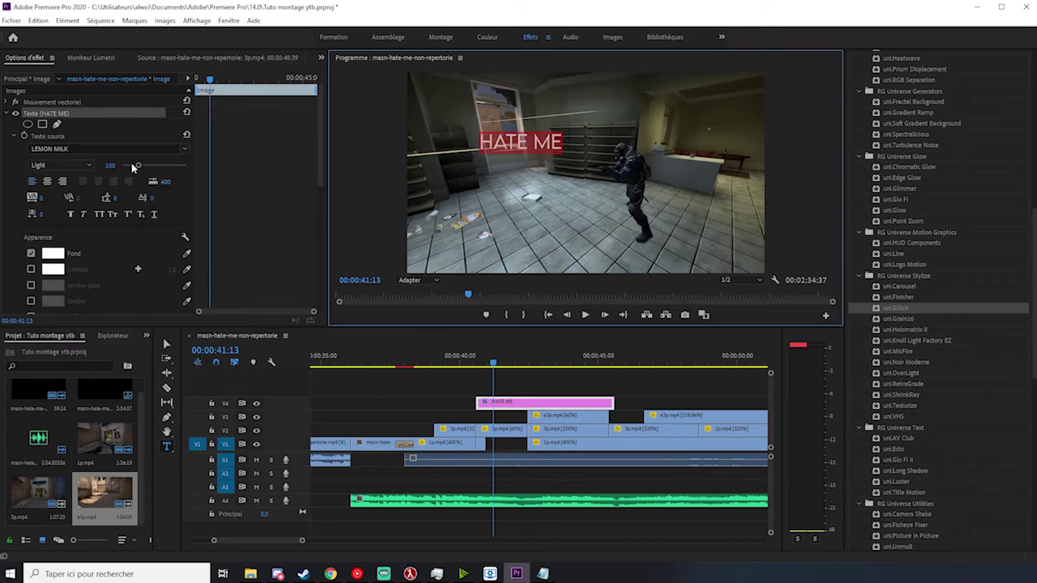
left_click_drag(138, 166, 146, 168)
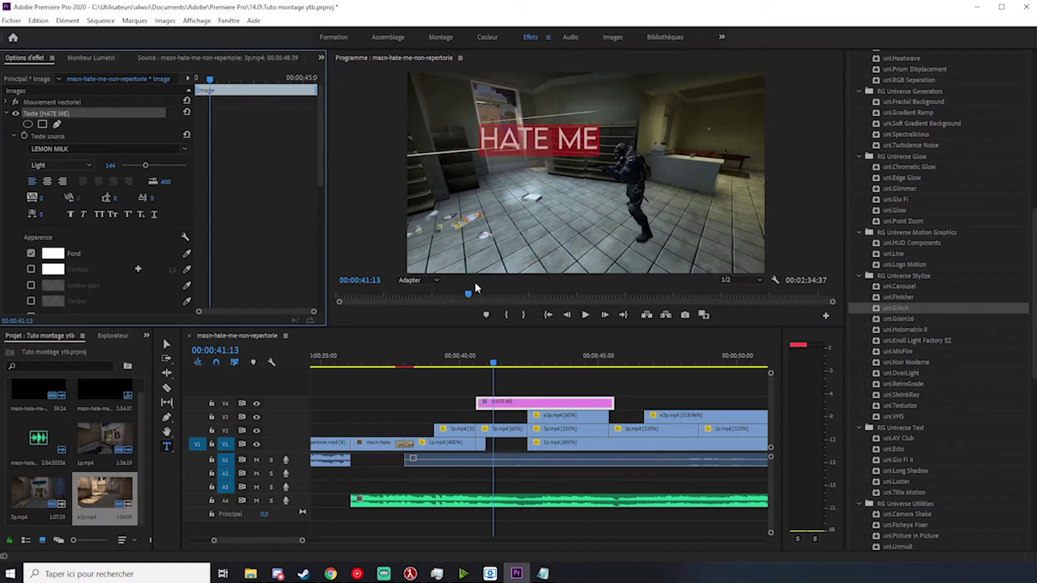
Step: Clear the effects filter and browse the Presets, Préconfigurations and Effets vidéo folders for a text transition
scroll(953, 224, "up", 15)
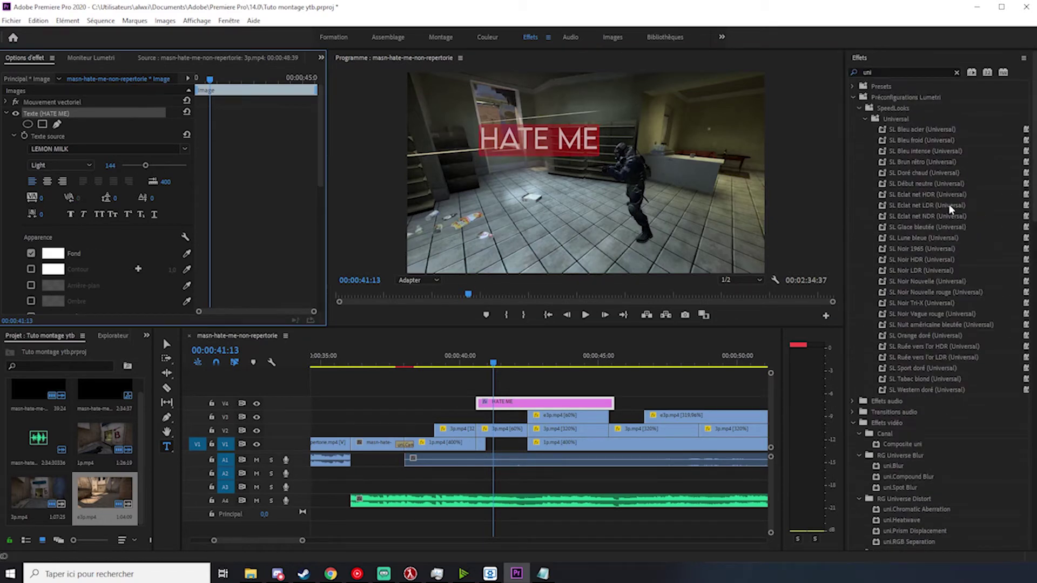
left_click(957, 72)
left_click(852, 97)
left_click(852, 97)
left_click(851, 86)
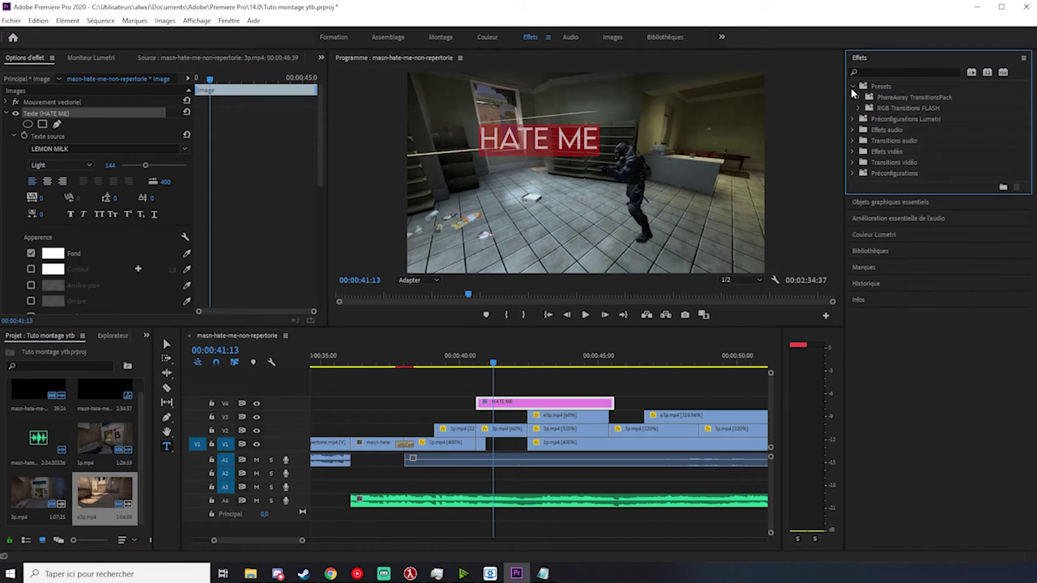
left_click(858, 108)
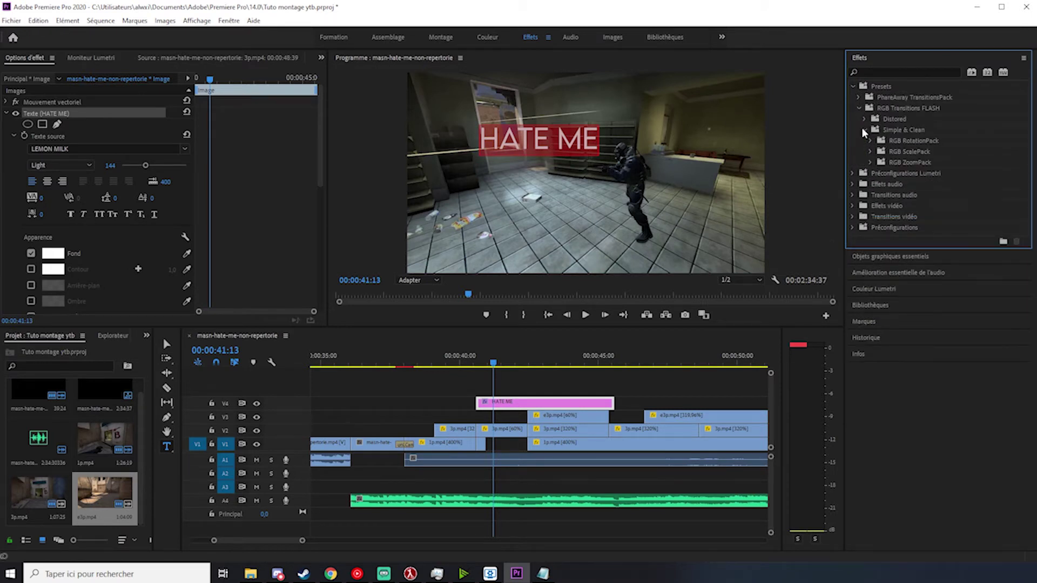
left_click(864, 119)
left_click(864, 119)
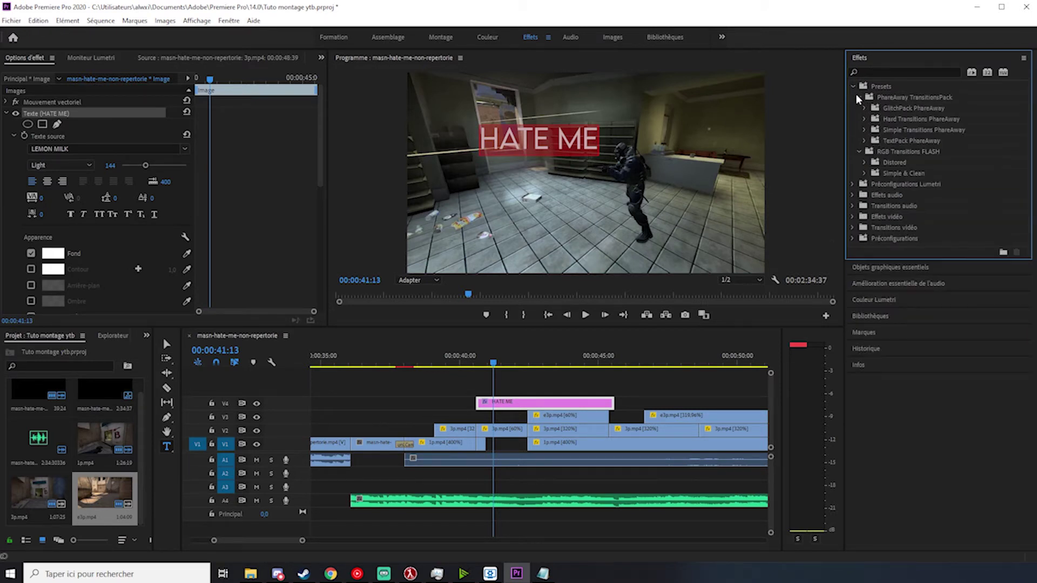
left_click(852, 86)
left_click(852, 151)
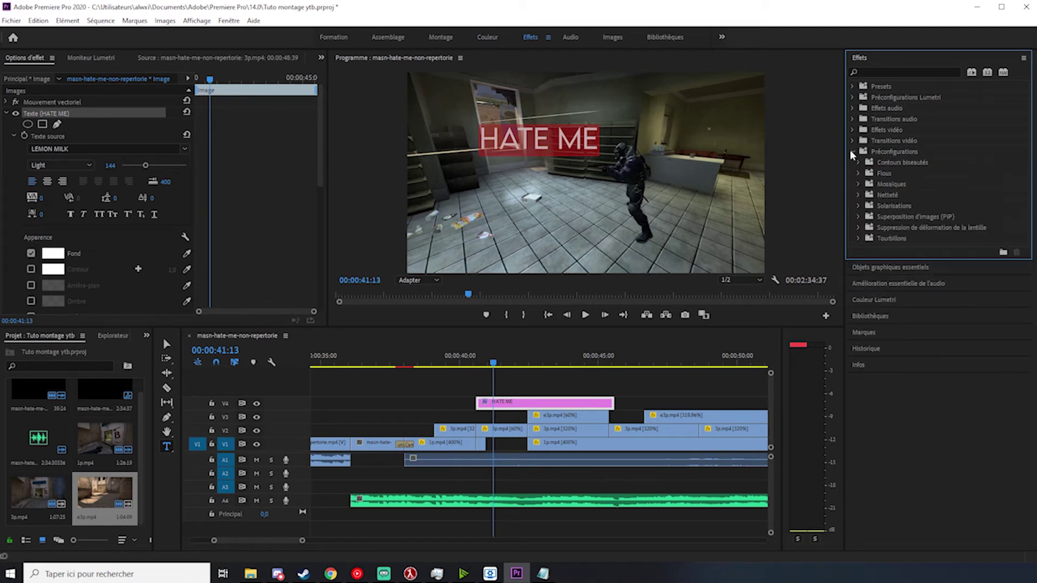
left_click(852, 152)
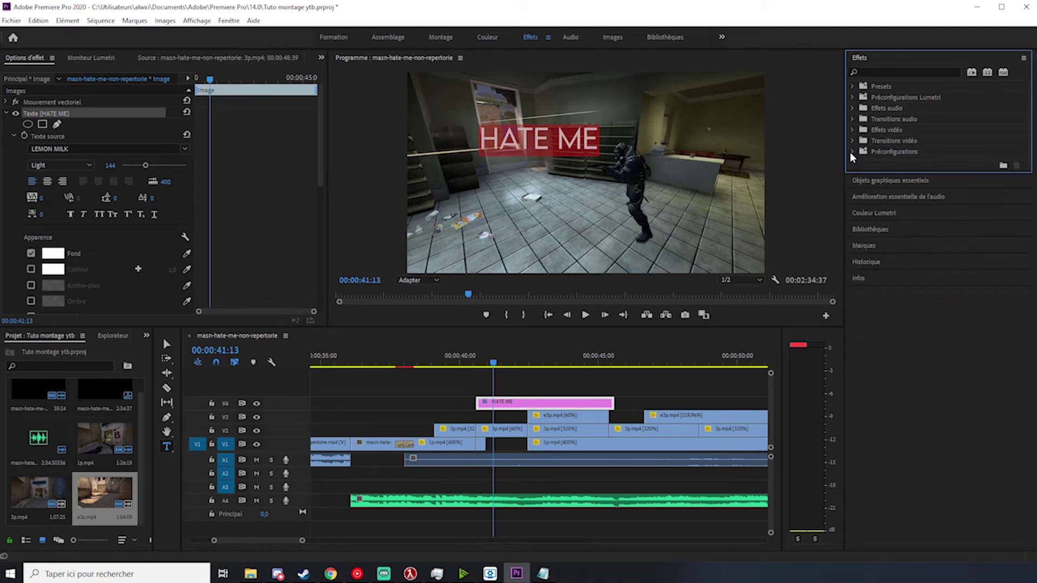
left_click(852, 130)
left_click(853, 130)
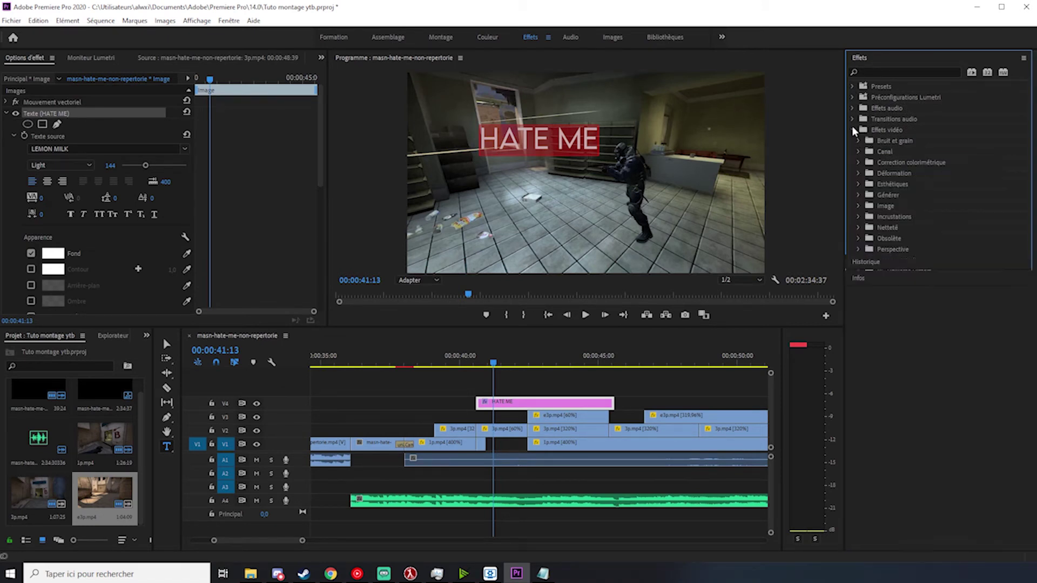
Step: Search the effects for TRANSITION and look through the listed transition presets
left_click(896, 72)
type("TRANSITION")
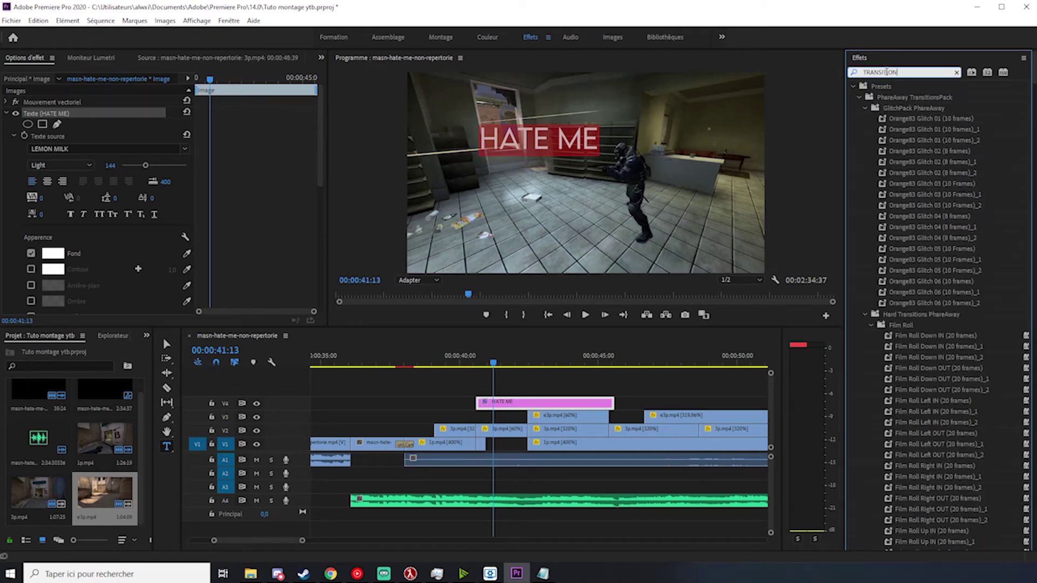
scroll(954, 295, "down", 15)
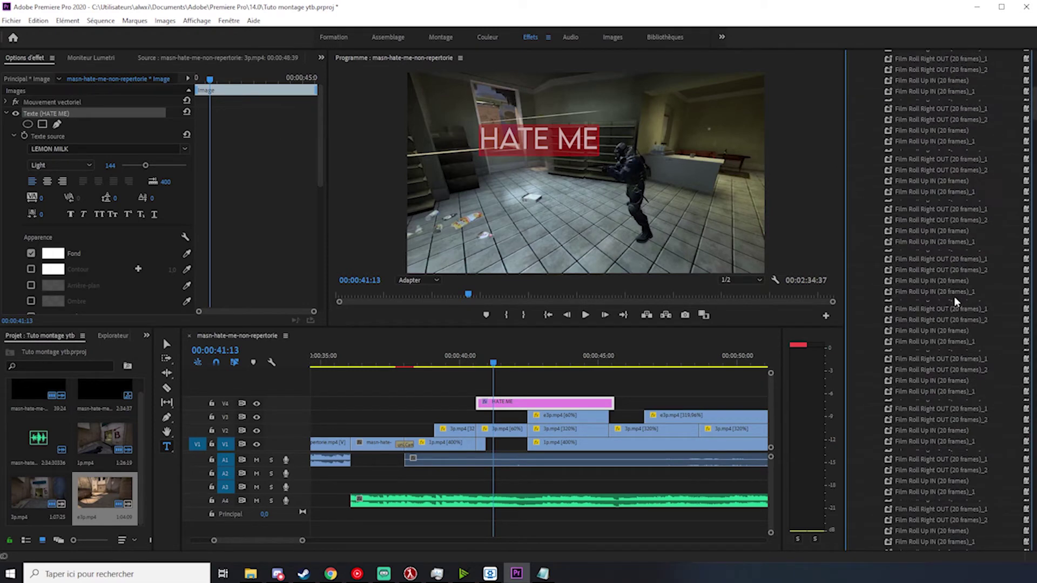
left_click(952, 232)
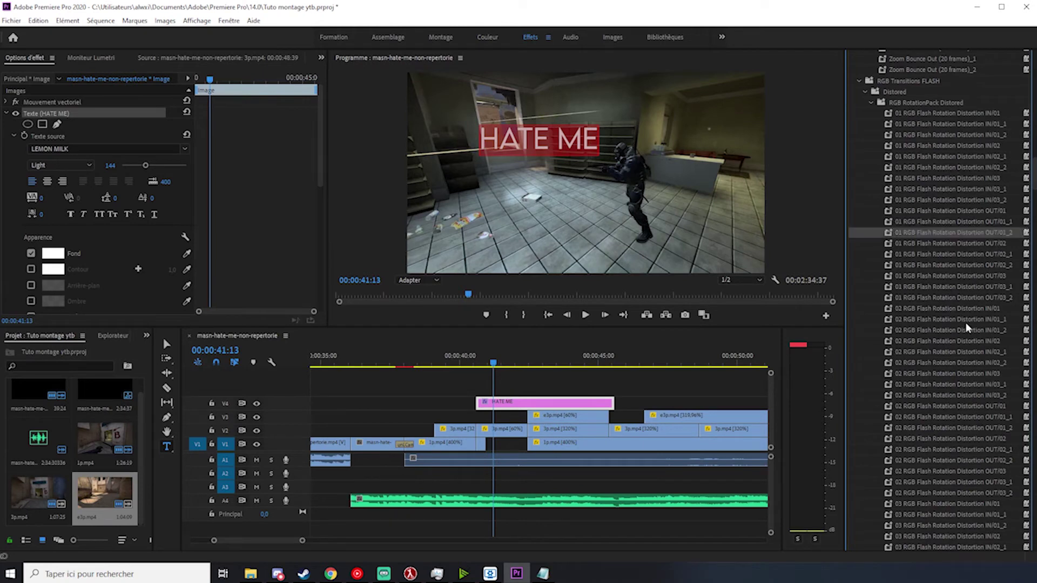
scroll(977, 313, "up", 15)
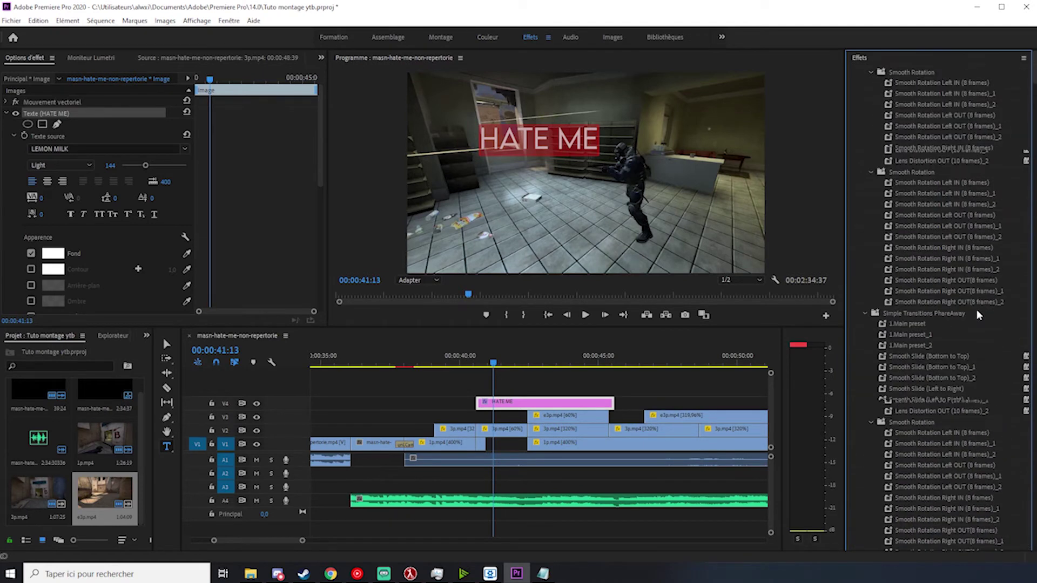
type("TRANSITION")
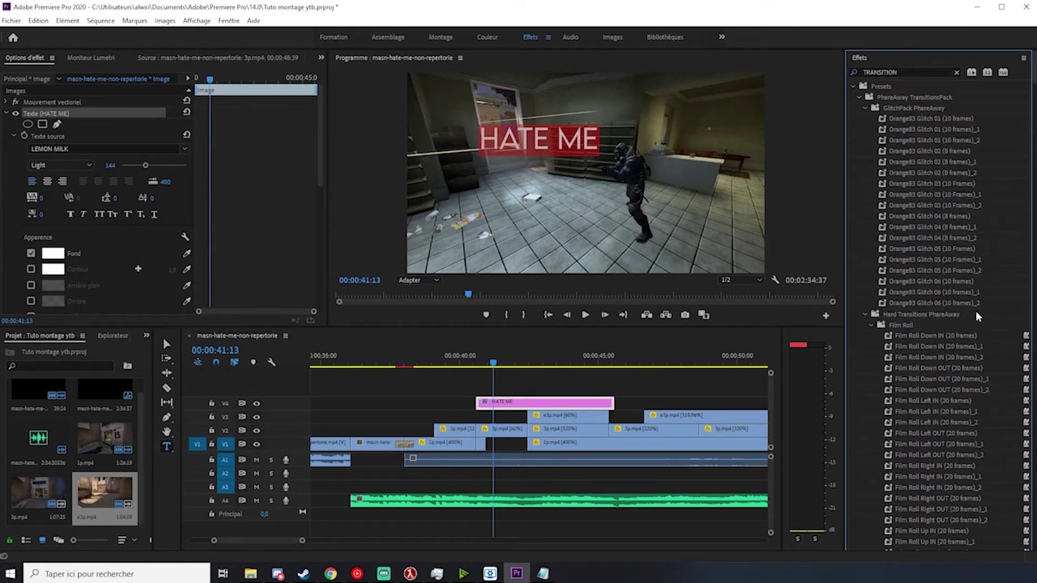
Step: Filter the effects by uni and apply uni.Camera Shake Transition to the start of the HATE ME clip
left_click(956, 73)
left_click(895, 71)
type("uni")
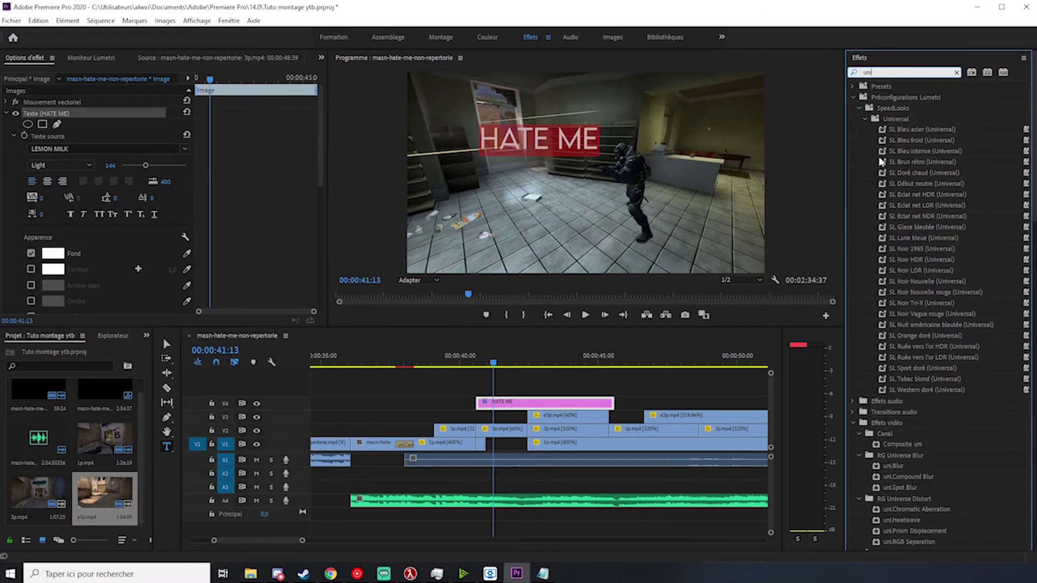
scroll(928, 289, "down", 10)
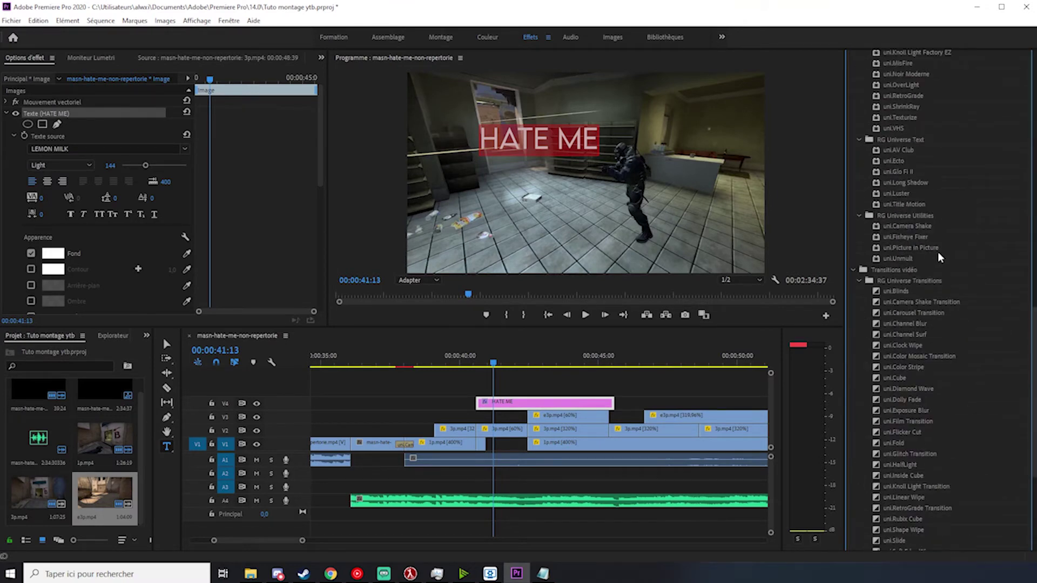
scroll(937, 251, "up", 5)
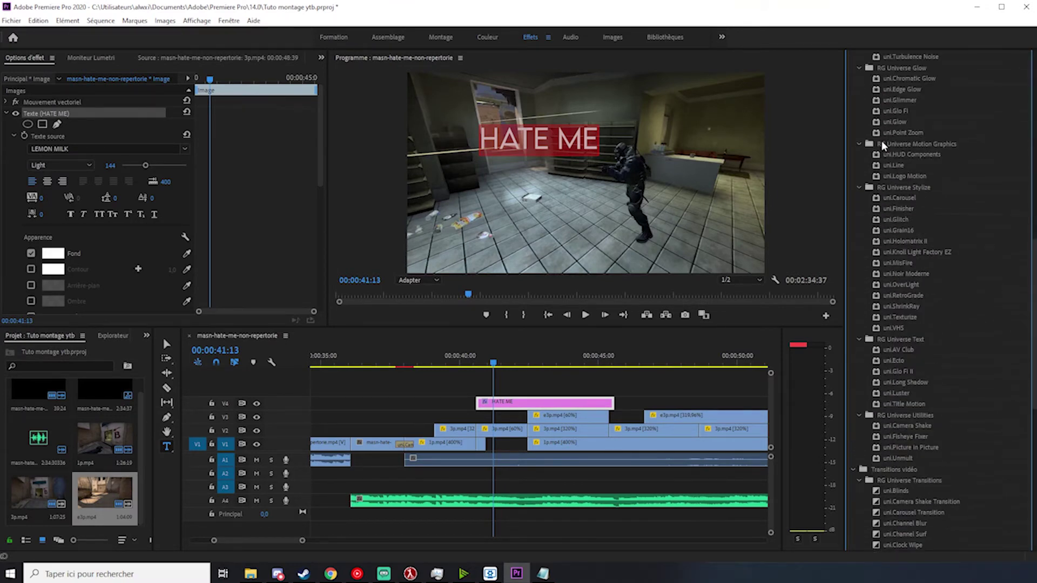
left_click(900, 209)
scroll(941, 299, "down", 3)
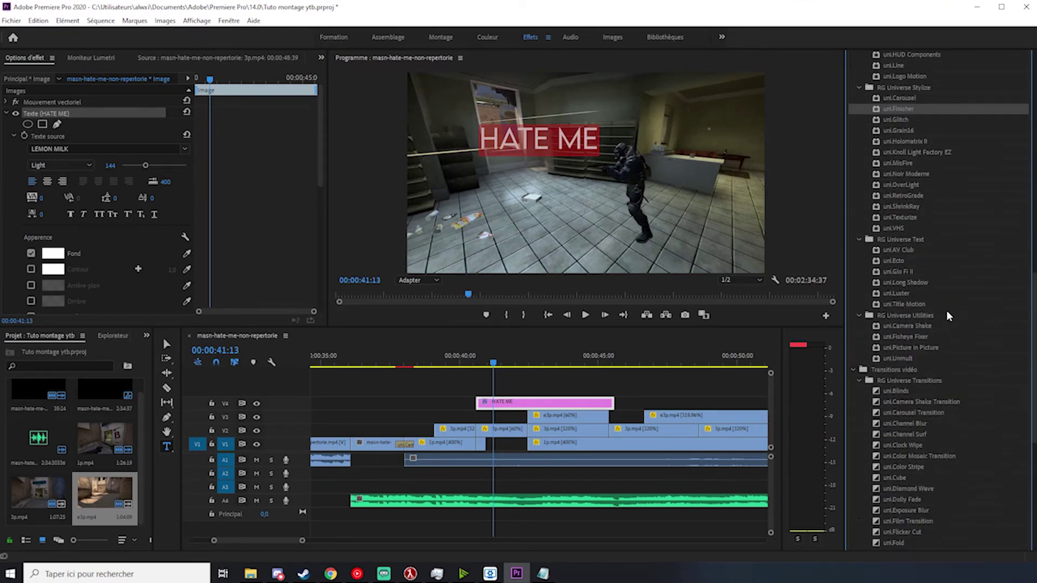
scroll(947, 312, "down", 5)
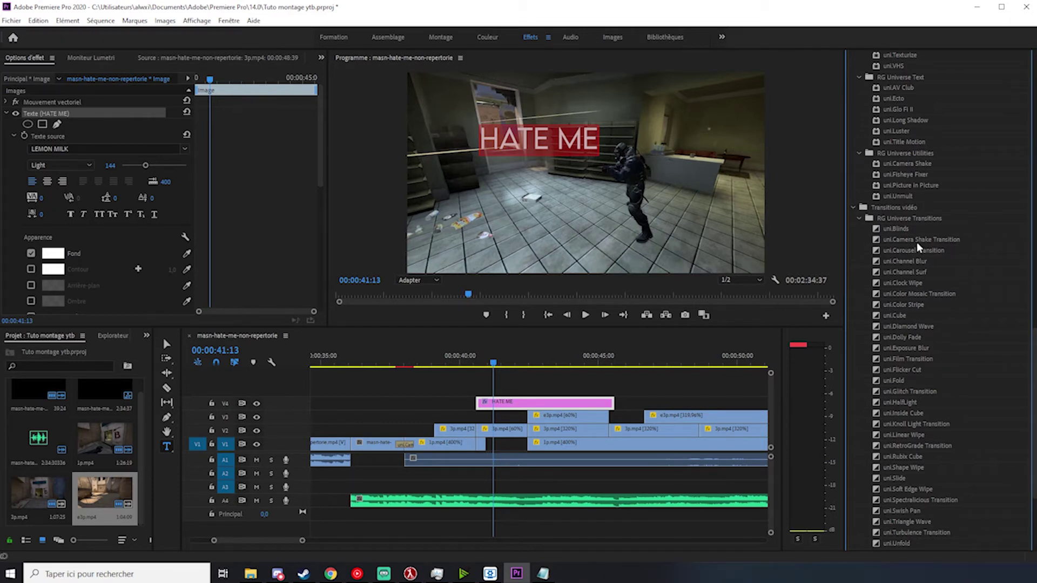
left_click_drag(916, 241, 483, 404)
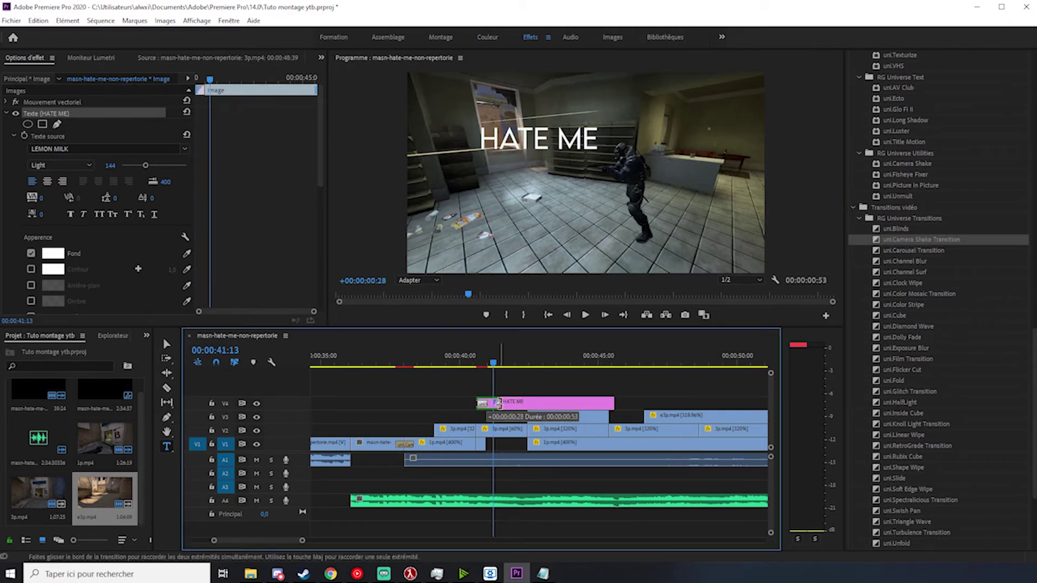
Step: Lengthen the camera shake transition to 00:00:01:14 and cut the HATE ME clip at 00:00:41:50
left_click(497, 404)
mouse_move(499, 360)
left_mouse_down()
mouse_move(478, 360)
mouse_move(511, 358)
left_mouse_up()
key("c")
left_click(511, 400)
key("v")
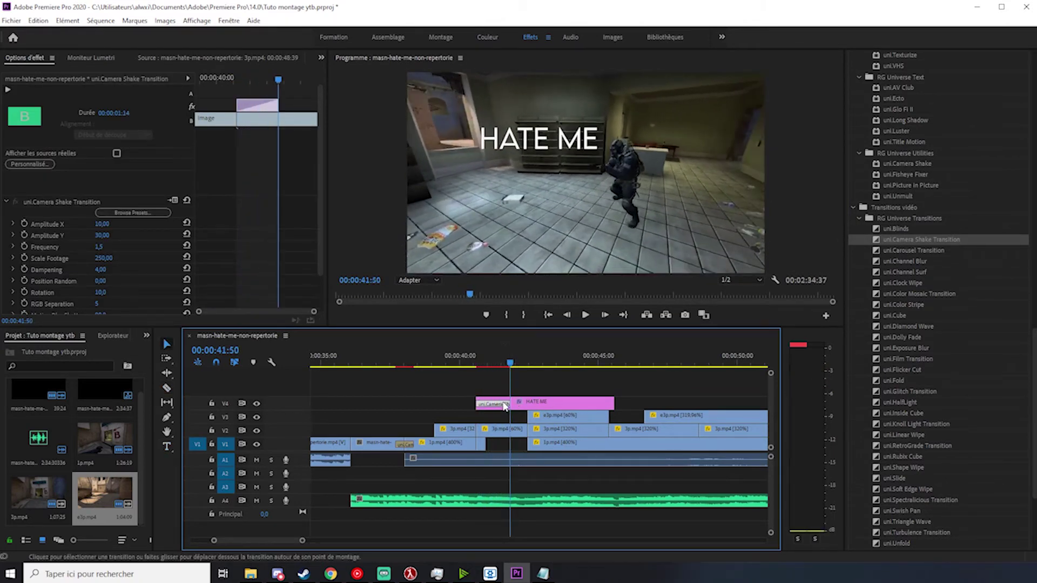
Step: Keyframe the opacity of the first HATE ME segment from 0% at 00:00:40:36 to 100% at 00:00:41:50 and preview the fade-in
left_click(501, 400)
left_click_drag(231, 79, 101, 123)
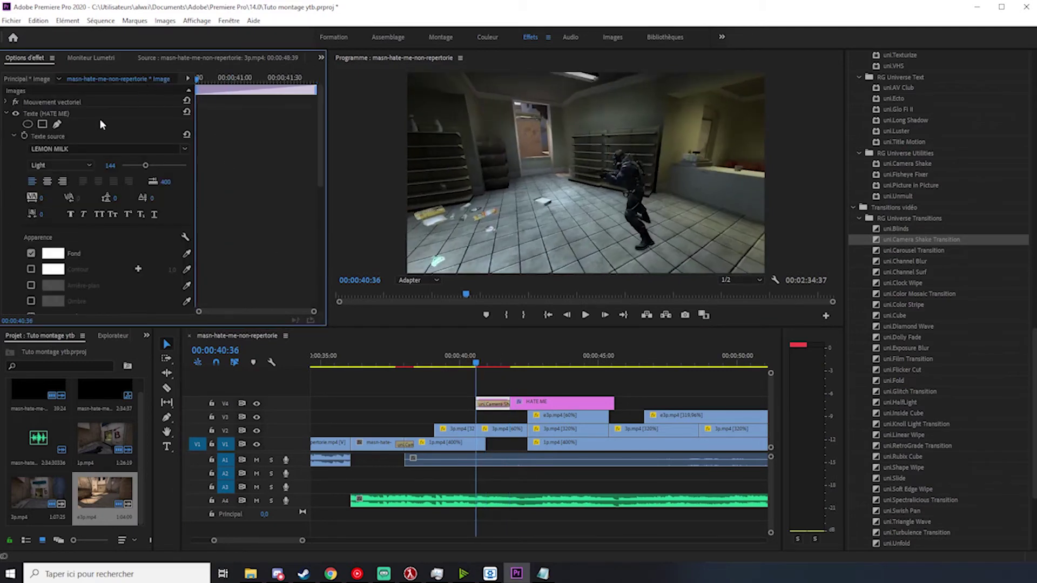
left_click(6, 113)
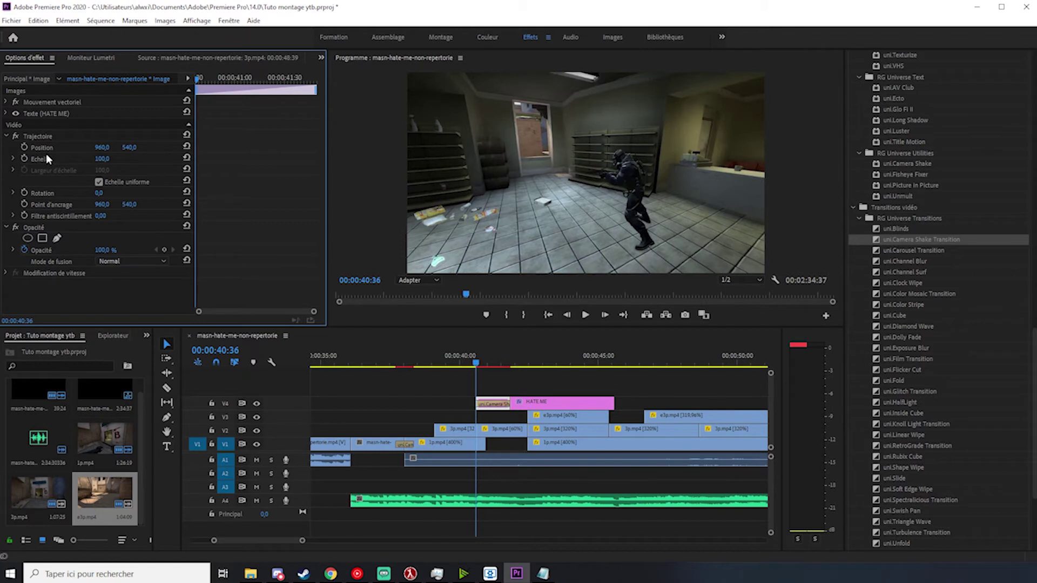
left_click(164, 250)
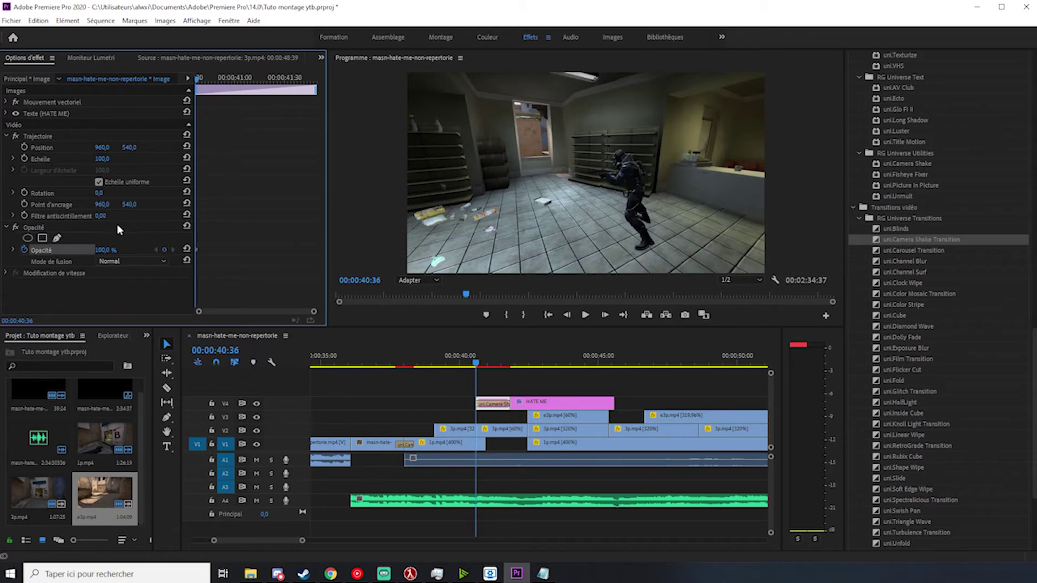
left_click_drag(301, 93, 318, 111)
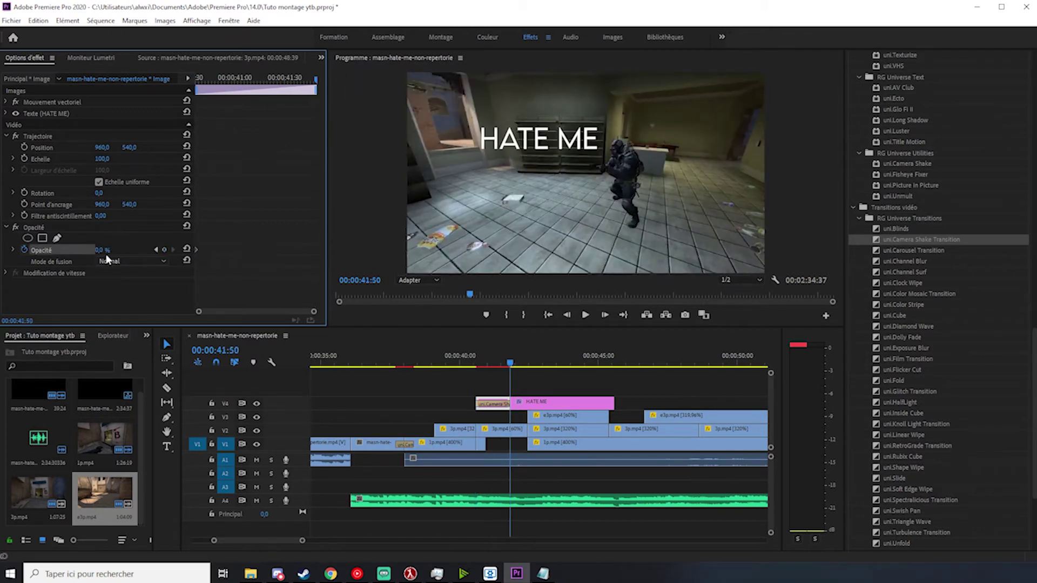
left_click(468, 360)
key("space")
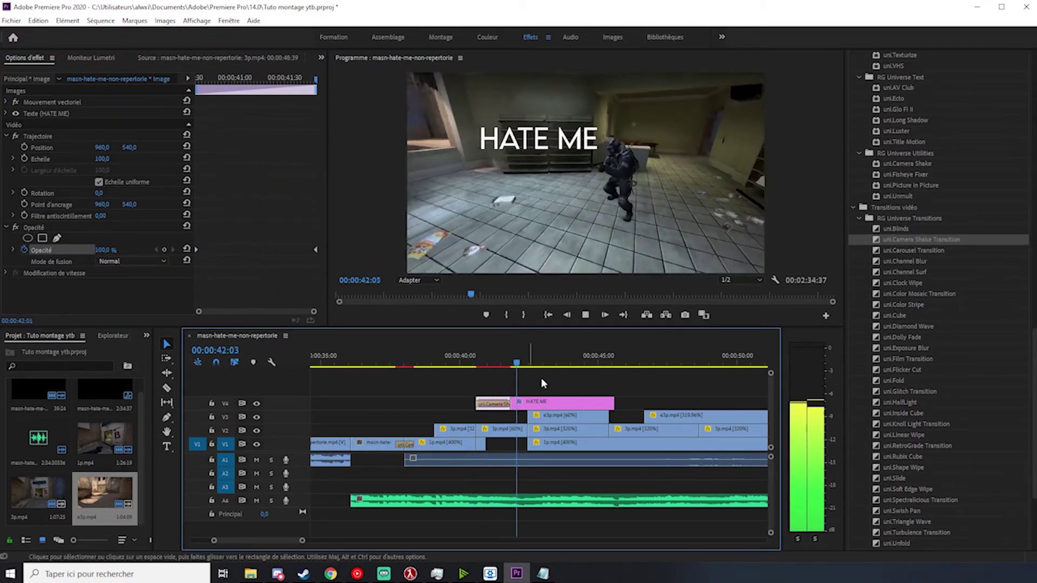
key("space")
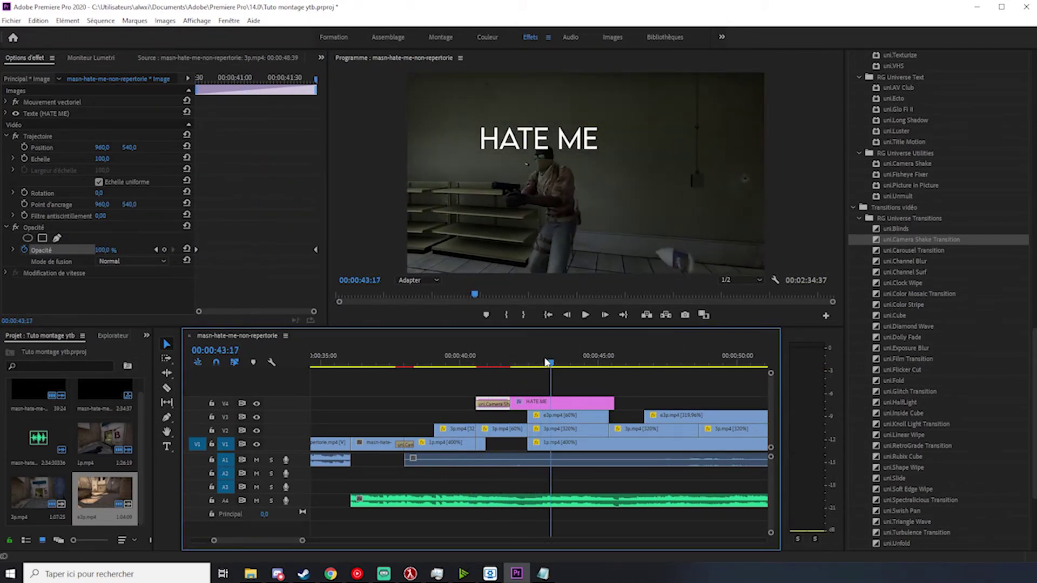
Step: Cut the HATE ME clip at 00:00:42:43 and delete the part after the cut
left_click_drag(547, 362, 528, 361)
key("c")
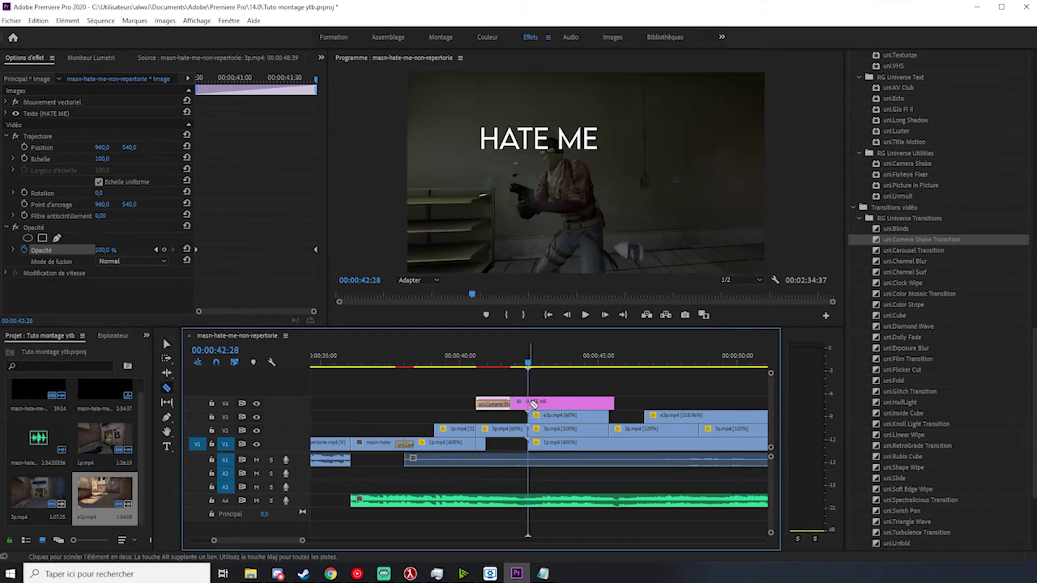
left_click(535, 363)
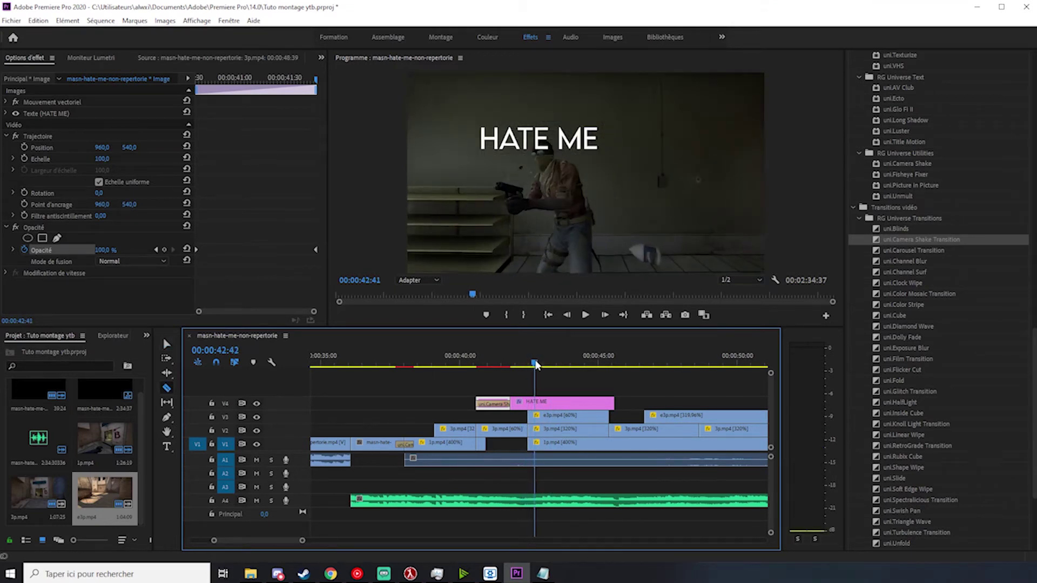
left_click(535, 402)
key("v")
left_click(549, 402)
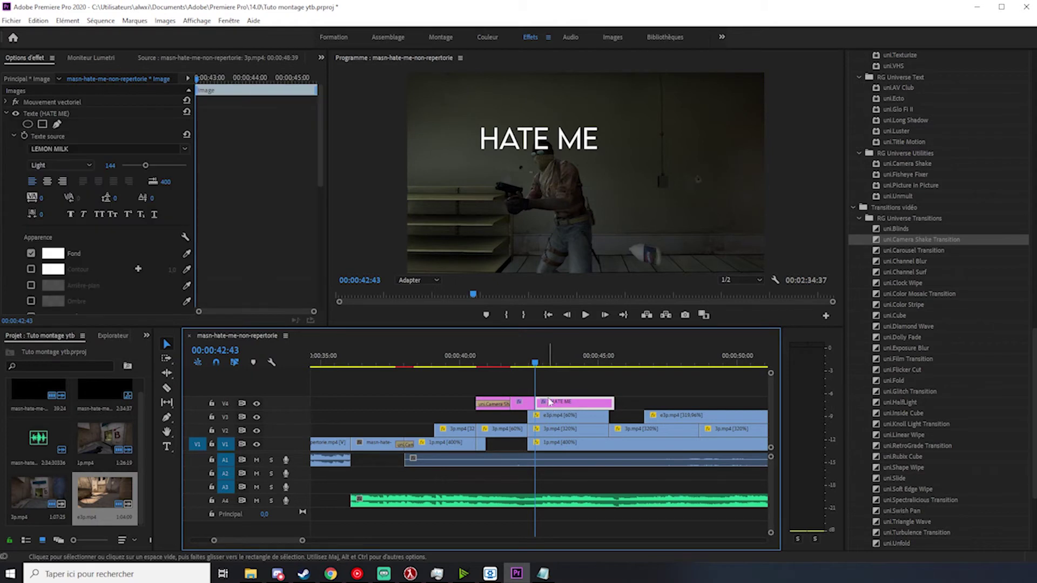
key("Delete")
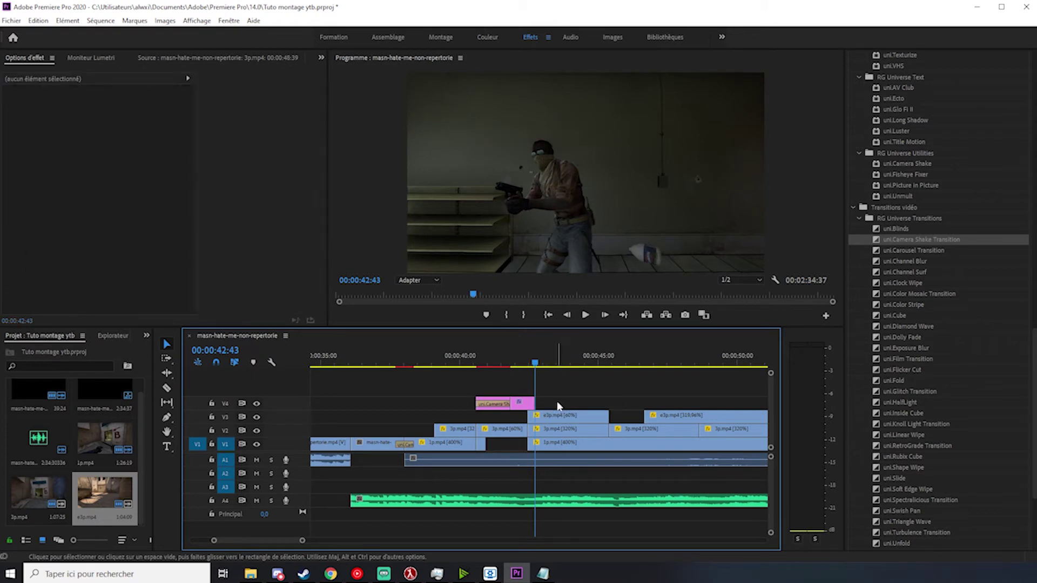
Step: Try uni.Camera Shake Transition on the end of the shortened HATE ME clip and preview it
left_click_drag(933, 239, 524, 405)
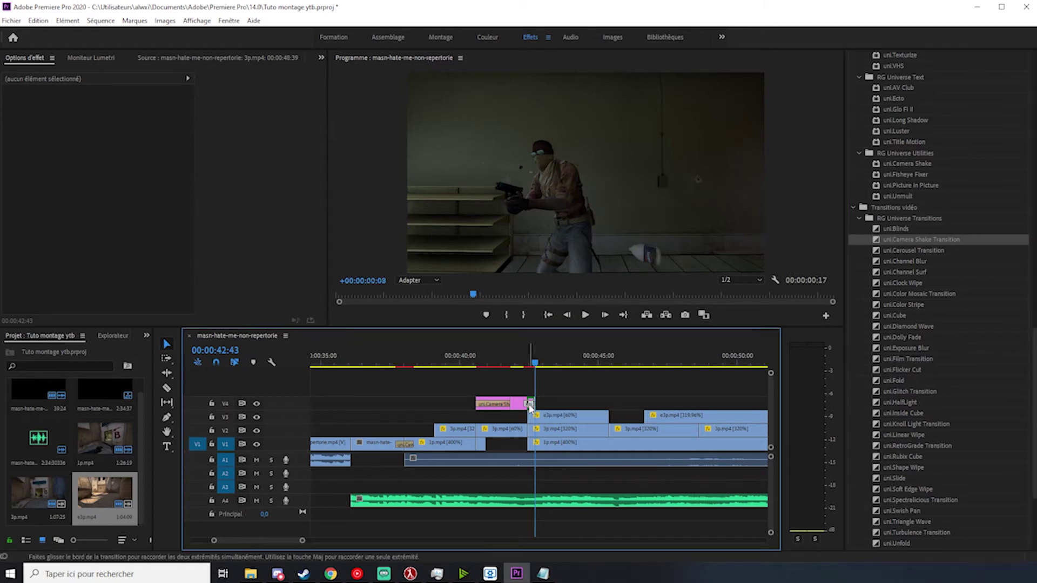
left_click(473, 355)
key("space")
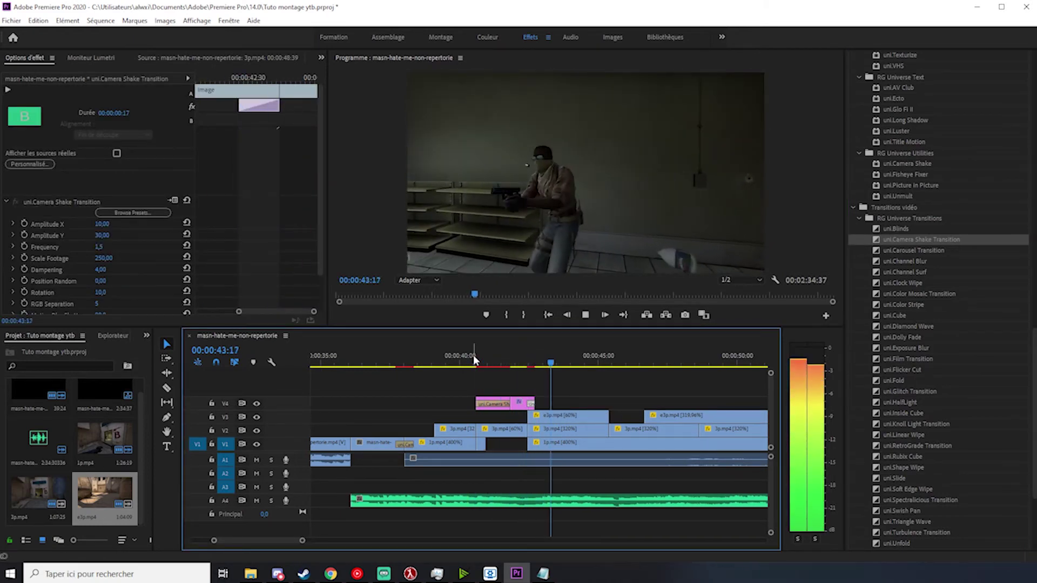
left_click(548, 365)
left_click(526, 363)
key("space")
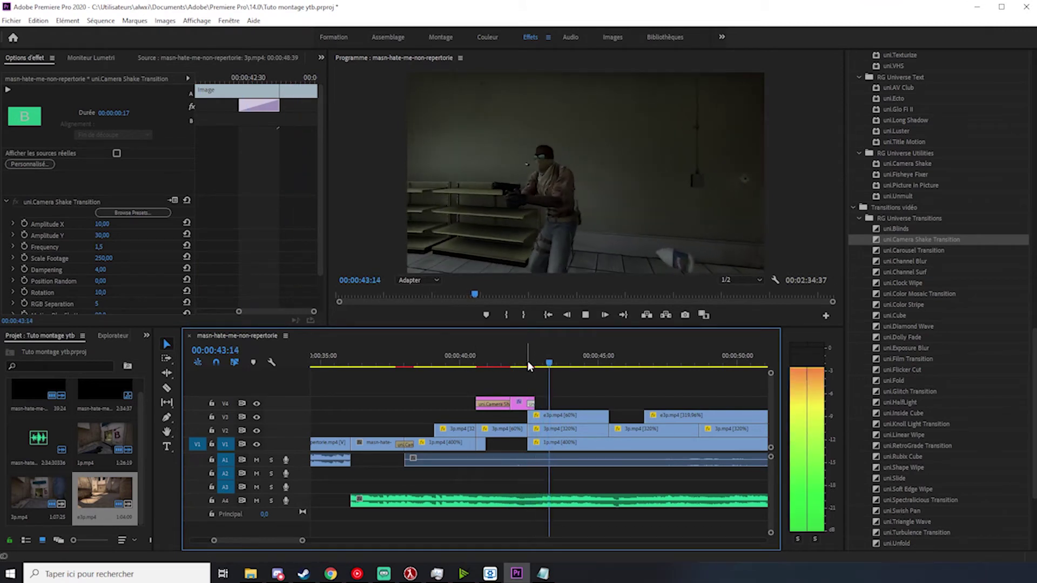
left_click(527, 362)
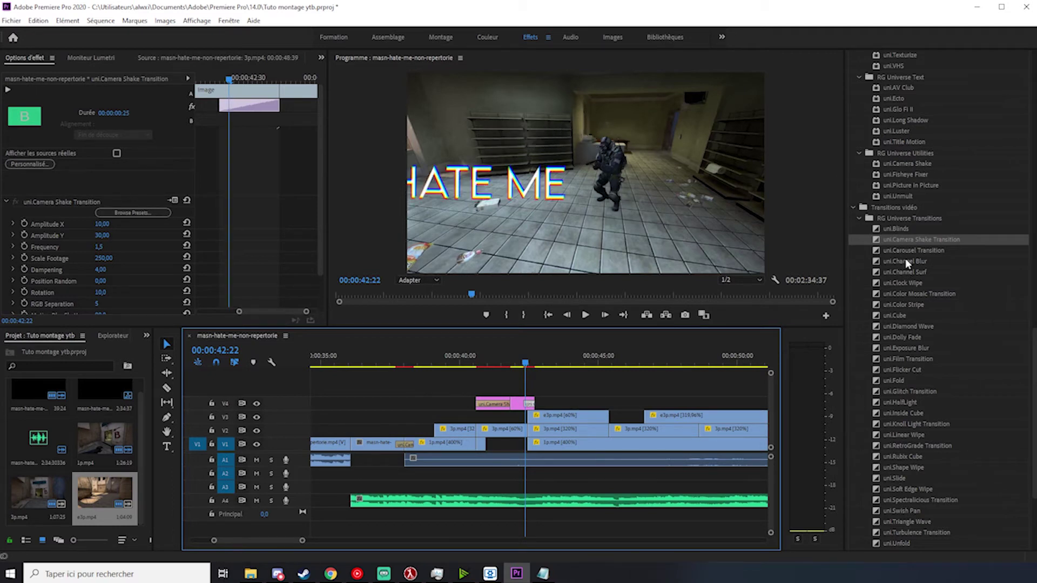
Step: Undo the camera shake at the end of the HATE ME clip, apply uni.Channel Blur there instead and preview it
left_click_drag(905, 260, 531, 405)
key("ctrl+z")
key("ctrl+z")
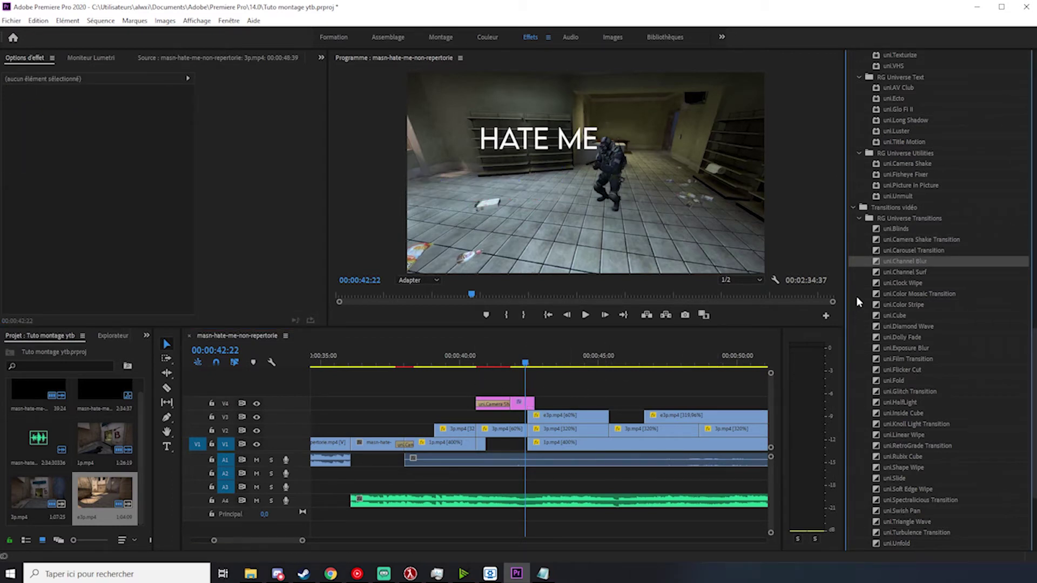
left_click_drag(811, 295, 530, 405)
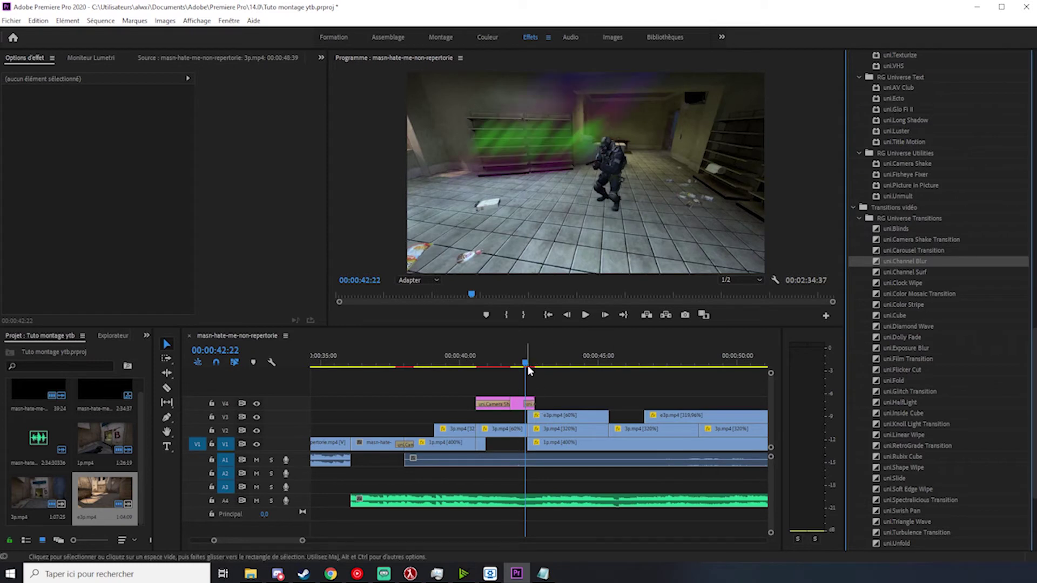
key("space")
key("space")
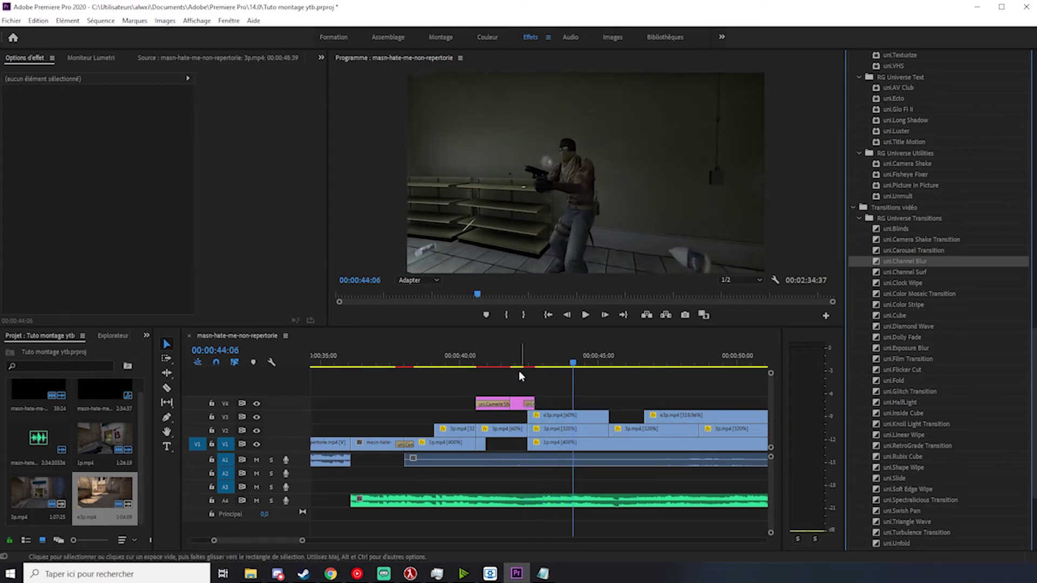
Step: Copy both HATE ME segments with their transitions and paste them on track V4 at 00:00:43:50
left_click_drag(510, 380, 528, 403)
left_click_drag(573, 363, 566, 364)
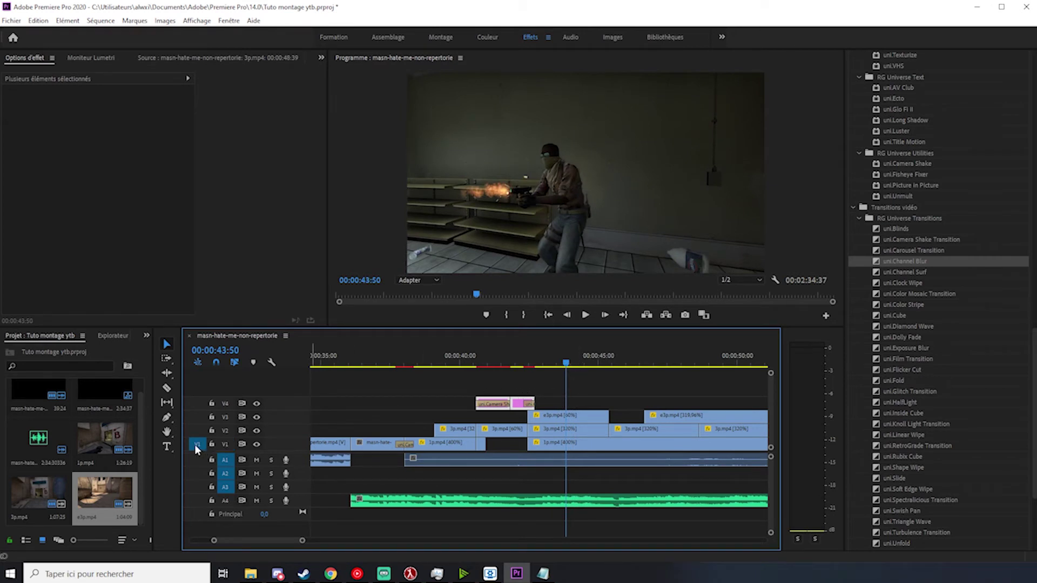
left_click(198, 444)
left_click(226, 403)
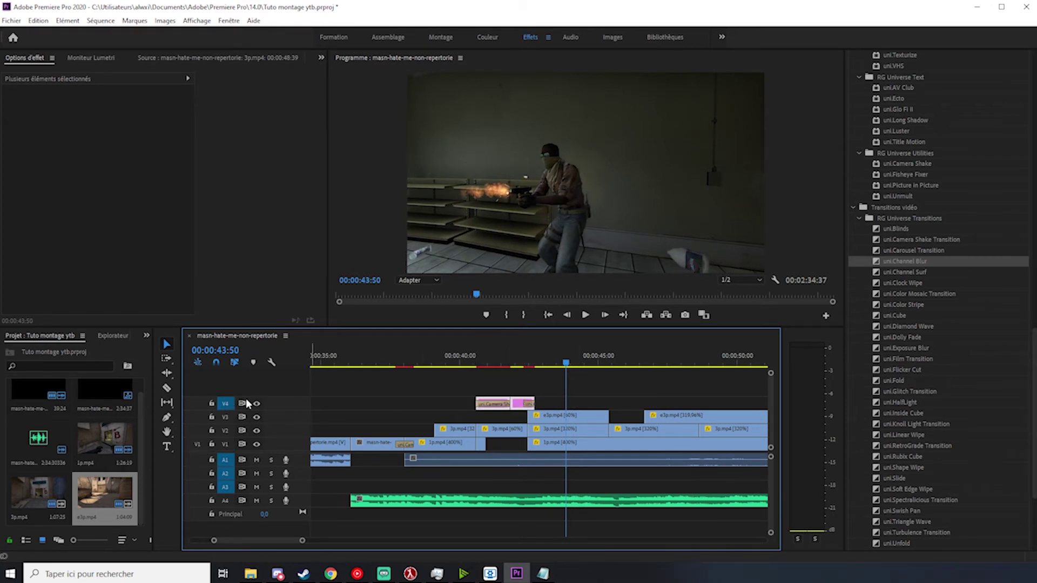
key("ctrl+v")
left_click(572, 383)
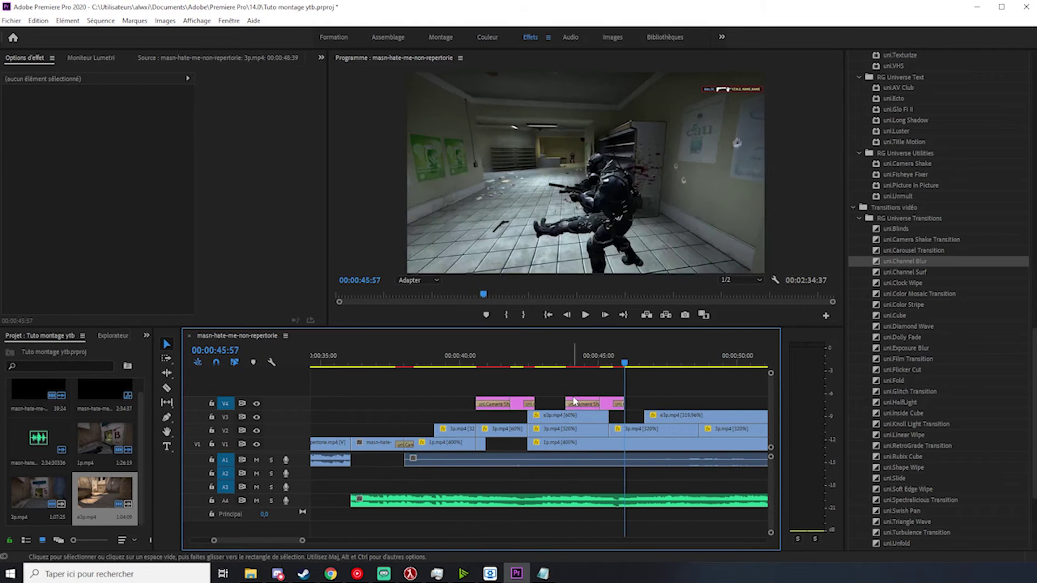
Step: Change the text of the first pasted title segment to I LOVE YOU and play back the titles from 00:00:40:28
left_click(588, 355)
left_click(546, 128)
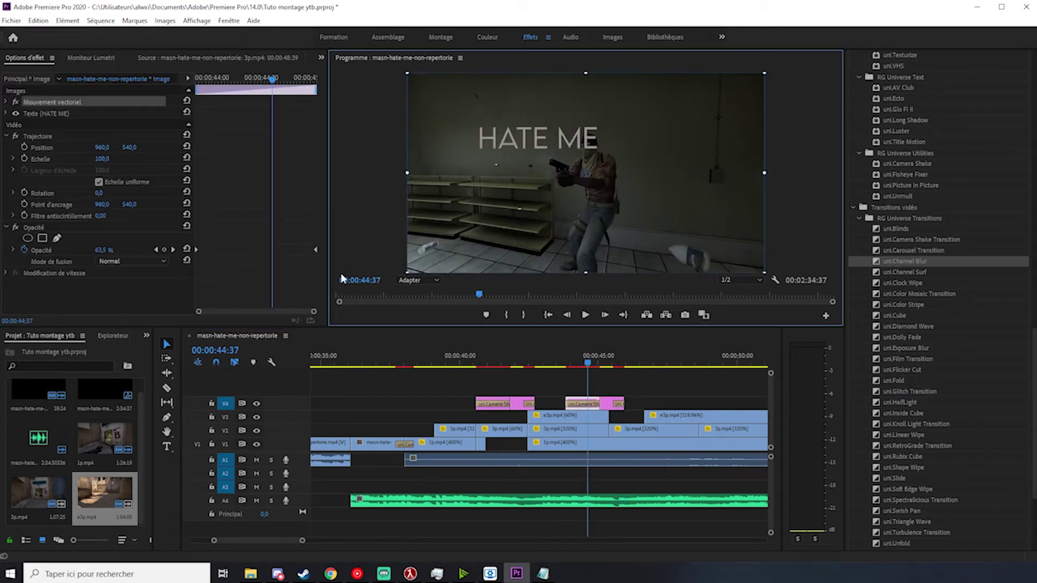
left_click(7, 114)
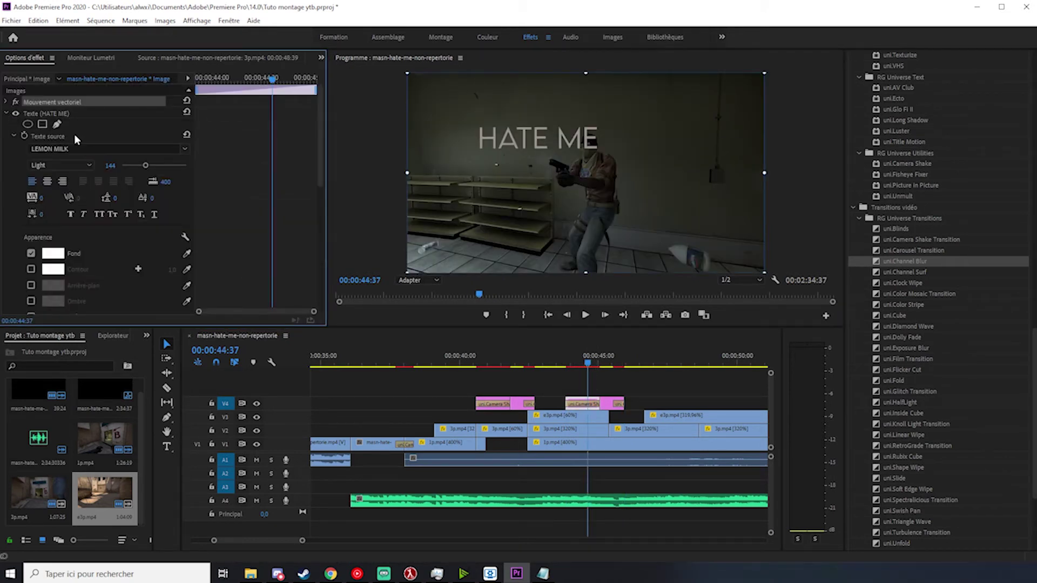
left_click(46, 114)
double_click(519, 150)
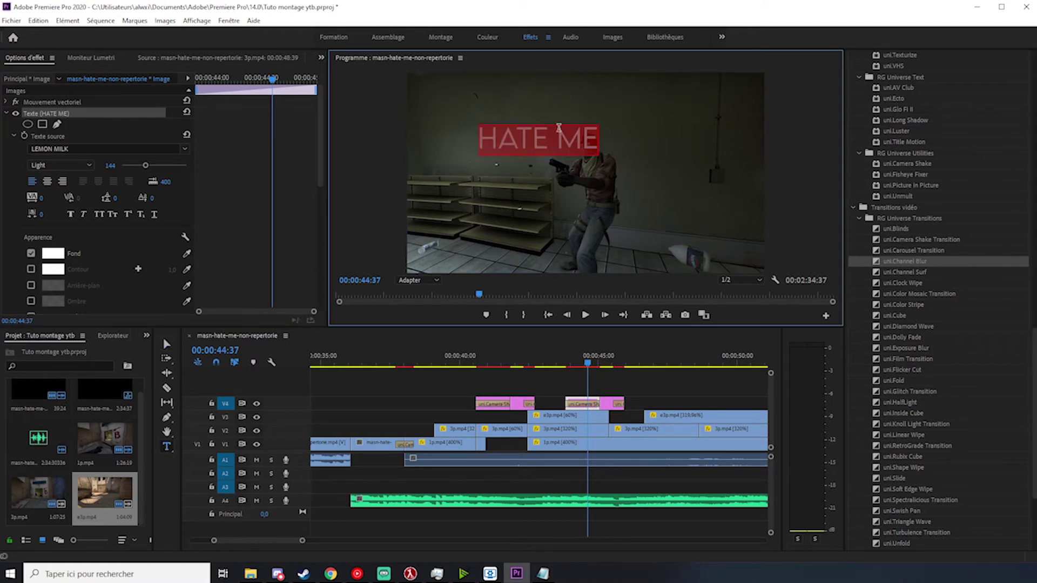
key("BackSpace")
type("I LO")
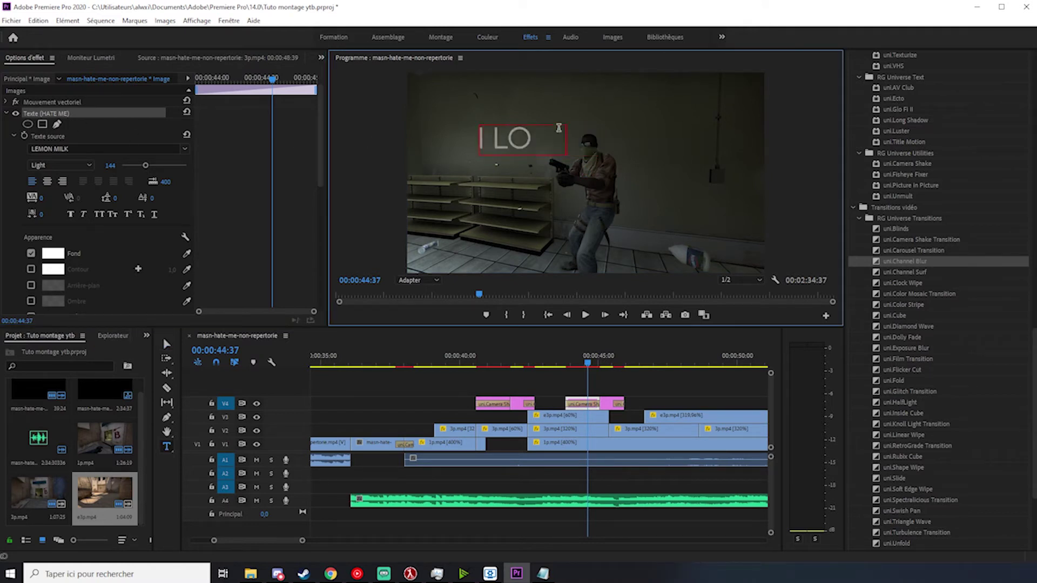
type("VE YOU")
left_click(475, 354)
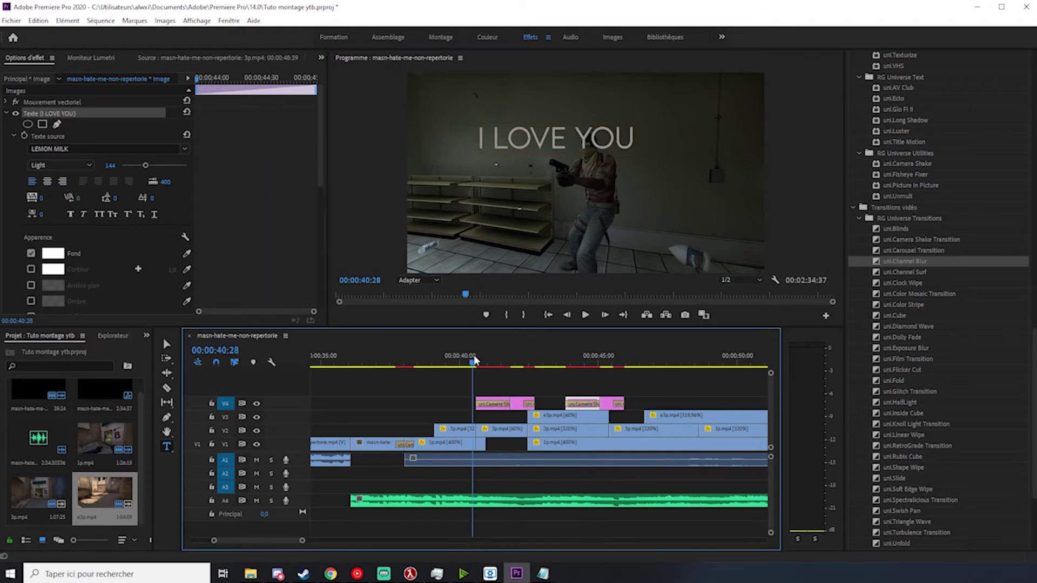
key("space")
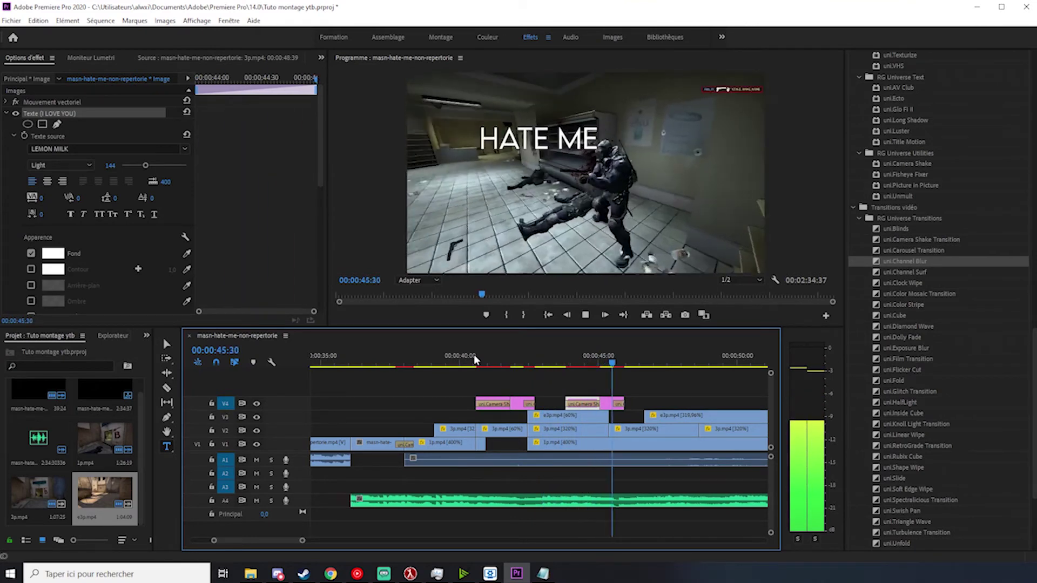
key("space")
Step: Copy the I LOVE YOU text from the first pasted segment and replace the second pasted segment's text with it
left_click(618, 359)
left_click(607, 405)
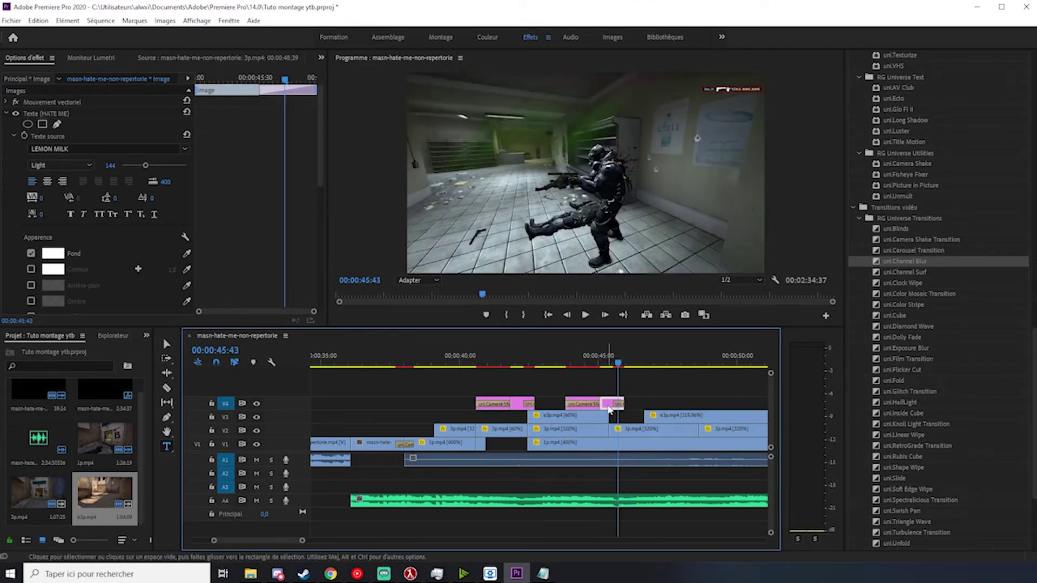
left_click_drag(612, 357, 609, 356)
left_click(532, 140)
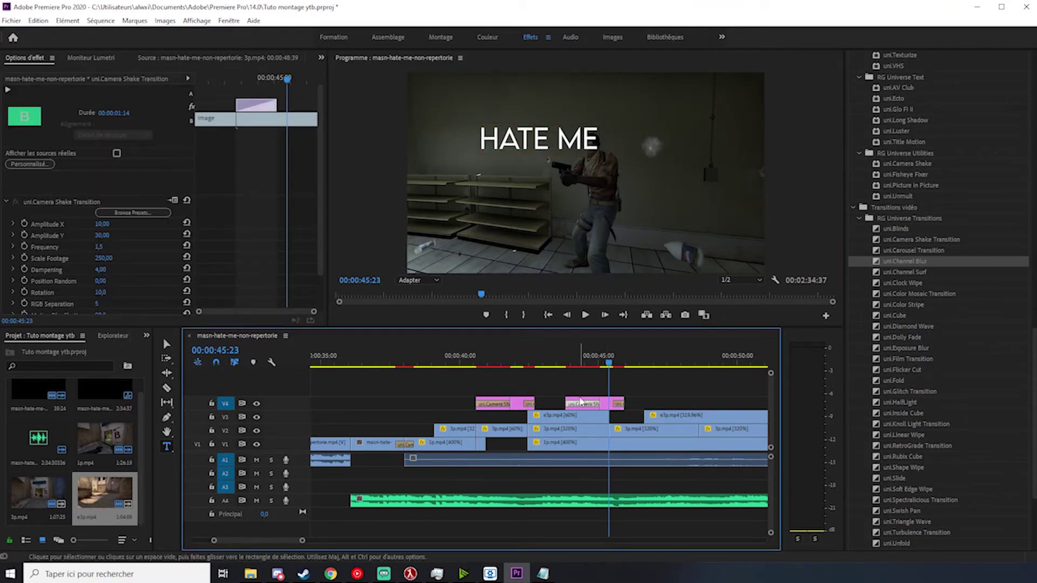
left_click(580, 387)
left_click(578, 358)
triple_click(526, 136)
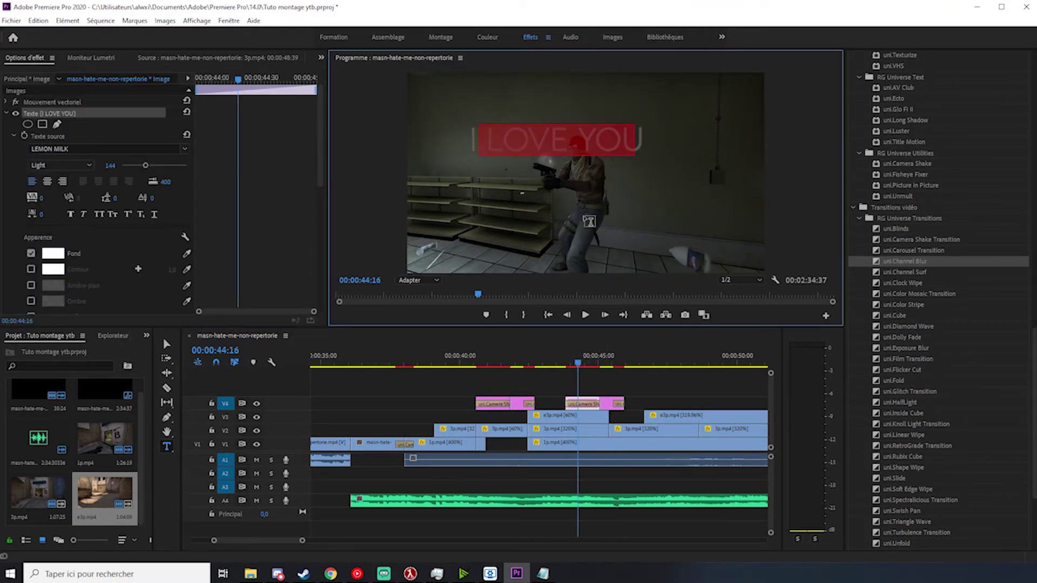
left_click(606, 404)
left_click(608, 357)
left_click(553, 141)
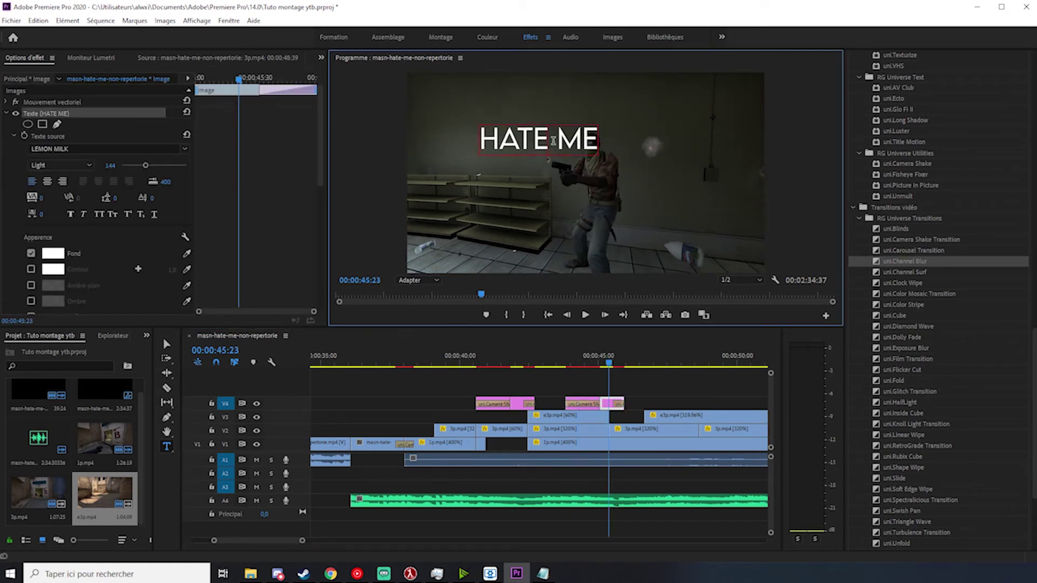
Step: Play back the montage from 00:00:40:21 to check both titles and look back through the RG Universe effects
left_click_drag(586, 360, 565, 362)
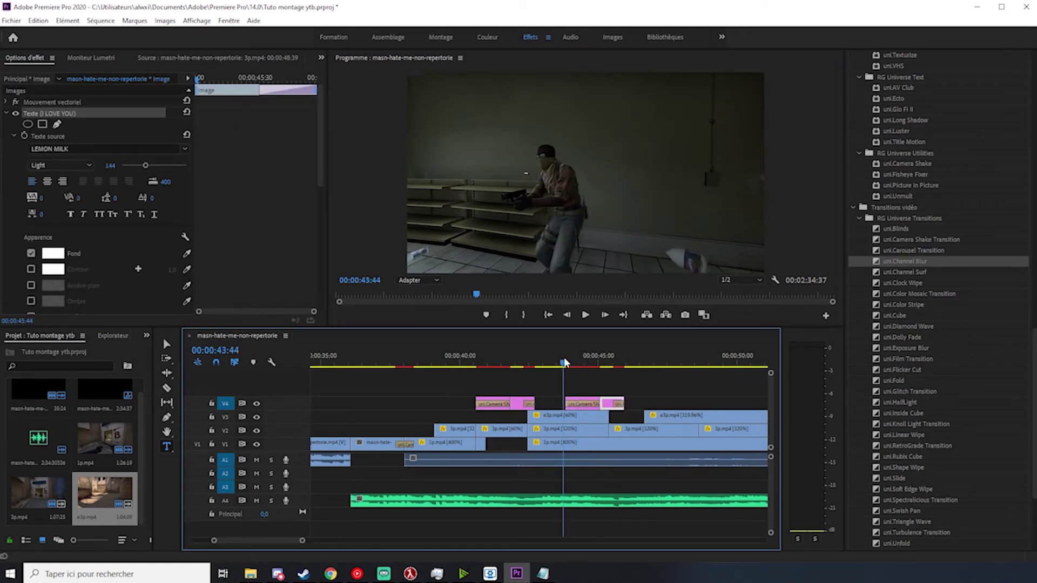
left_click(471, 355)
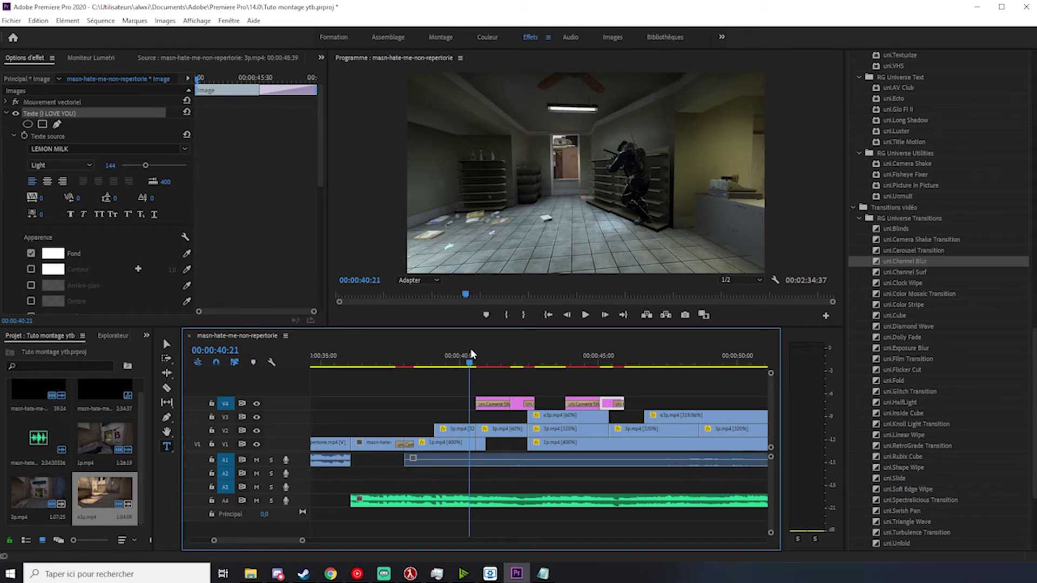
key("space")
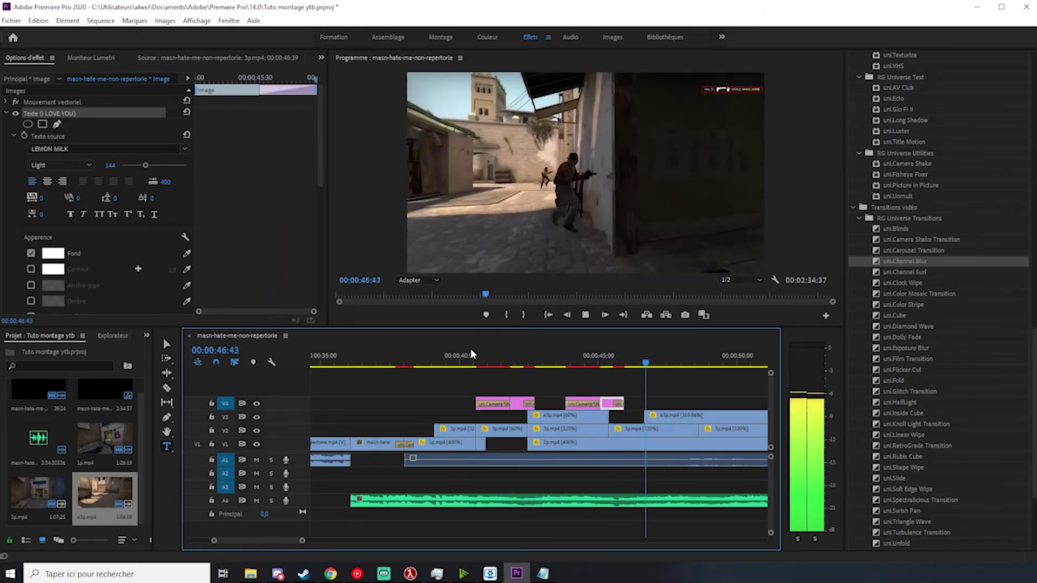
key("space")
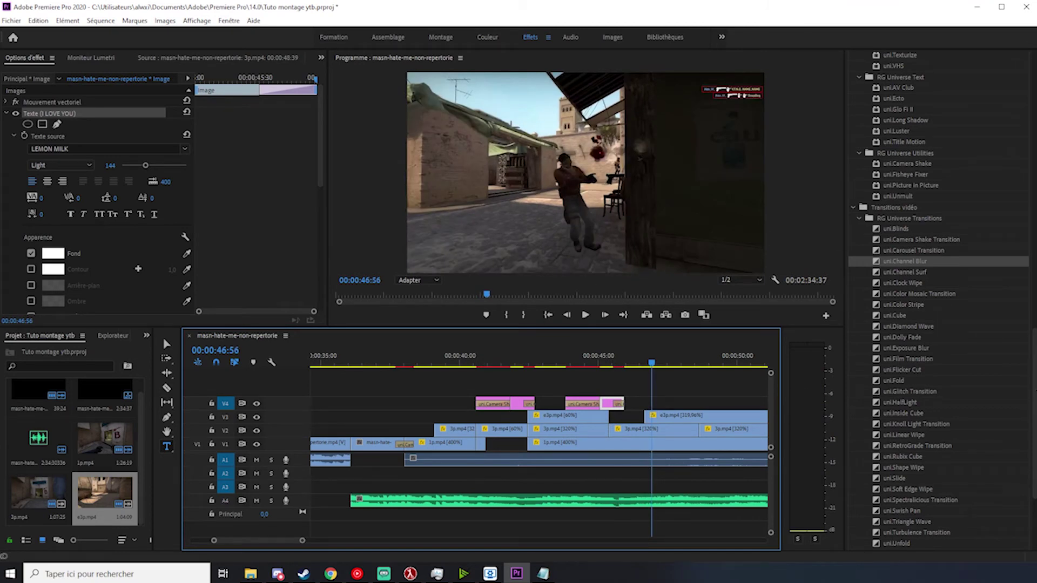
scroll(1034, 264, "up", 10)
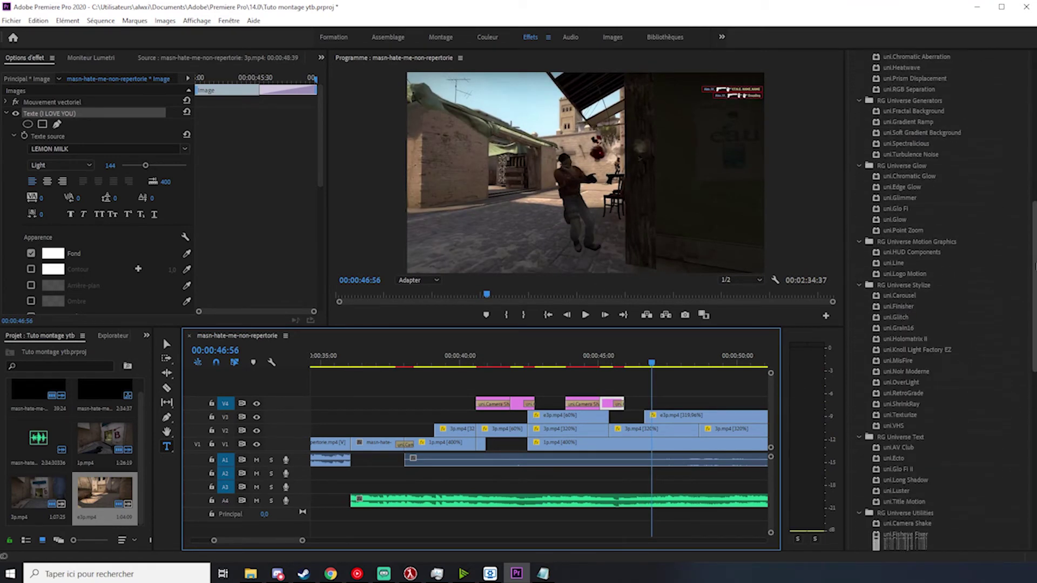
Step: Try the uni.Slide transition at the start of the V3 clip after the second title, play it back, and undo it
left_click_drag(1034, 263, 1035, 387)
scroll(892, 349, "down", 4)
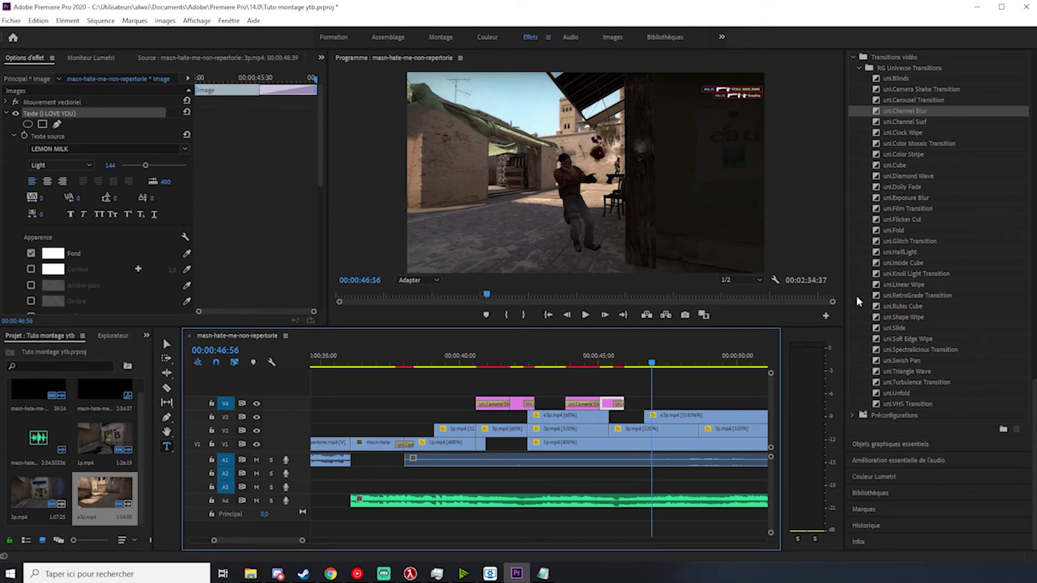
left_click_drag(906, 329, 651, 416)
left_click(644, 362)
key("space")
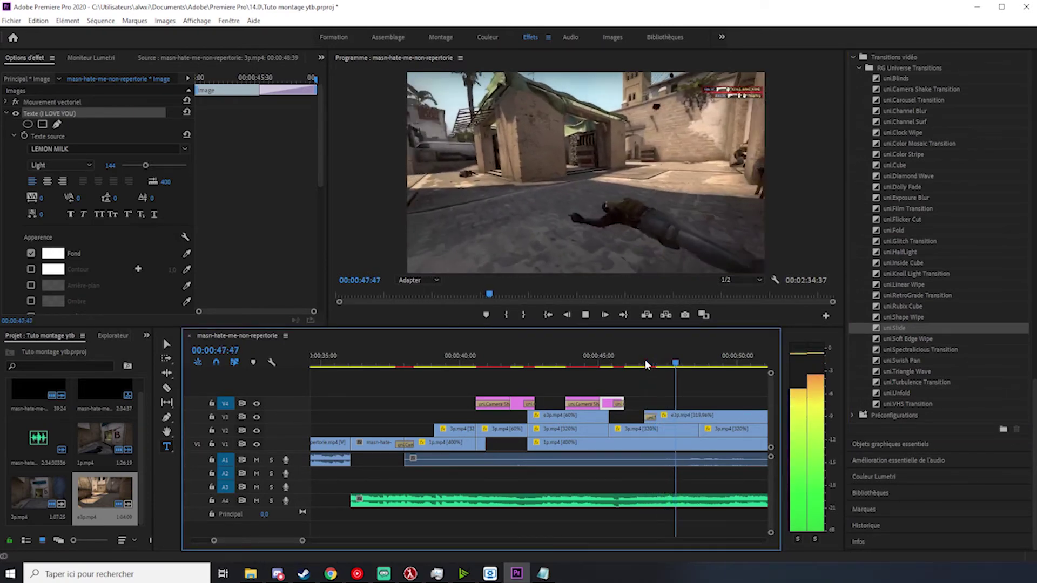
key("space")
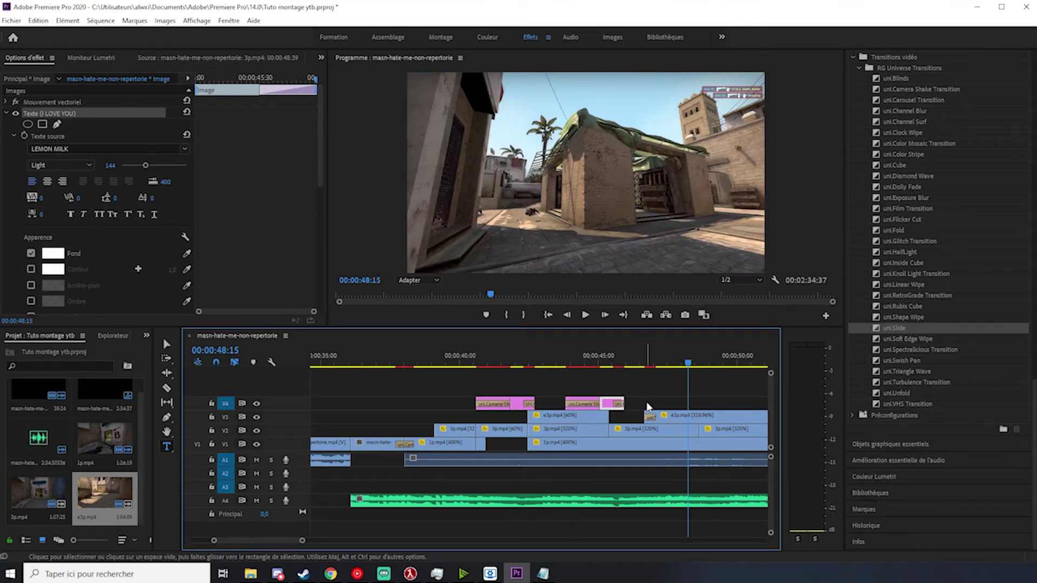
key("ctrl+z")
Step: Play back the WALK WITH THE FLOWERS to TALK WITH ME FOR HOURS section of the finished intro video from 00:00:14:27
scroll(570, 462, "down", 5)
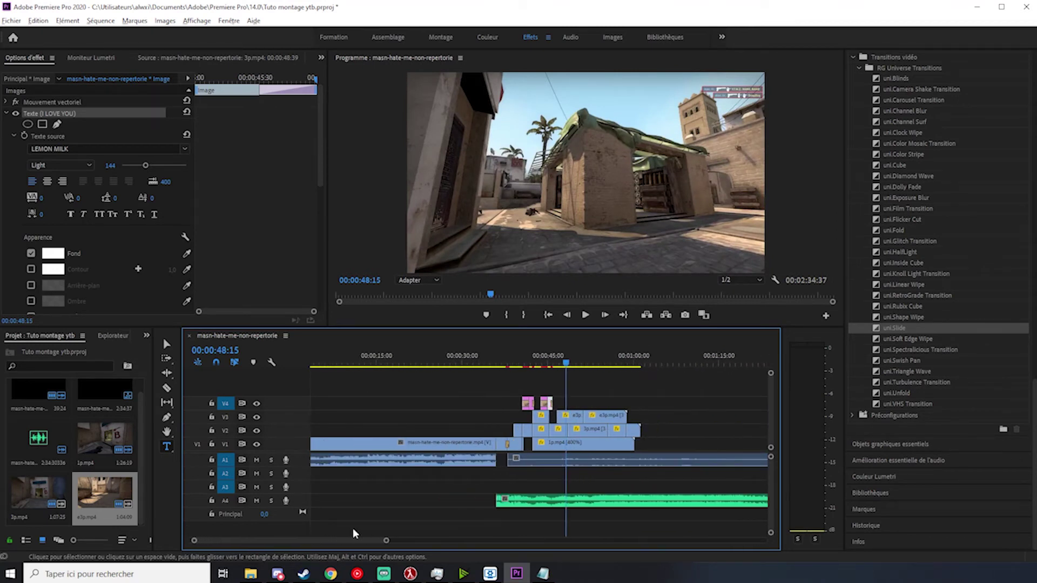
left_click_drag(336, 541, 293, 543)
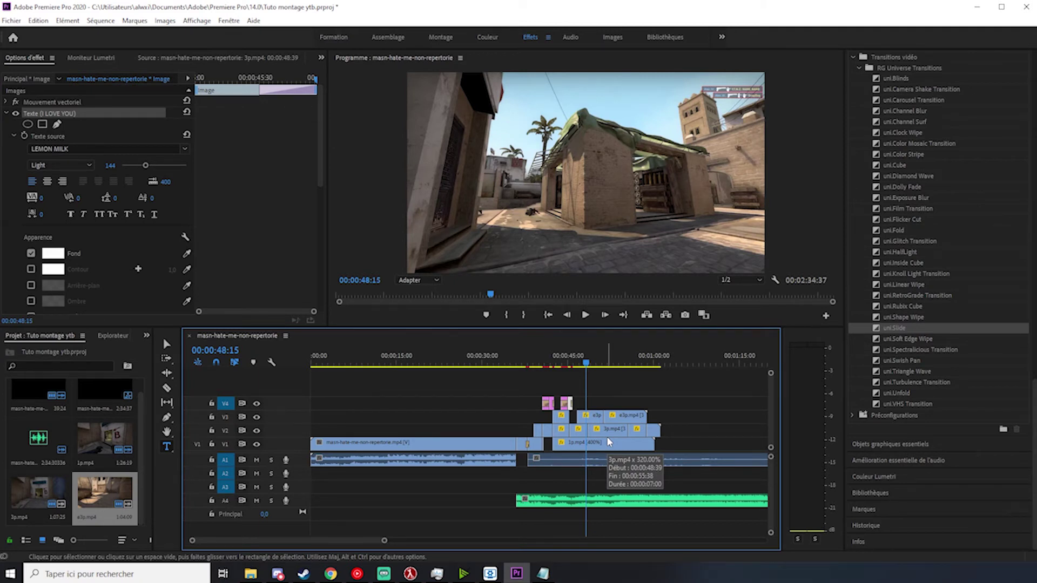
left_click(512, 363)
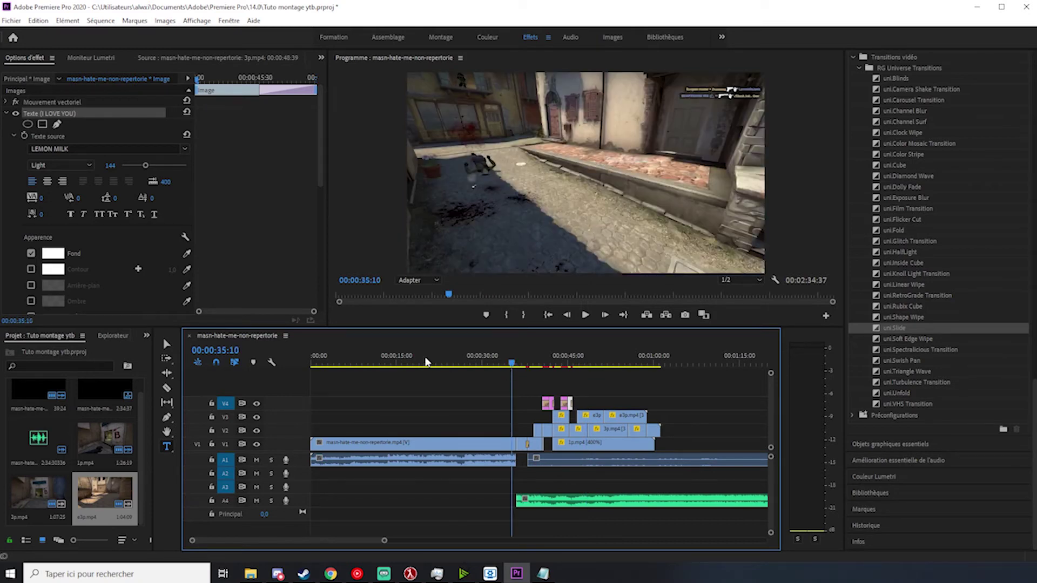
left_click(424, 359)
left_click_drag(360, 357, 394, 363)
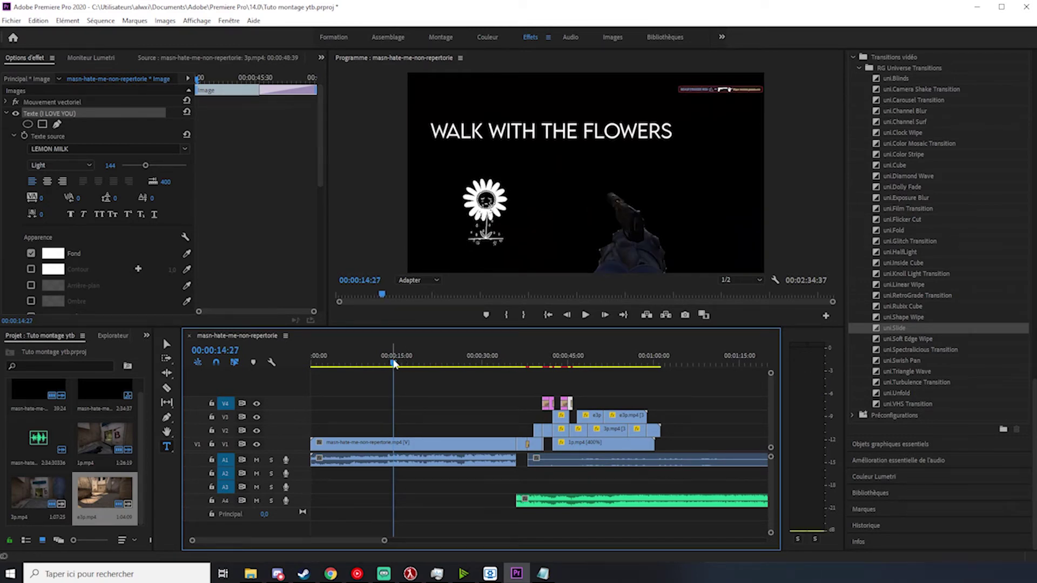
key("space")
key("space")
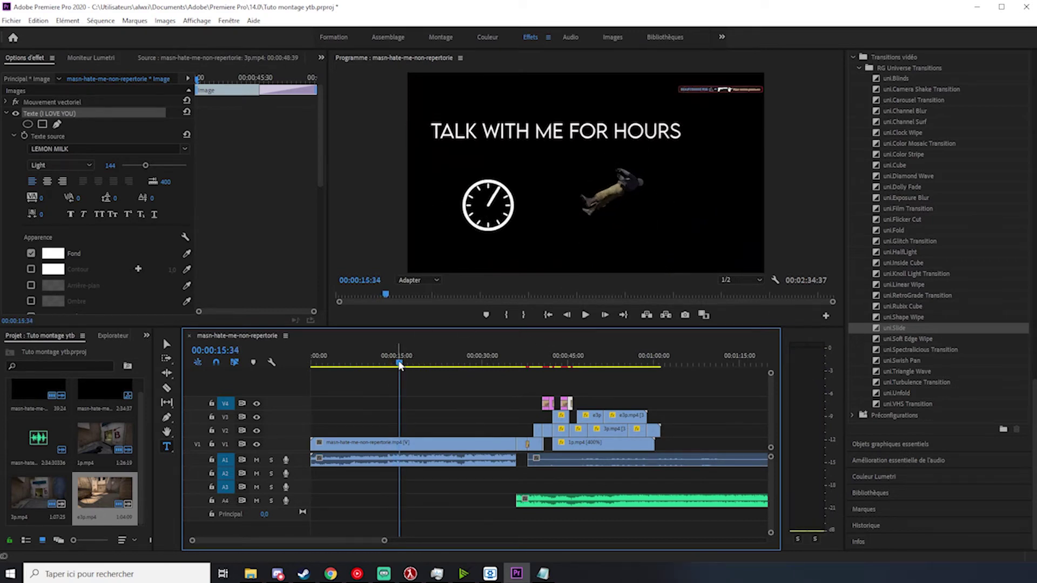
left_click_drag(398, 362, 393, 362)
key("space")
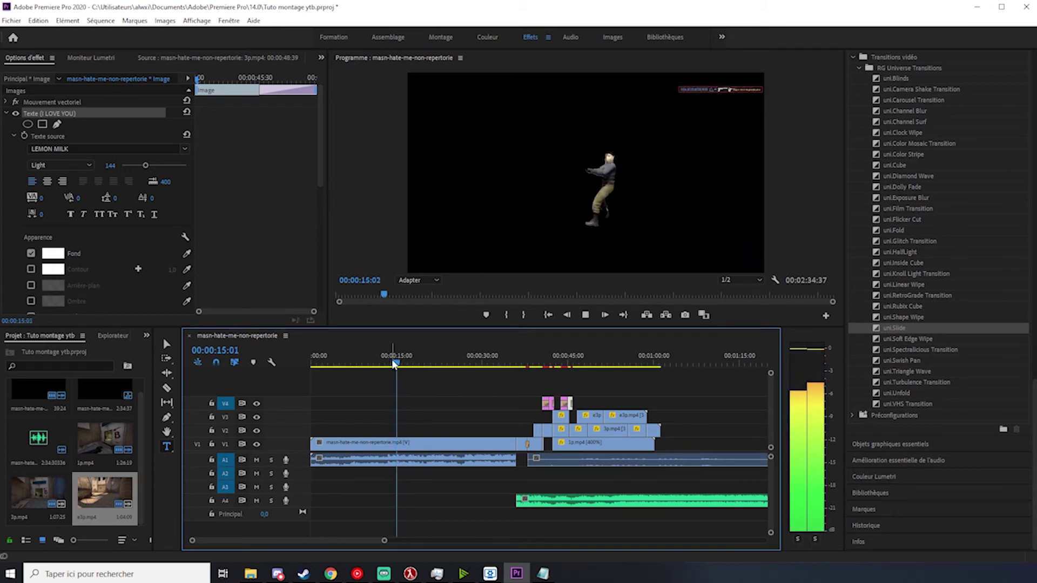
key("space")
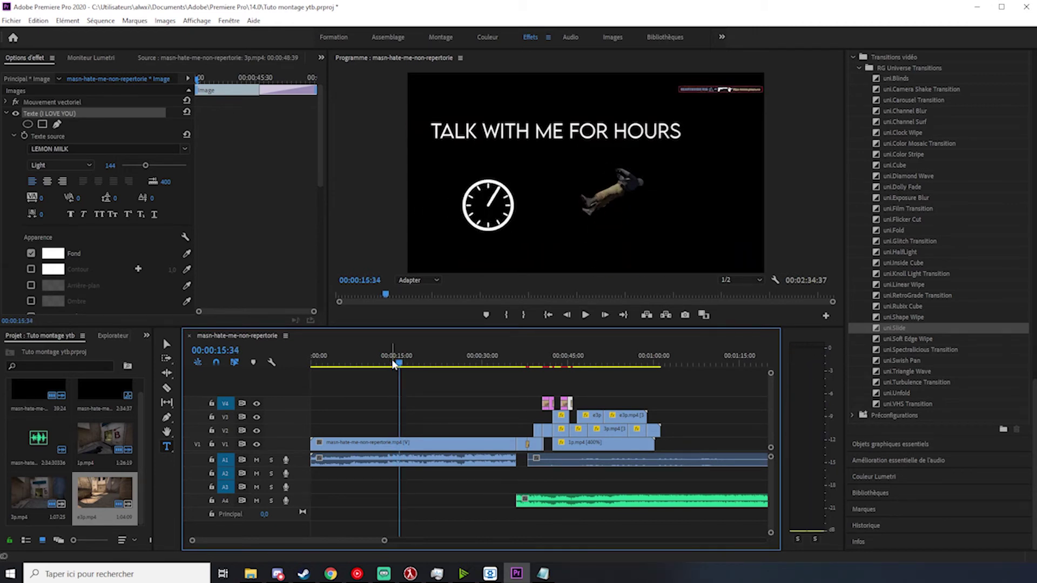
Step: Play the intro footage around 00:00:20, replay the TALK WITH ME FOR HOURS title, and hold on its frozen character at 00:00:15:46
left_click(592, 415)
left_click(438, 366)
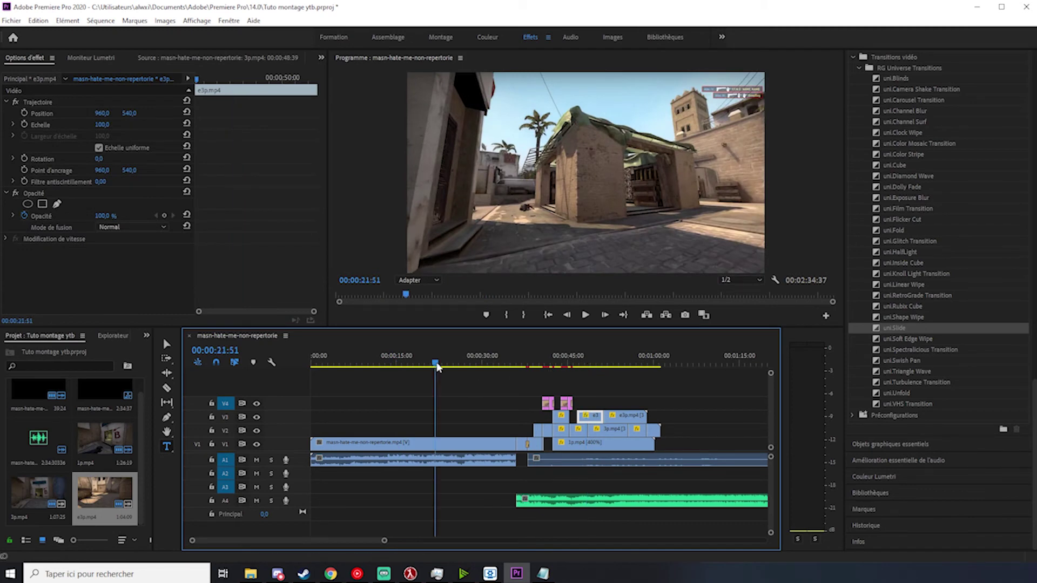
left_click_drag(438, 366, 424, 365)
key("space")
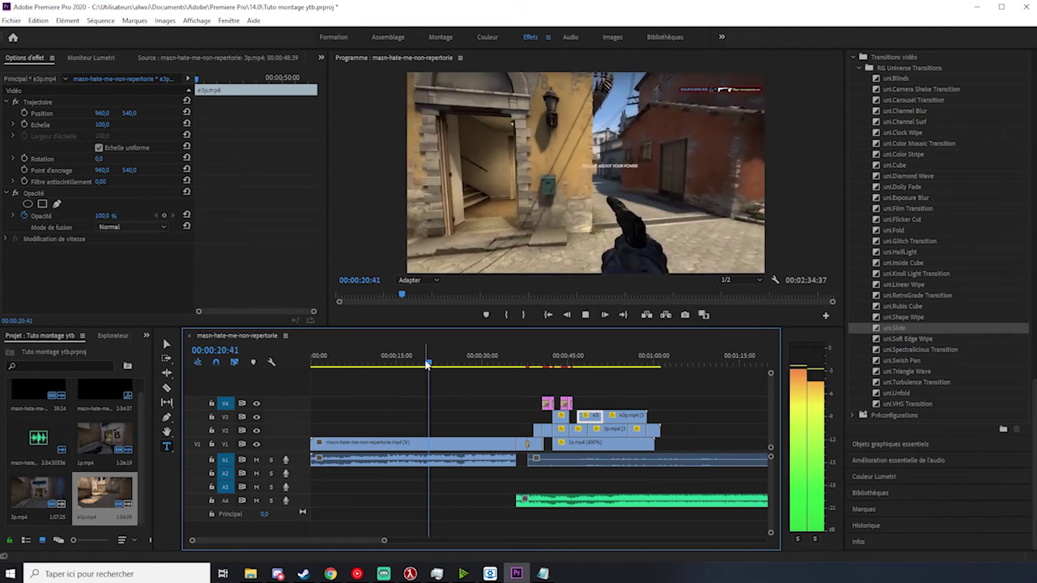
left_click(394, 361)
key("space")
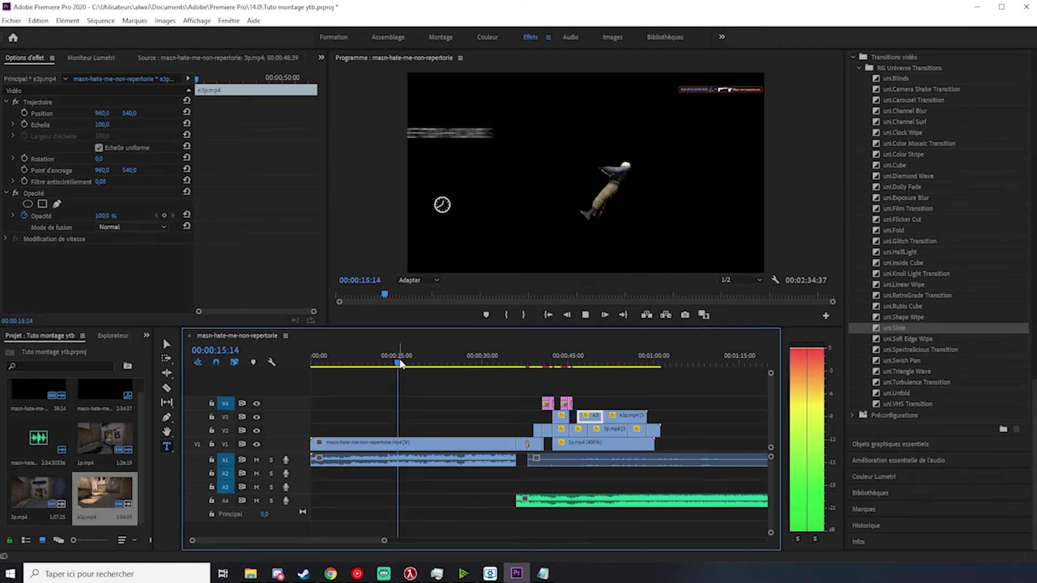
key("space")
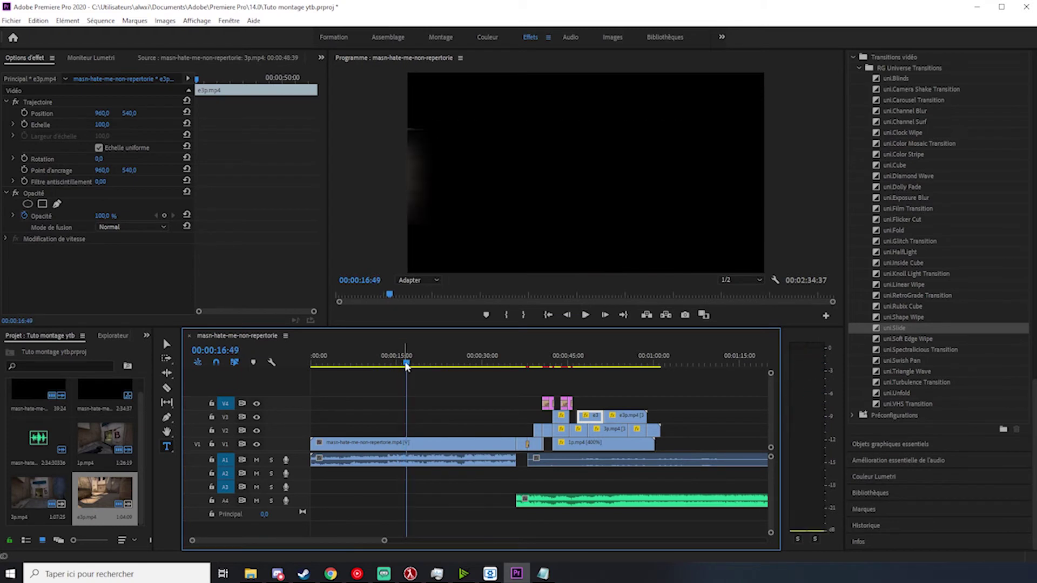
left_click_drag(407, 367, 402, 365)
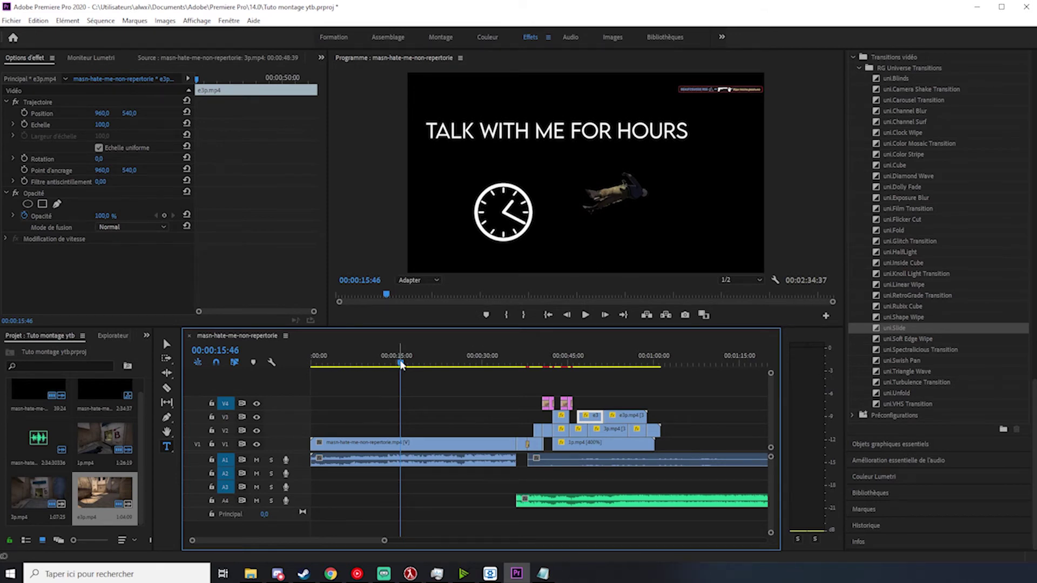
Step: Cut the last e3p.mp4 clip on track V3 at 00:00:55:44 and again at 00:00:55:55
left_click(565, 364)
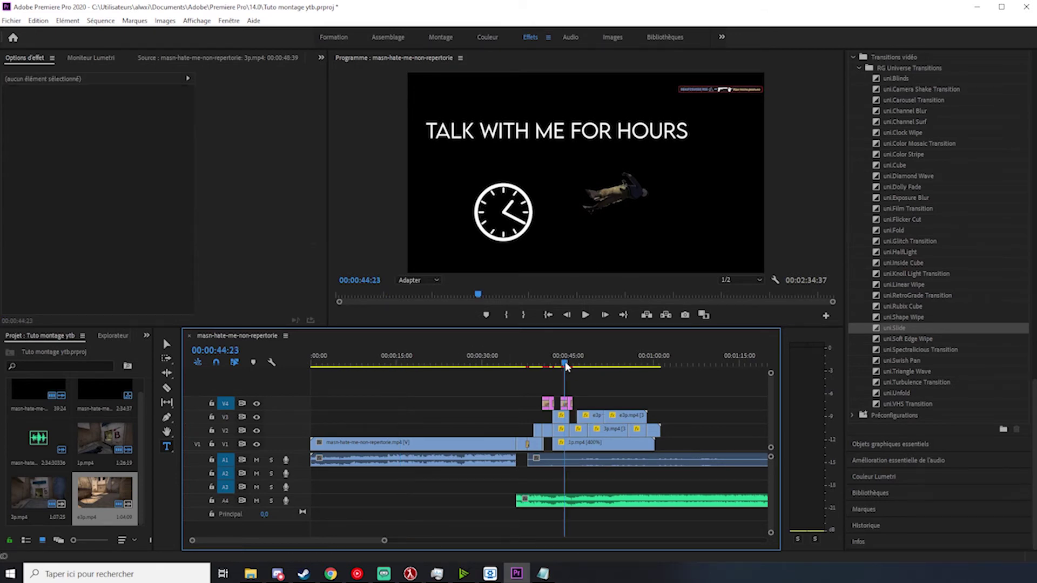
left_click_drag(571, 368, 623, 361)
scroll(652, 421, "up", 4)
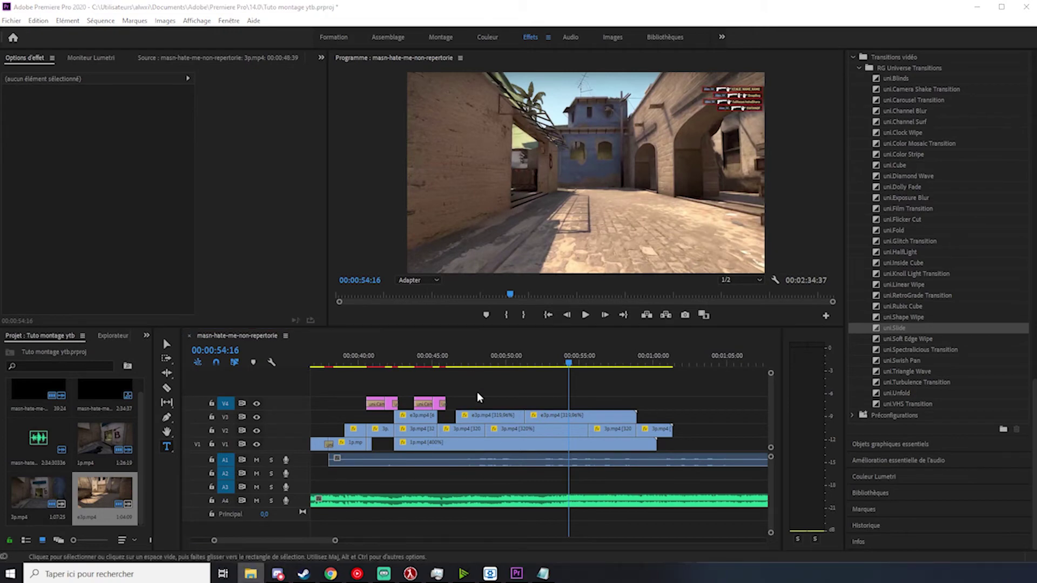
left_click_drag(570, 364, 589, 364)
key("c")
left_click(593, 416)
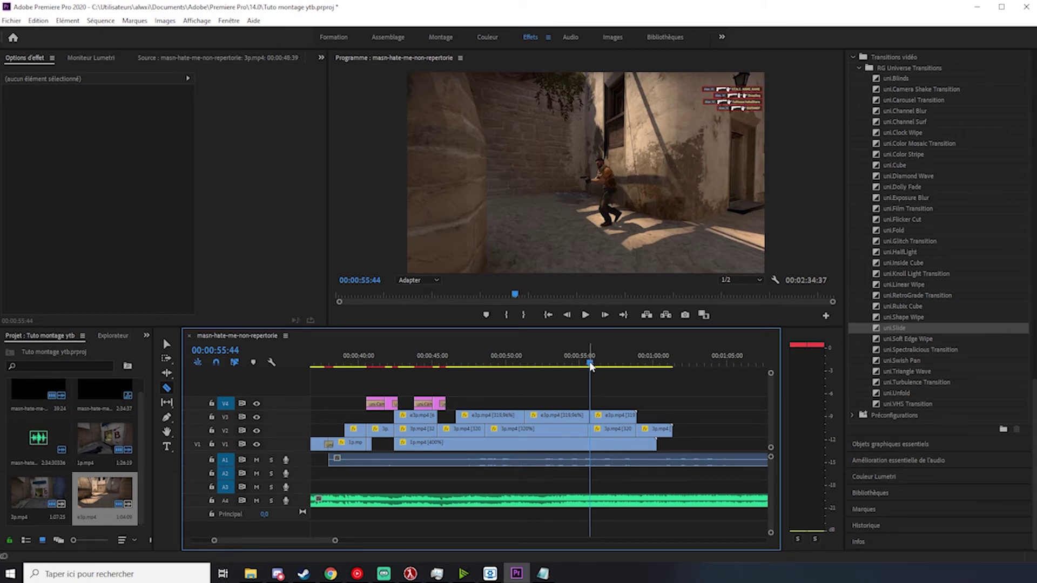
left_click_drag(588, 362, 600, 363)
scroll(590, 396, "up", 5)
left_click(596, 418)
Step: Replace the short segment between the two cuts with an After Effects composition and save the new project as oui
key("v")
left_click(596, 421)
right_click(596, 415)
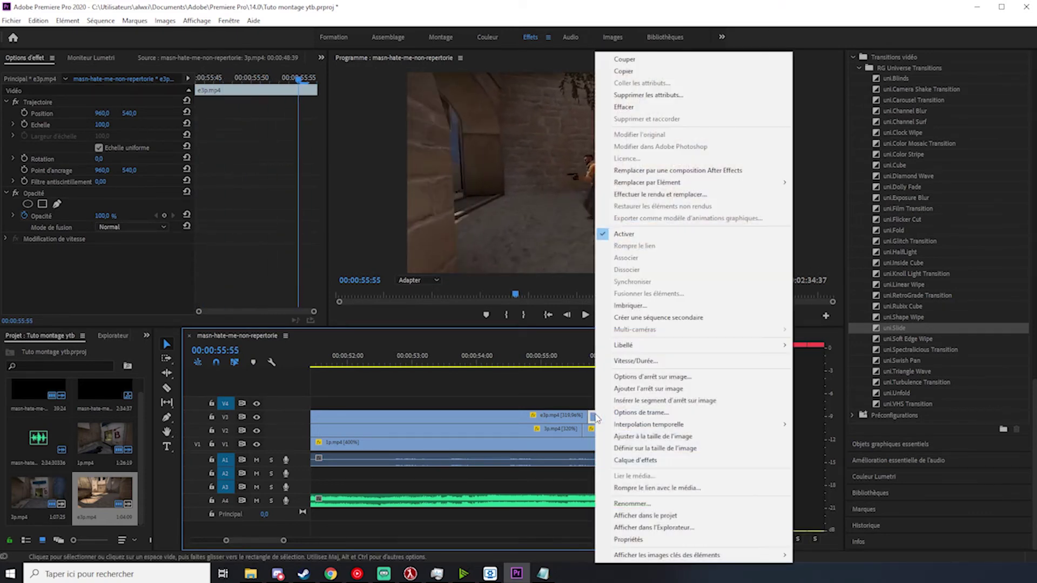
left_click(703, 171)
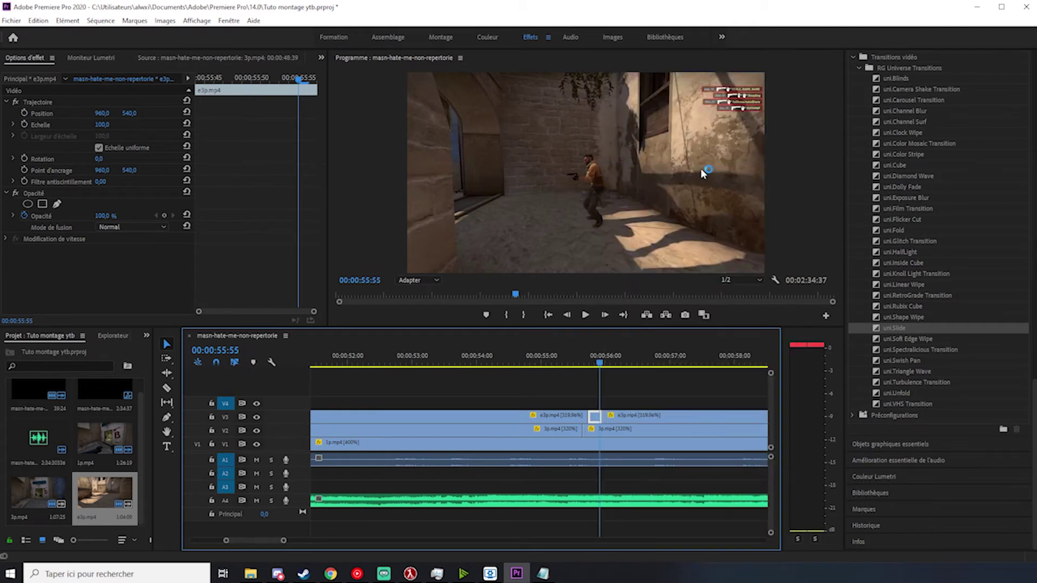
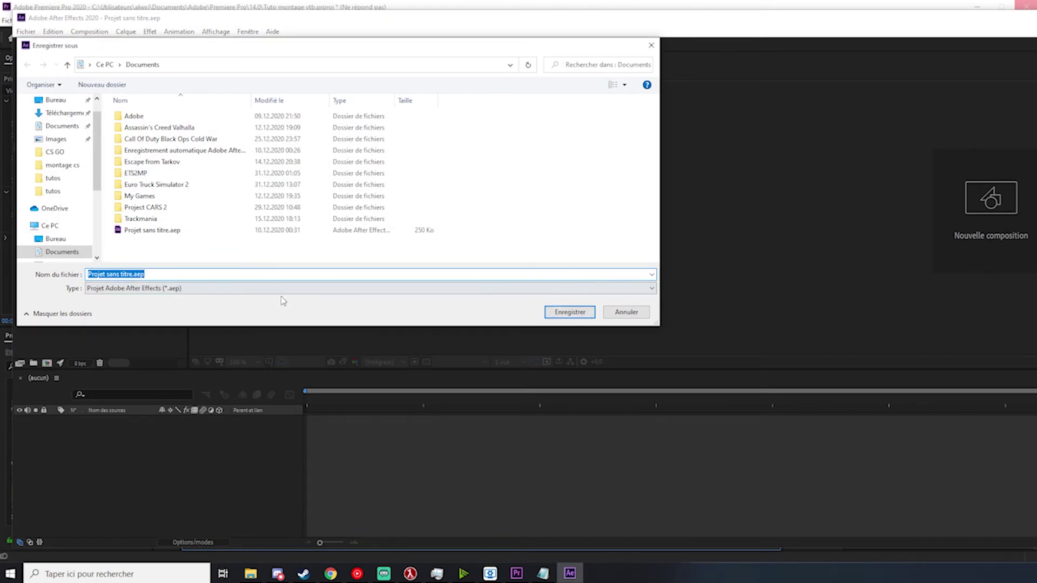
left_click(567, 313)
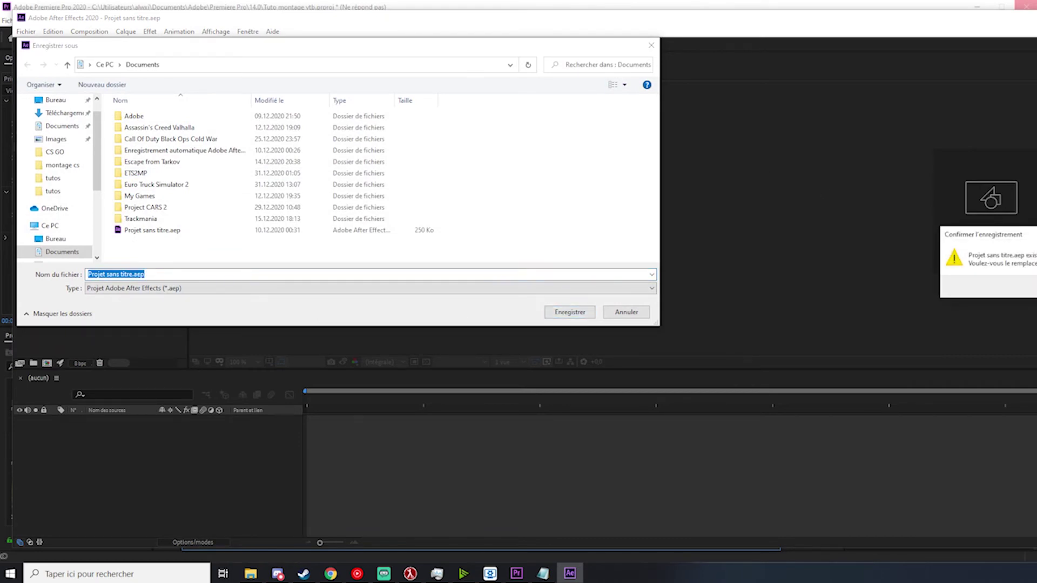
left_click(1035, 286)
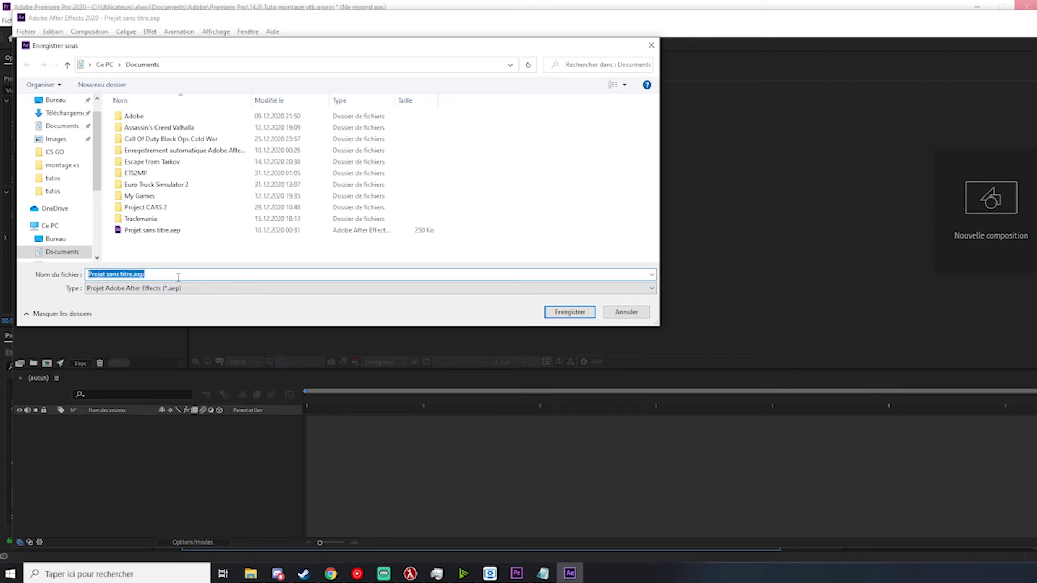
type("oui")
left_click(559, 318)
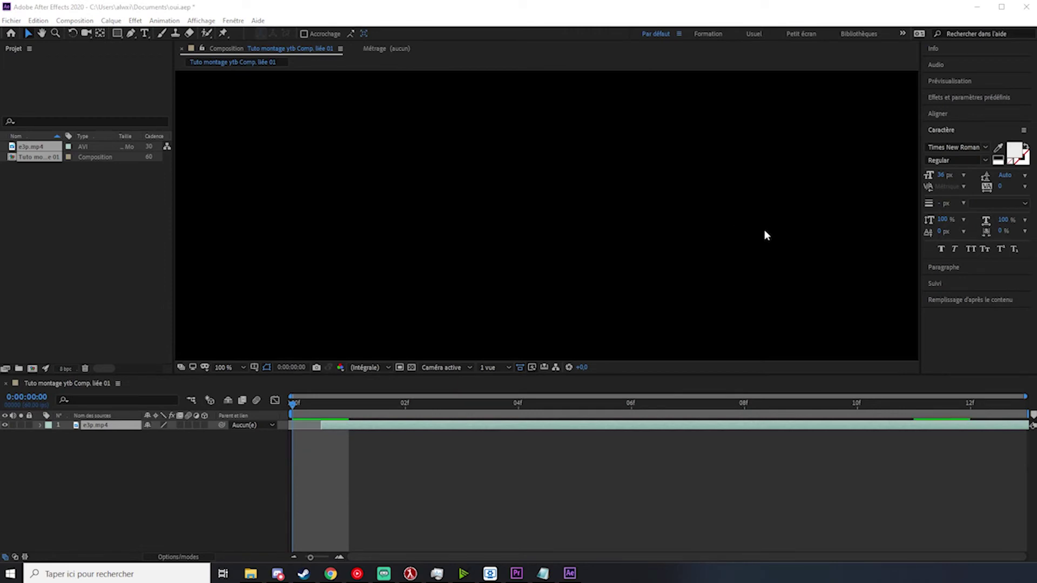
Step: At frame 0:00:00:02 of the linked composition, start a Pen outline from the character's head down the chest and around the pistol
left_click(765, 234)
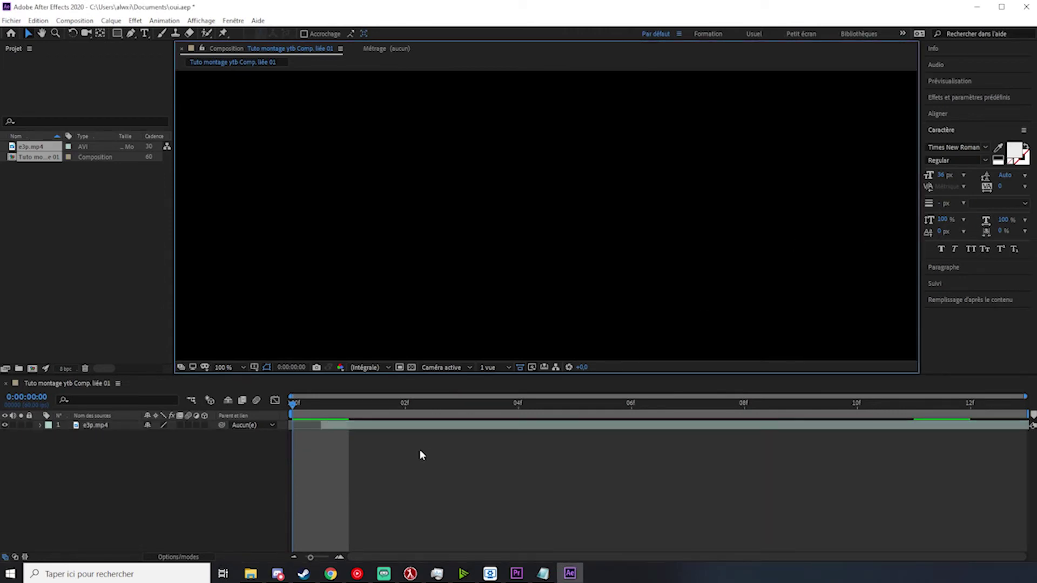
left_click_drag(366, 404, 406, 402)
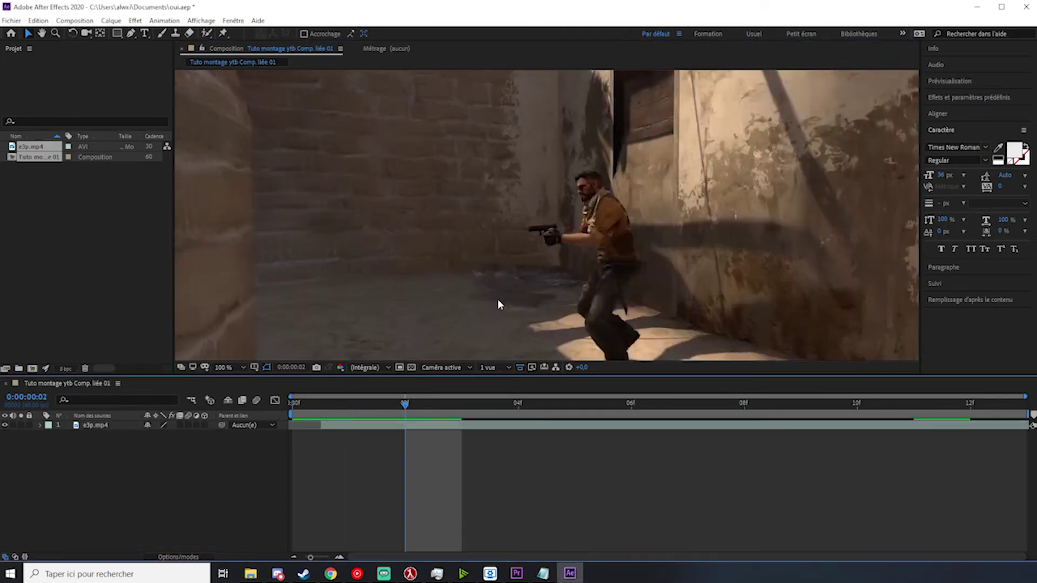
scroll(536, 254, "down", 4)
scroll(536, 254, "up", 2)
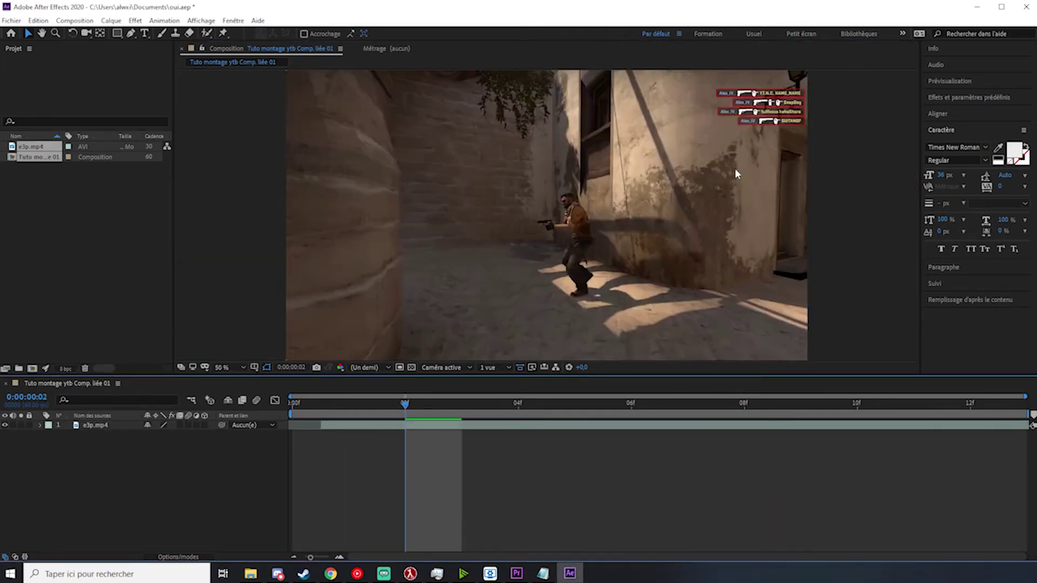
left_click(131, 34)
scroll(563, 212, "up", 3)
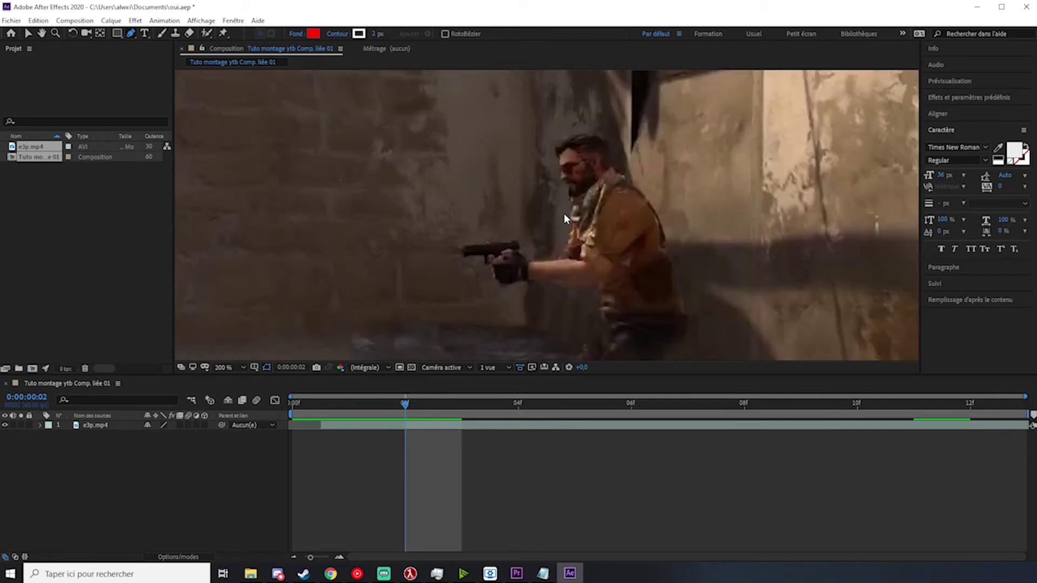
left_click_drag(564, 212, 558, 175)
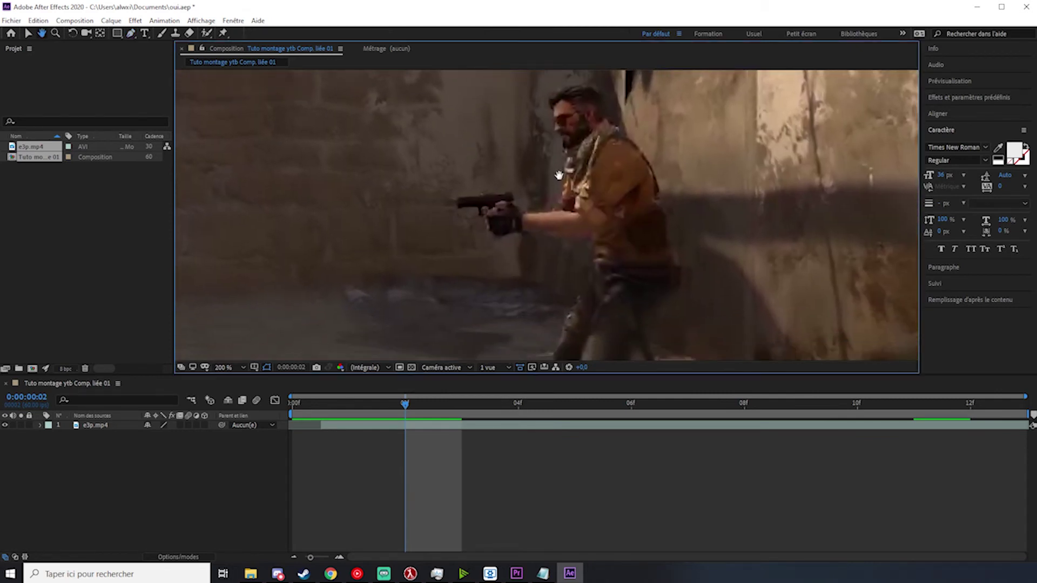
left_click(558, 86)
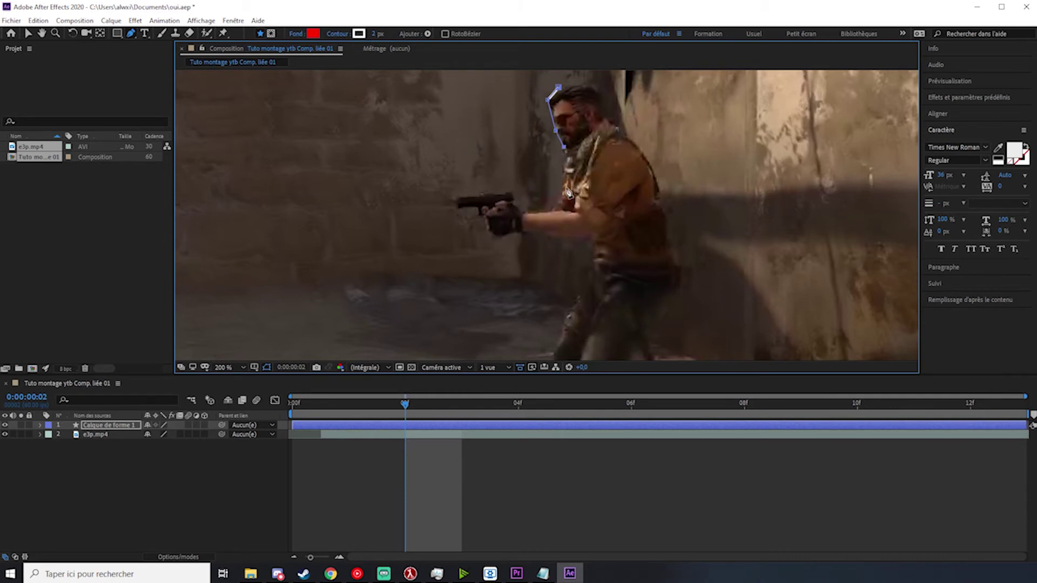
left_click(548, 212)
left_click(524, 213)
left_click(479, 216)
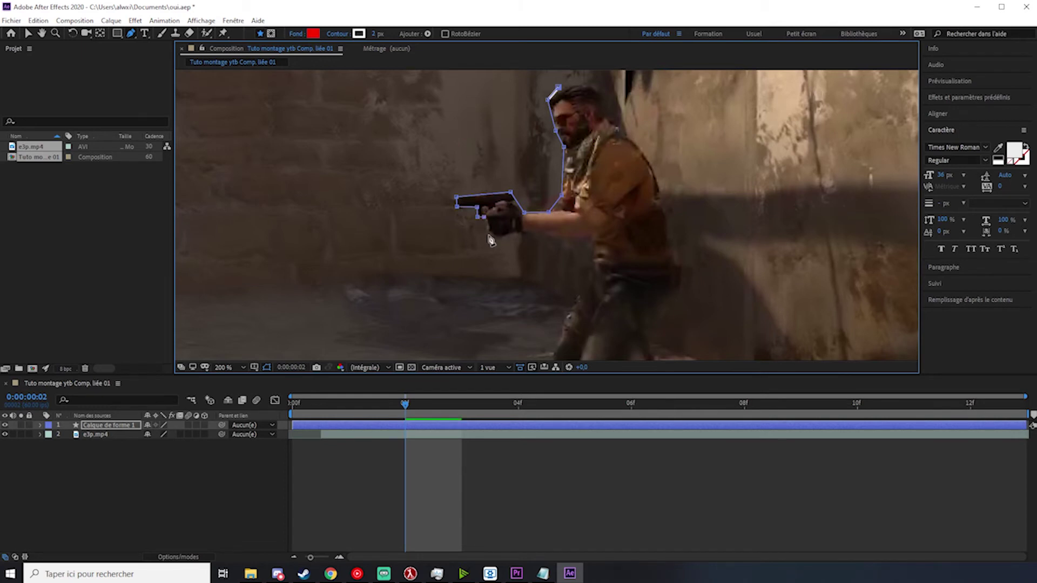
Step: Continue the Pen outline under the forearm and down the front of the leg to the tip of the foot
left_click(589, 238)
left_click(582, 295)
scroll(572, 292, "down", 3)
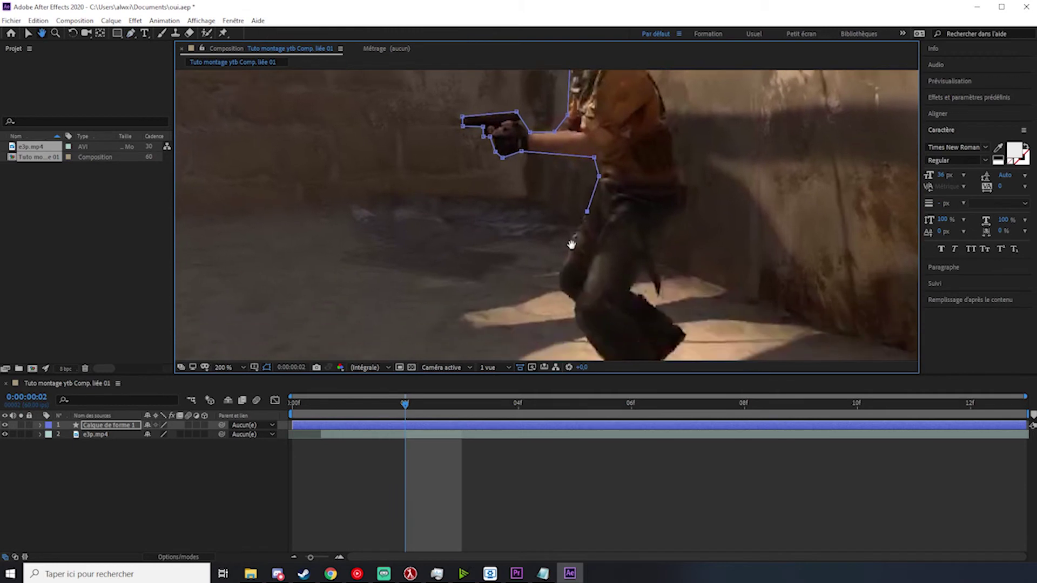
left_click(563, 291)
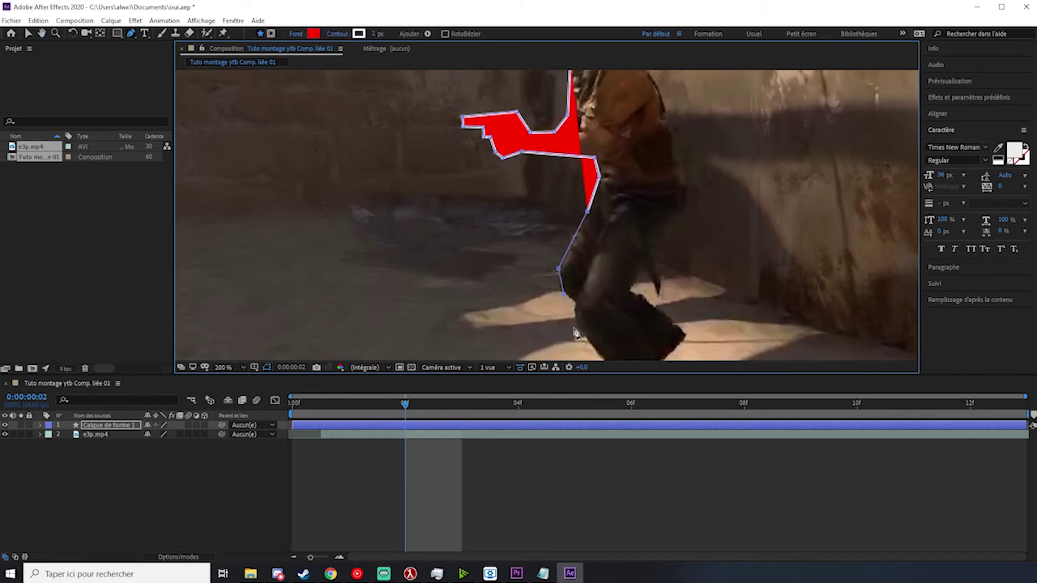
left_click(576, 319)
scroll(575, 318, "down", 5)
left_click(620, 260)
left_click(595, 277)
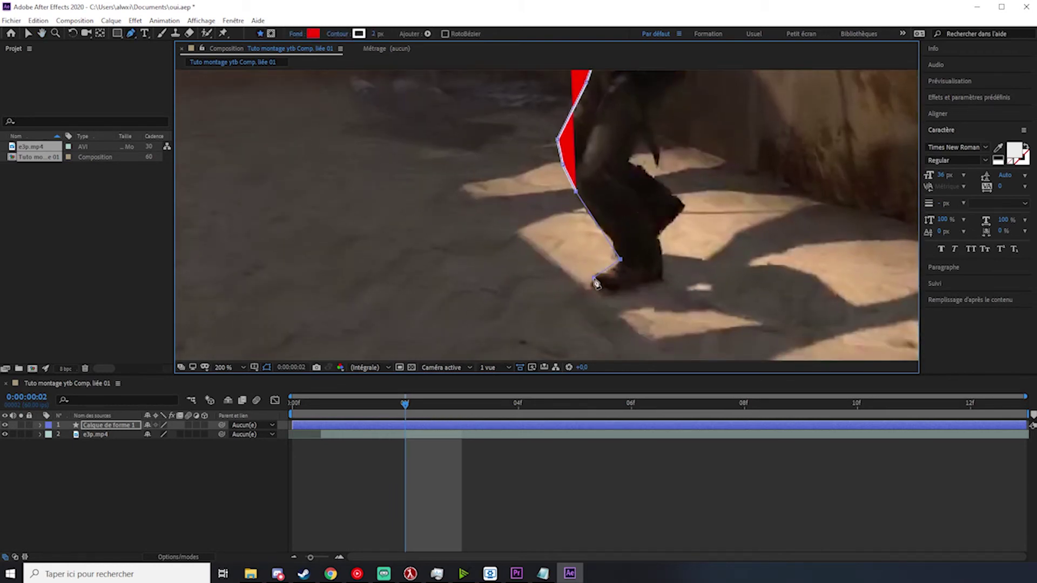
left_click(601, 290)
Step: Complete the Pen outline around the heel, rear leg and back up to the head, closing the red character shape
left_click(661, 282)
left_click(656, 234)
left_click(684, 208)
left_click(642, 167)
left_click(630, 162)
left_click(642, 137)
left_click(630, 215)
left_click(635, 184)
left_click(624, 160)
mouse_move(650, 123)
left_mouse_down()
mouse_move(602, 253)
mouse_move(626, 207)
left_mouse_up()
left_click(605, 155)
left_click(579, 130)
left_click(561, 104)
left_click_drag(560, 223, 613, 179)
left_click_drag(435, 281, 411, 335)
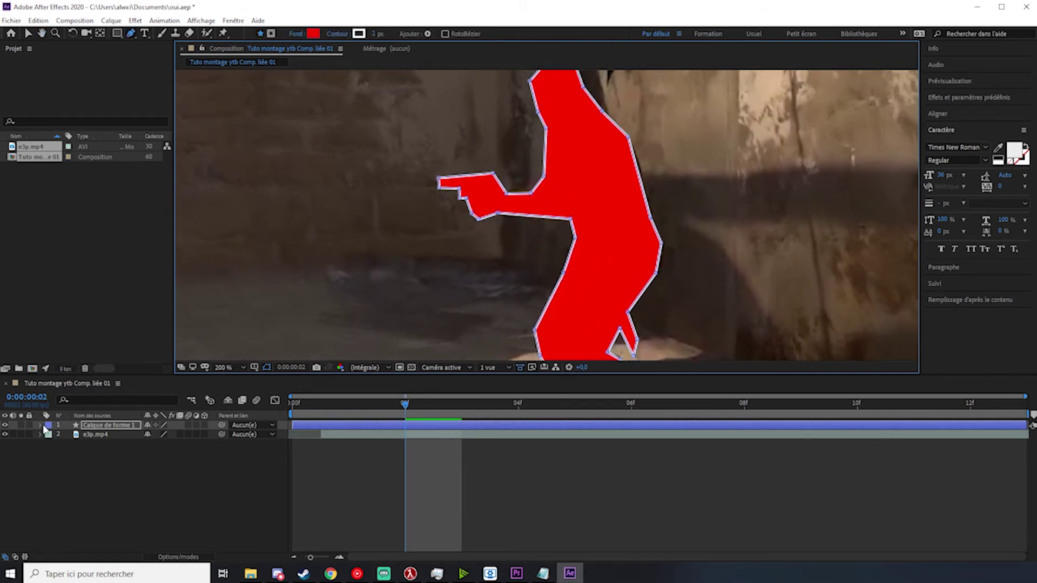
Step: Delete the red character shape layer, Calque de forme 1, from the composition
left_click(40, 426)
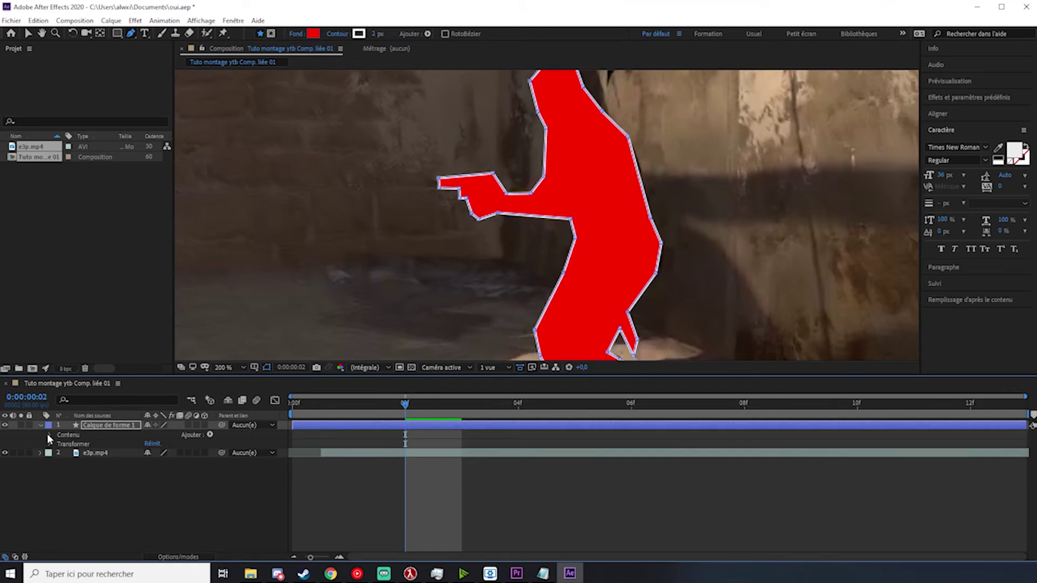
left_click(48, 435)
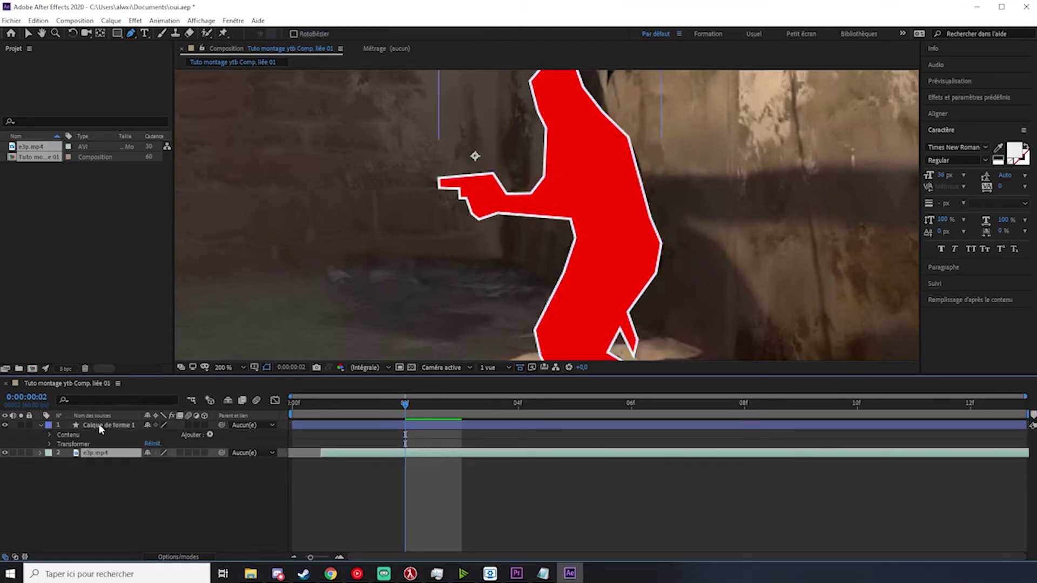
mouse_move(99, 425)
left_mouse_down()
mouse_move(98, 455)
mouse_move(99, 429)
left_mouse_up()
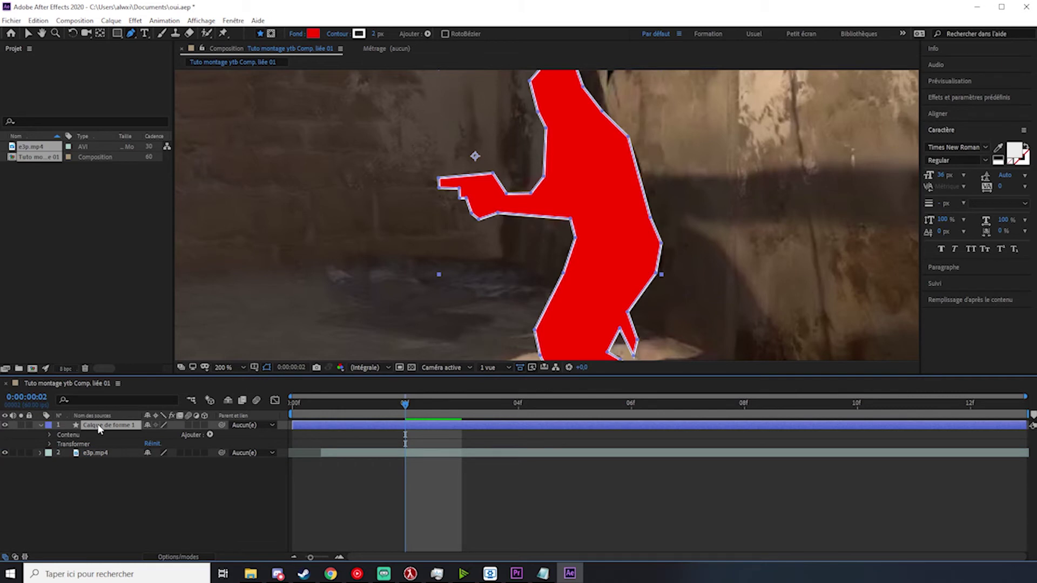
key("Delete")
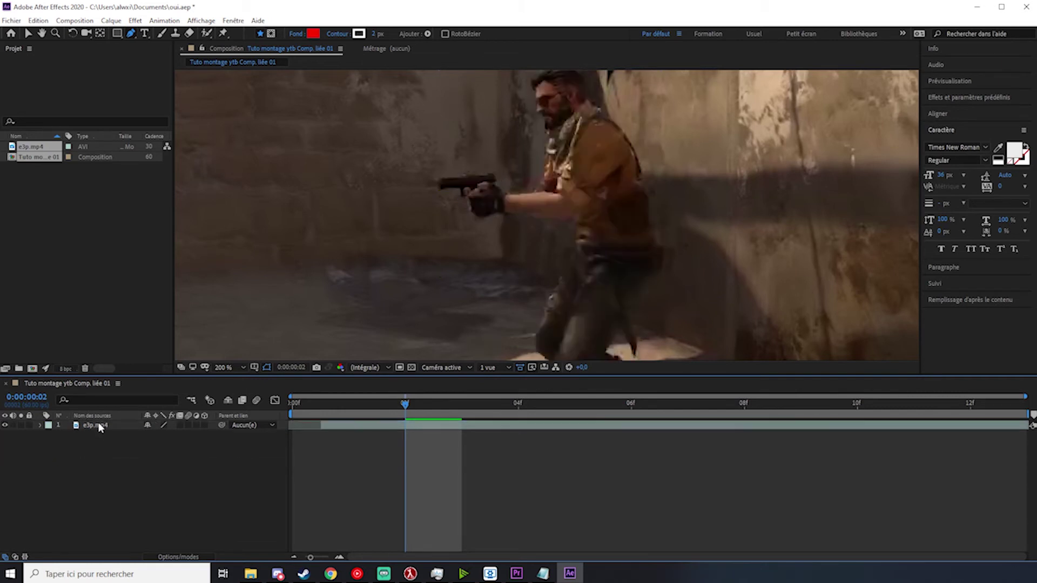
Step: On the e3p.mp4 layer, start a Pen mask from the character's head down the chest and around the pistol
left_click(109, 425)
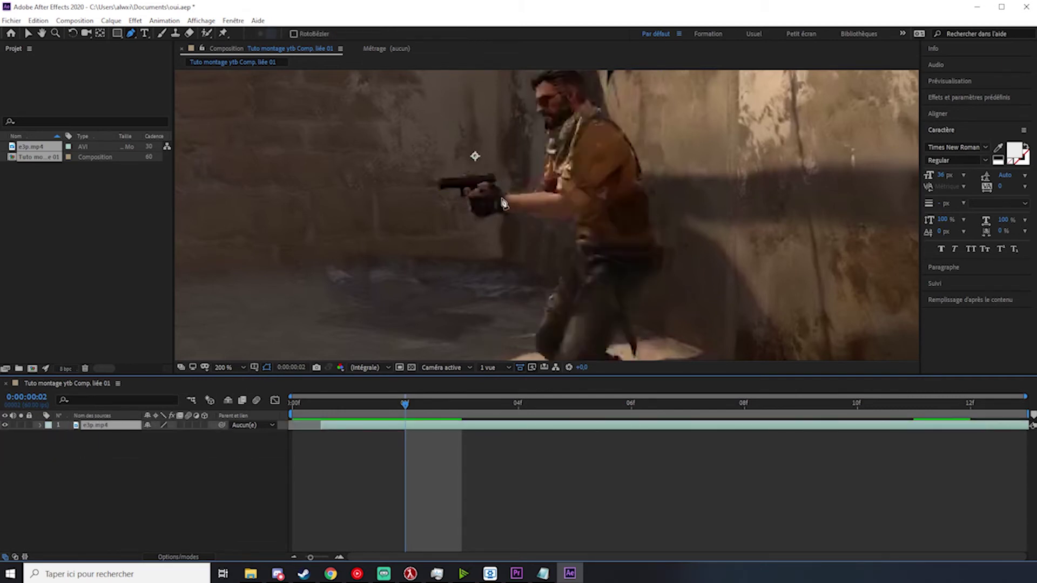
left_click(547, 77)
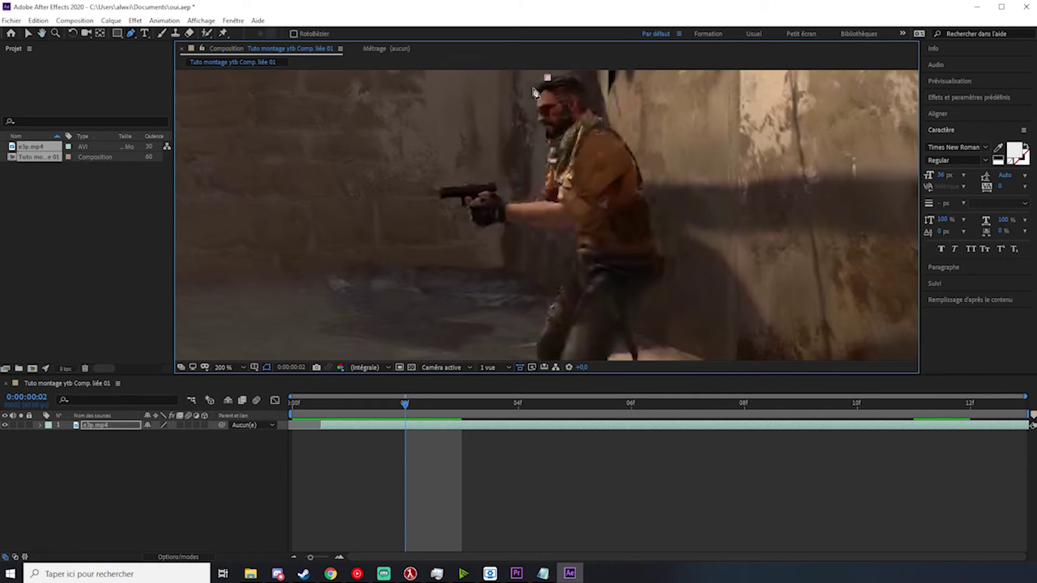
left_click(546, 131)
left_click(541, 173)
left_click(531, 200)
left_click(501, 203)
left_click(492, 181)
left_click(436, 187)
left_click(439, 194)
left_click(461, 196)
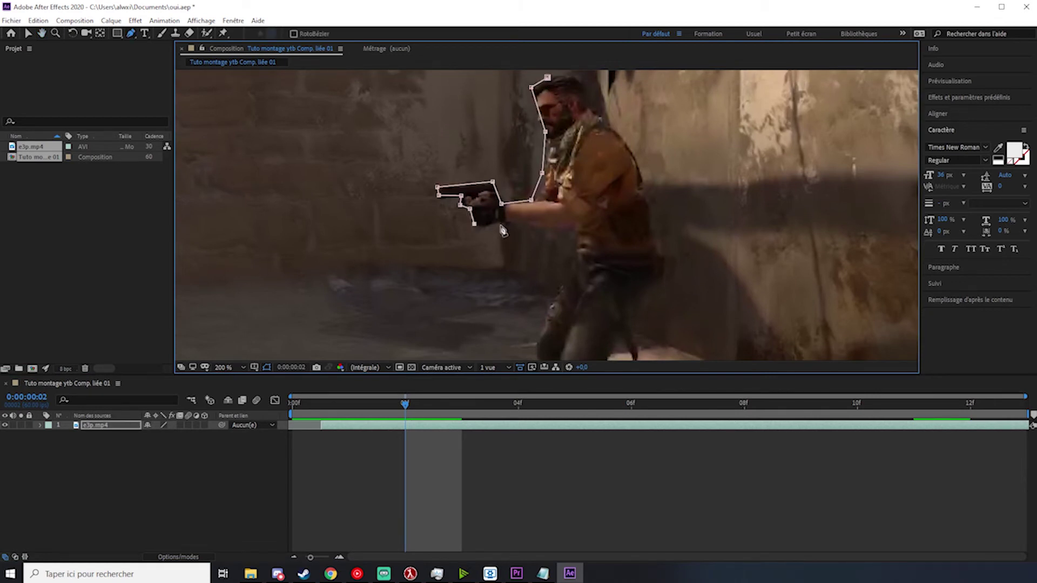
Step: Continue the Pen mask under the forearm, down the front of the leg and around the foot
left_click_drag(540, 322, 540, 210)
left_click(555, 257)
left_click(593, 318)
left_click_drag(576, 359, 570, 324)
left_click(591, 311)
left_click(568, 324)
left_click(574, 335)
left_click(637, 322)
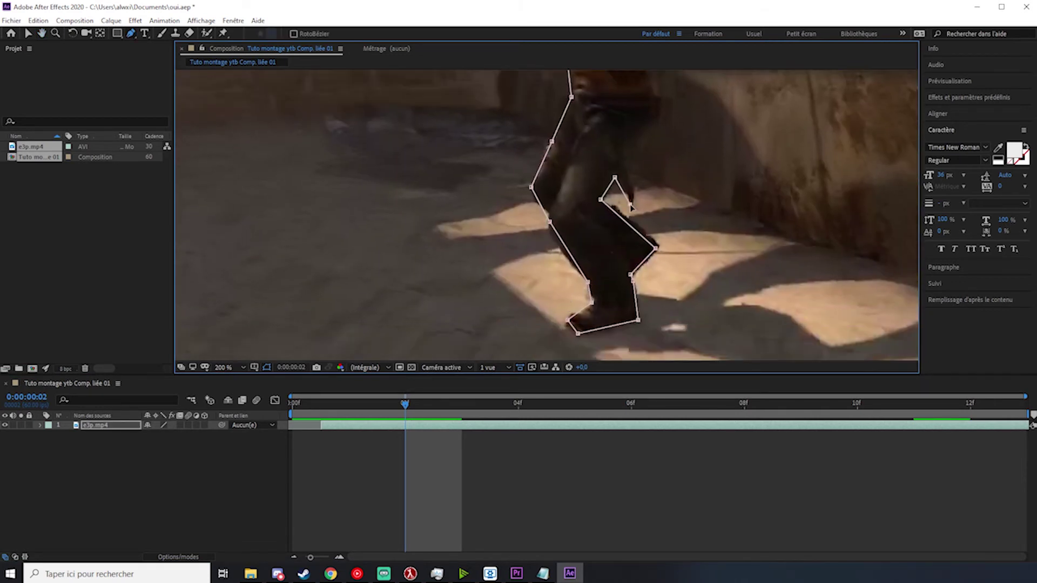
Step: Complete the mask up the character's back and around the head, closing it at the starting point
left_click_drag(653, 131, 669, 342)
left_click(653, 307)
left_click(634, 258)
left_click(623, 242)
left_click(611, 235)
left_click(598, 216)
left_click(587, 195)
left_click(557, 191)
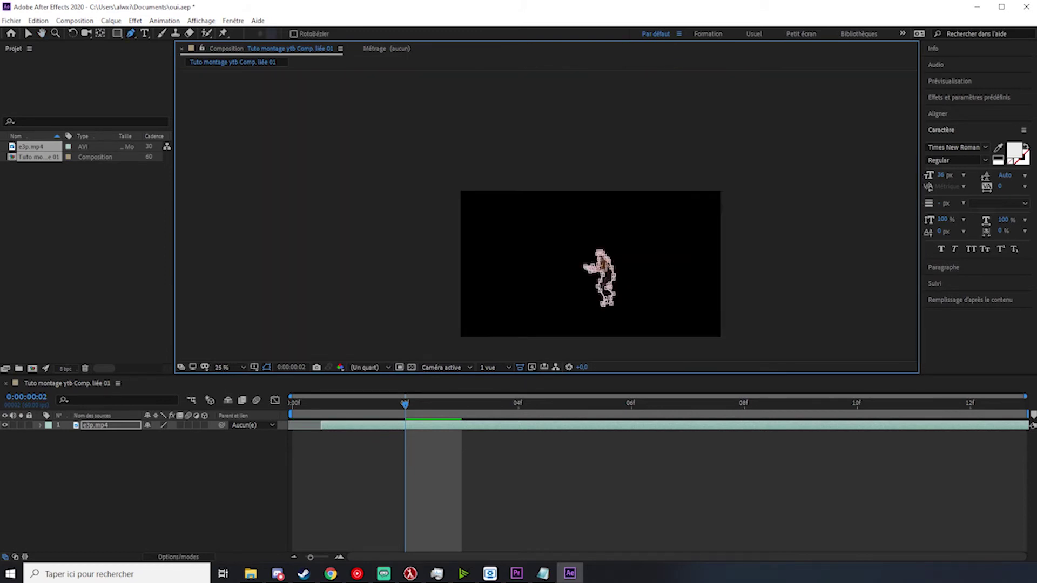
Step: Adjust the mask points beside the character's chin and chest to refine the front outline
left_click_drag(592, 182, 596, 184)
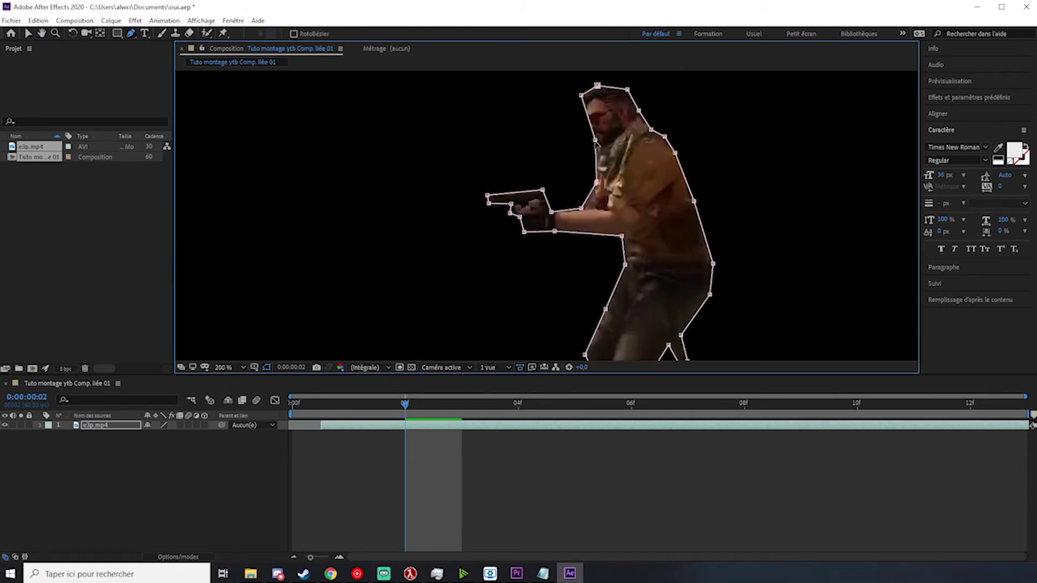
left_click_drag(596, 140, 589, 134)
left_click_drag(598, 179, 597, 168)
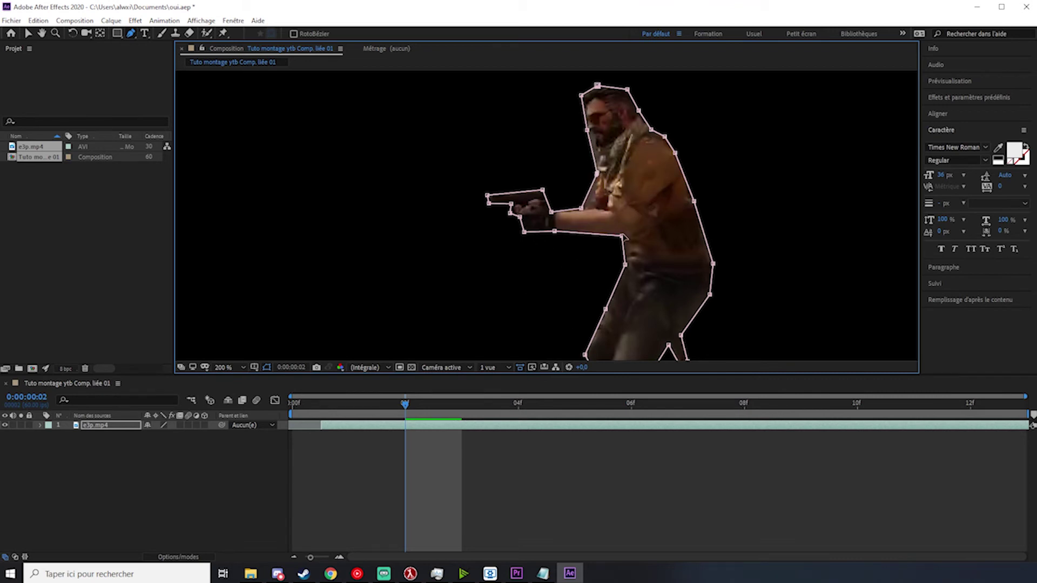
left_click_drag(642, 174, 633, 217)
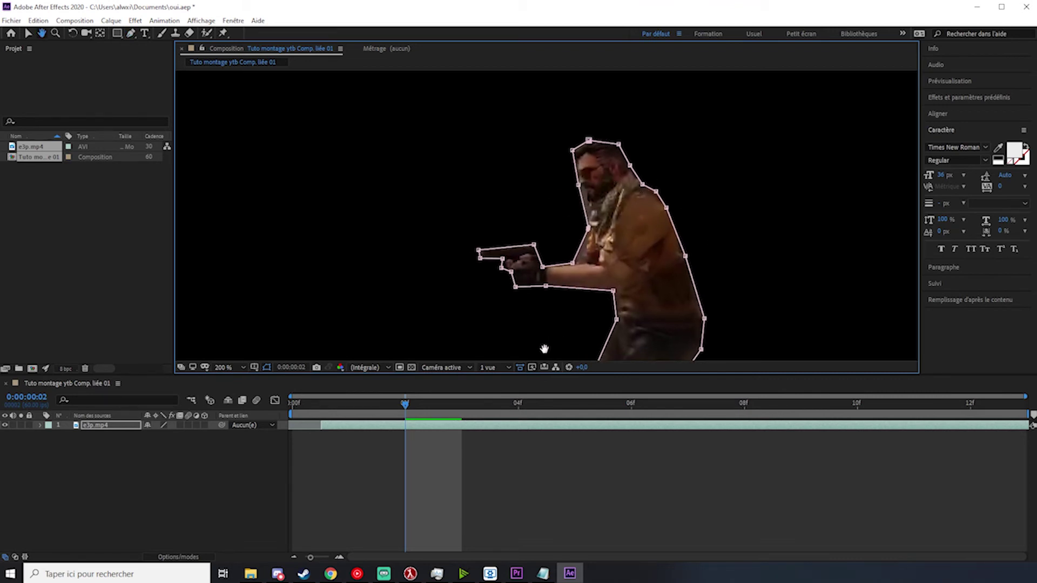
key("space")
key("space")
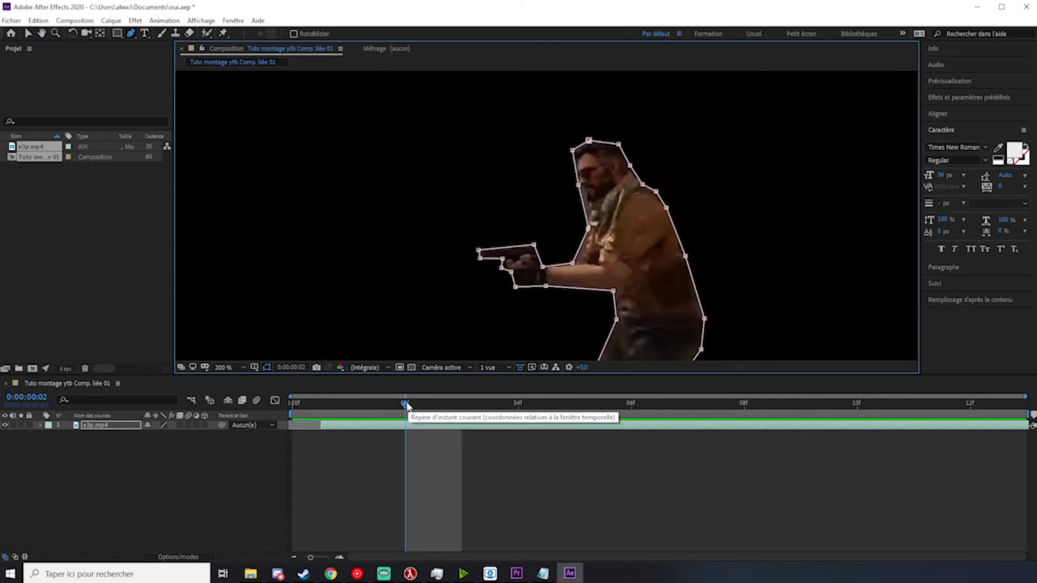
Step: Enable keyframing at frame 0:00:00:02 for Masque 1's path, feather, opacity and expansion
left_click(38, 424)
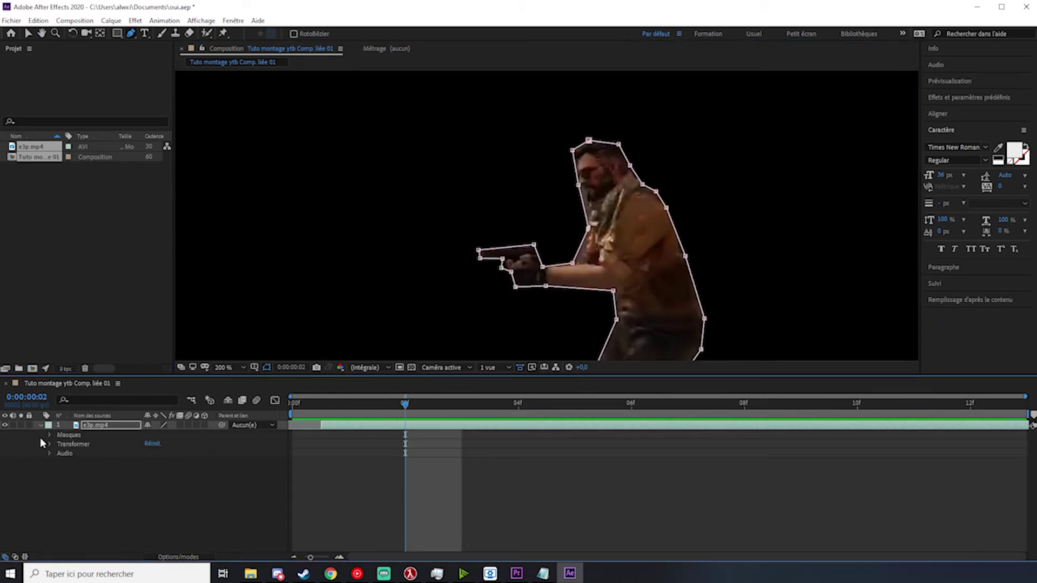
left_click(49, 445)
left_click(49, 445)
left_click(47, 435)
left_click(57, 443)
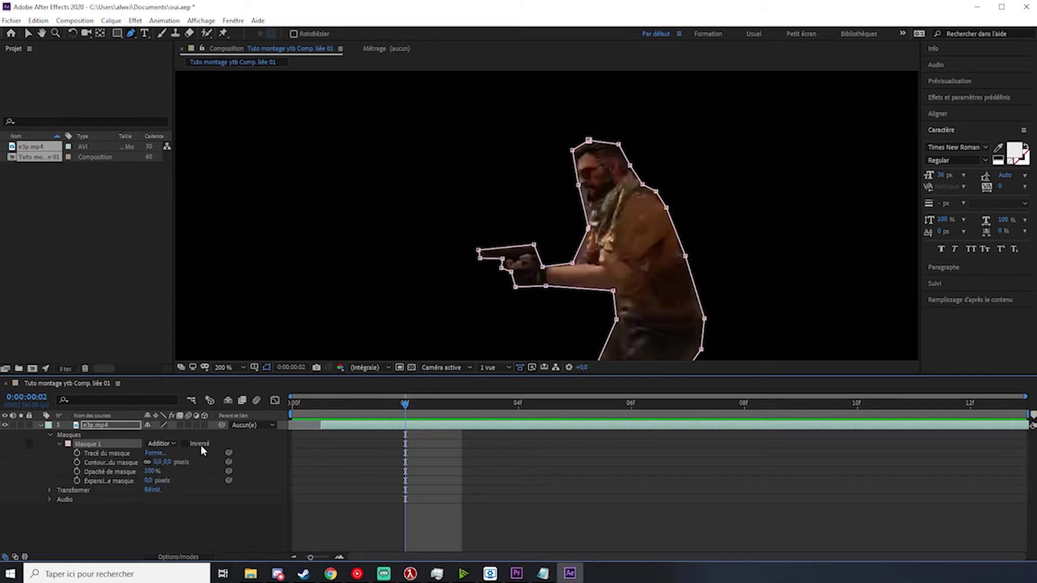
left_click(76, 453)
left_click(77, 453)
left_click(77, 462)
left_click(76, 471)
left_click(77, 480)
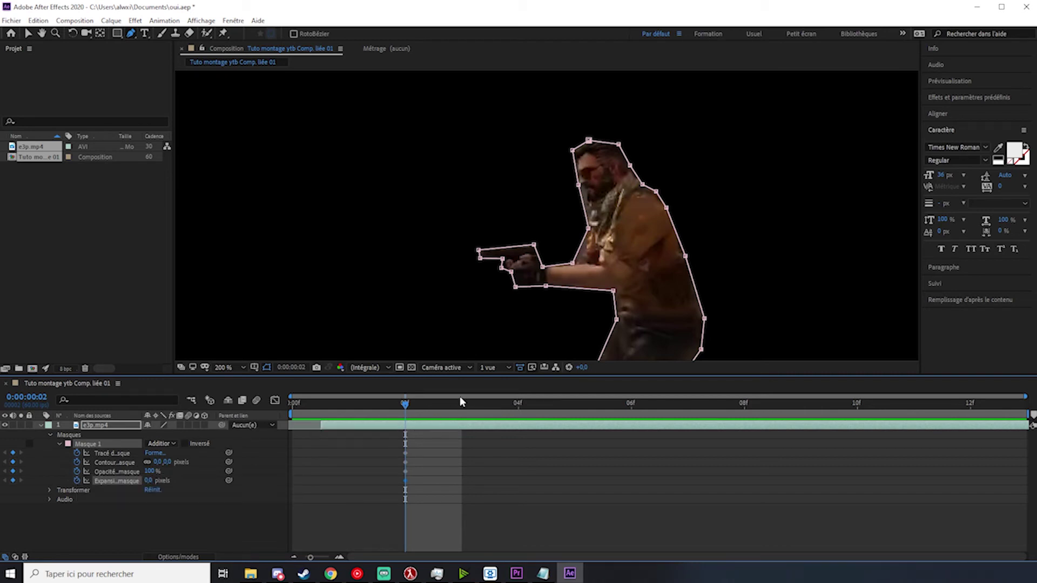
Step: At frame 0:00:00:05, reshape the mask around the character's pistol, front leg and foot
left_click_drag(407, 404, 569, 406)
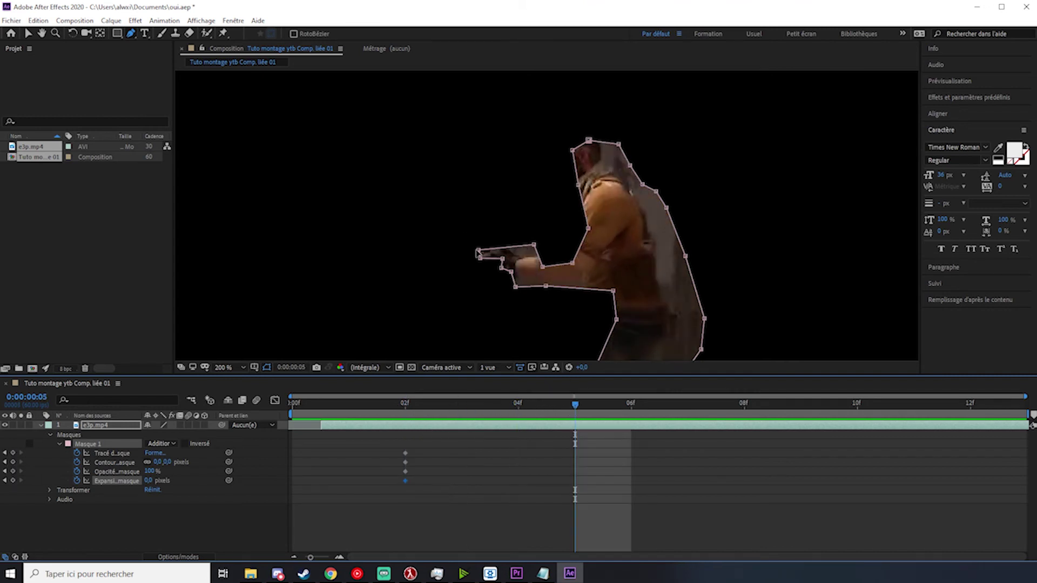
left_click_drag(478, 251, 519, 280)
scroll(626, 322, "down", 6)
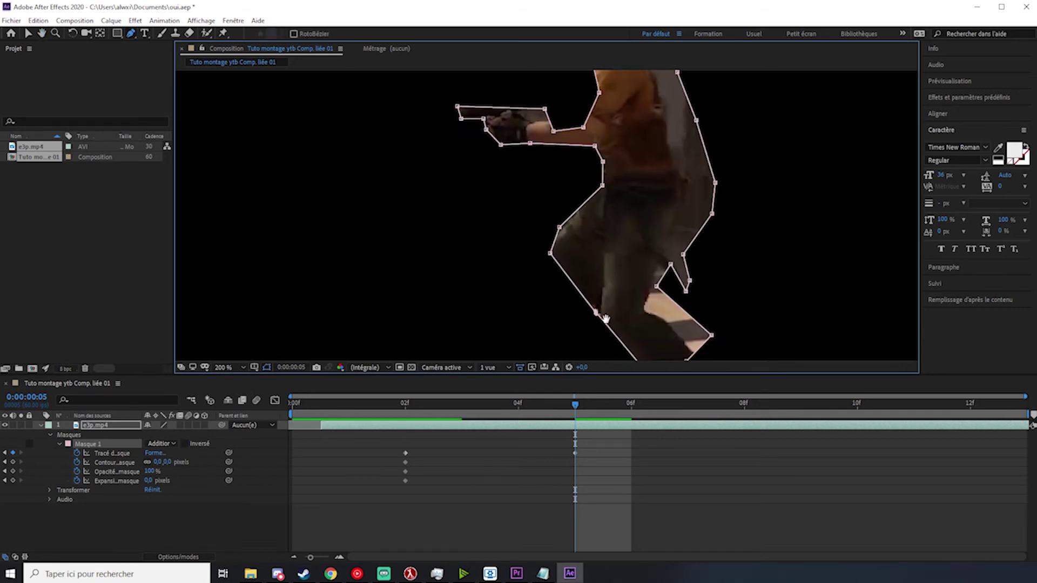
left_click_drag(641, 316, 670, 325)
left_click_drag(670, 326, 676, 248)
left_click_drag(646, 308, 672, 285)
left_click_drag(694, 256, 727, 262)
left_click_drag(689, 217, 722, 237)
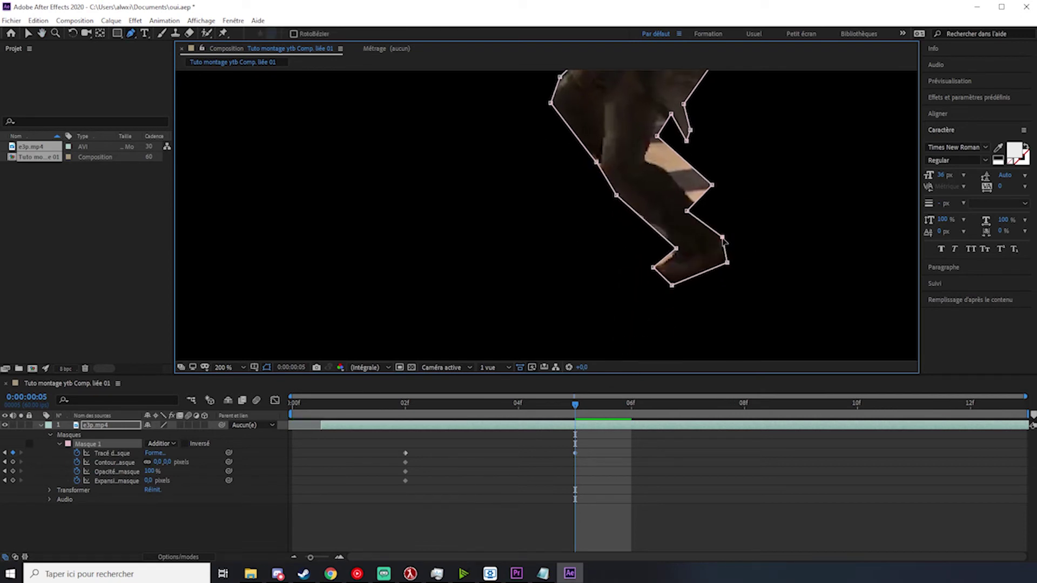
Step: Reshape the rest of the mask at this frame around the character's rear leg, back, chest and head
left_click_drag(712, 185, 702, 208)
left_click_drag(671, 113, 662, 114)
left_click_drag(705, 73, 692, 157)
left_click_drag(689, 89, 706, 209)
left_click_drag(702, 156, 672, 144)
left_click_drag(678, 116, 572, 95)
left_click_drag(613, 189, 543, 189)
left_click_drag(580, 215, 553, 205)
left_click_drag(584, 151, 580, 197)
mouse_move(623, 134)
left_mouse_down()
mouse_move(589, 124)
mouse_move(636, 127)
left_mouse_up()
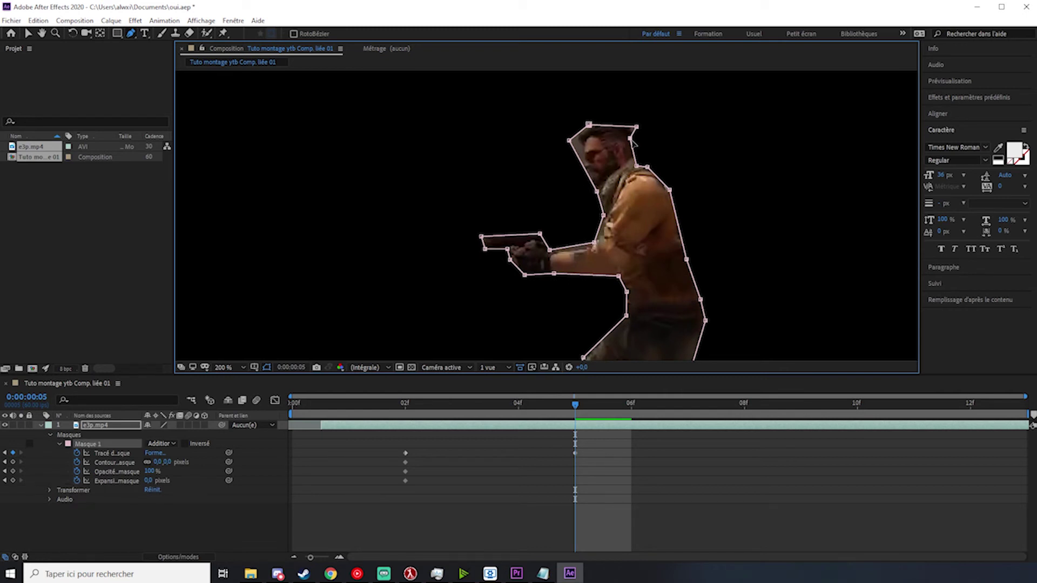
Step: At frame 0:00:00:04, pull the mask points along the character's face and chest tighter to the body
left_click(525, 404)
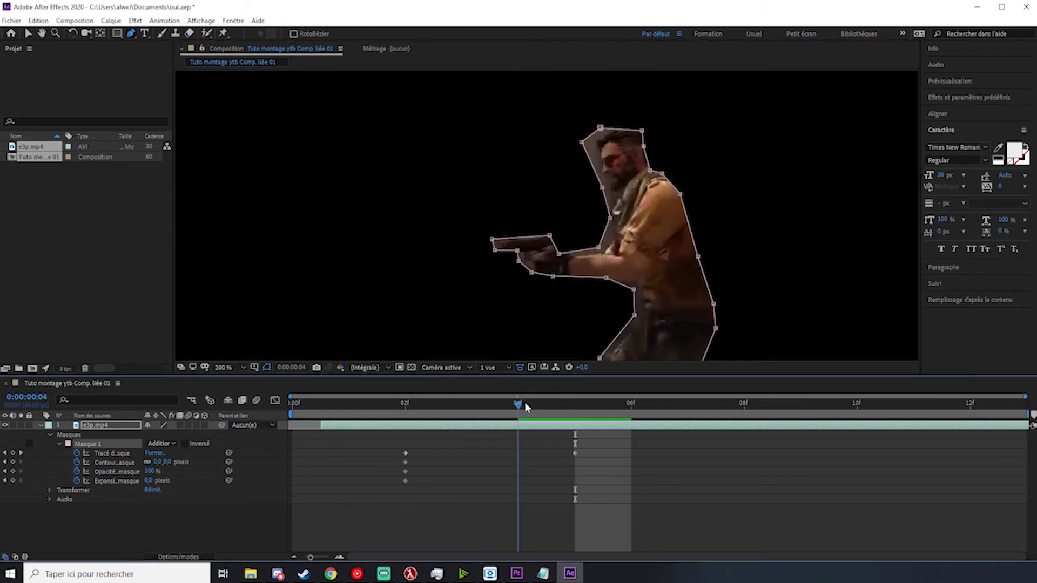
left_click_drag(496, 404, 517, 416)
left_click_drag(581, 143, 594, 146)
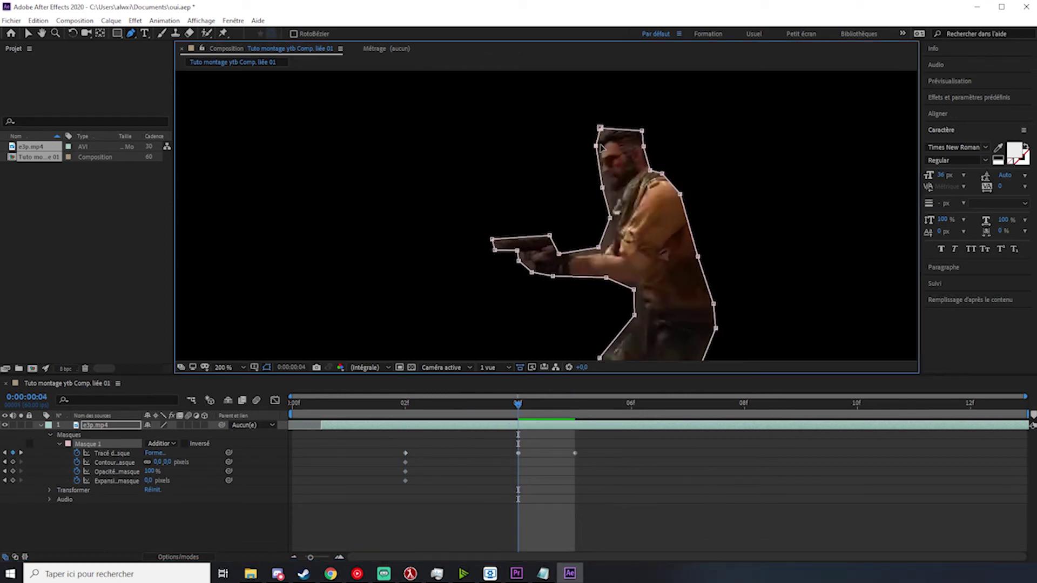
left_click_drag(601, 187, 603, 249)
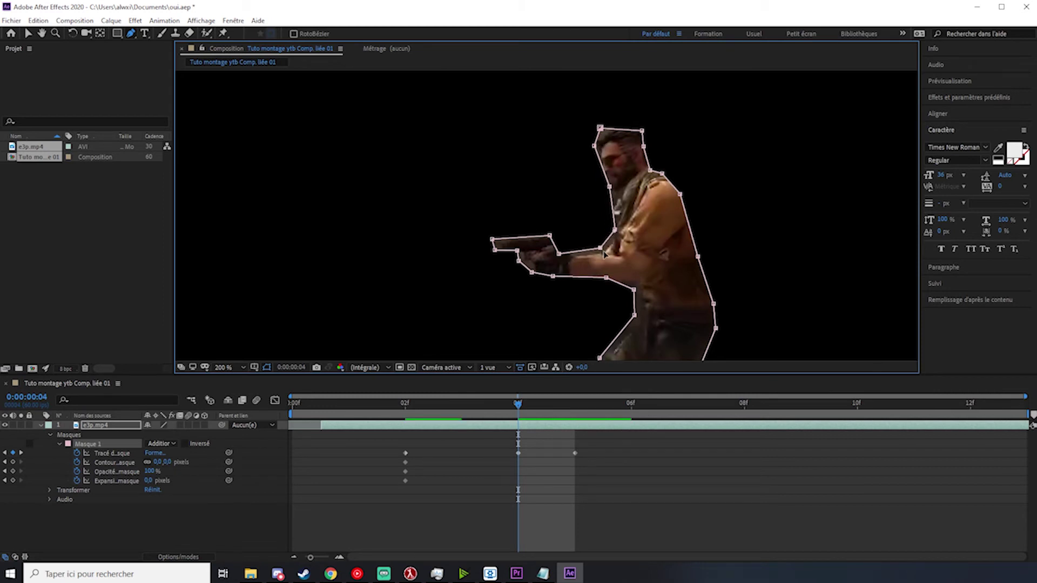
left_click_drag(642, 304, 655, 225)
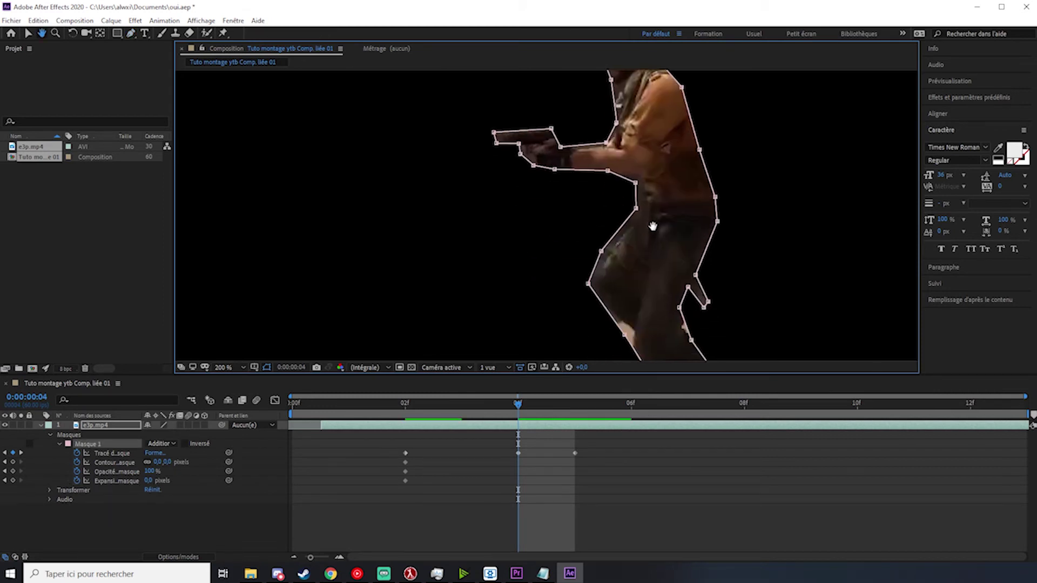
left_click_drag(648, 286, 641, 239)
key("g")
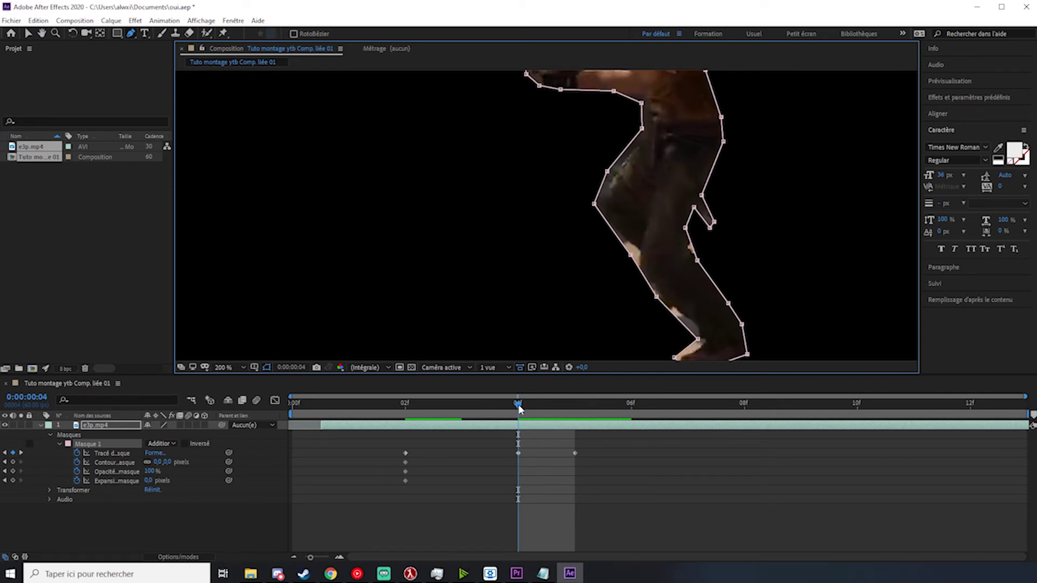
Step: Return to frame 0:00:00:02 and close After Effects without saving the changes to oui.aep
left_click_drag(519, 408, 405, 408)
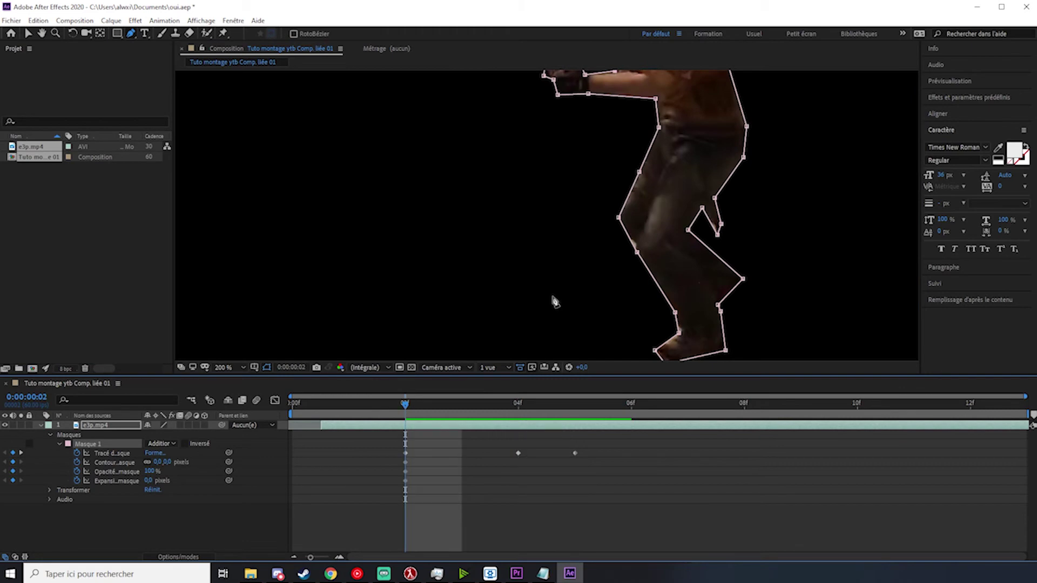
left_click(1026, 8)
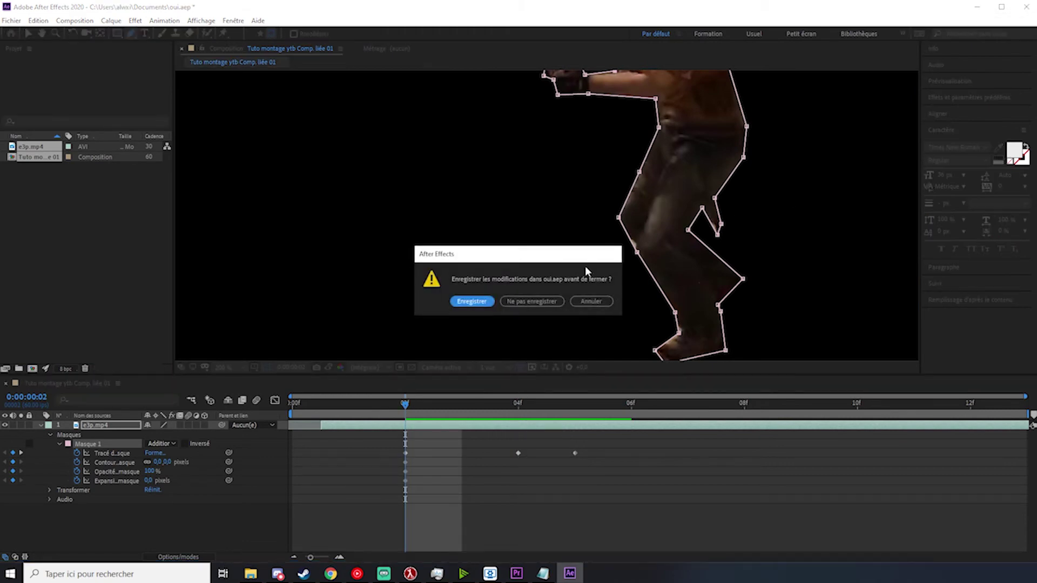
left_click(540, 303)
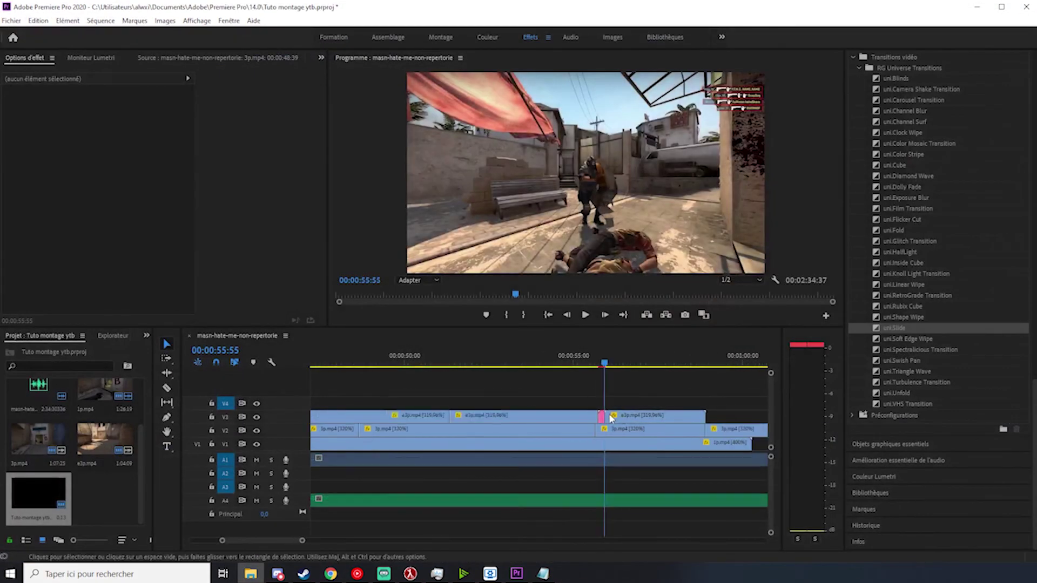
Step: In Premiere Pro, play back the character cut-out passage around 00:00:15 of the sequence and scrub through the earlier footage
scroll(475, 415, "down", 3)
left_click(328, 368)
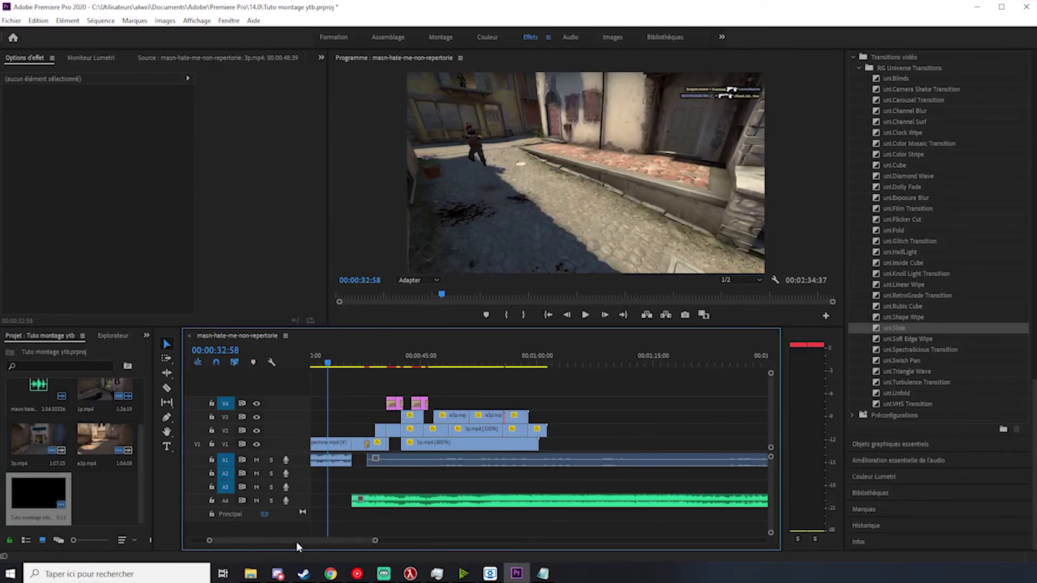
left_click_drag(291, 541, 274, 541)
left_click_drag(401, 361, 428, 359)
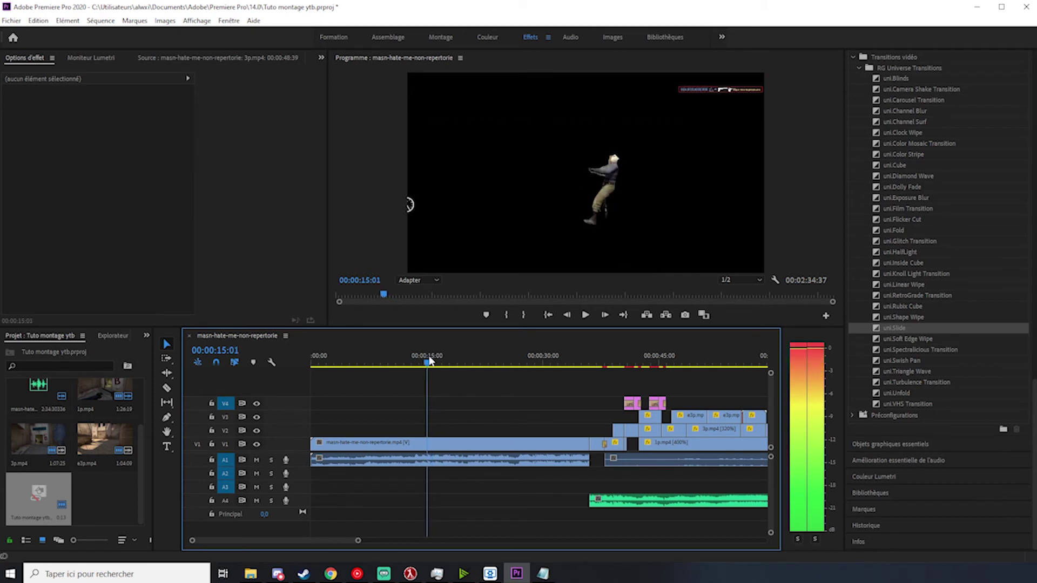
key("space")
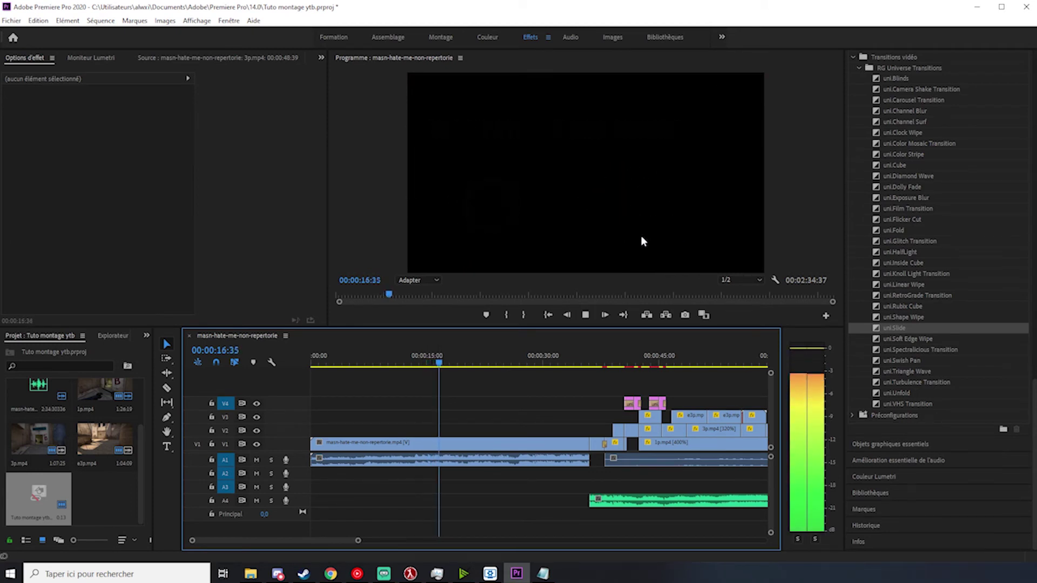
key("space")
mouse_move(437, 362)
left_mouse_down()
mouse_move(416, 360)
mouse_move(432, 365)
left_mouse_up()
key("space")
key("space")
left_click_drag(346, 362, 399, 362)
key("minus")
key("minus")
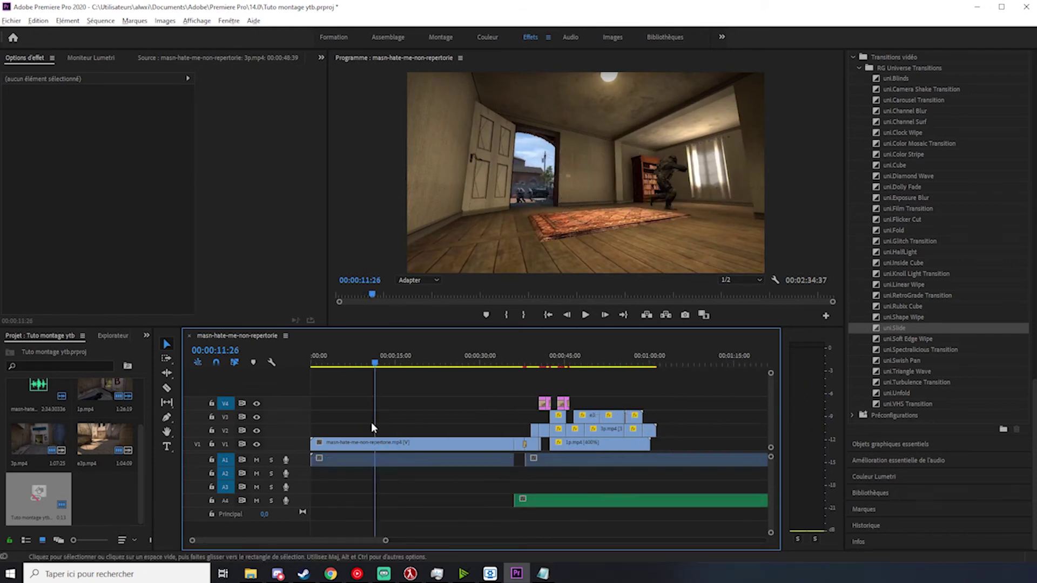
key("minus")
key("alt+Tab")
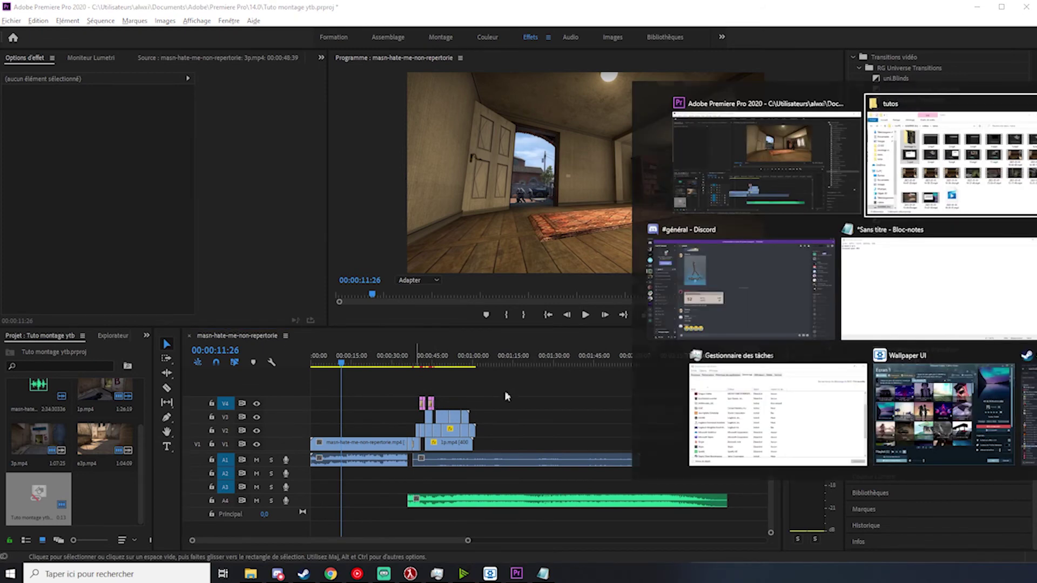
scroll(460, 438, "up", 4)
scroll(455, 435, "down", 3)
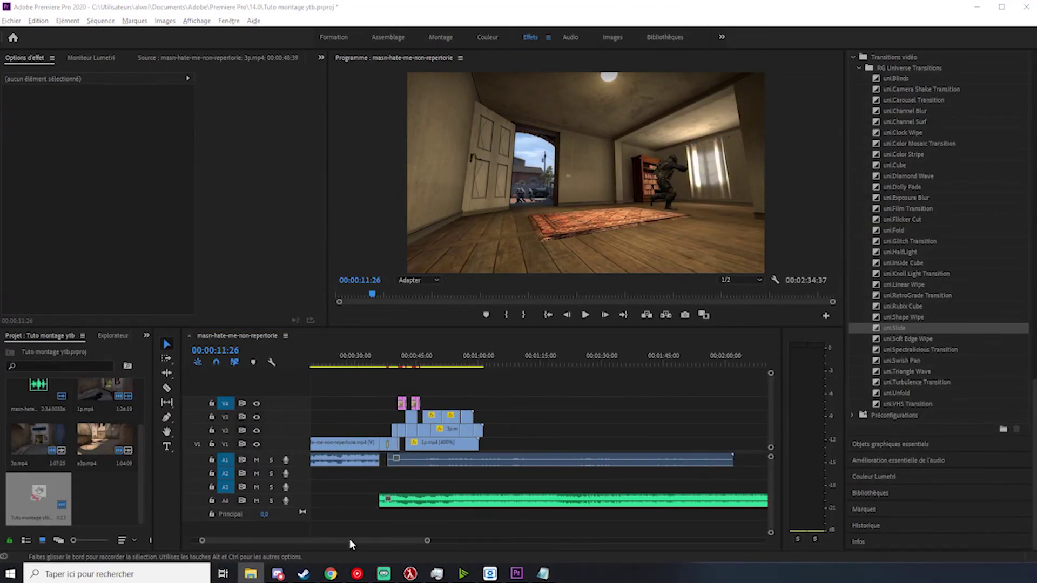
left_click_drag(350, 540, 339, 540)
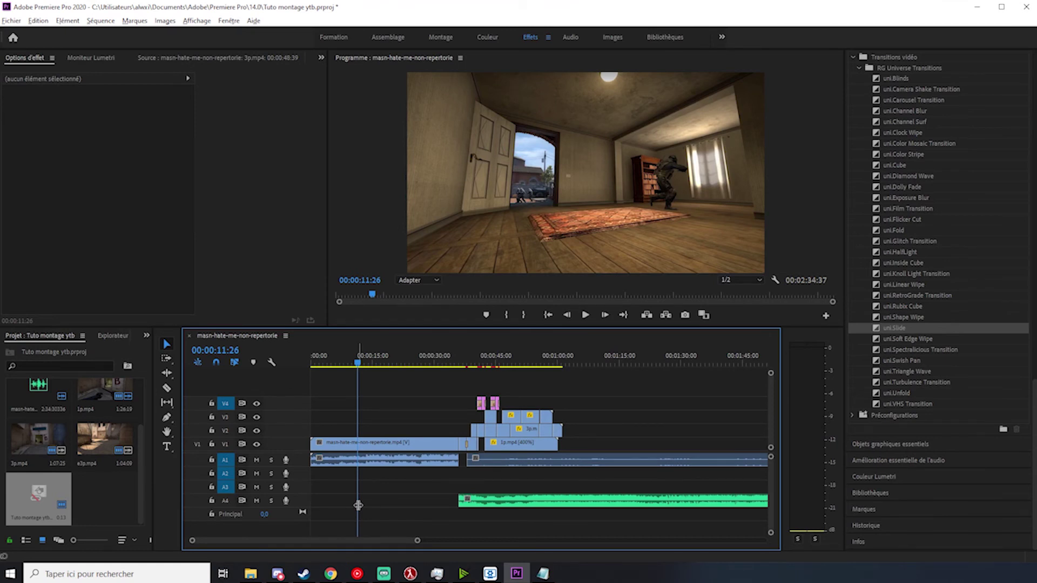
Step: Play back the montage from 00:00:35:30 through the title passage and scrub to 00:00:45:23
left_click(458, 363)
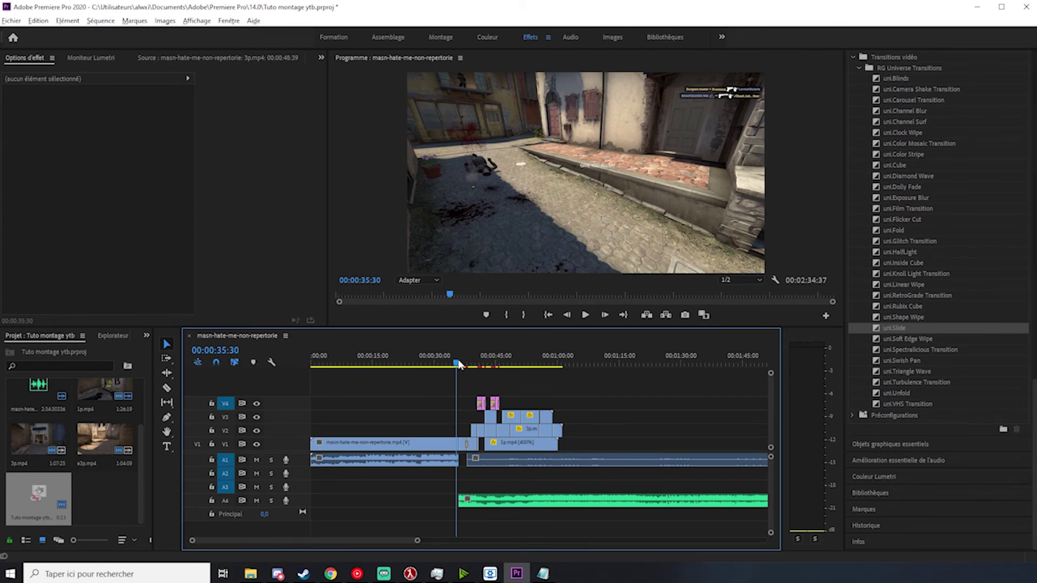
key("space")
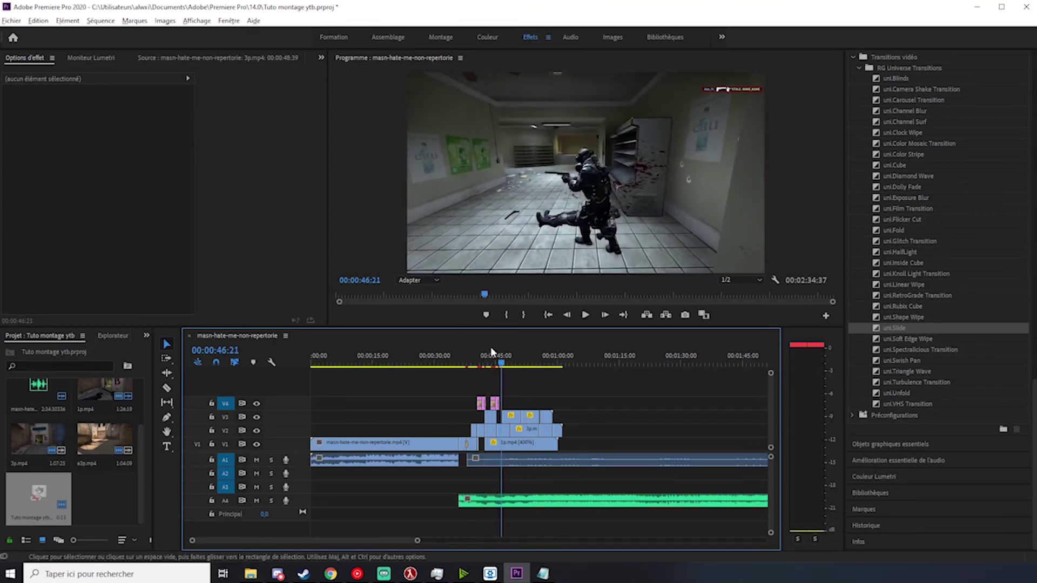
left_click(504, 365)
left_click_drag(503, 363, 534, 357)
scroll(500, 405, "up", 5)
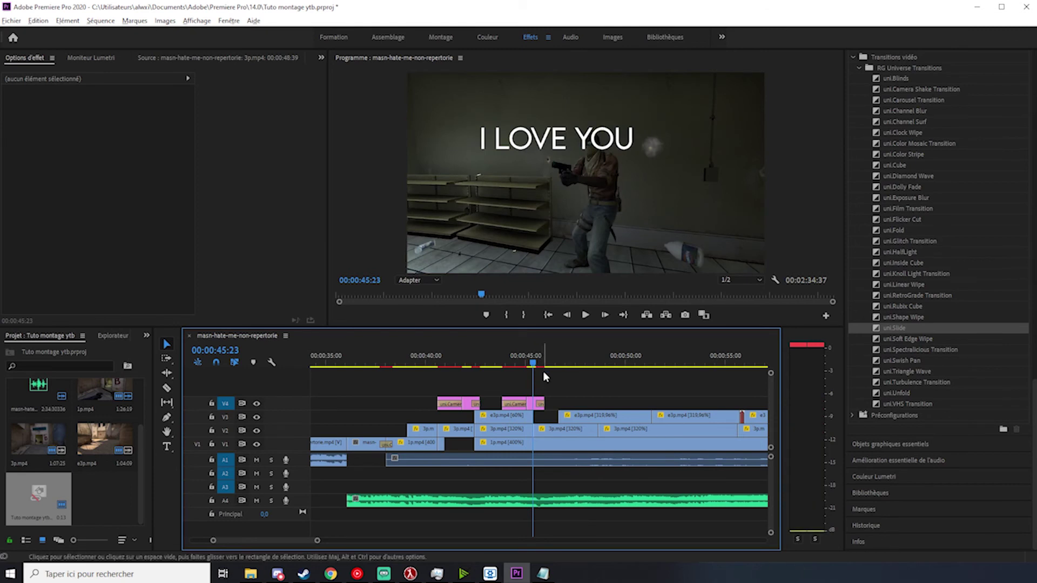
Step: Place the playhead at 00:00:45:56 and move the block of gameplay clips following the title passage about 6 seconds later
scroll(527, 406, "down", 2)
left_click_drag(699, 395, 546, 418)
left_click(536, 416)
scroll(534, 416, "up", 3)
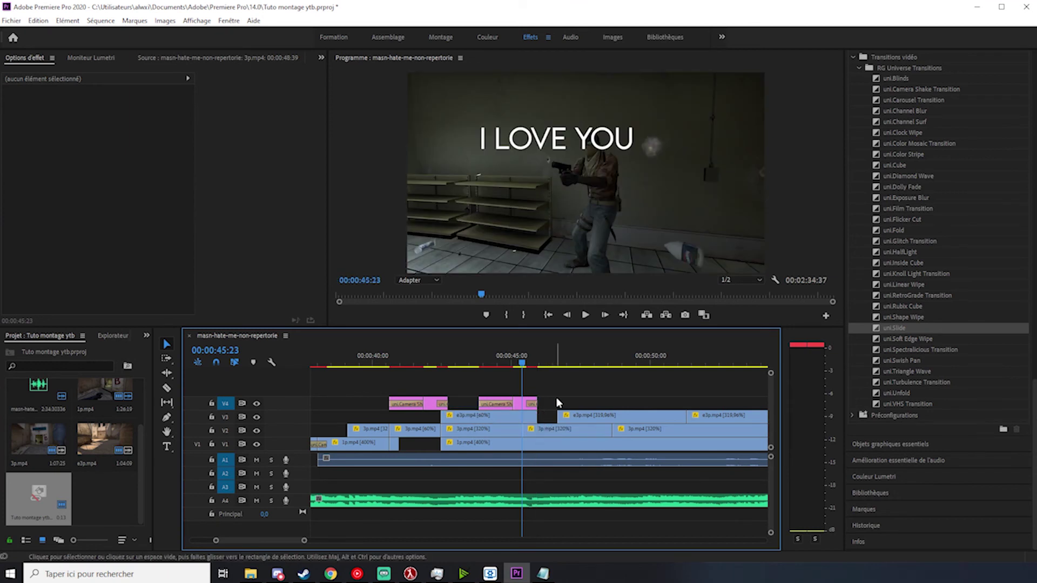
left_click(542, 361)
left_click_drag(543, 361, 538, 361)
scroll(540, 378, "down", 5)
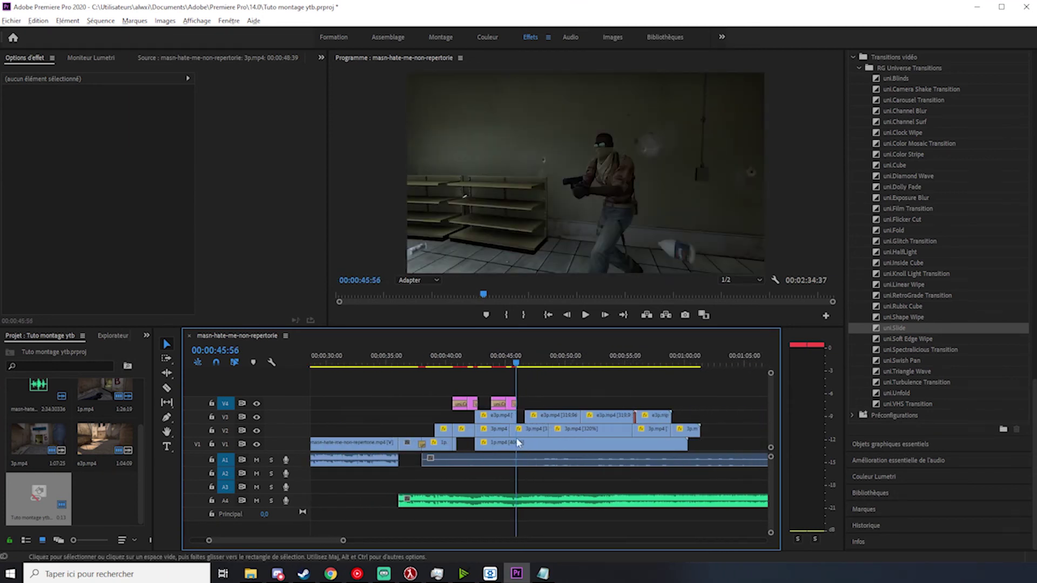
left_click_drag(705, 387, 607, 431)
left_click(582, 406)
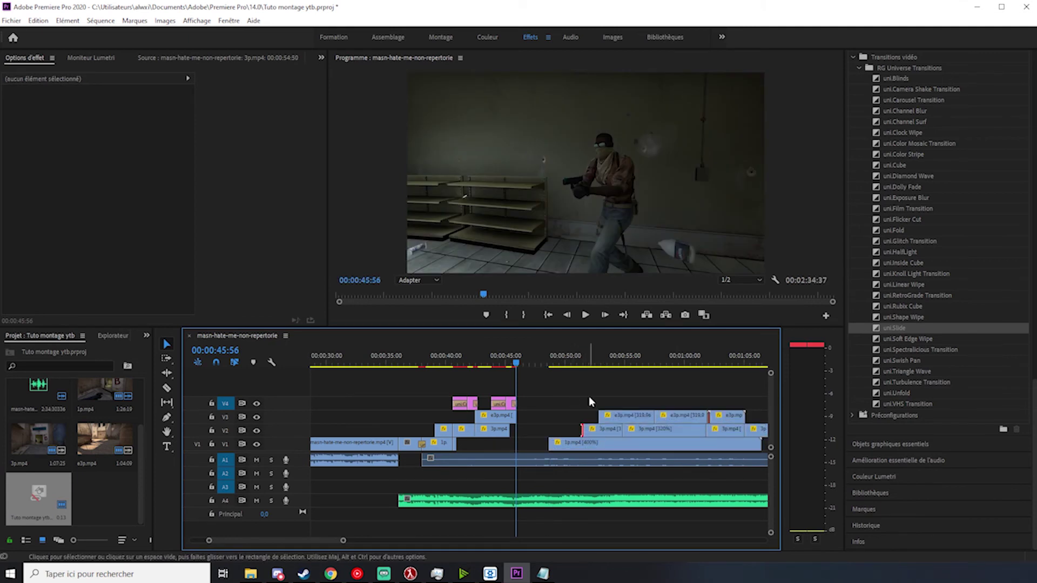
Step: Try to extend the start of the moved 400% clip on V1 back to 00:00:45:56
left_click(595, 433)
left_click_drag(549, 444, 516, 446)
key("ctrl+z")
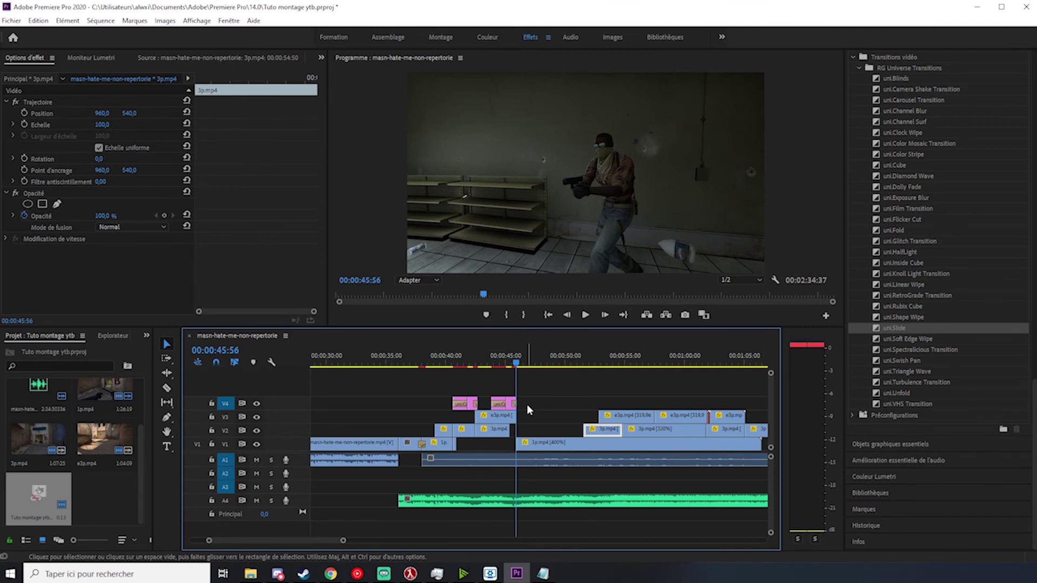
left_click_drag(542, 444, 573, 453)
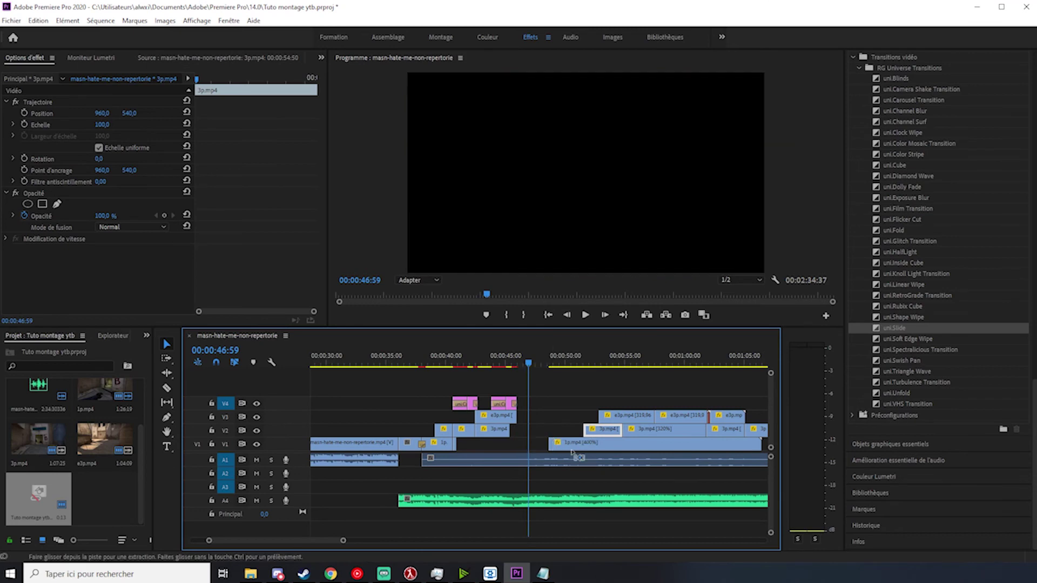
Step: Extend the start of the first moved 3p.mp4 clip on V2 back to nearly the start of the V1 clip beneath it
left_click_drag(551, 358, 583, 367)
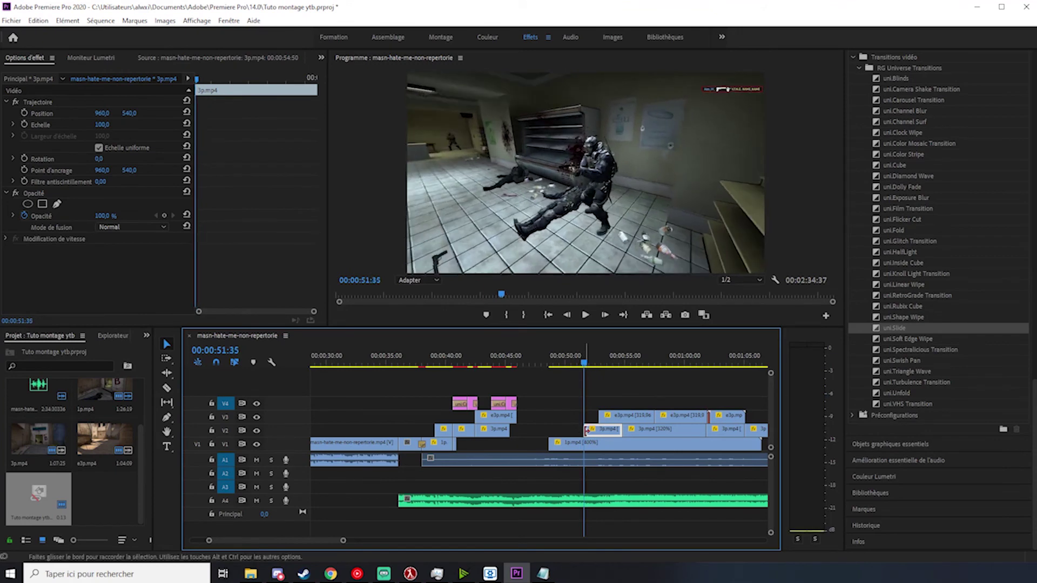
left_click_drag(587, 431, 559, 428)
left_click_drag(563, 360, 559, 361)
Step: Move the whole block of later gameplay clips back to close the gap after the "I LOVE YOU" title
scroll(539, 410, "down", 1)
scroll(538, 410, "down", 1)
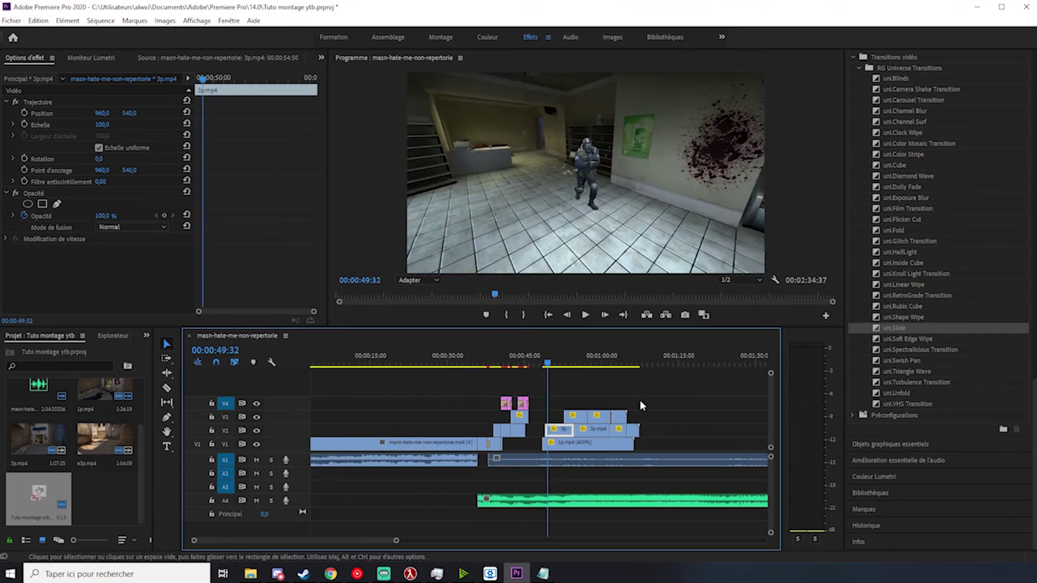
left_click_drag(654, 390, 566, 448)
left_click_drag(566, 447, 550, 446)
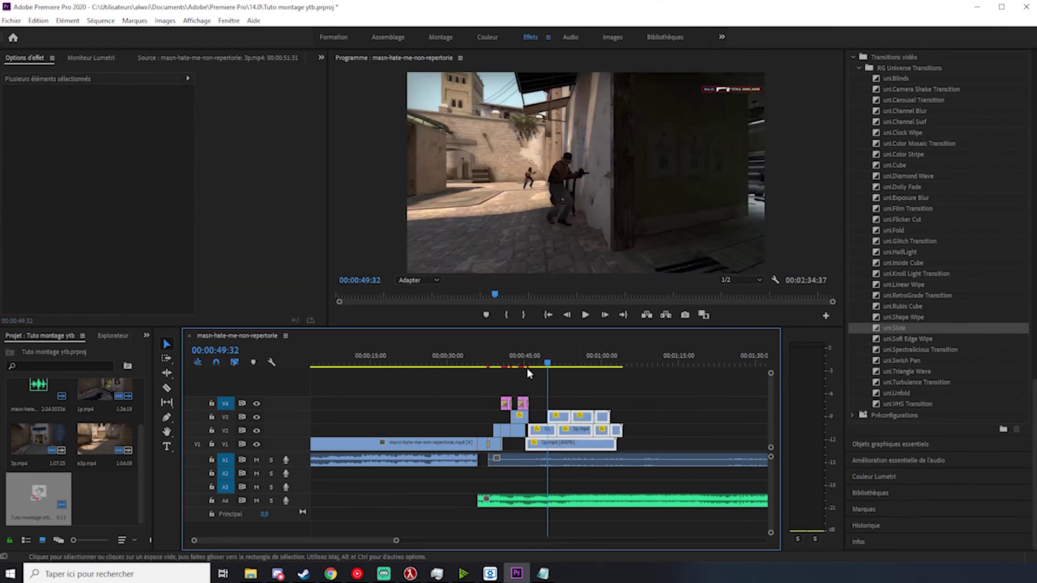
Step: Split the 3p.mp4 clip on V2 at about 00:00:47:27 and 00:00:48:37, and delete the section between the cuts
left_click(520, 362)
key("space")
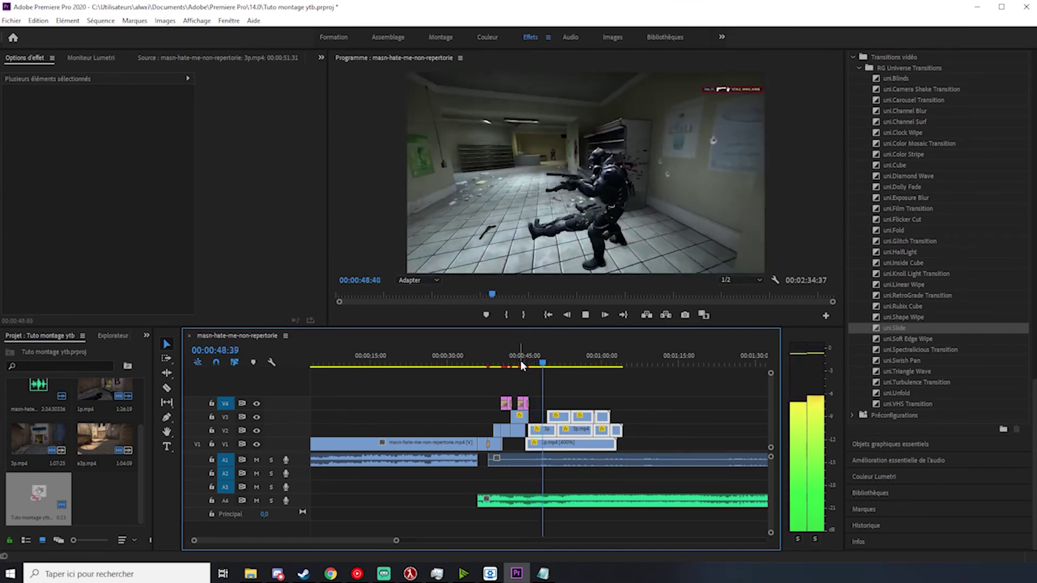
key("space")
key("=")
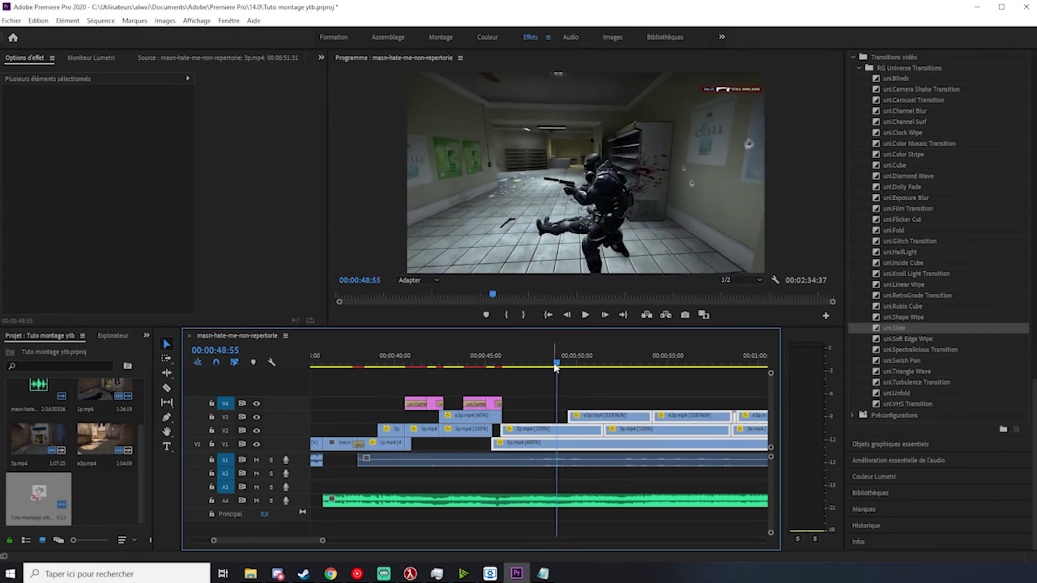
mouse_move(556, 367)
left_mouse_down()
mouse_move(530, 365)
mouse_move(552, 366)
left_mouse_up()
key("c")
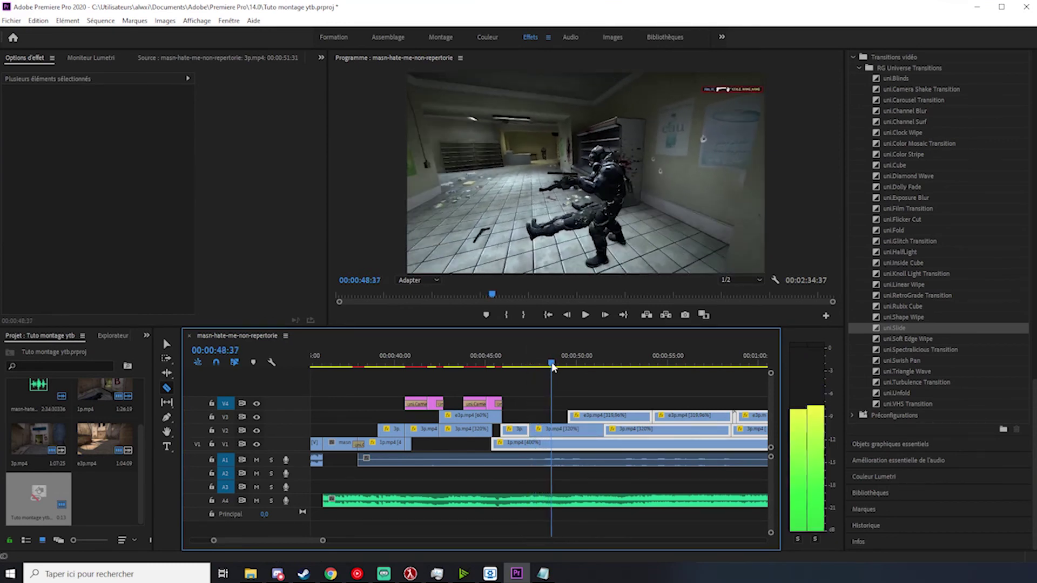
left_click(546, 434)
key("Delete")
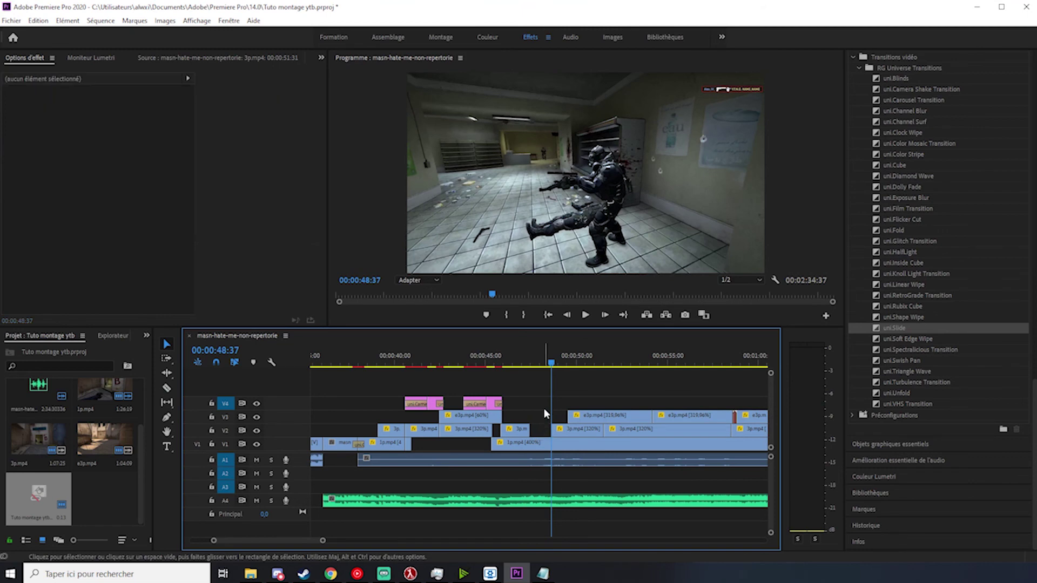
Step: Play back and scrub the passage between about 00:00:46 and 00:00:49 to check the switch from first-person to third-person view
left_click(542, 362)
key("space")
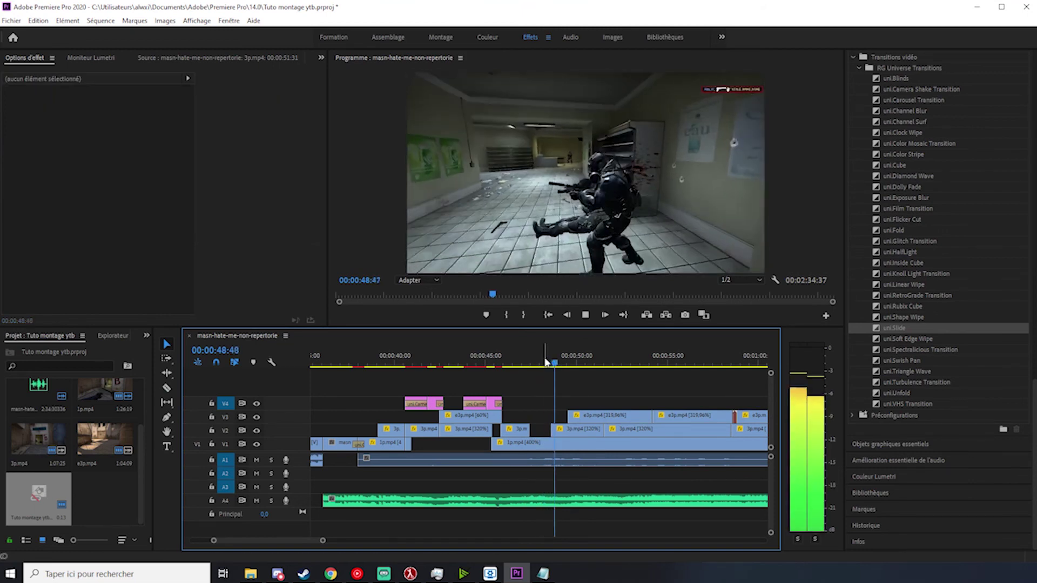
key("space")
left_click(520, 360)
key("space")
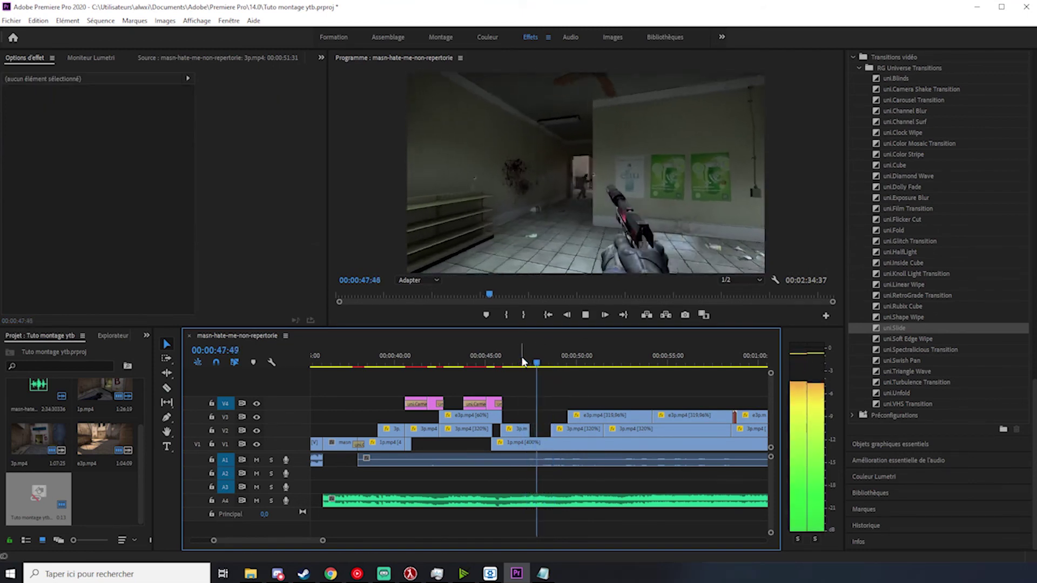
left_click(523, 361)
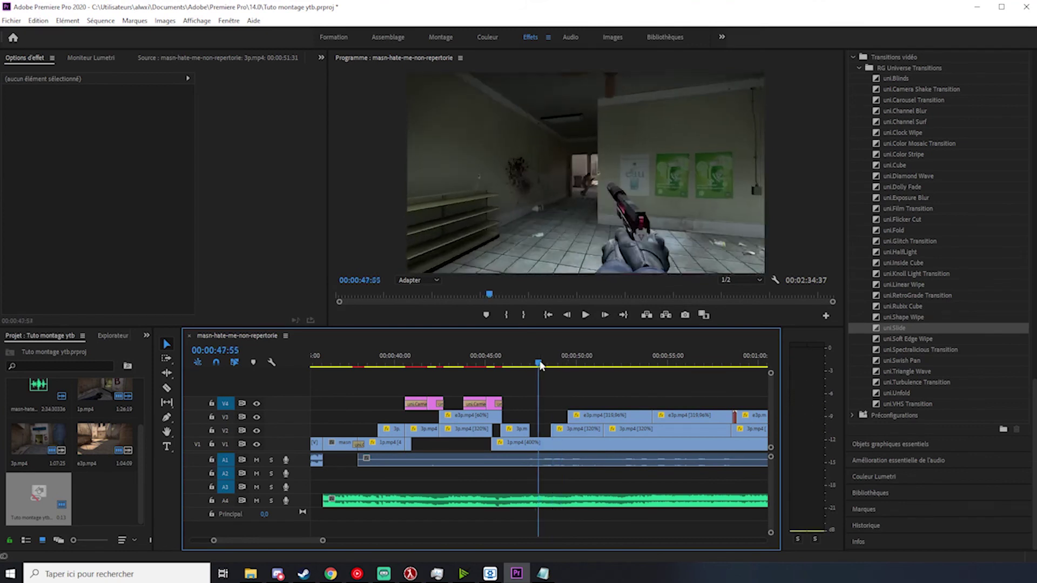
key("space")
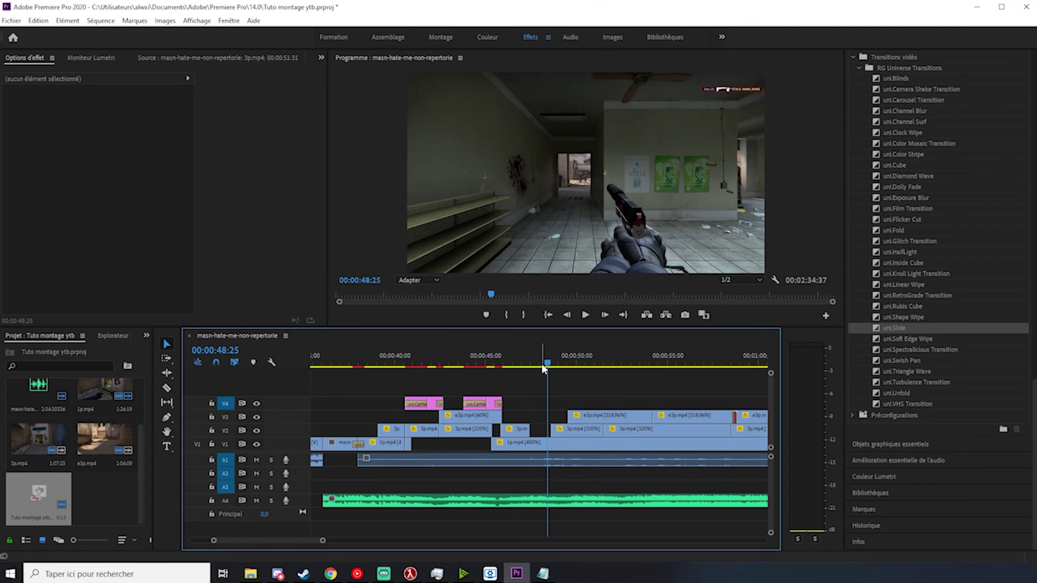
left_click_drag(545, 366, 533, 365)
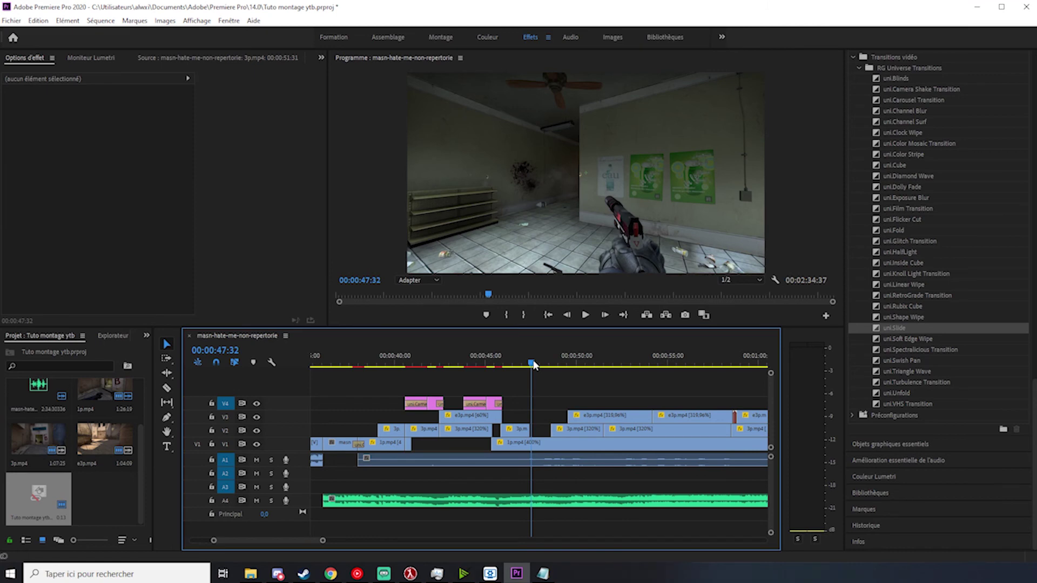
mouse_move(533, 365)
left_mouse_down()
mouse_move(538, 372)
mouse_move(531, 362)
left_mouse_up()
key("space")
key("space")
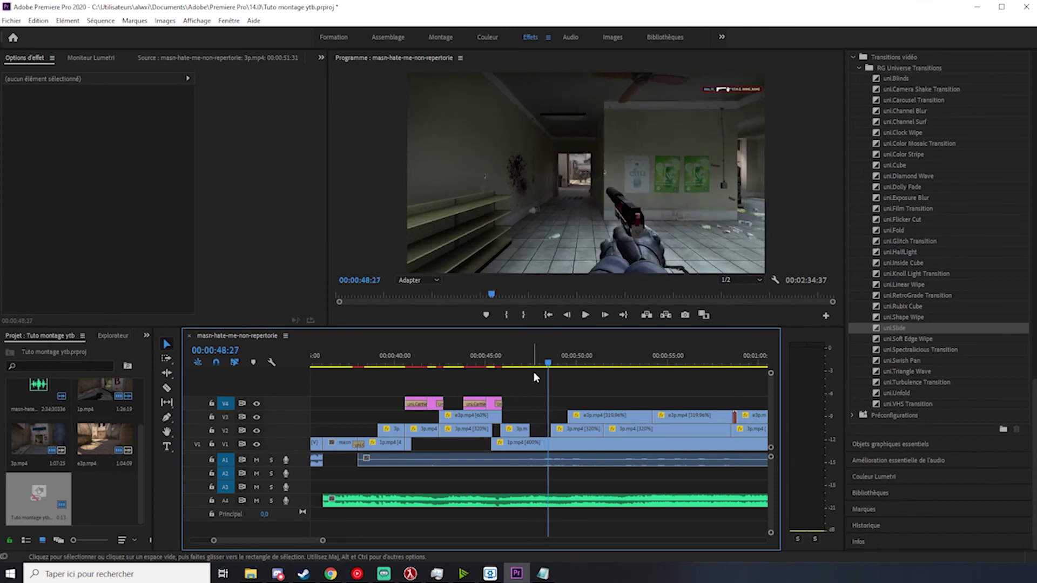
left_click(534, 365)
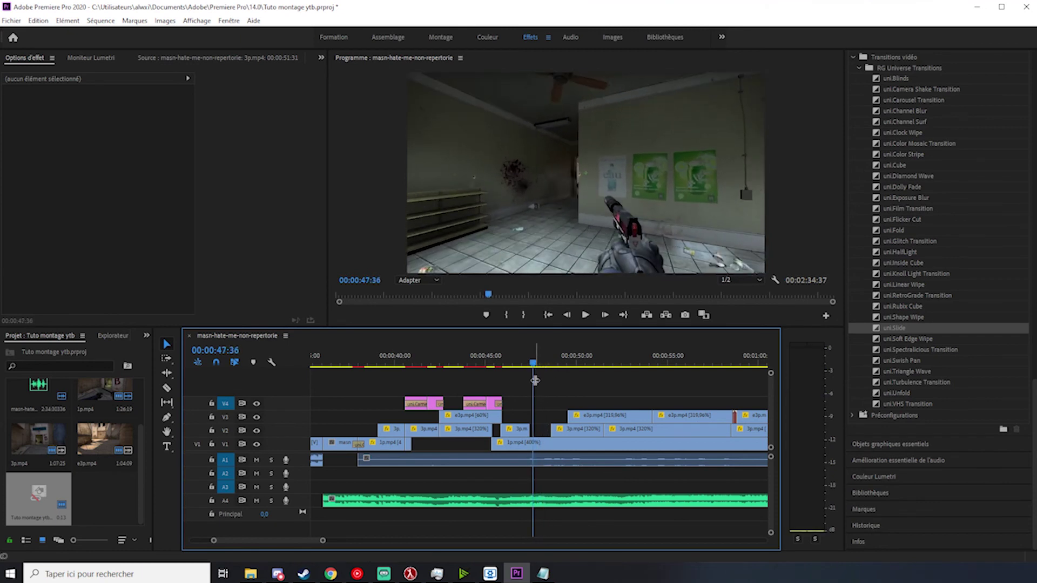
key("space")
key("space")
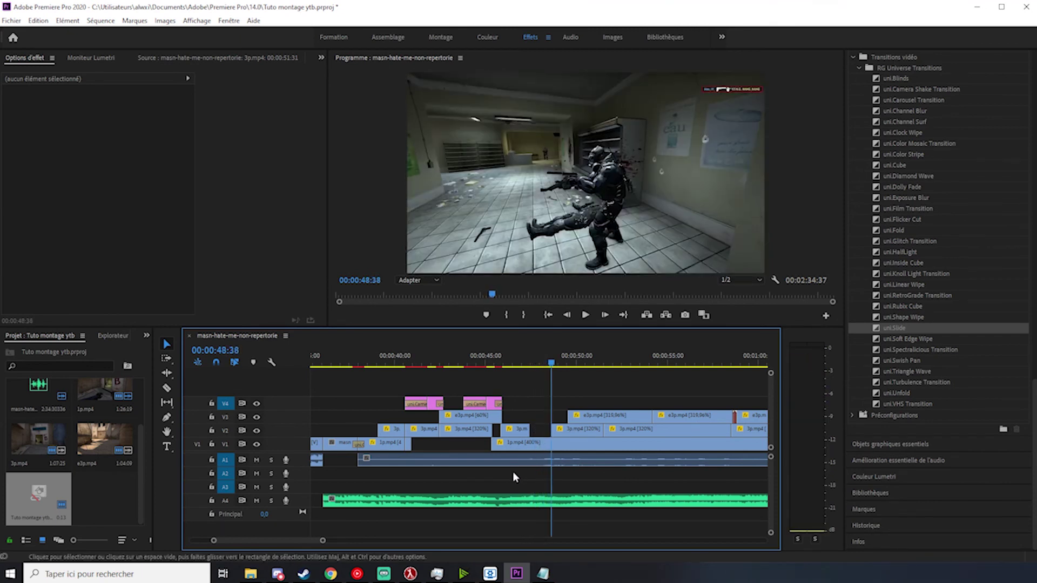
Step: Split the V1 and V2 clips at 00:00:46:34 and delete both sections from there to about 00:00:47:27
scroll(507, 473, "up", 3)
left_click(501, 366)
key("space")
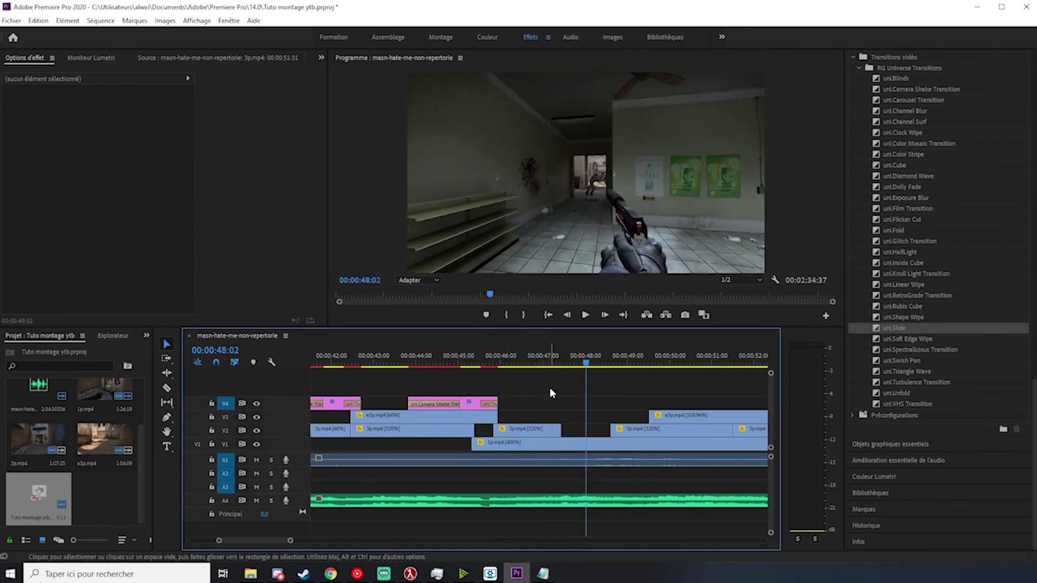
left_click(544, 366)
left_click_drag(545, 365, 524, 365)
key("c")
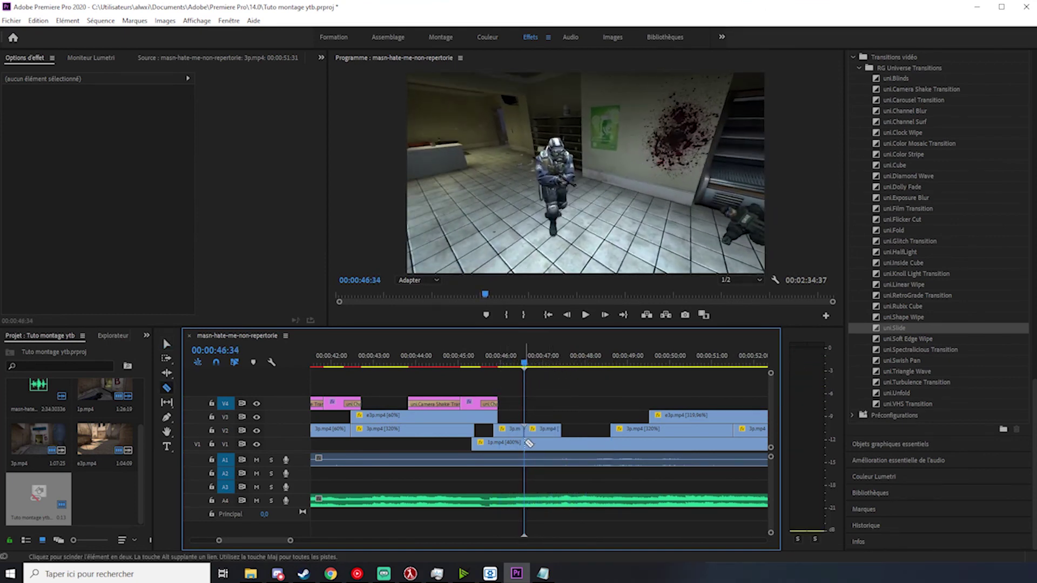
left_click(563, 441)
key("v")
left_click(554, 432)
key("Delete")
left_click(551, 447)
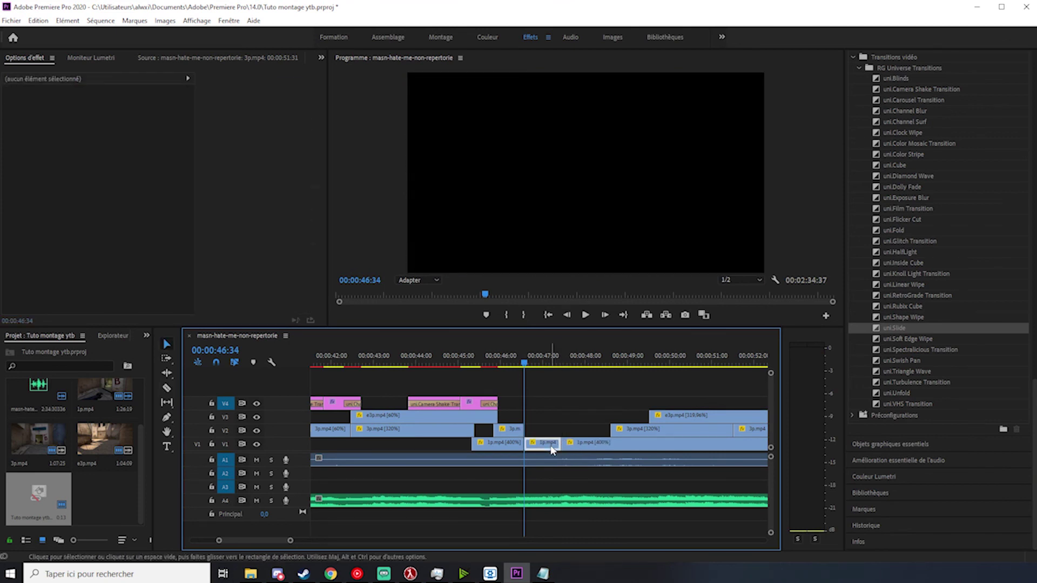
Step: Move the remaining gameplay clips back to start at 00:00:46:34 and play back the join
scroll(452, 456, "down", 4)
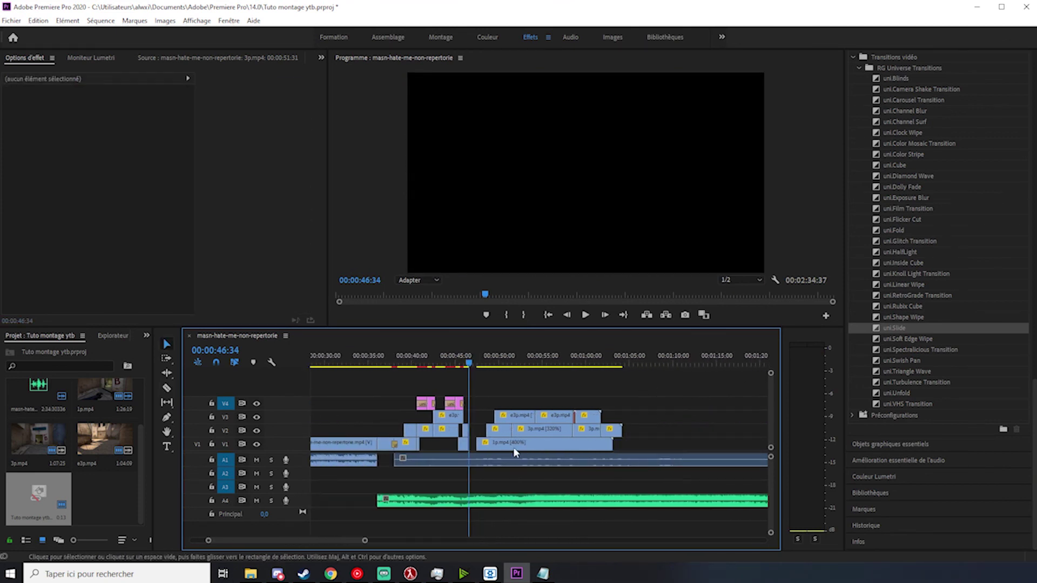
left_click_drag(634, 402, 482, 446)
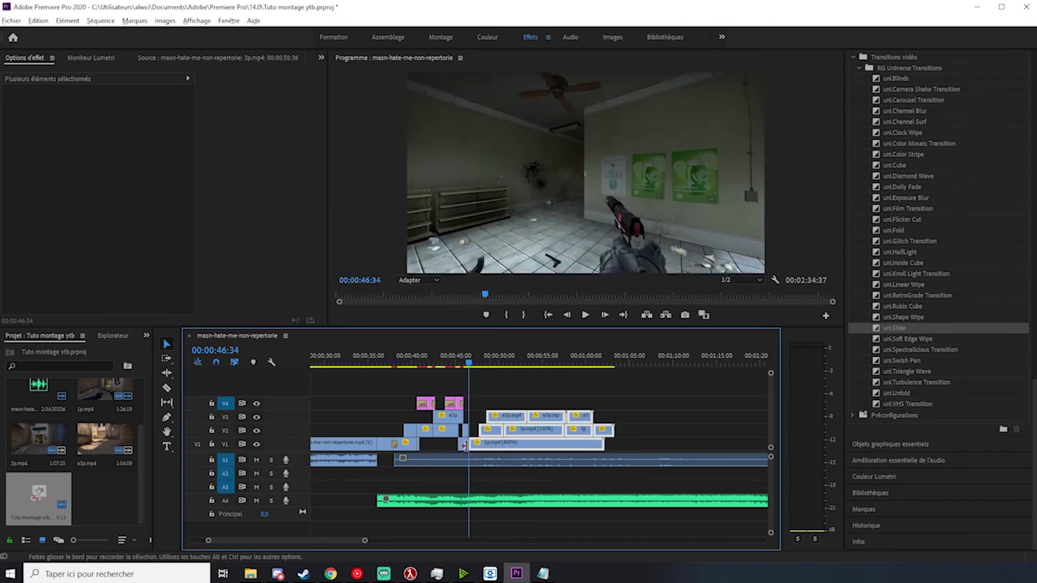
scroll(468, 448, "up", 4)
key("equal")
key("space")
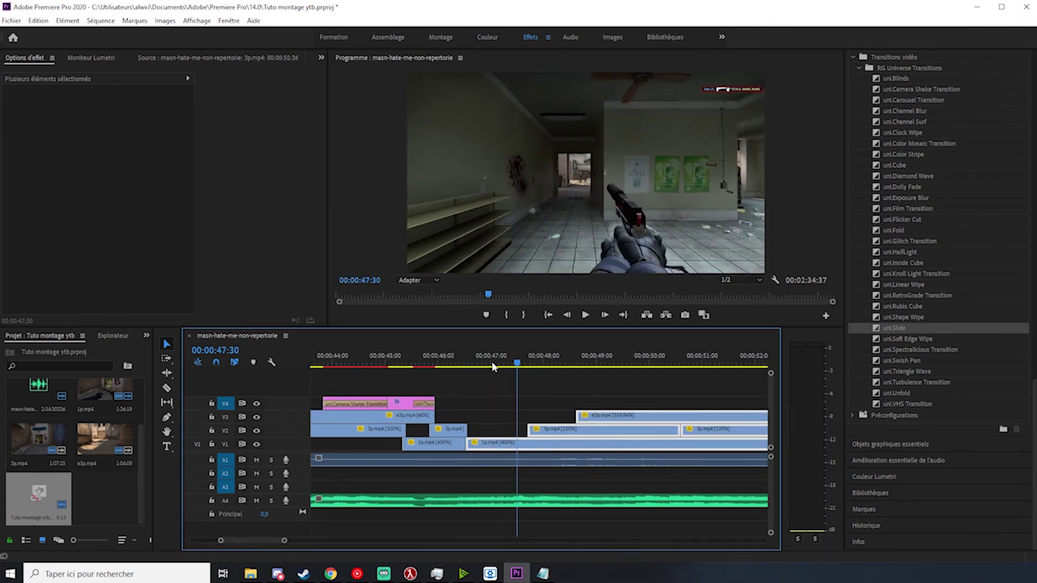
Step: Split the 1p.mp4 clip on V1 at 00:00:47:18 and 00:00:47:30 to isolate the short section around the shot
left_click_drag(516, 363, 508, 363)
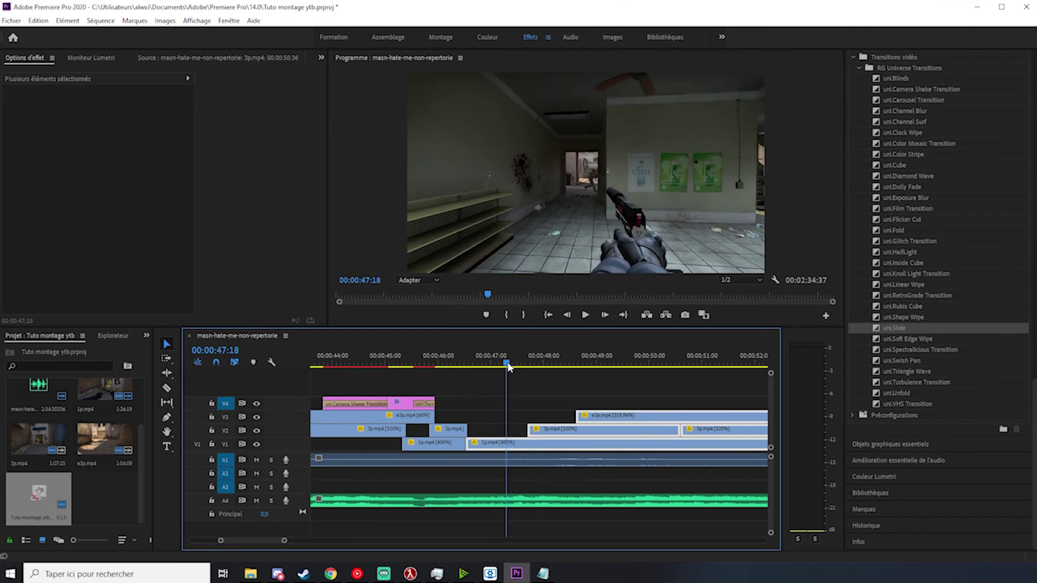
left_click(506, 441)
key("equal")
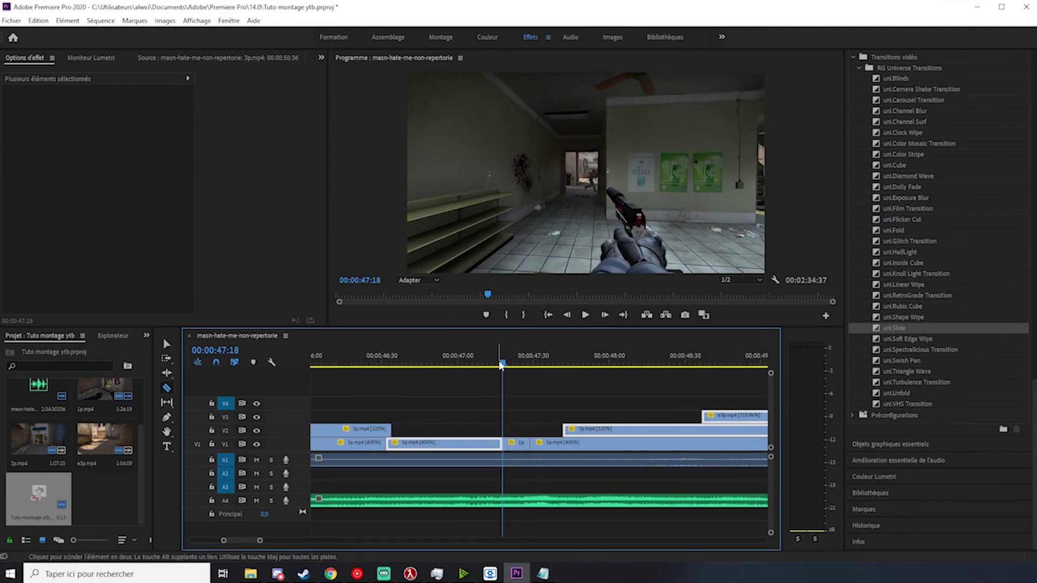
left_click_drag(501, 365, 532, 366)
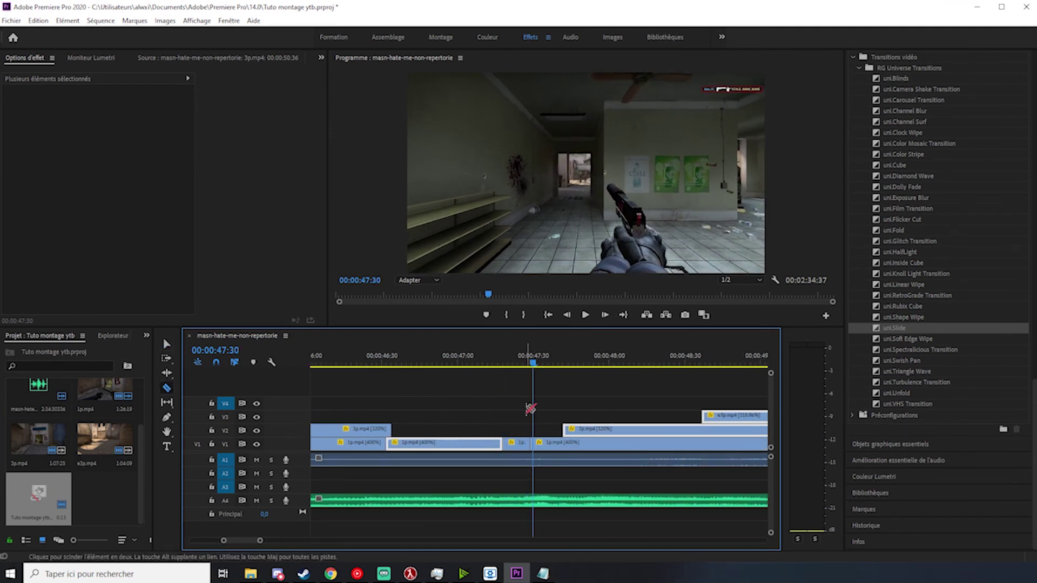
Step: Move all gameplay clips after 00:00:47:30 later so that they start at about 00:00:53
key("minus")
key("minus")
key("minus")
key("minus")
key("v")
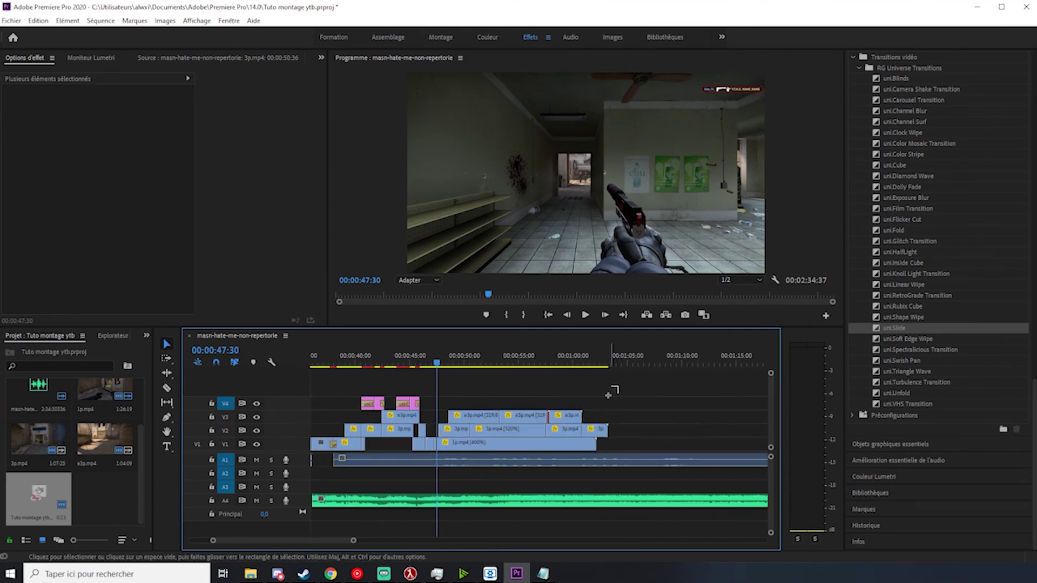
left_click_drag(608, 395, 546, 434)
Step: Set the isolated 1p.mp4 clip on V1 just before 00:00:47:30 to normal speed and play it back
scroll(410, 445, "up", 3)
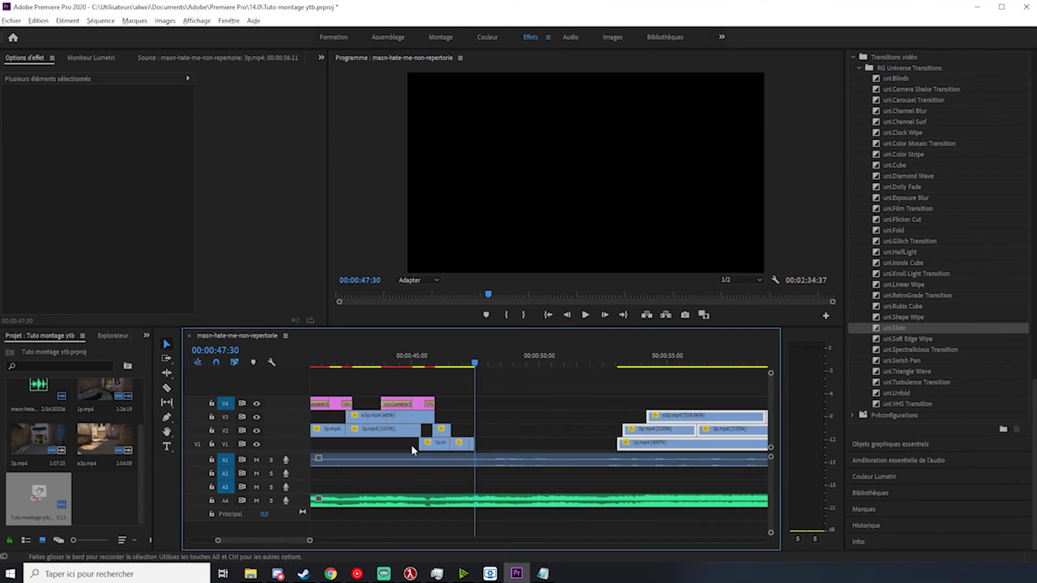
key("equal")
right_click(462, 451)
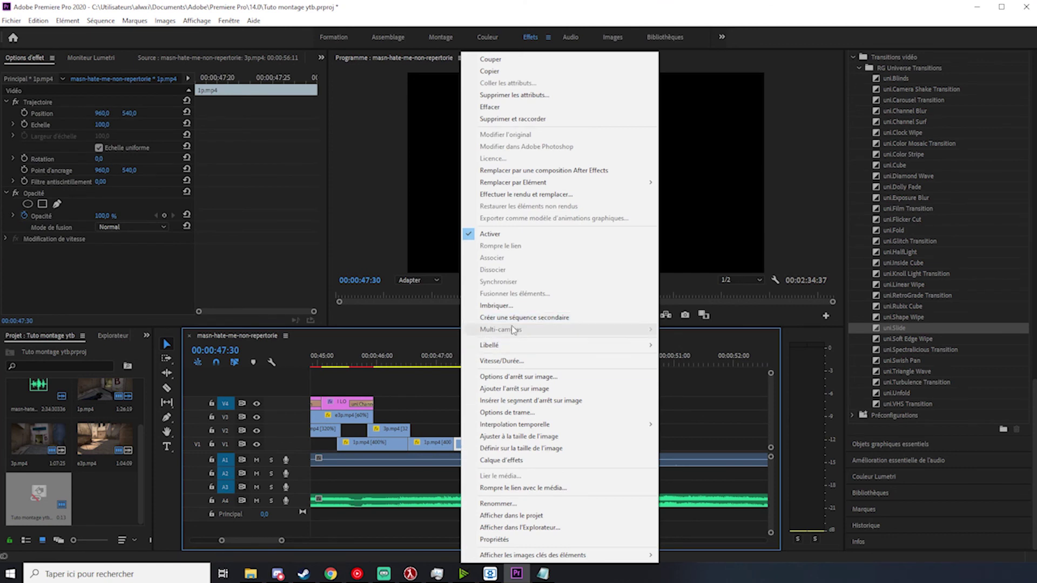
left_click(528, 362)
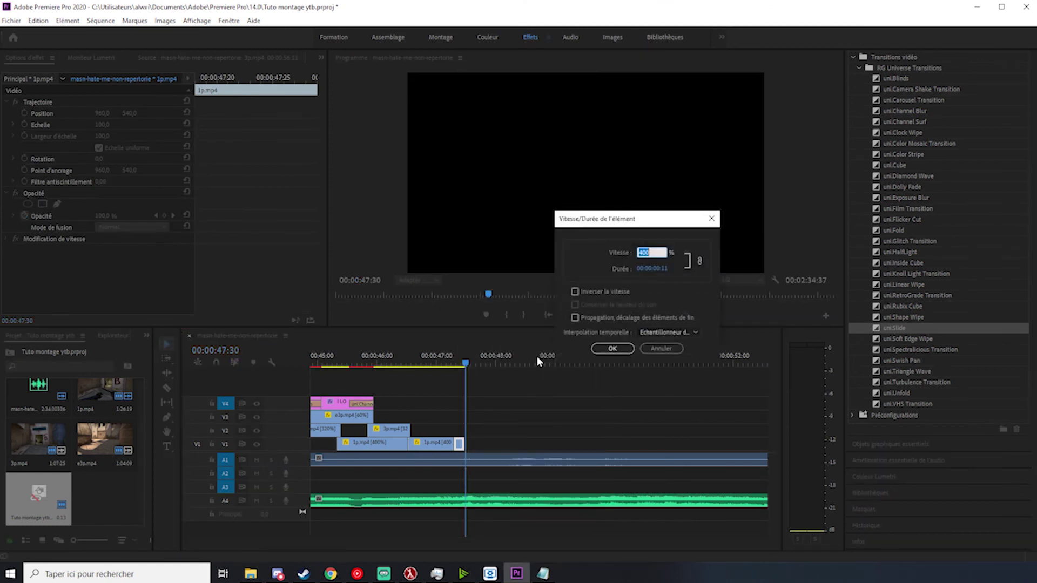
key("Return")
key("space")
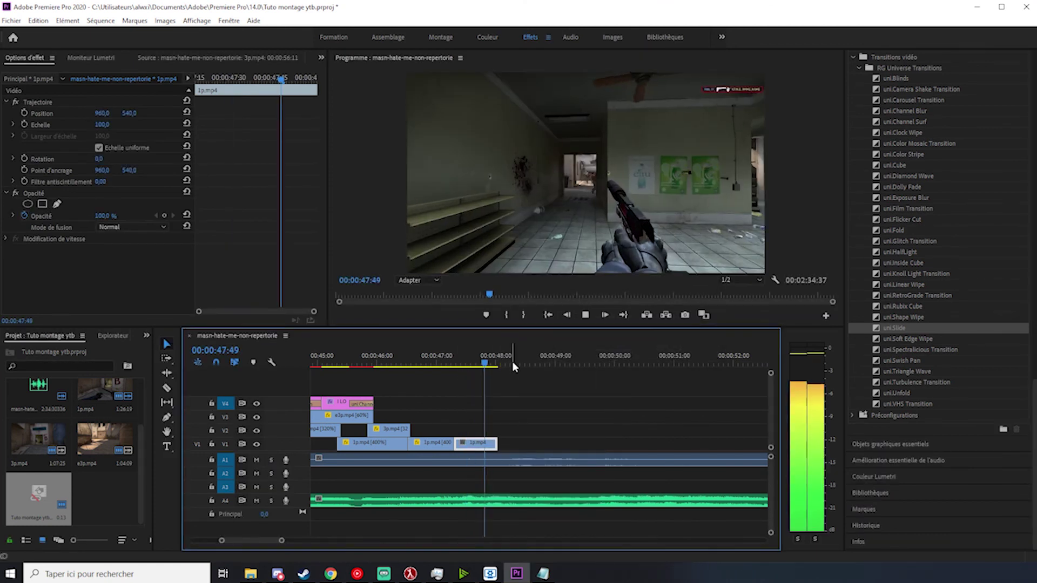
Step: Set the isolated 1p.mp4 clip around the shot on V1 to 70% speed and play it back
right_click(486, 443)
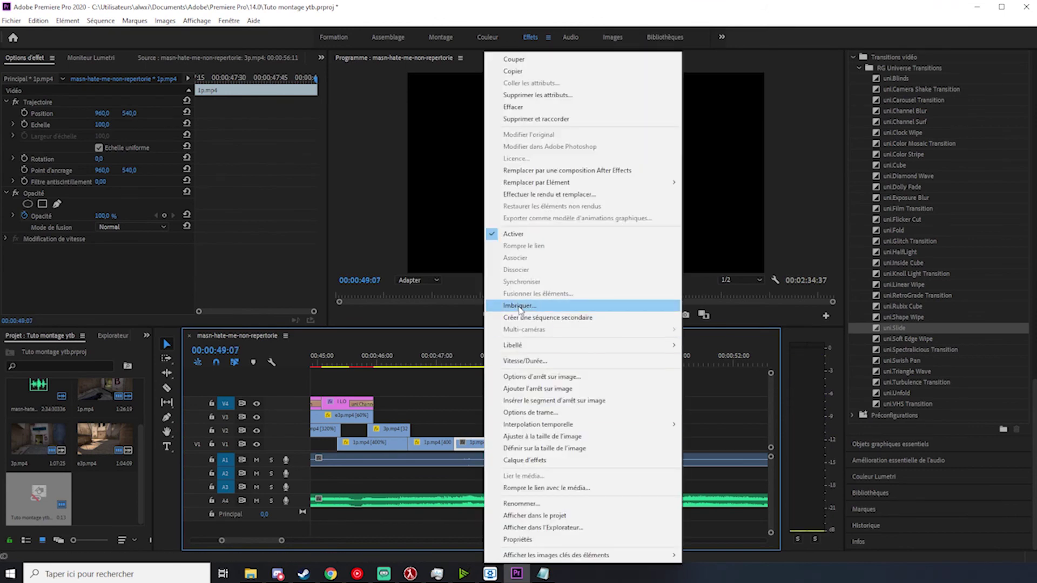
left_click(530, 361)
type("70")
key("Return")
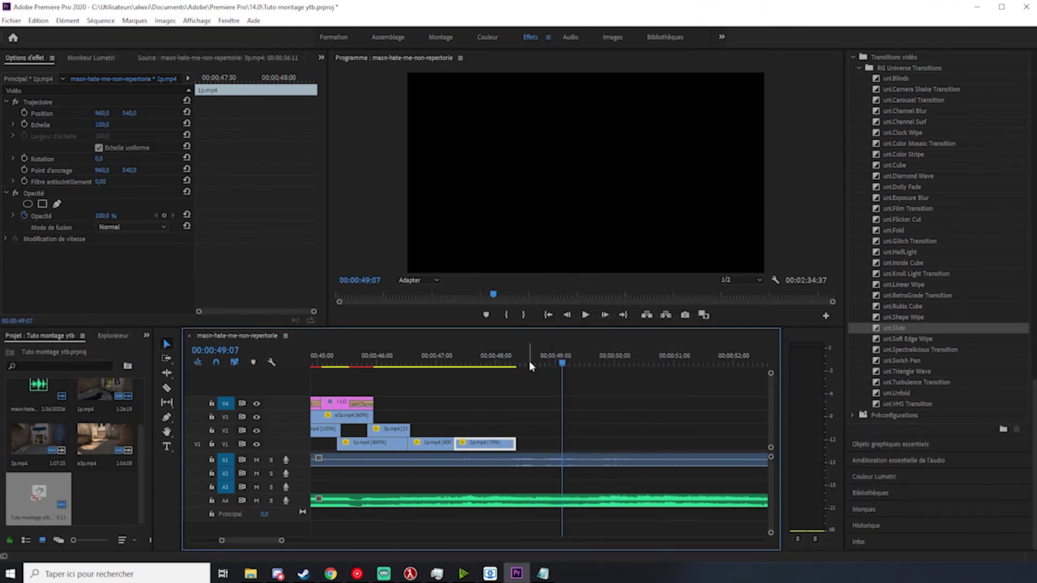
left_click(465, 361)
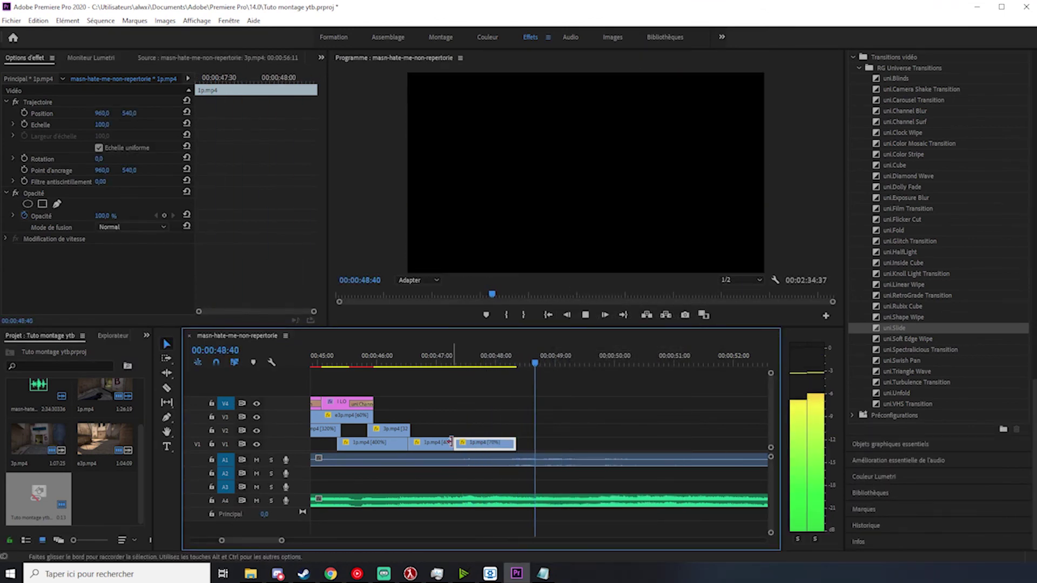
key("space")
Step: Move the remaining gameplay clips back against the slowed 1p.mp4 clip at about 00:00:48:21 and play back the join
scroll(432, 450, "down", 5)
scroll(426, 453, "down", 2)
left_click_drag(619, 382, 501, 450)
left_click_drag(500, 449, 465, 451)
key("equal")
key("equal")
key("equal")
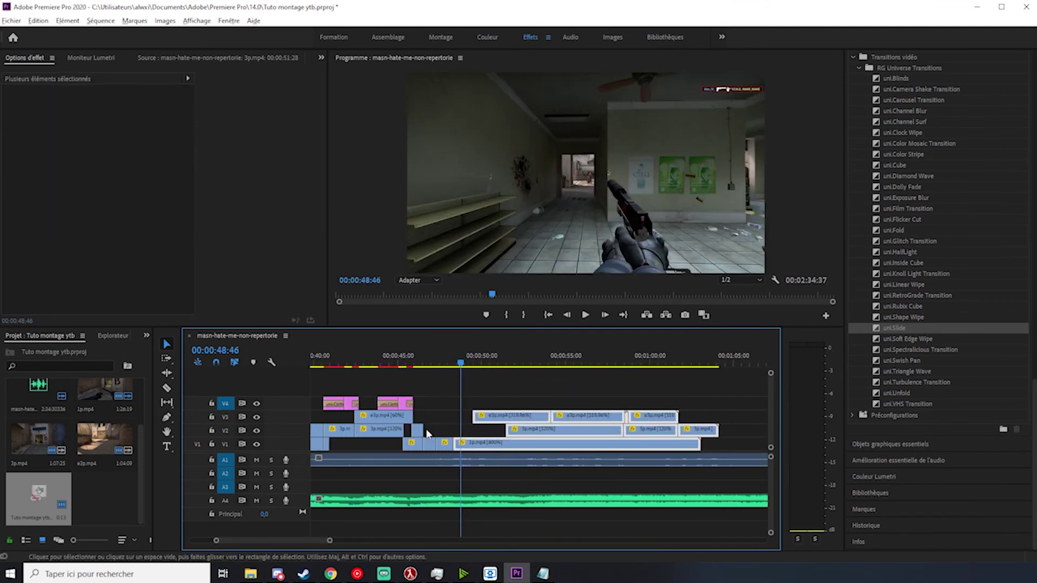
key("space")
Step: Split the 1p.mp4 clip on V1 at about 00:00:49:35 and at 00:00:50:07 to isolate the section around the second kill
key("c")
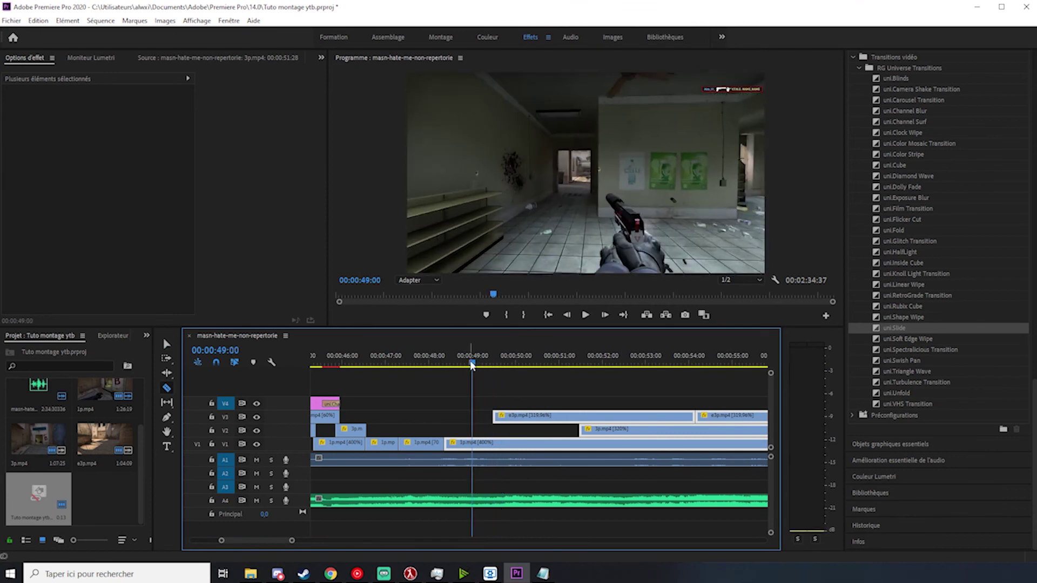
key("space")
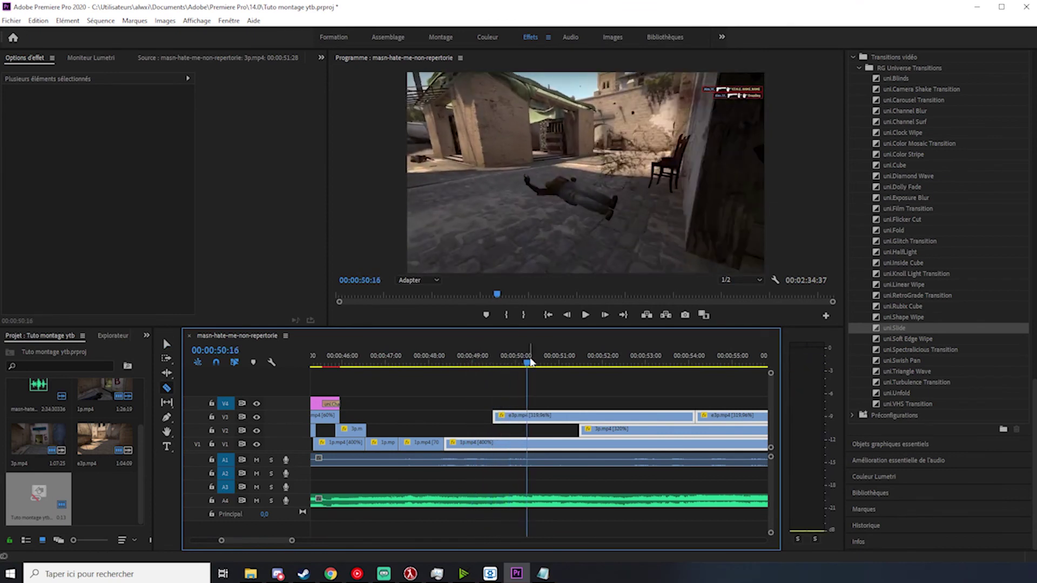
mouse_move(529, 361)
left_mouse_down()
mouse_move(498, 361)
mouse_move(521, 364)
left_mouse_up()
left_click(499, 447)
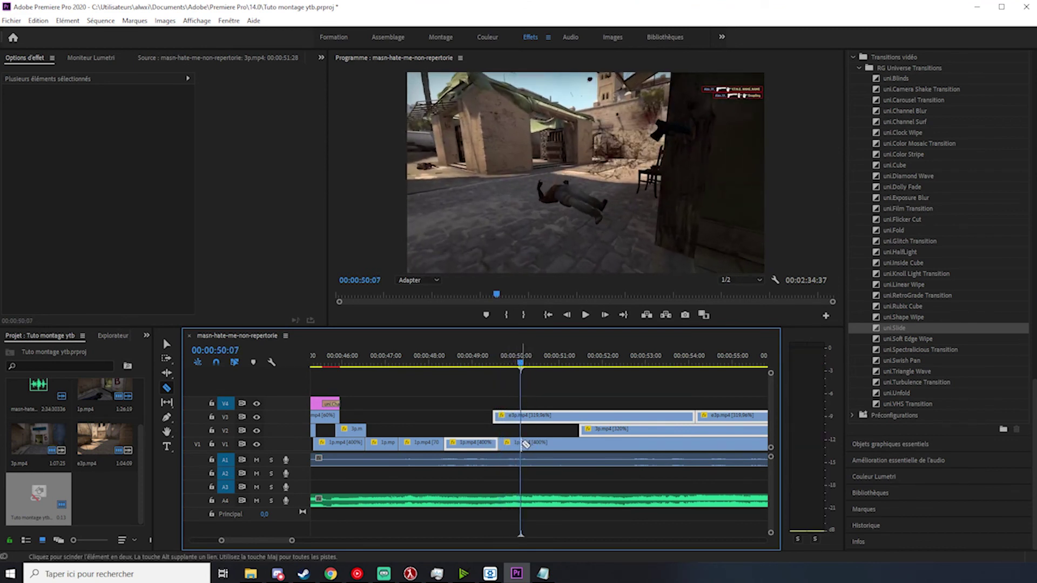
key("space")
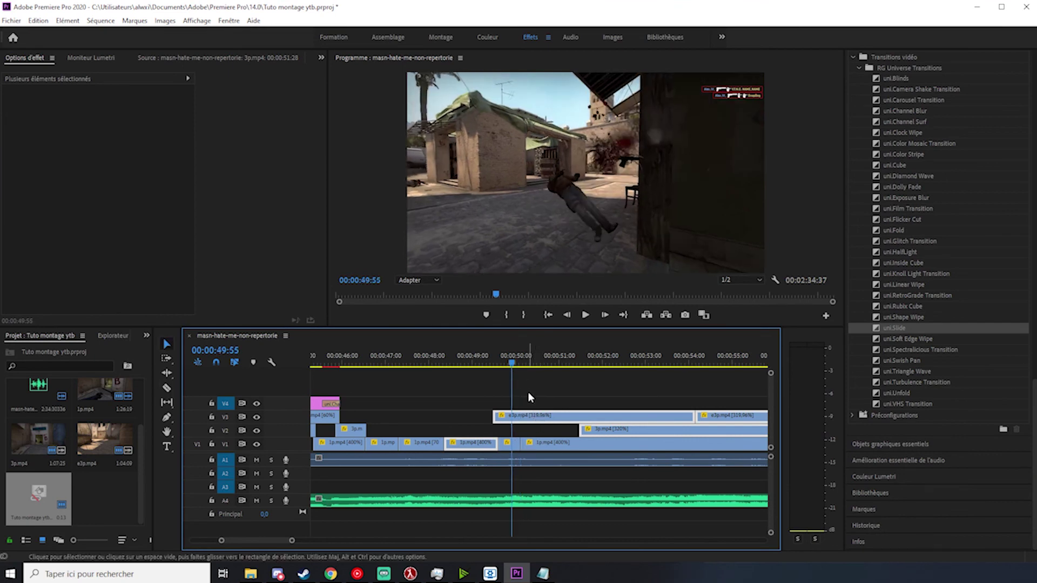
Step: Split the e3p.mp4 clip on V3 at about 00:00:50:41, delete its opening section and play back the passage
left_click(543, 415)
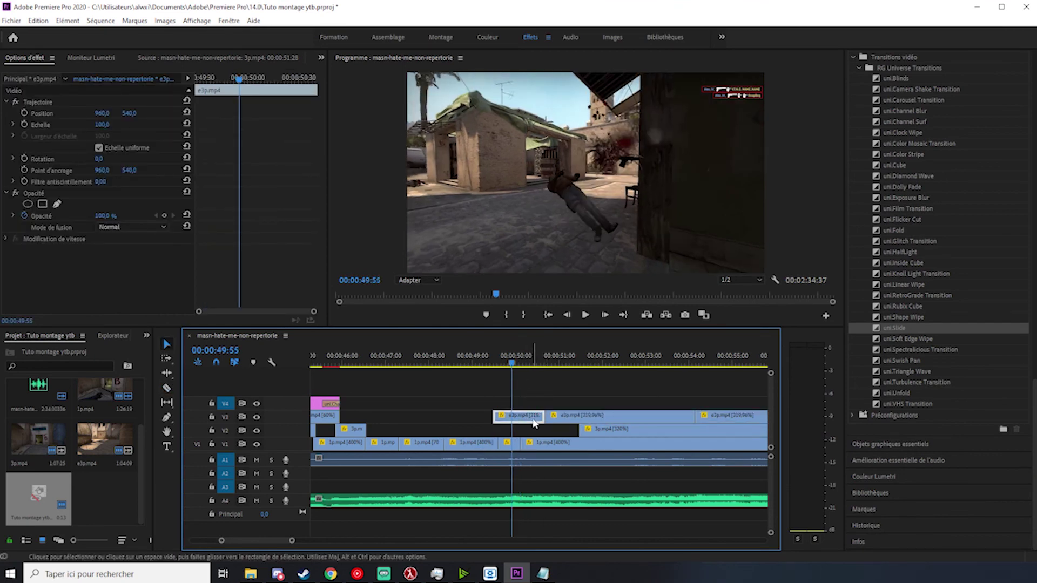
key("Delete")
key("space")
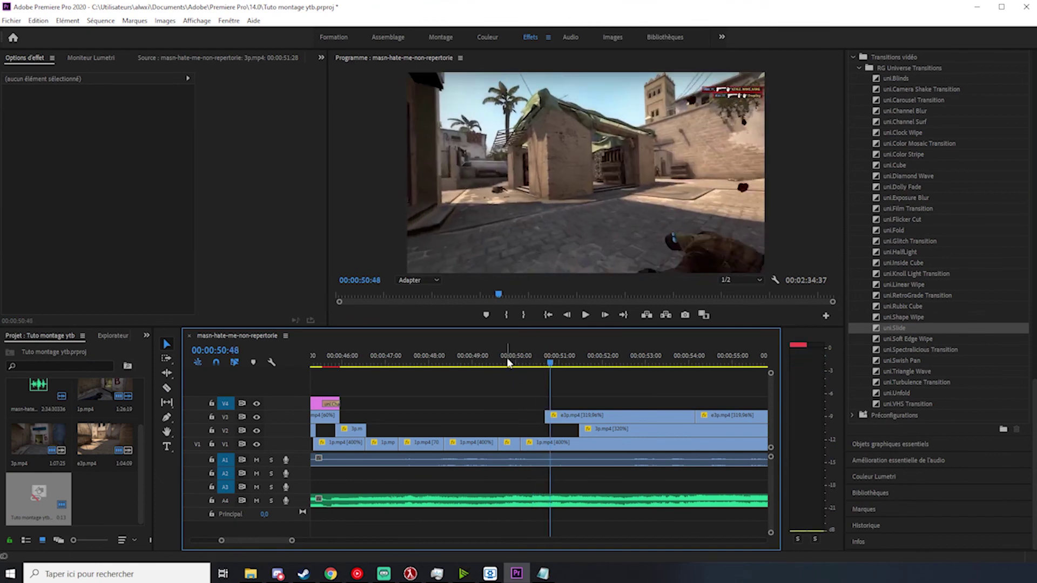
left_click(507, 362)
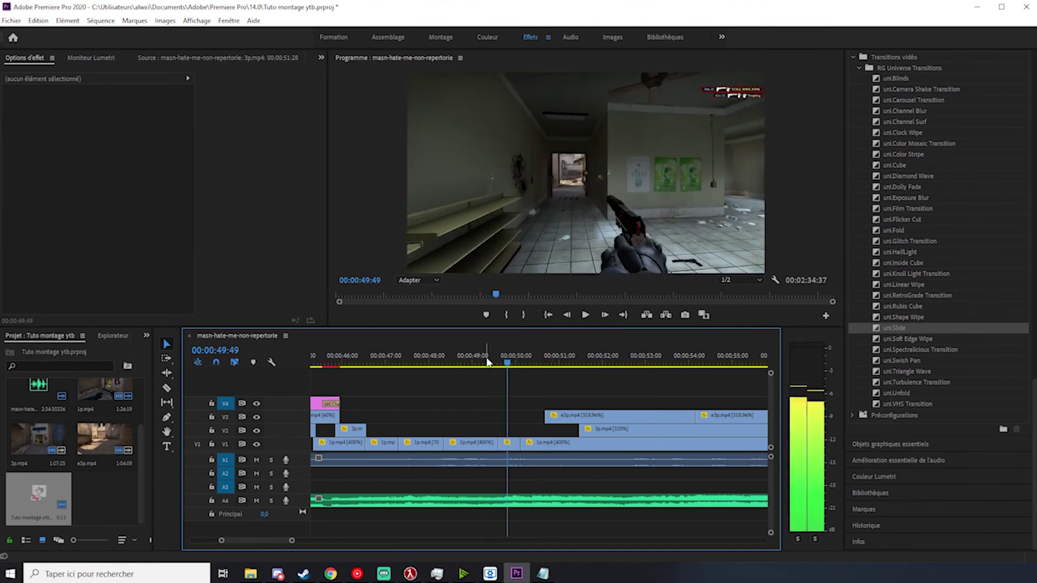
Step: Move all gameplay clips after 00:00:50:07 later so that they start at about 00:00:55
right_click(508, 444)
left_click(527, 432)
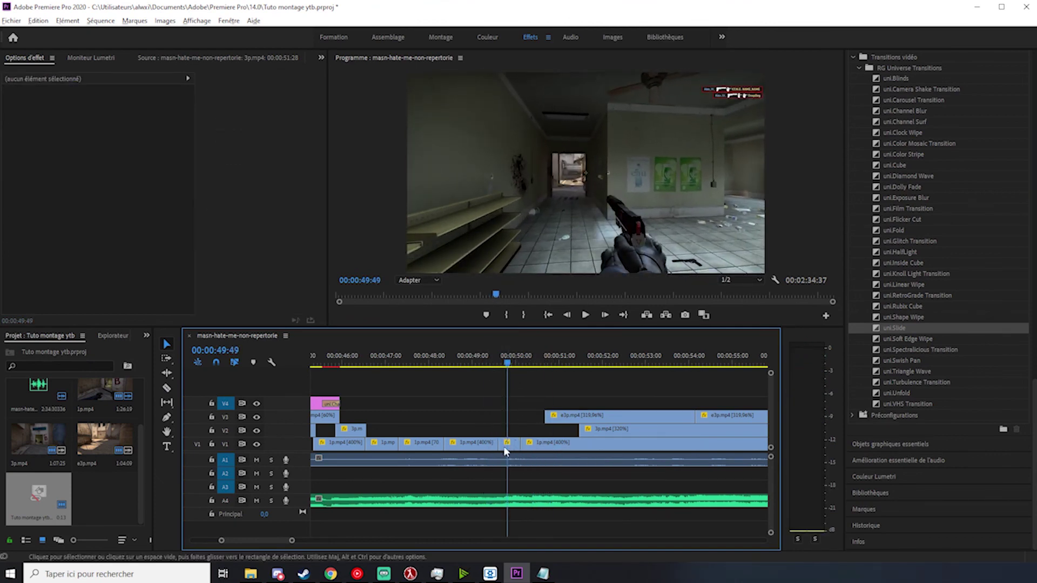
scroll(487, 447, "down", 3)
left_click_drag(677, 405, 615, 420)
scroll(496, 449, "up", 3)
key("equal")
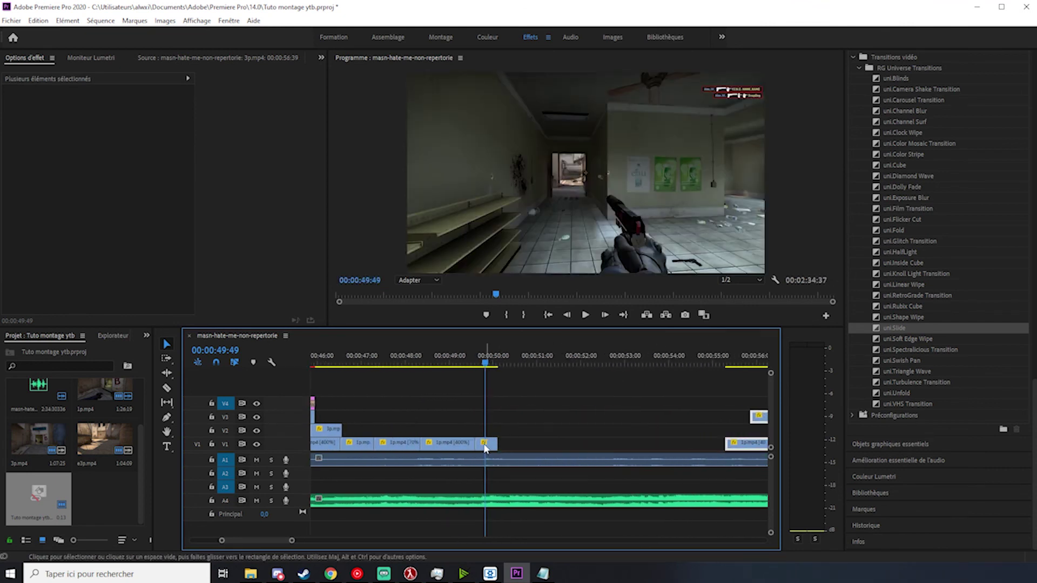
Step: Set the isolated 1p.mp4 clip on V1 starting at about 00:00:49:35 to 100% speed and play it back
right_click(481, 444)
left_click(521, 385)
right_click(491, 447)
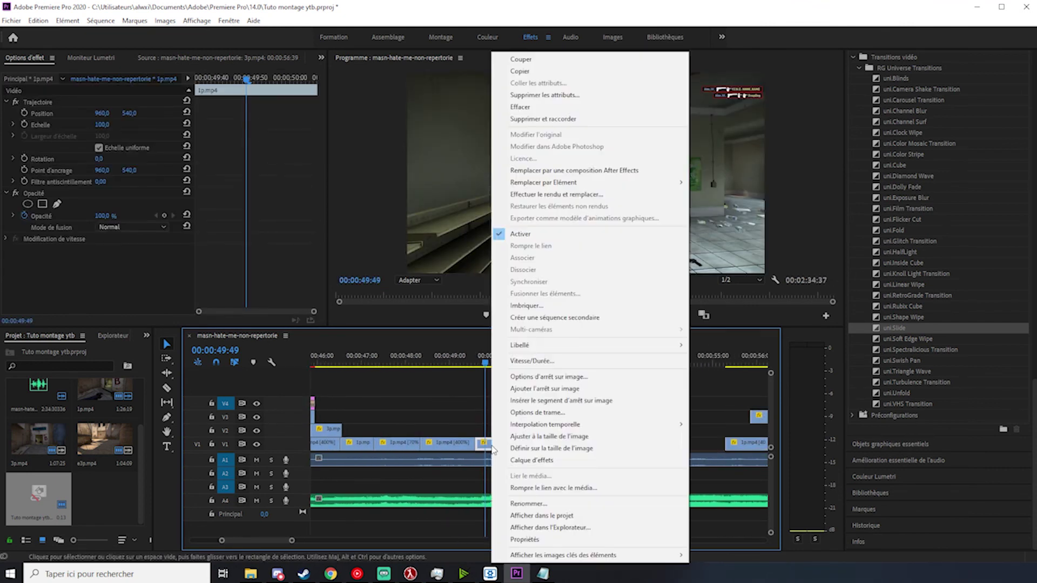
left_click(579, 364)
type("100")
key("Return")
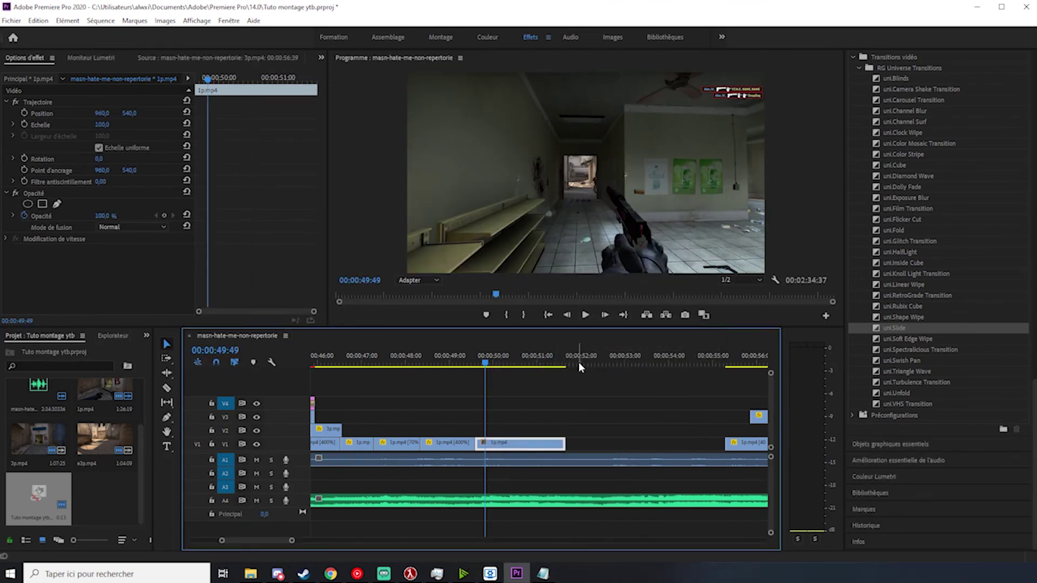
key("space")
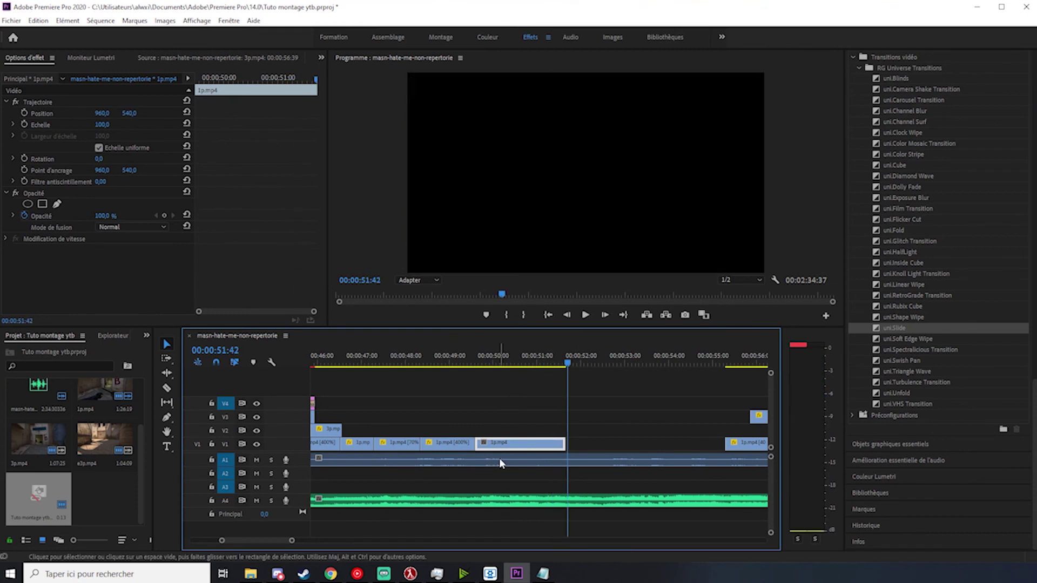
Step: Move the remaining gameplay clips back against the end of the slowed 1p.mp4 clip at about 00:00:51:39
scroll(499, 459, "down", 5)
left_click_drag(642, 397, 516, 415)
key("equal")
key("equal")
Step: Extend the start of the e3p.mp4 clip on V3 back to the V1 cut at about 00:00:51:39 and play back the join
key("space")
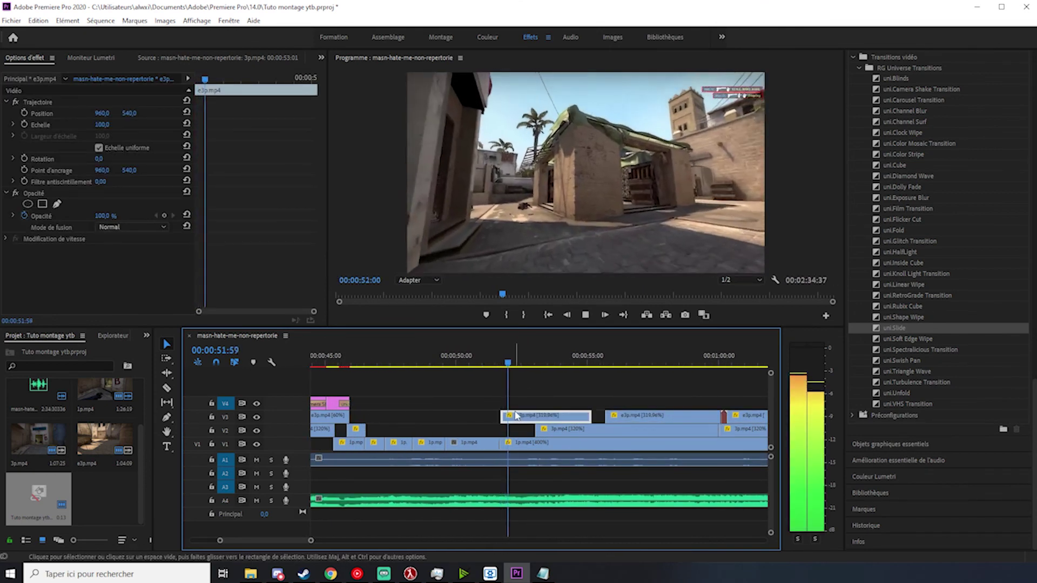
left_click(491, 368)
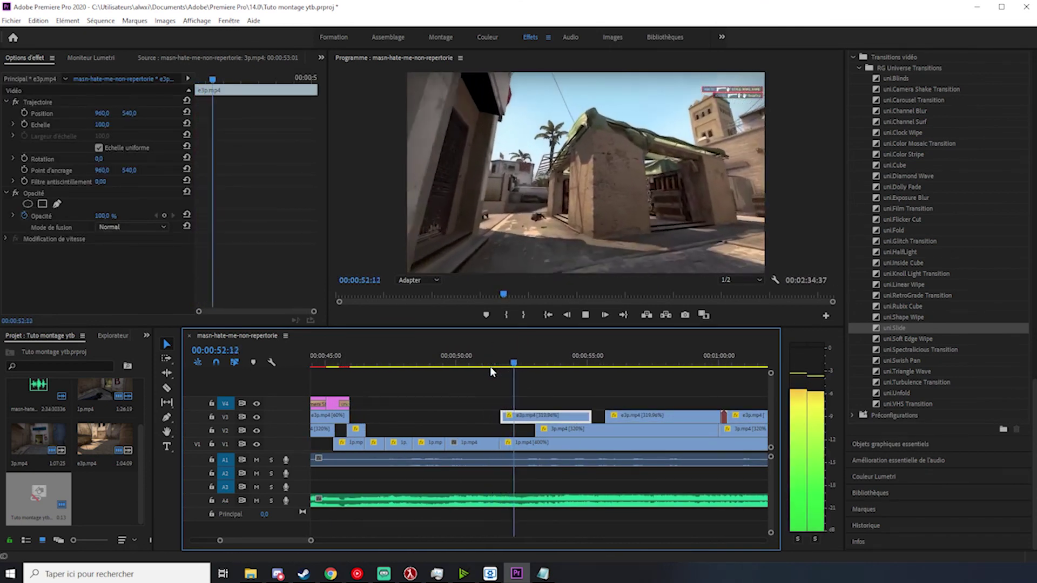
left_click_drag(523, 418, 501, 416)
left_click(494, 364)
key("space")
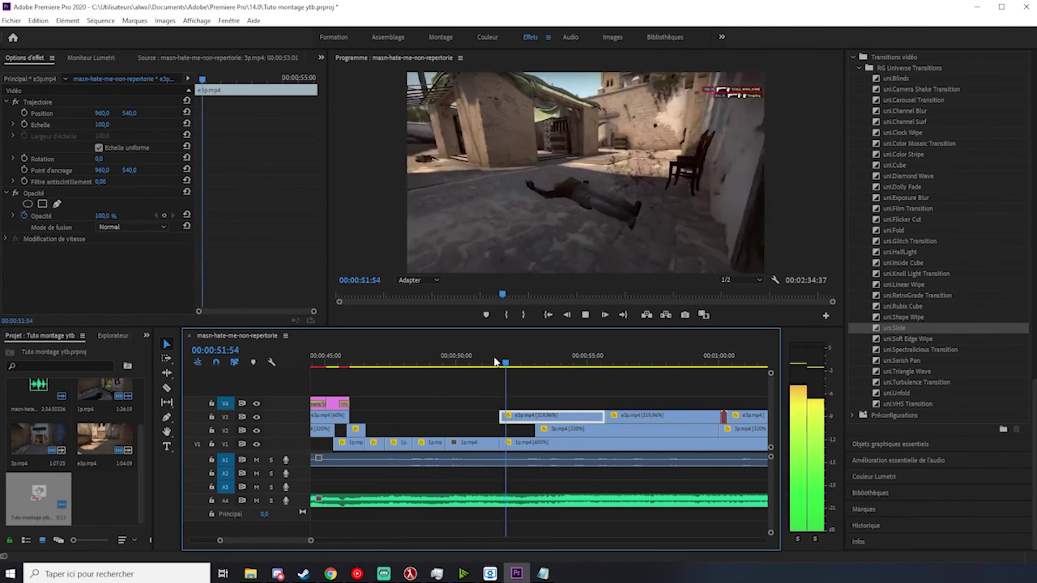
Step: Split the extended e3p.mp4 clip on V3 at about 00:00:54:40 and remove its end section
key("c")
left_click(579, 416)
key("v")
left_click(591, 417)
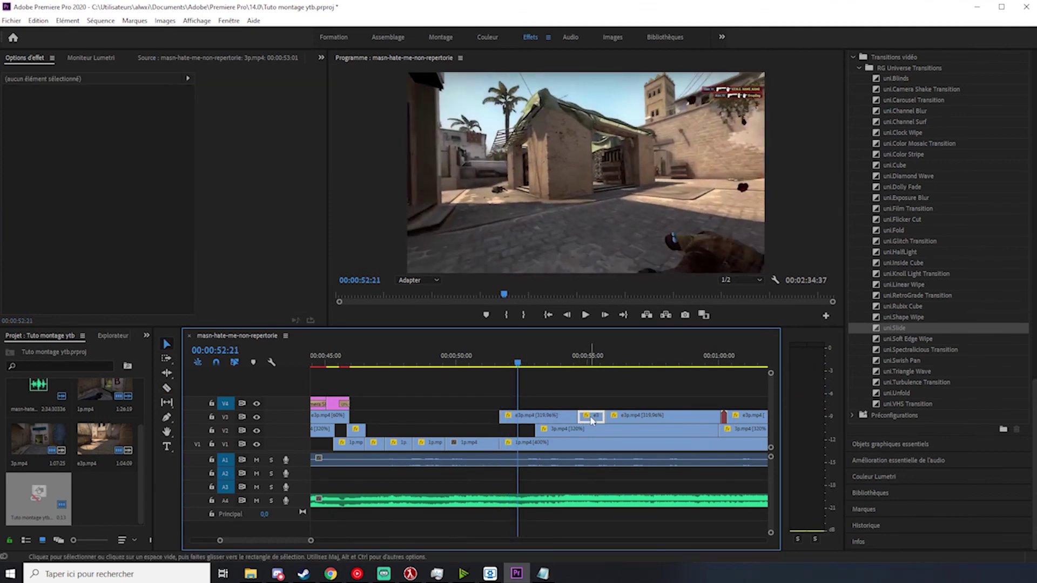
Step: Move the remaining e3p.mp4 clip against the next V3 clip, extend its start back to about 00:00:51:39 and play back the section
left_click_drag(550, 418, 500, 416)
left_click(500, 363)
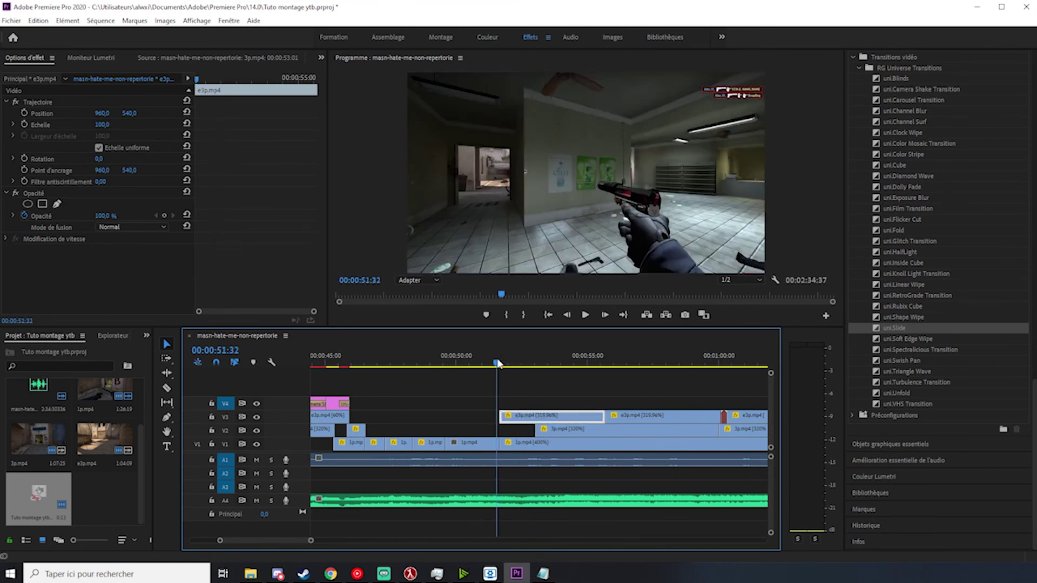
key("space")
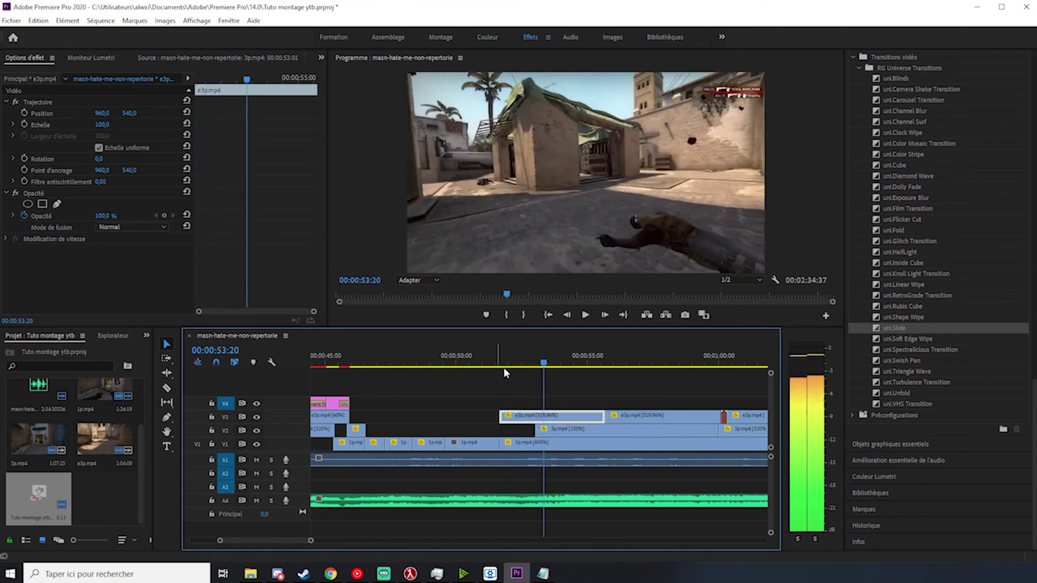
key("space")
key("space")
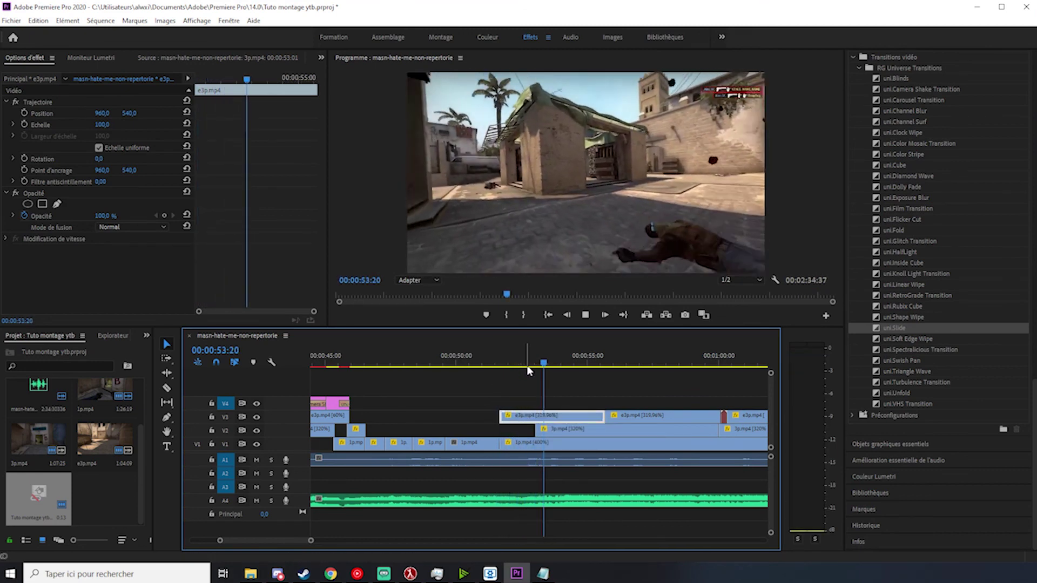
key("space")
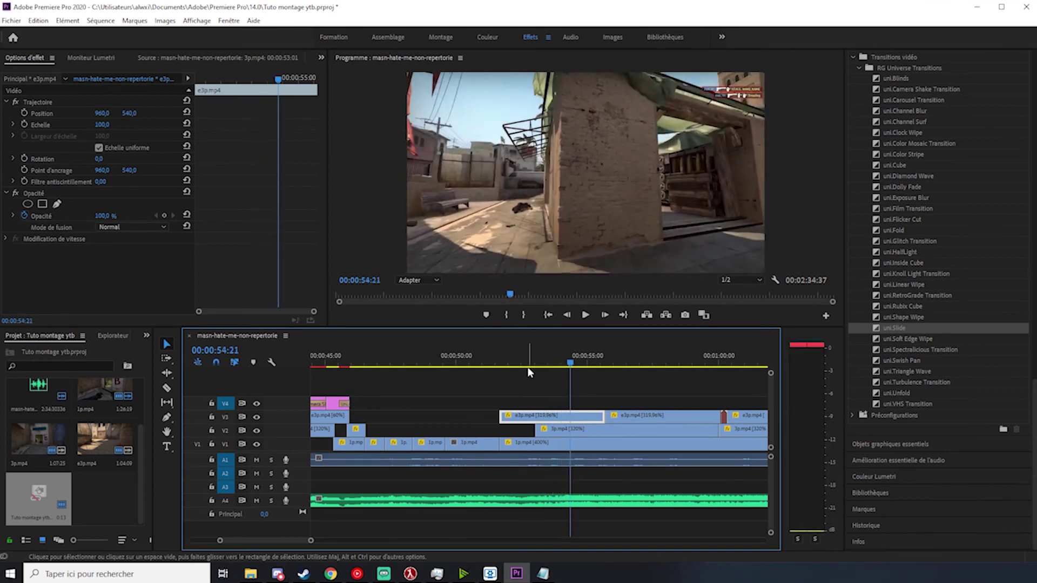
left_click(551, 362)
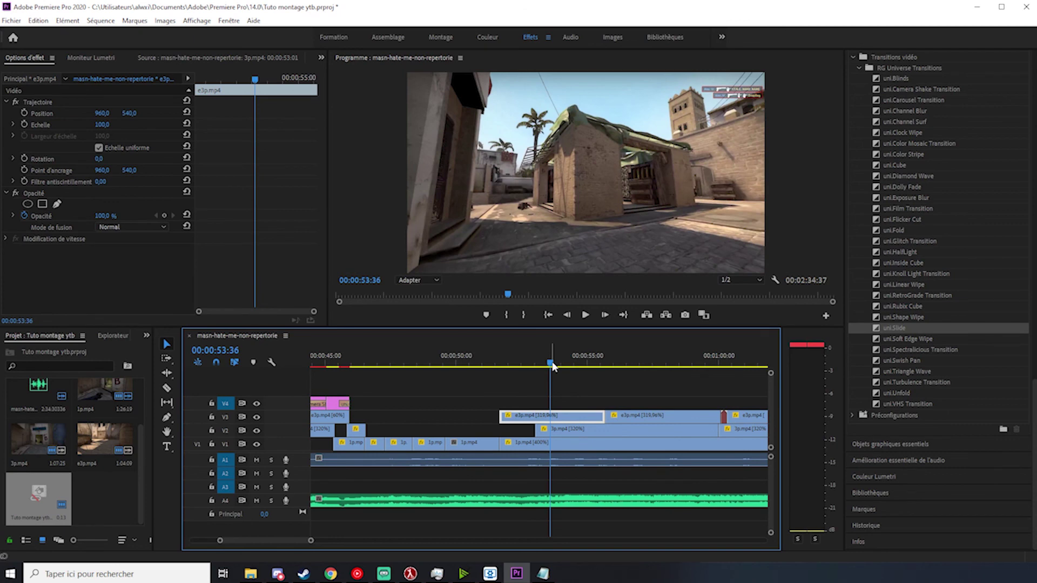
key("space")
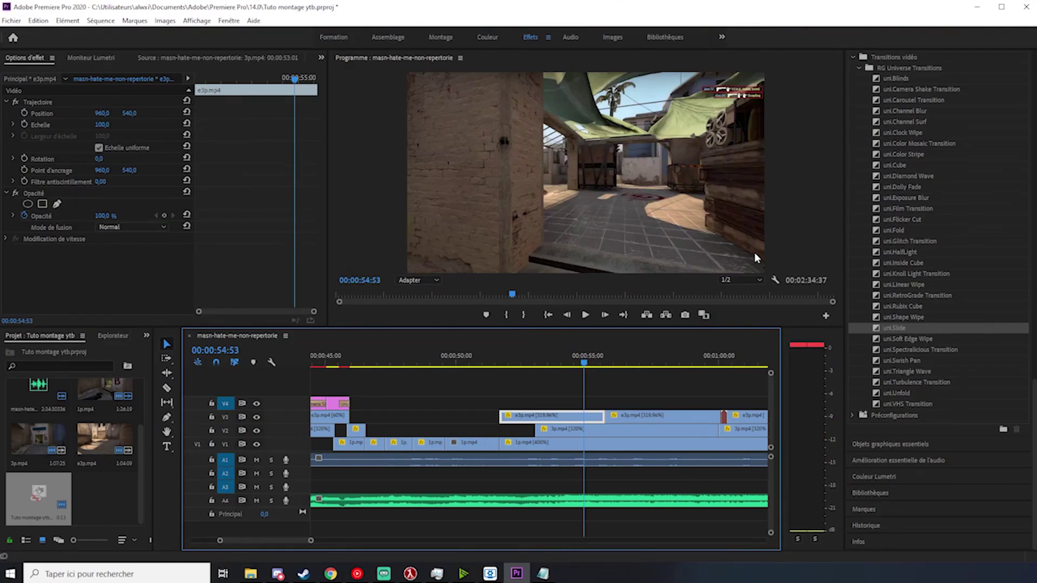
scroll(539, 468, "down", 3, "alt")
left_click_drag(306, 542, 282, 542)
scroll(376, 502, "down", 5)
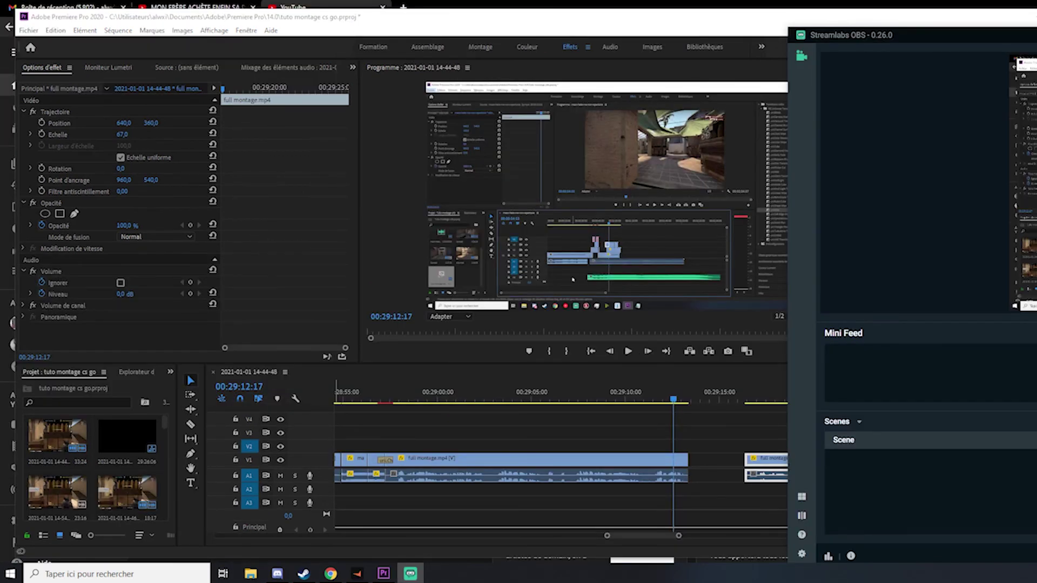
Step: Switch to the tuto montage cs go project, open the media export settings for its sequence and examine the available export formats
left_click_drag(918, 34, 1036, 34)
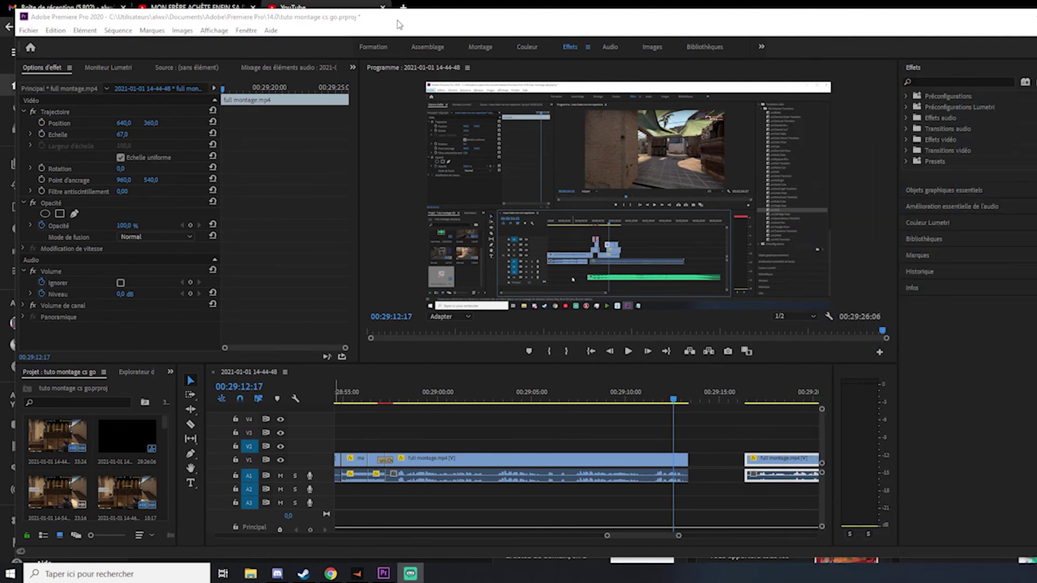
left_click(27, 31)
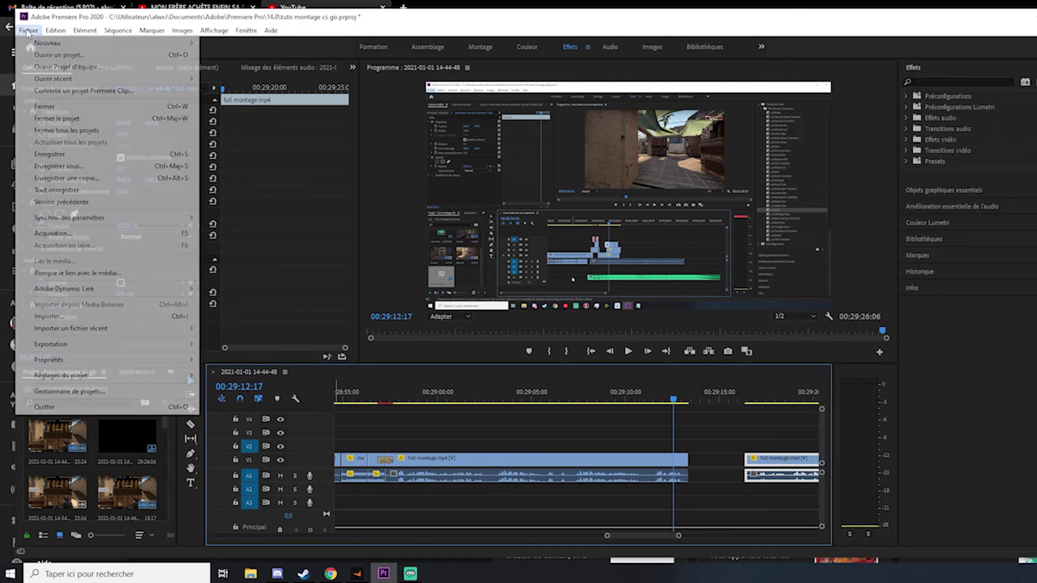
left_click(222, 344)
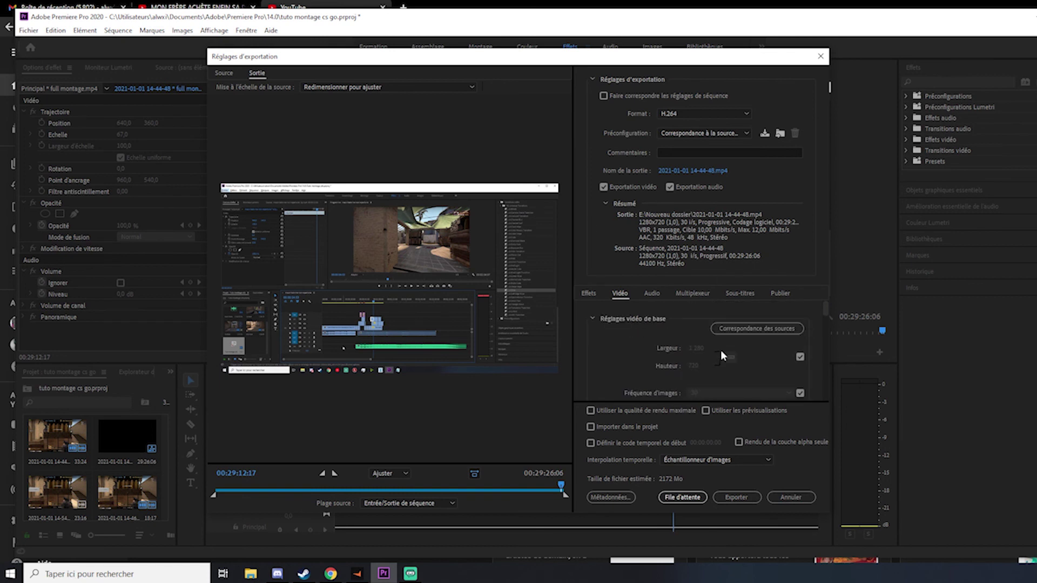
left_click(663, 114)
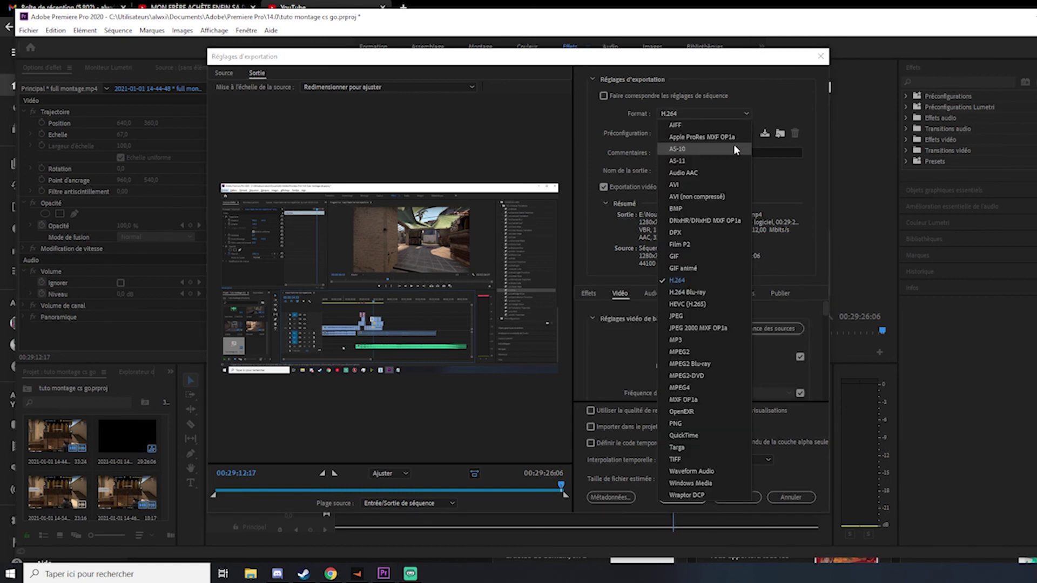
left_click(680, 113)
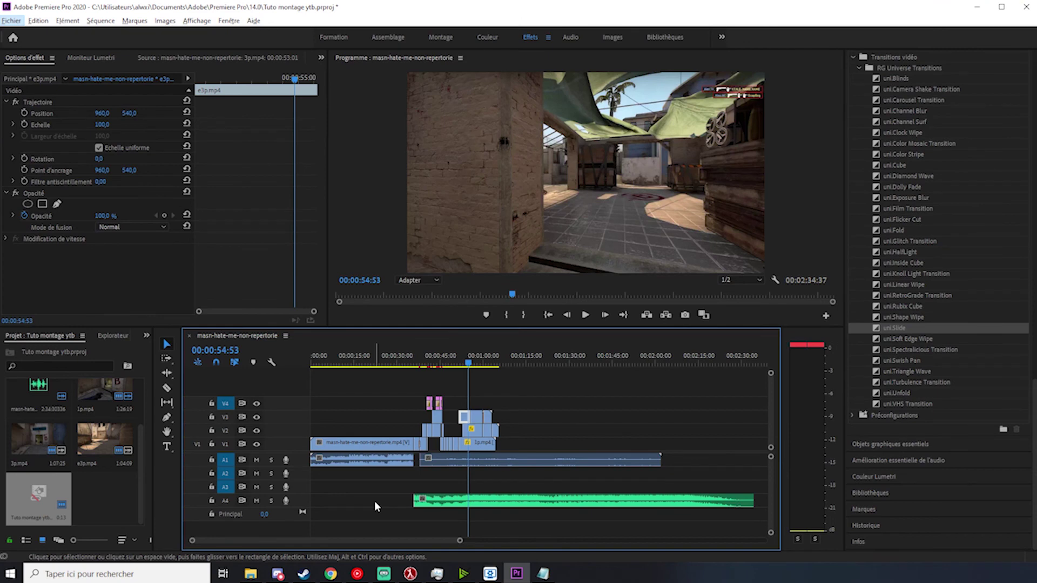
scroll(400, 443, "up", 7)
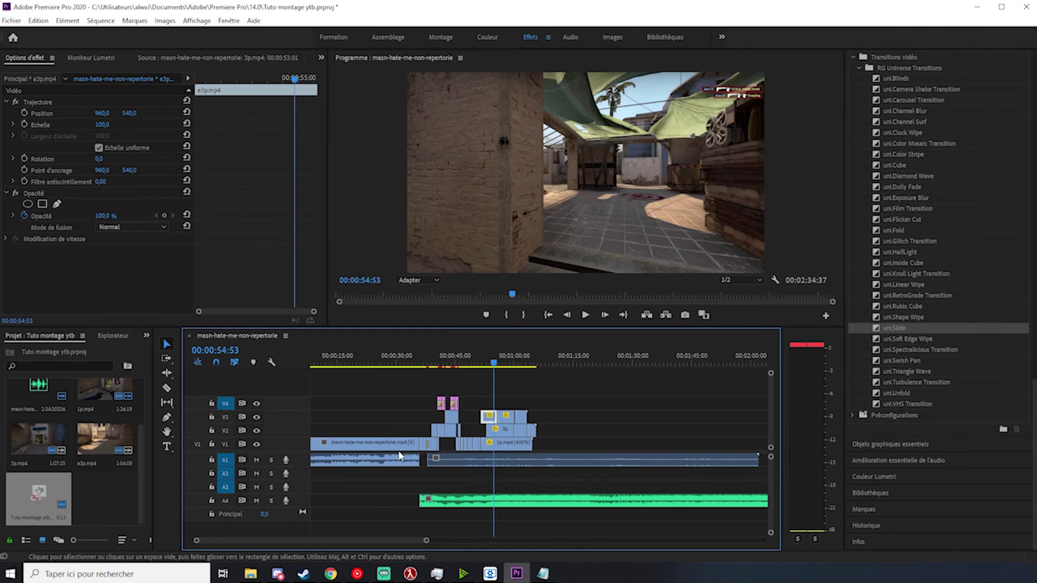